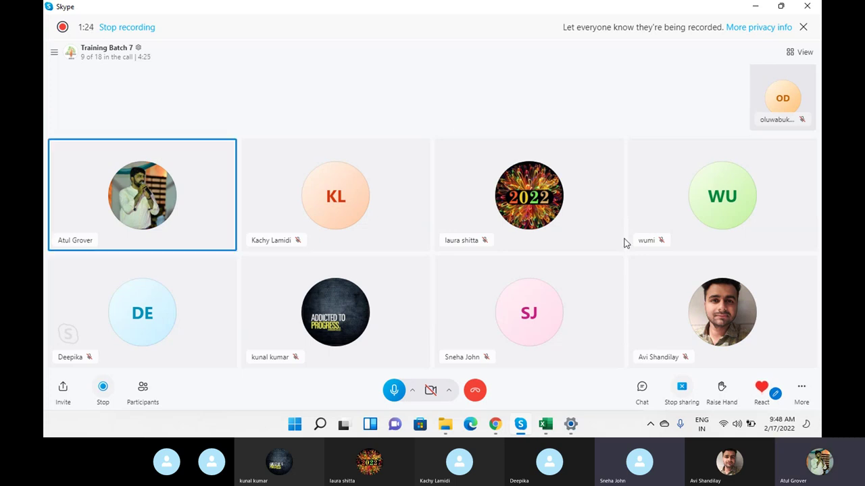
# - Glance at the ServiceNow page in Chrome, then return to the Skype call
pyautogui.click(495, 427)
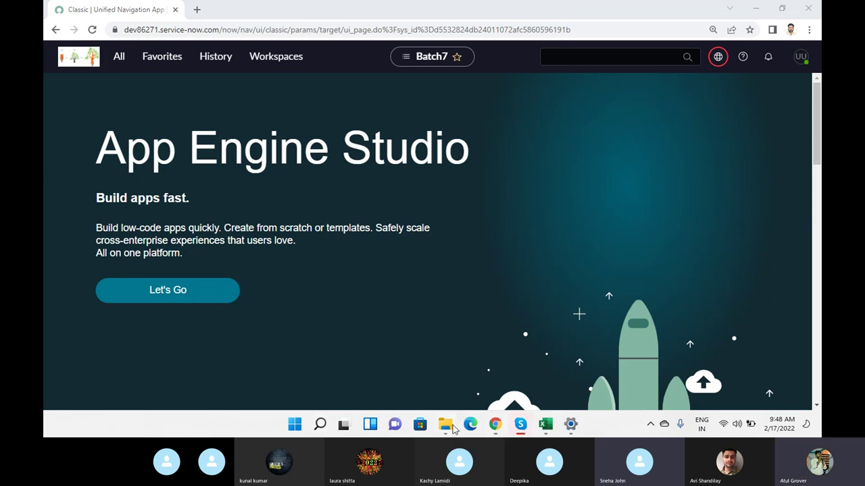
pyautogui.moveTo(528, 429)
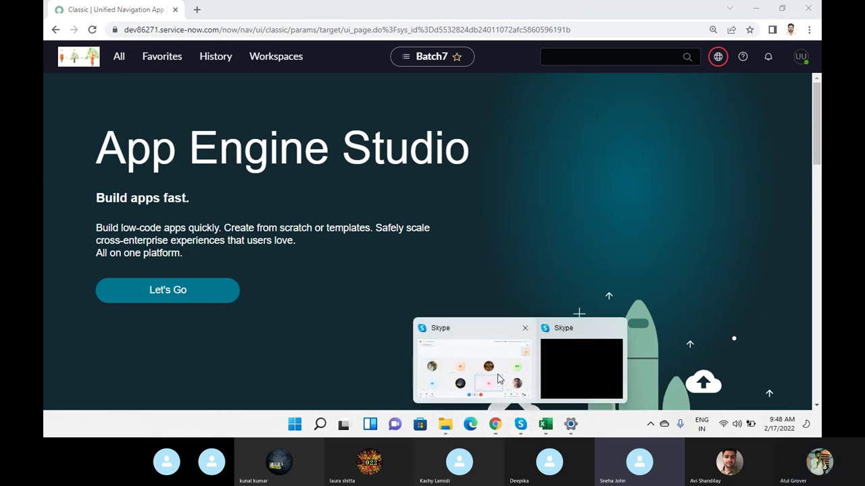
pyautogui.click(473, 368)
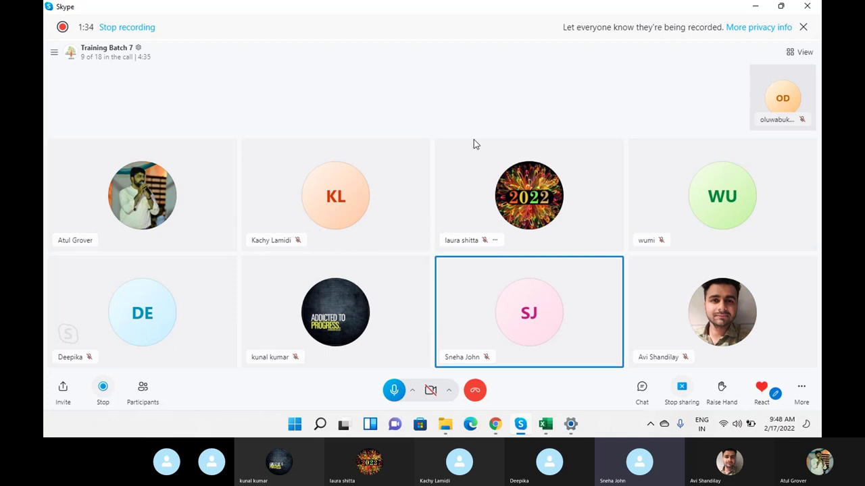
# - Open the sys_user (13) spreadsheet from the Downloads folder in Excel
pyautogui.click(448, 428)
pyautogui.click(163, 174)
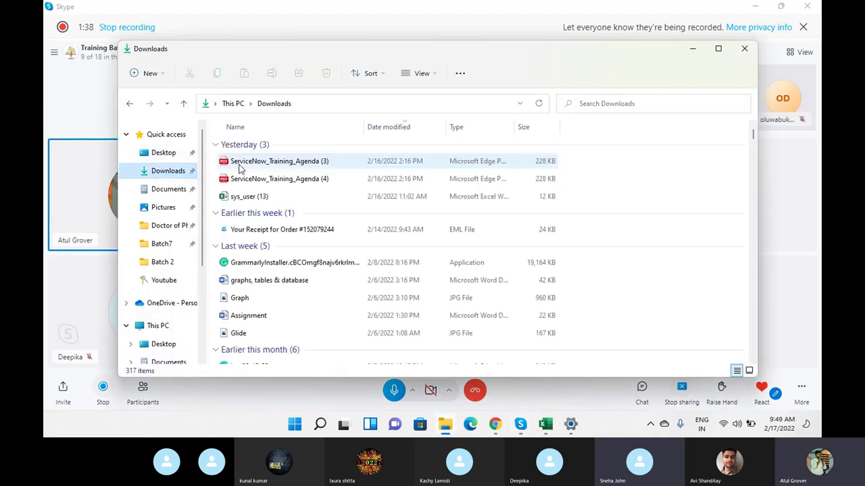
pyautogui.click(258, 198)
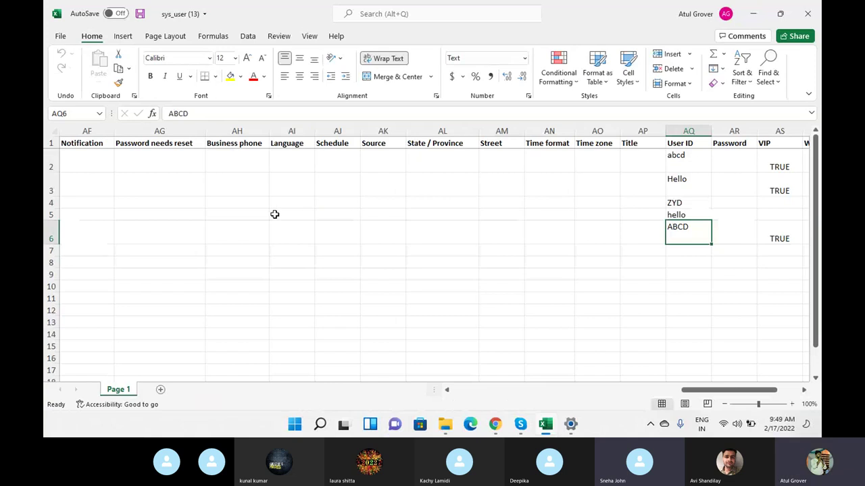
# - Clear the old user entries from rows 2–9 of the sheet
pyautogui.click(50, 161)
pyautogui.moveTo(51, 160); pyautogui.dragTo(52, 279)
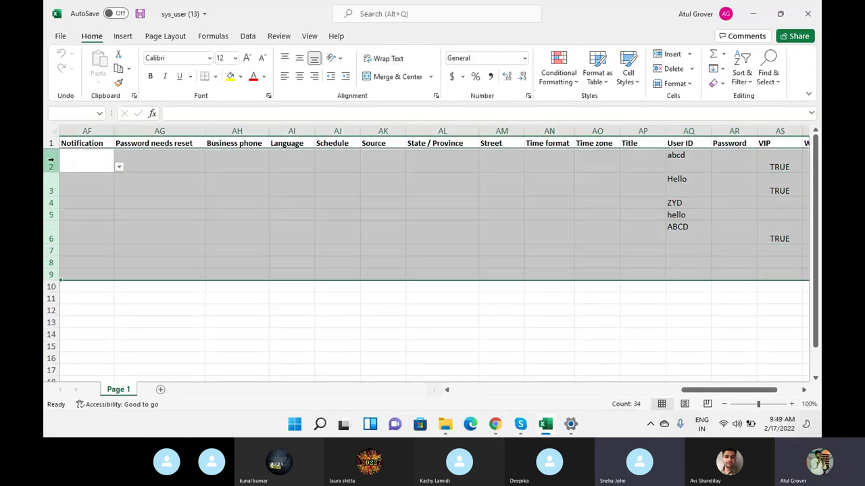
pyautogui.press('Delete')
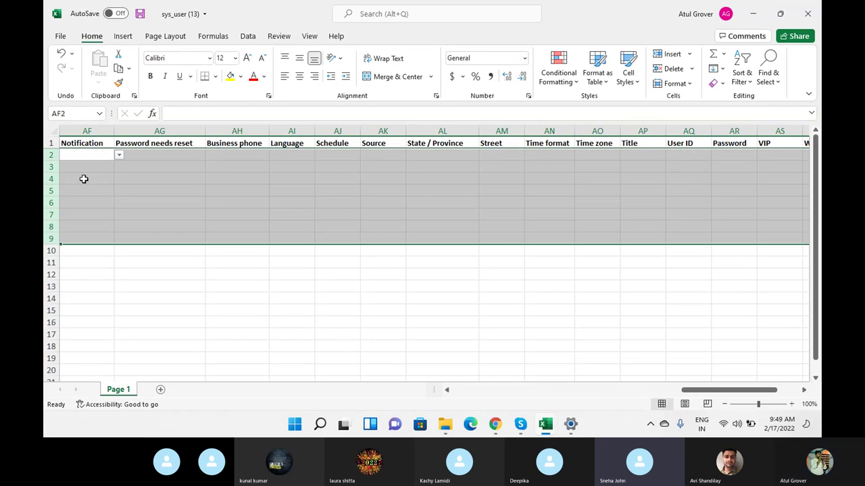
pyautogui.hotkey('ctrl', 'Home')
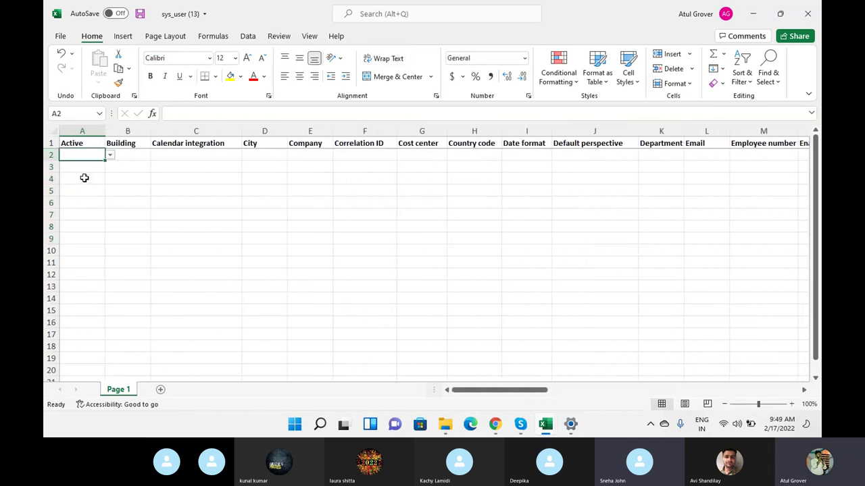
# - In row 2, set Active to TRUE and enter an e-mail and employee number 235478
pyautogui.click(110, 156)
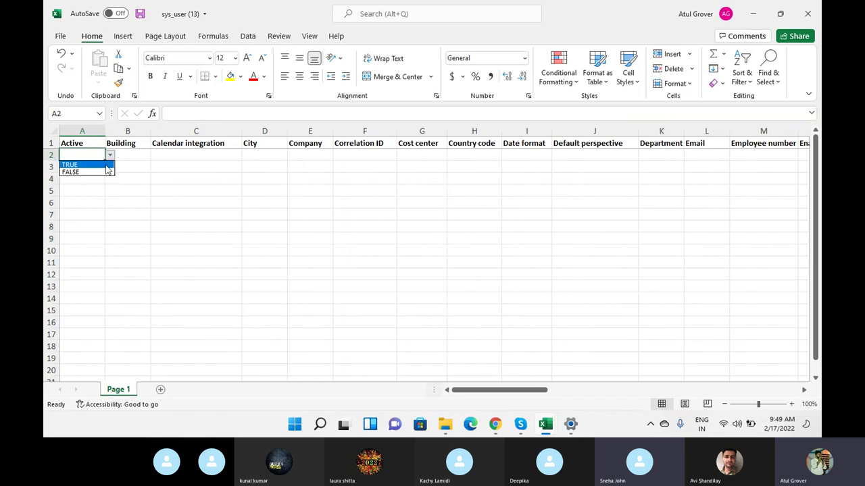
pyautogui.click(108, 165)
pyautogui.click(252, 154)
pyautogui.press('Tab')
pyautogui.press('Tab')
pyautogui.press('Tab')
pyautogui.press('Tab')
pyautogui.press('Tab')
pyautogui.press('Tab')
pyautogui.press('Tab')
pyautogui.press('Tab')
pyautogui.press('Tab')
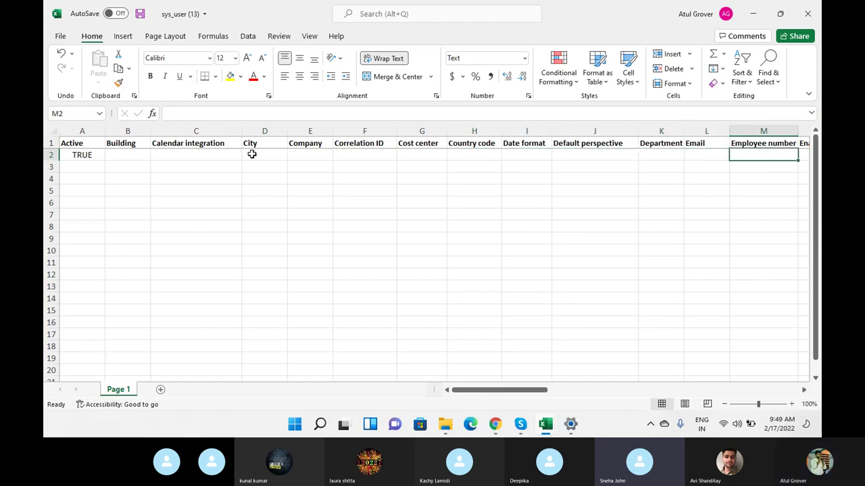
pyautogui.hotkey('shift', 'Tab')
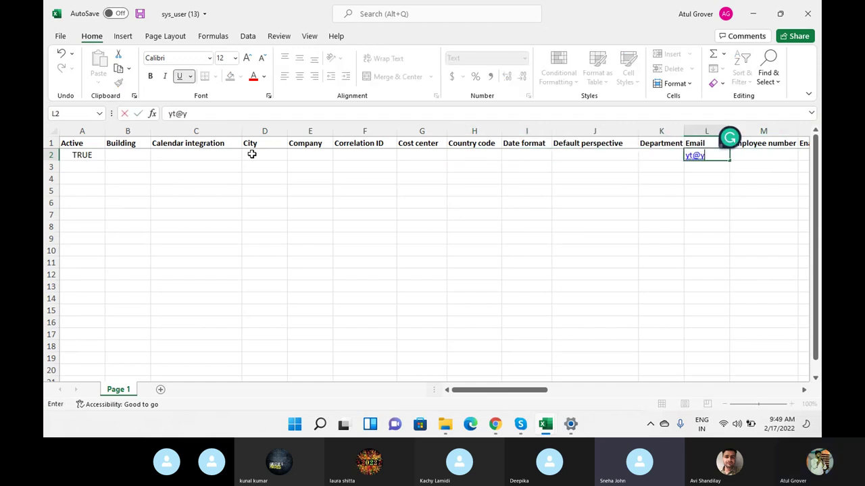
pyautogui.press('Tab')
pyautogui.press('Tab')
pyautogui.hotkey('shift', 'Tab')
pyautogui.write('235478')
pyautogui.press('Tab')
# - Fill in row 2's first name, gender Male and prefix Mr
pyautogui.press('Tab')
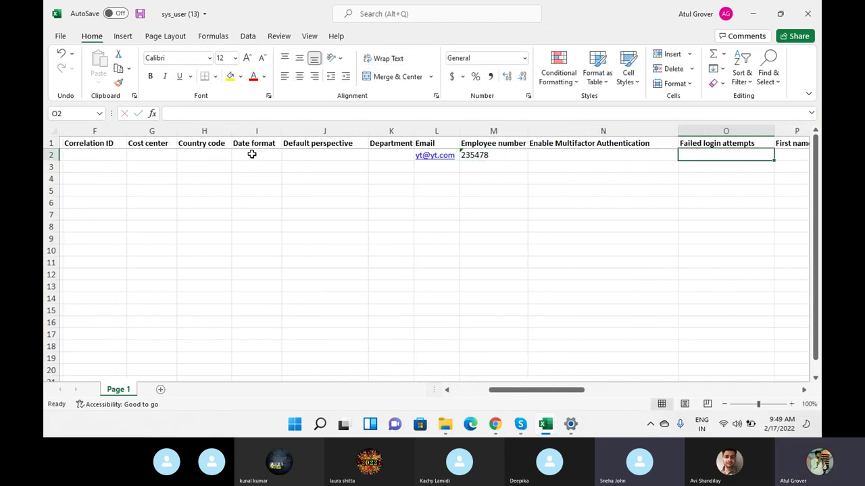
pyautogui.press('Tab')
pyautogui.write('YY')
pyautogui.press('Tab')
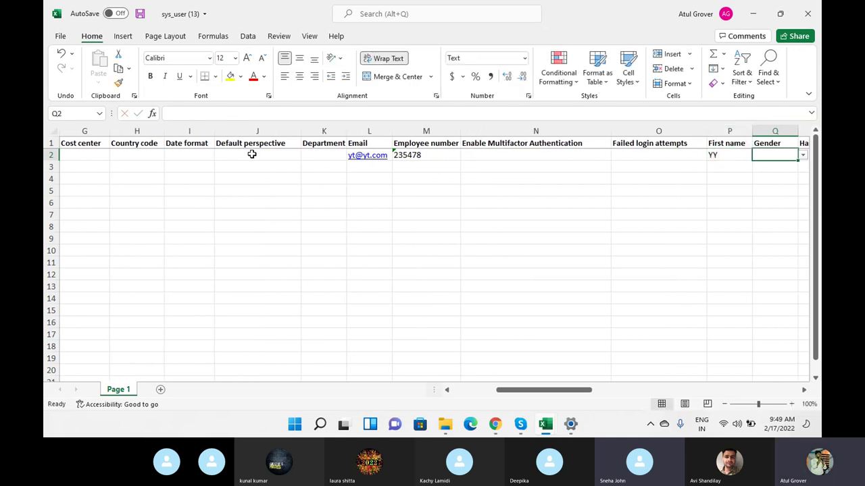
pyautogui.write('Male')
pyautogui.press('Tab')
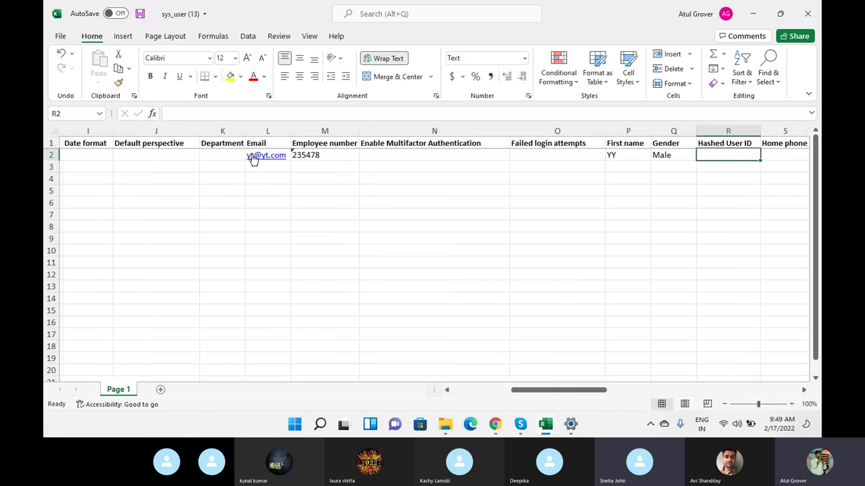
pyautogui.press('Tab')
pyautogui.press('Tab')
pyautogui.press('Tab')
pyautogui.press('Tab')
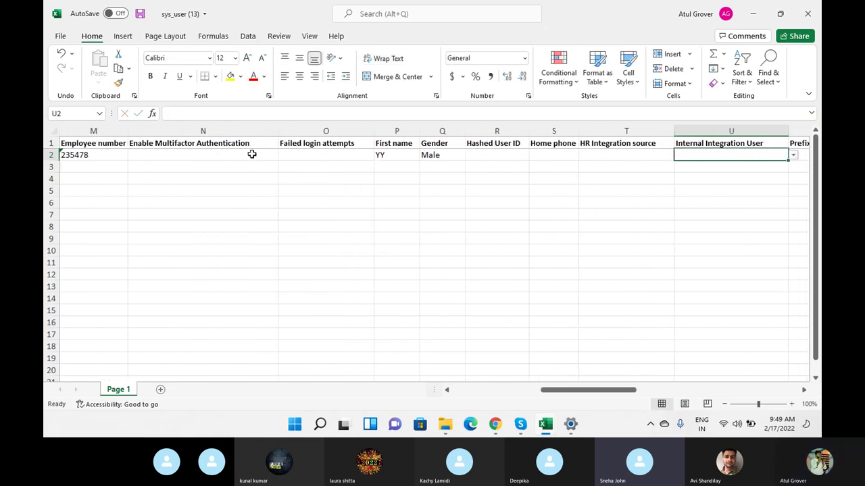
pyautogui.press('Tab')
pyautogui.hotkey('shift', 'Tab')
pyautogui.write('M')
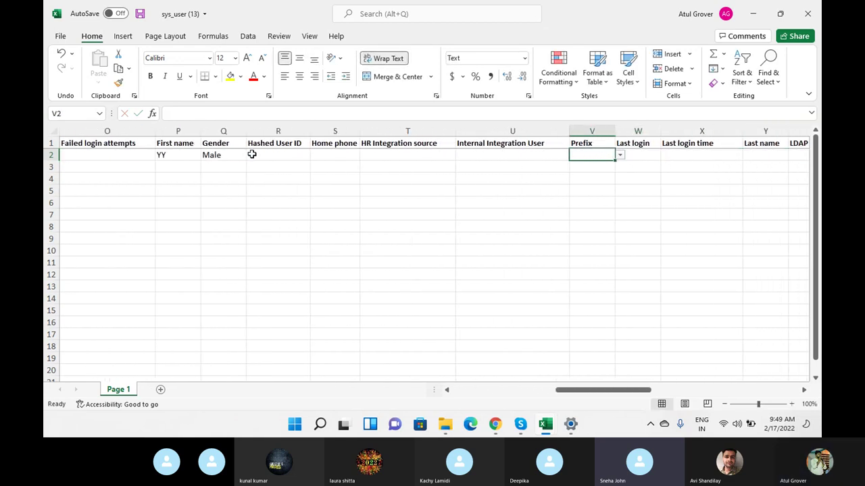
pyautogui.write('r.')
pyautogui.press('Tab')
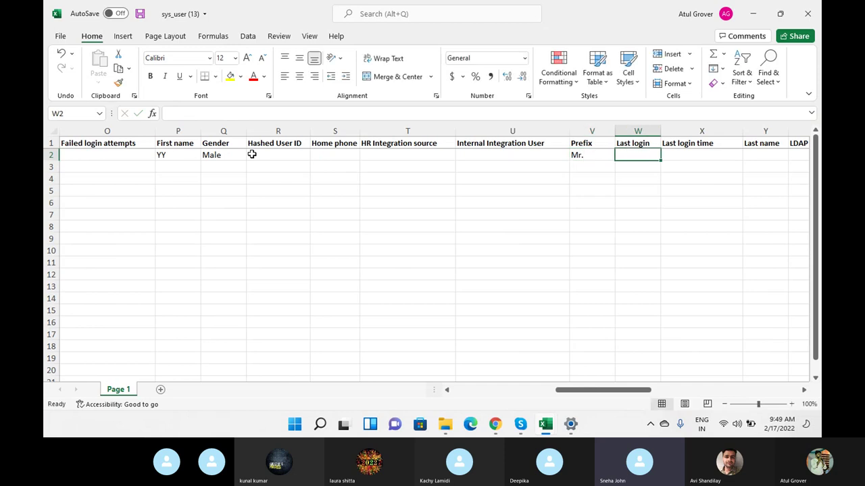
# - Add the last name and User ID UUTT, then save the workbook
pyautogui.press('Tab')
pyautogui.press('Tab')
pyautogui.write('UU')
pyautogui.press('Tab')
pyautogui.press('Tab')
pyautogui.press('Tab')
pyautogui.press('Tab')
pyautogui.press('Tab')
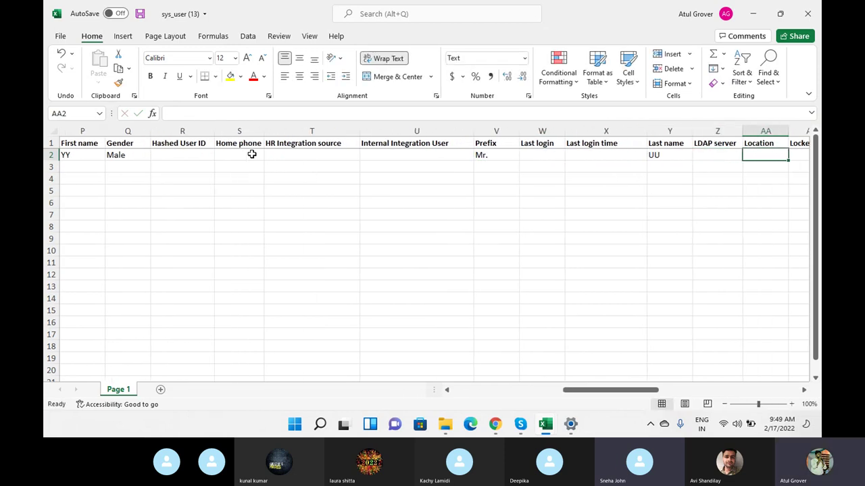
pyautogui.press('Tab')
pyautogui.press('Tab')
pyautogui.press('Tab')
pyautogui.press('Tab')
pyautogui.press('Tab')
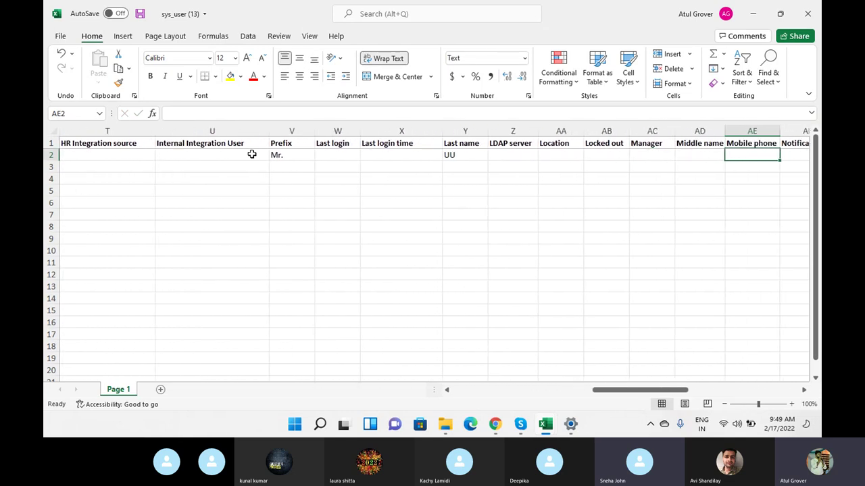
pyautogui.press('Tab')
pyautogui.press('Tab')
pyautogui.press('Tab')
pyautogui.press('Tab')
pyautogui.press('Tab')
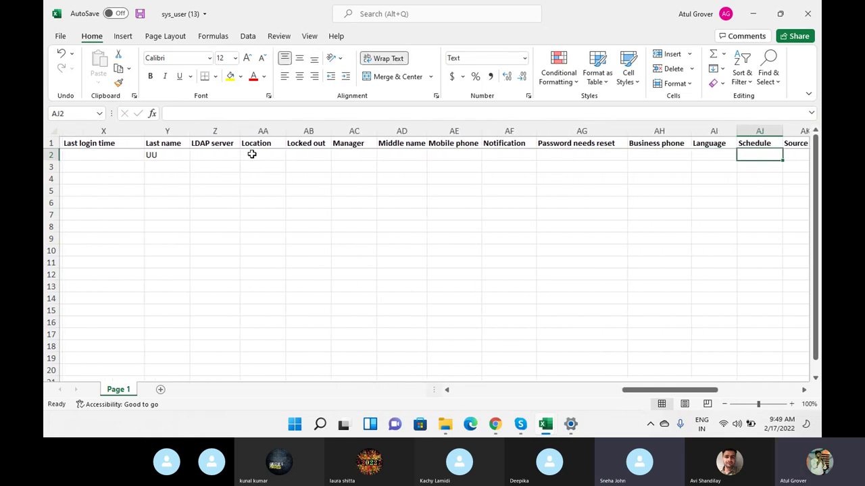
pyautogui.press('Tab')
pyautogui.press('Tab')
pyautogui.press('Tab')
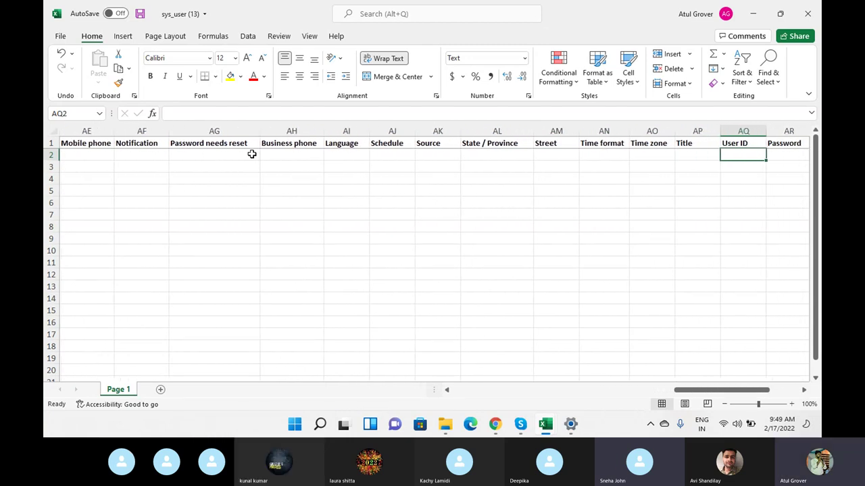
pyautogui.write('UUTT')
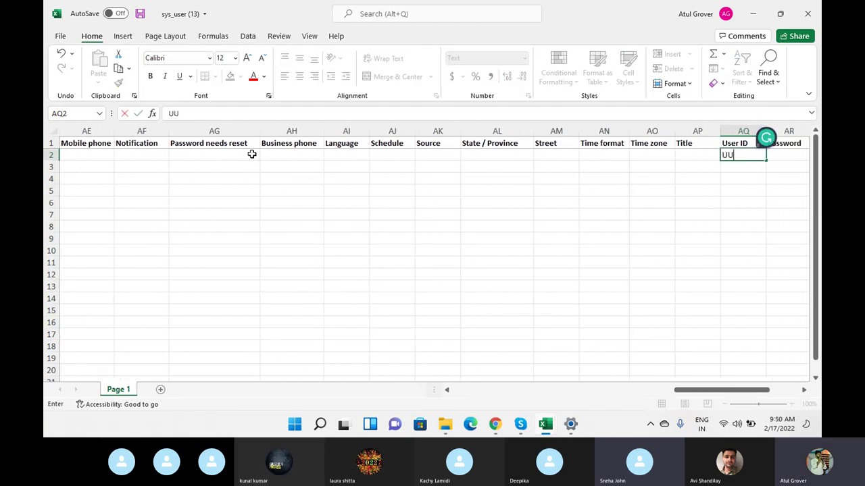
pyautogui.click(177, 247)
pyautogui.click(141, 15)
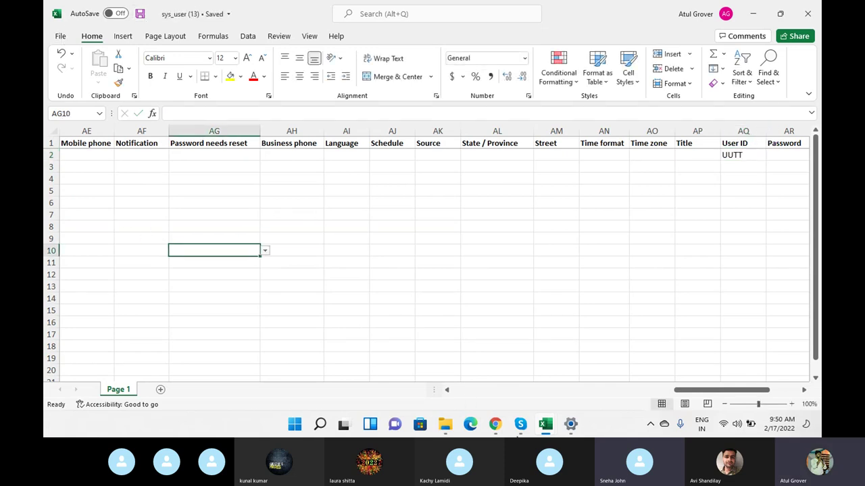
# - Filter the navigator for 'user a', open User Administration > Users, and open the Name column menu
pyautogui.click(496, 426)
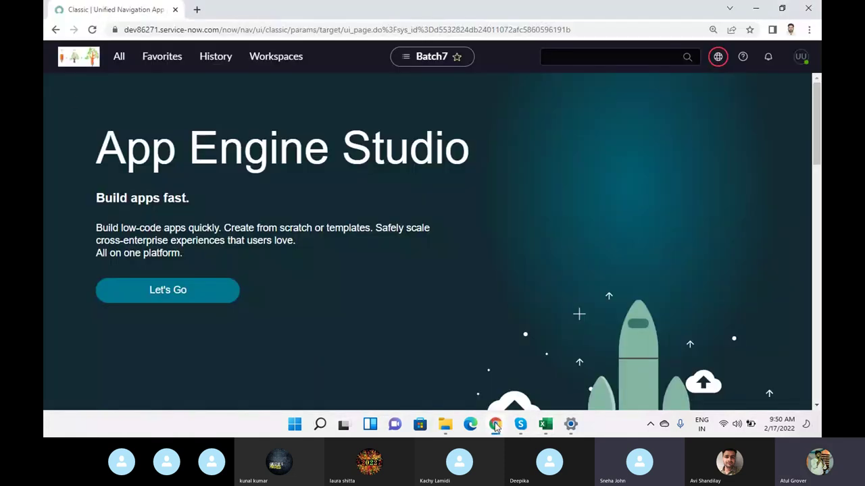
pyautogui.click(120, 57)
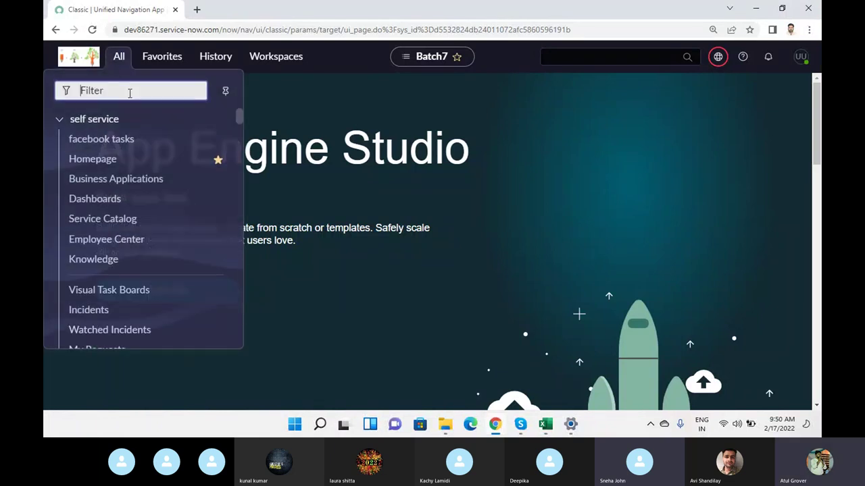
pyautogui.write('user a')
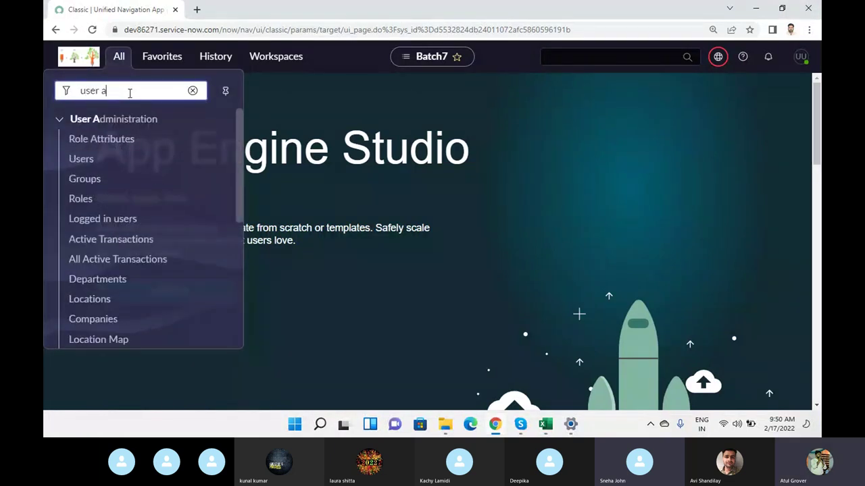
pyautogui.click(85, 159)
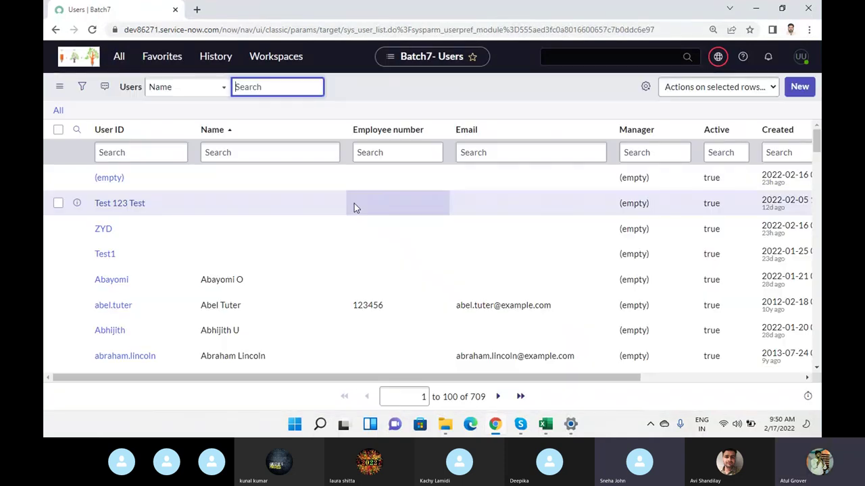
pyautogui.click(333, 130)
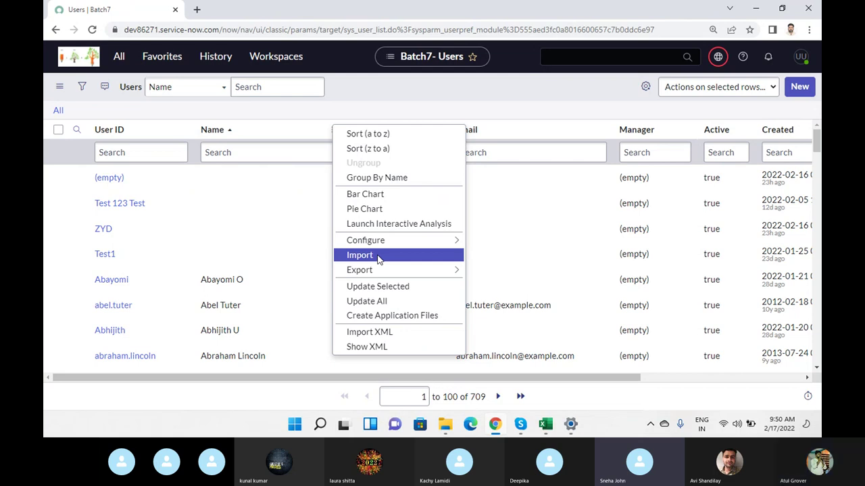
# - Choose Import from the column menu and leave the import mode on Insert after trying Update
pyautogui.click(378, 259)
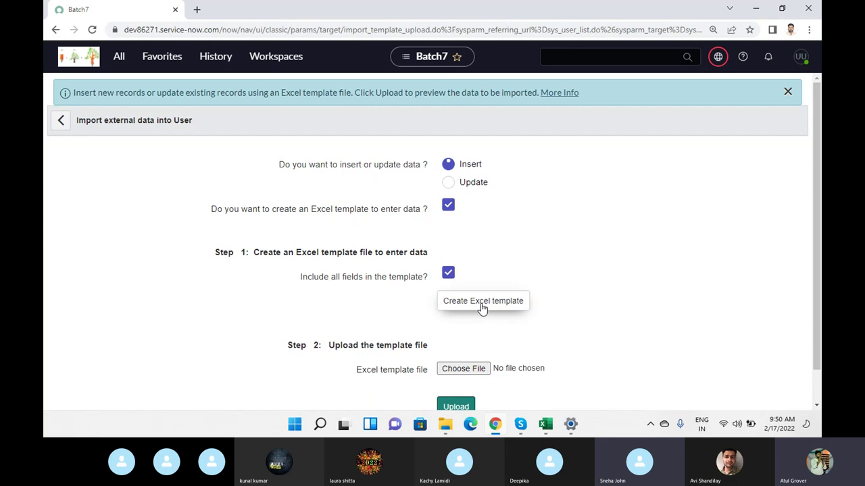
pyautogui.scroll(-1, 647, 211)
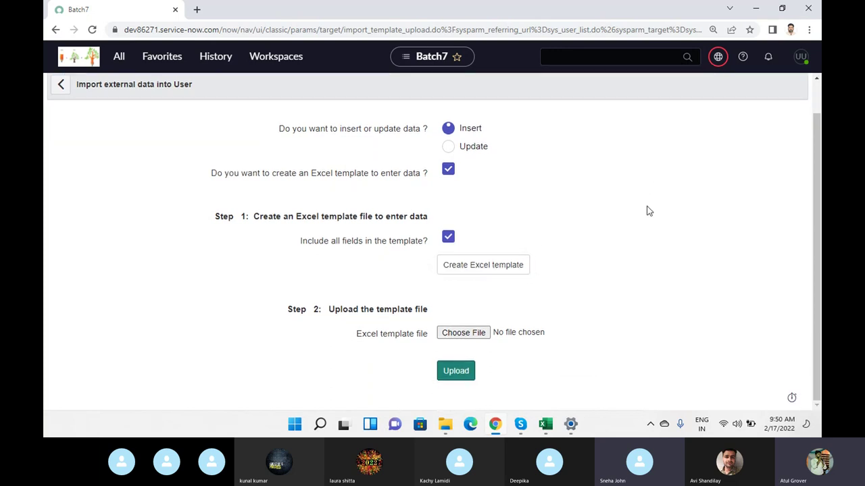
pyautogui.click(449, 147)
pyautogui.moveTo(205, 175); pyautogui.dragTo(423, 179)
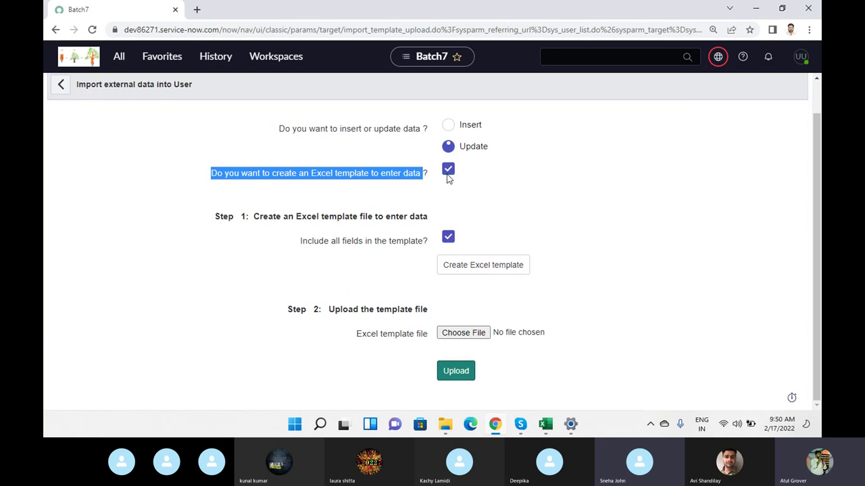
pyautogui.click(448, 128)
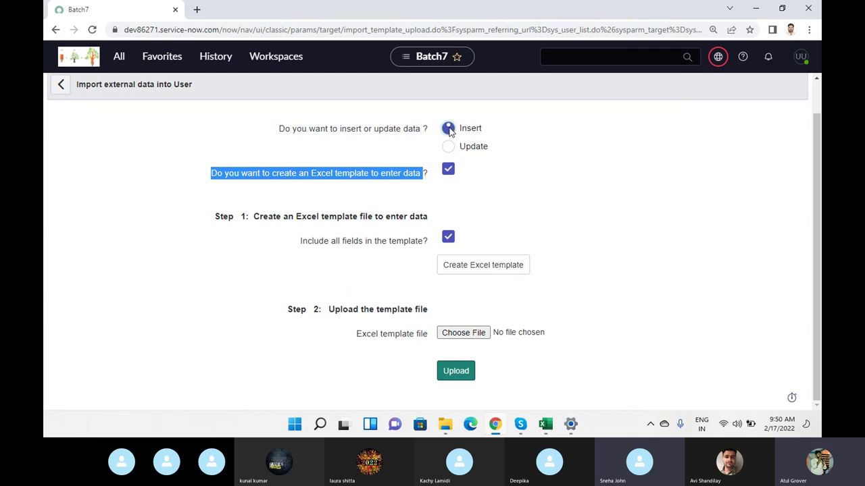
# - Select sys_user (13) from Downloads as the import template file
pyautogui.click(463, 334)
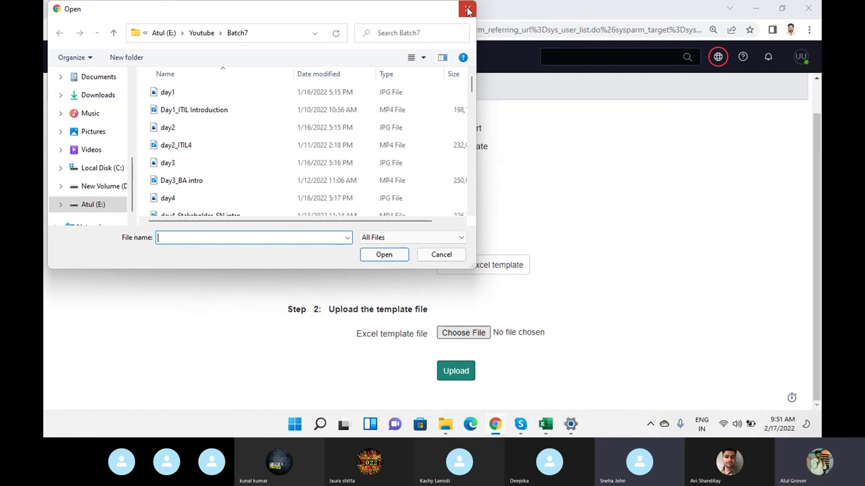
pyautogui.click(467, 9)
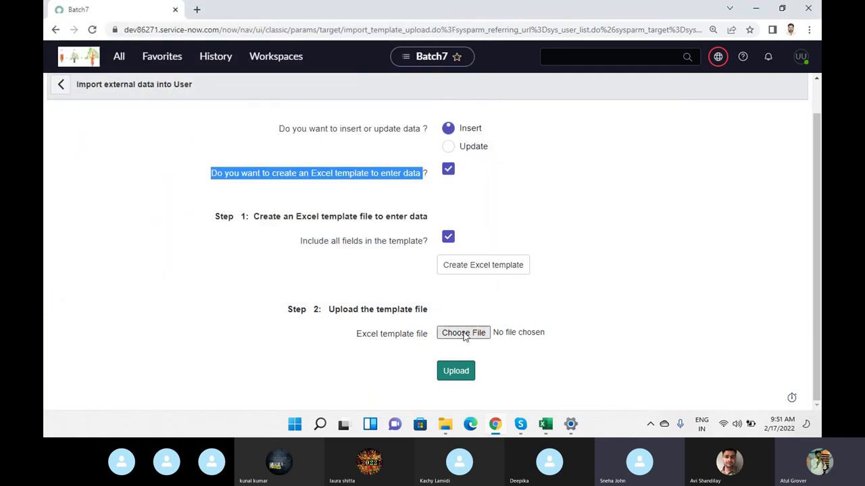
pyautogui.click(463, 333)
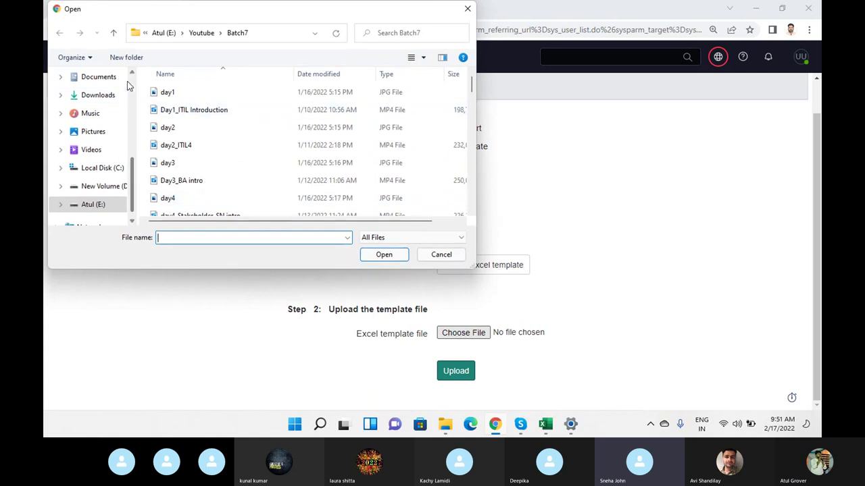
pyautogui.click(104, 98)
pyautogui.click(203, 110)
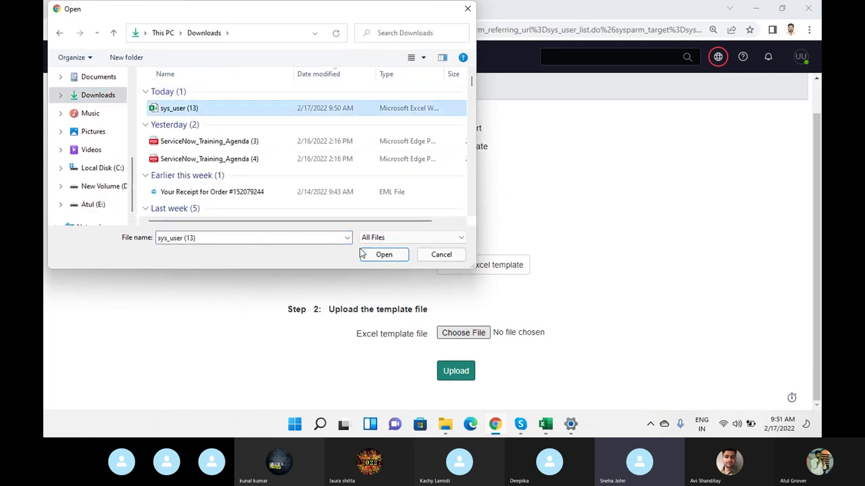
pyautogui.click(384, 254)
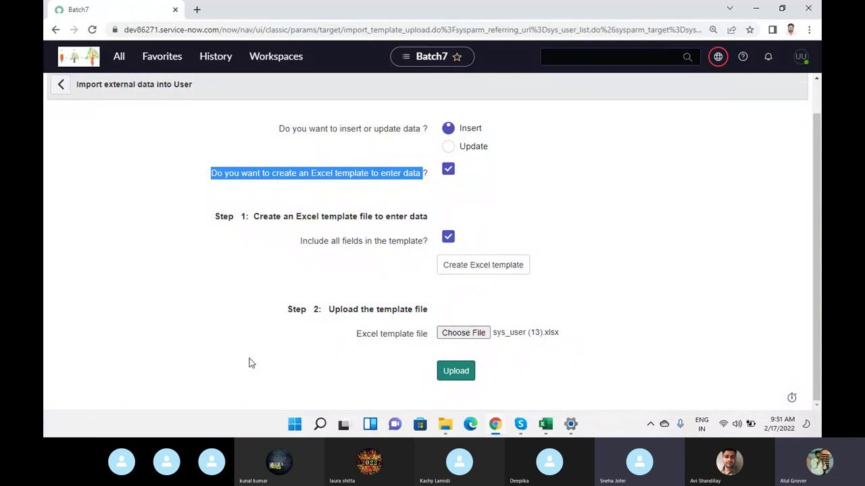
# - Check the Skype call briefly, then return and upload the workbook
pyautogui.moveTo(521, 424)
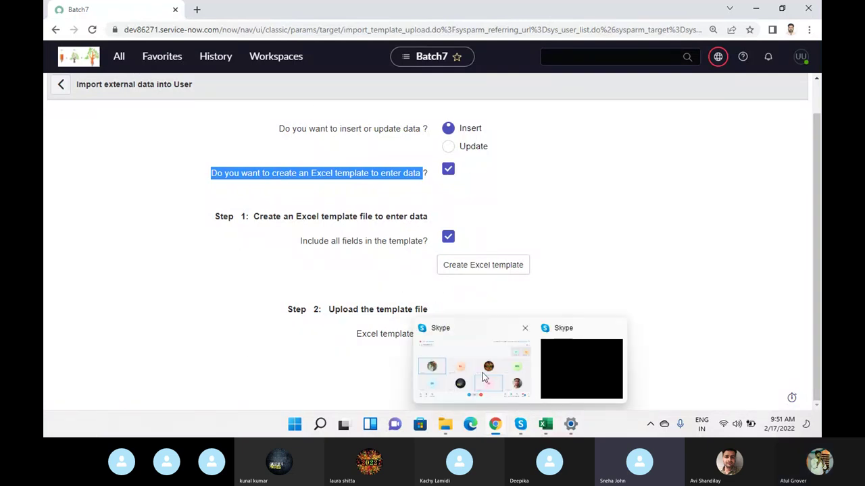
pyautogui.click(484, 378)
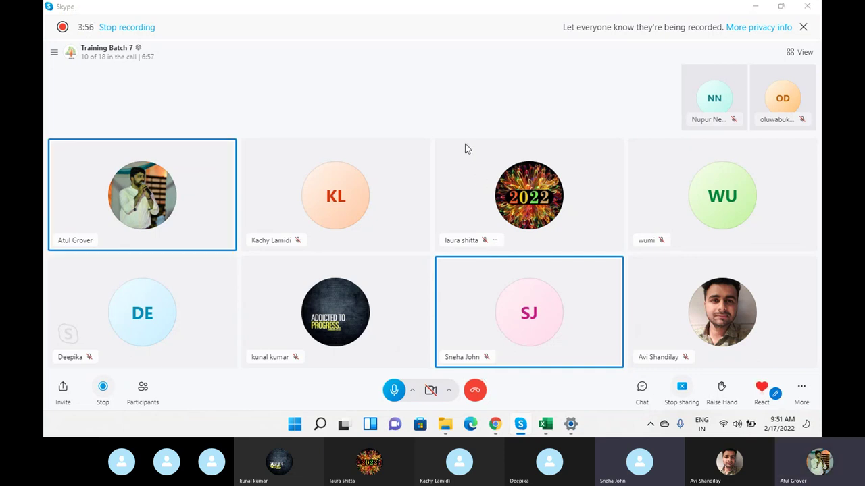
pyautogui.hotkey('alt', 'Tab')
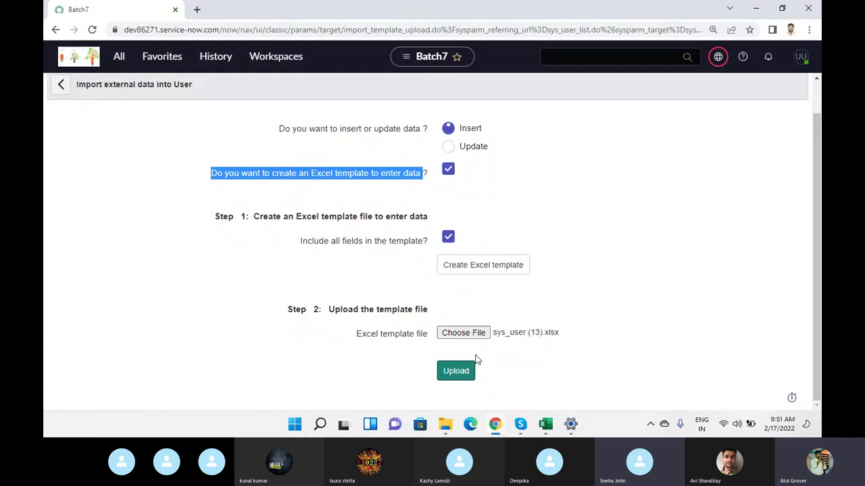
pyautogui.click(462, 377)
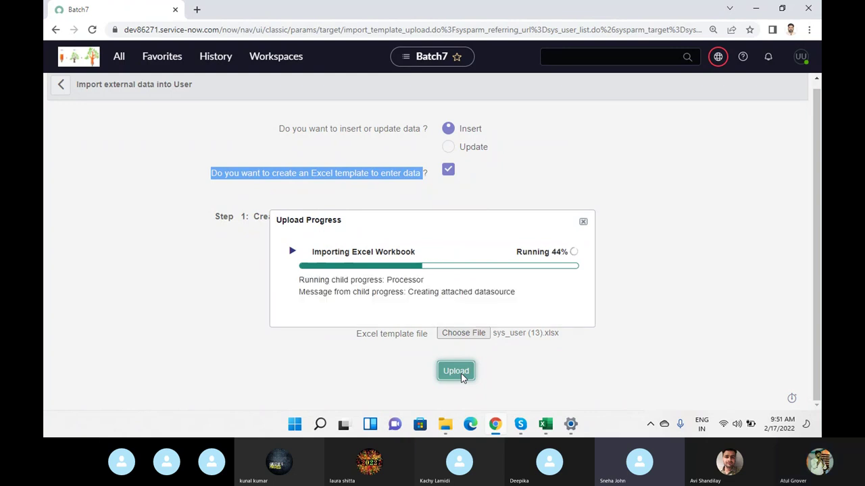
# - Expand the Importing Excel Workbook details, review the completed steps, and preview the imported data
pyautogui.click(292, 250)
pyautogui.scroll(-1, 423, 289)
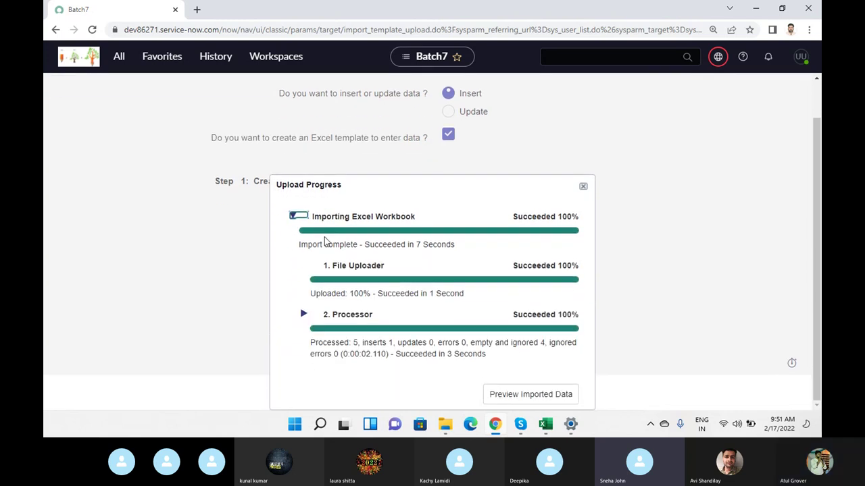
pyautogui.moveTo(300, 243); pyautogui.dragTo(454, 255)
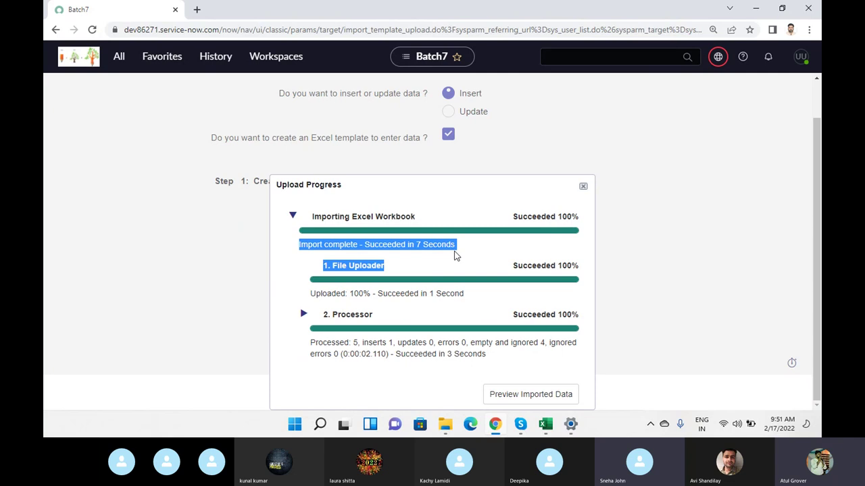
pyautogui.click(541, 400)
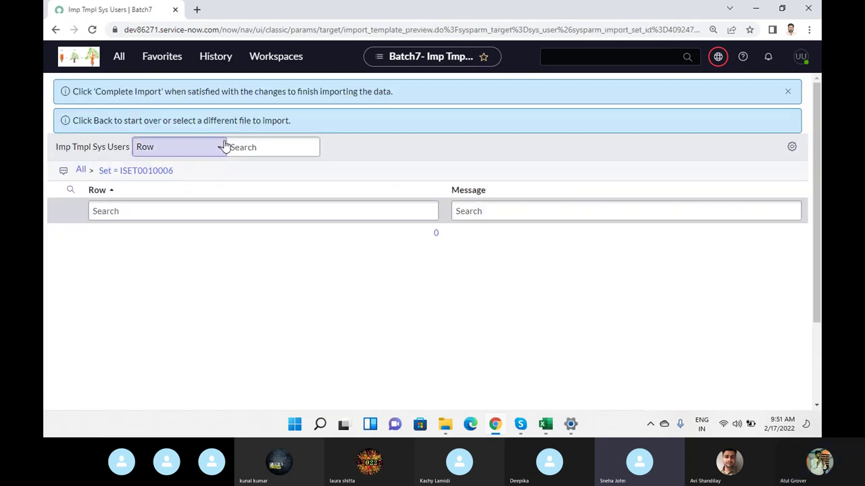
# - Dismiss the info banners and run Complete Import to load UUTT into the Users list
pyautogui.moveTo(106, 91); pyautogui.dragTo(407, 96)
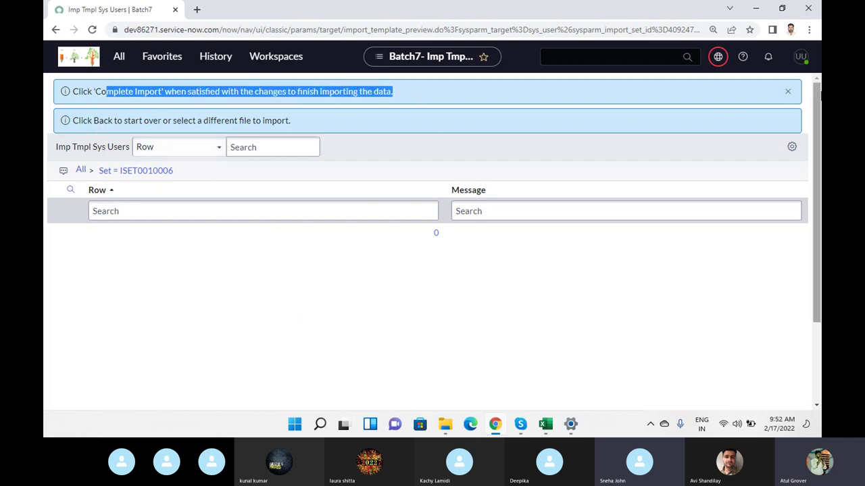
pyautogui.click(787, 91)
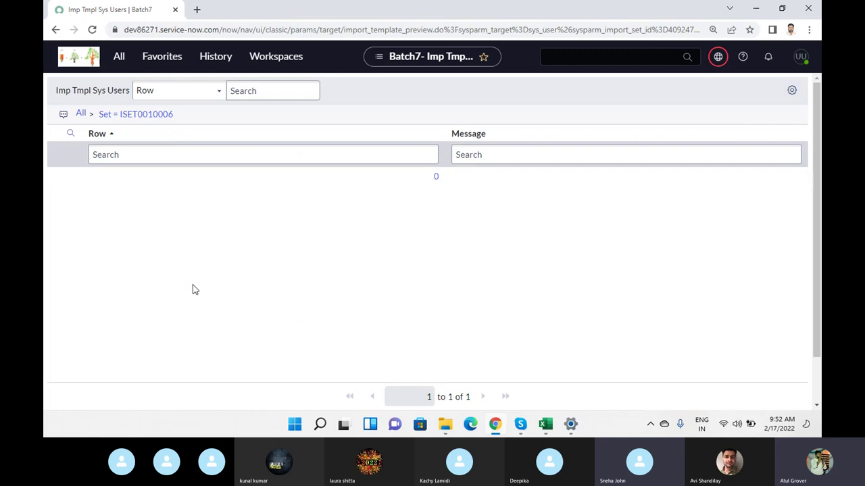
pyautogui.scroll(-2, 155, 263)
pyautogui.scroll(2, 201, 267)
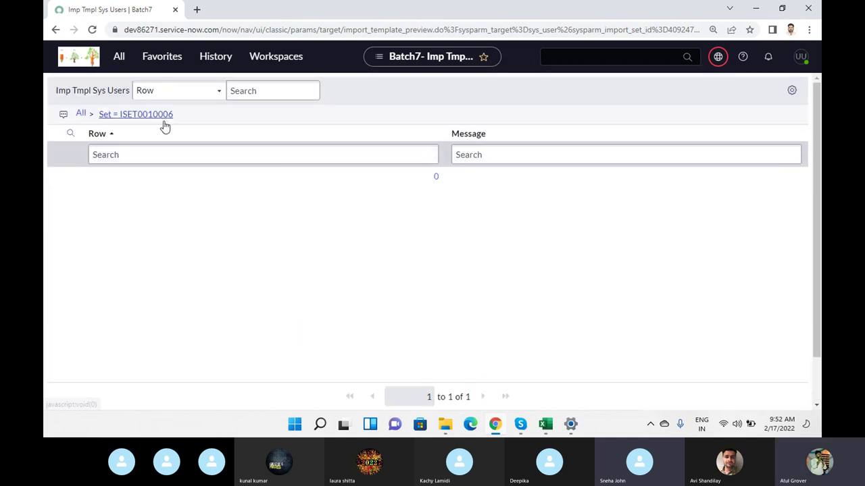
pyautogui.scroll(-1, 255, 212)
pyautogui.scroll(-2, 255, 212)
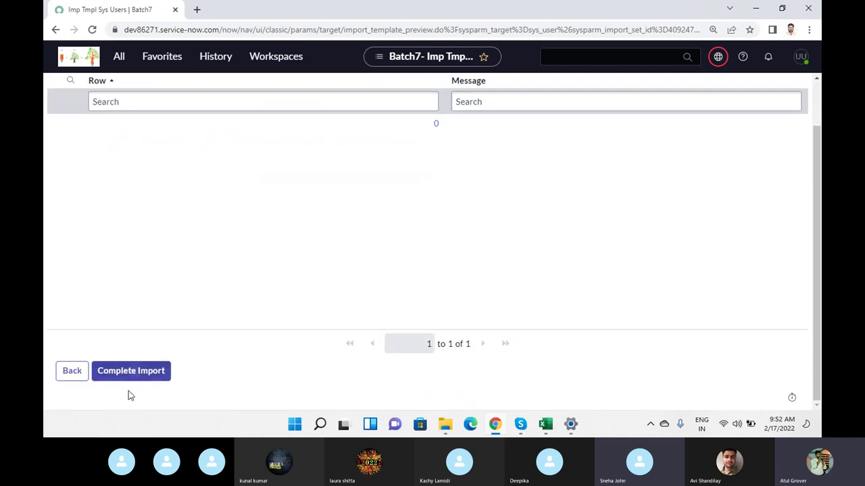
pyautogui.click(135, 379)
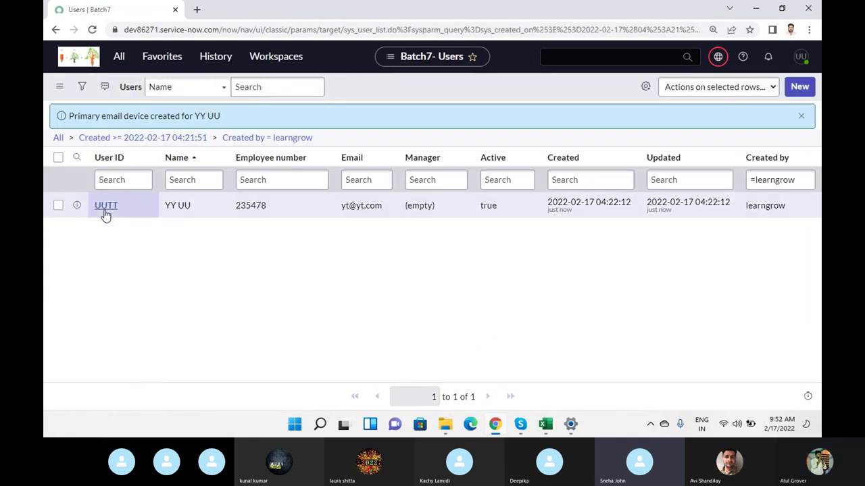
pyautogui.click(179, 207)
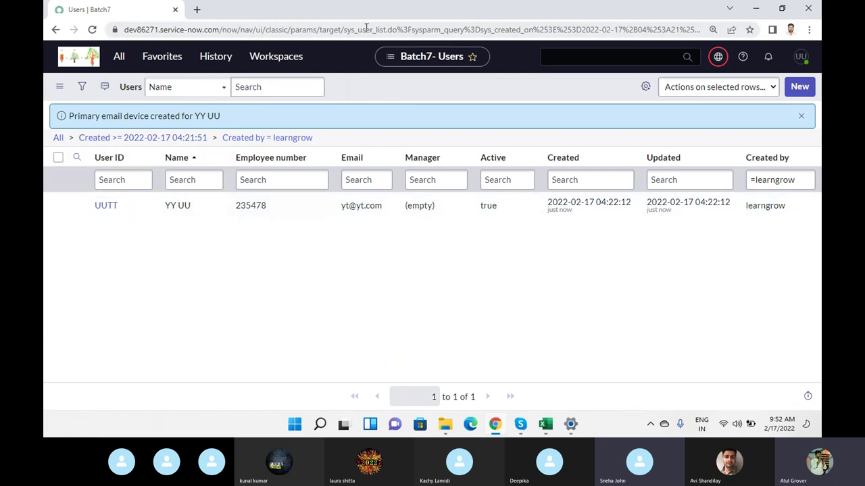
pyautogui.moveTo(344, 29); pyautogui.dragTo(383, 30)
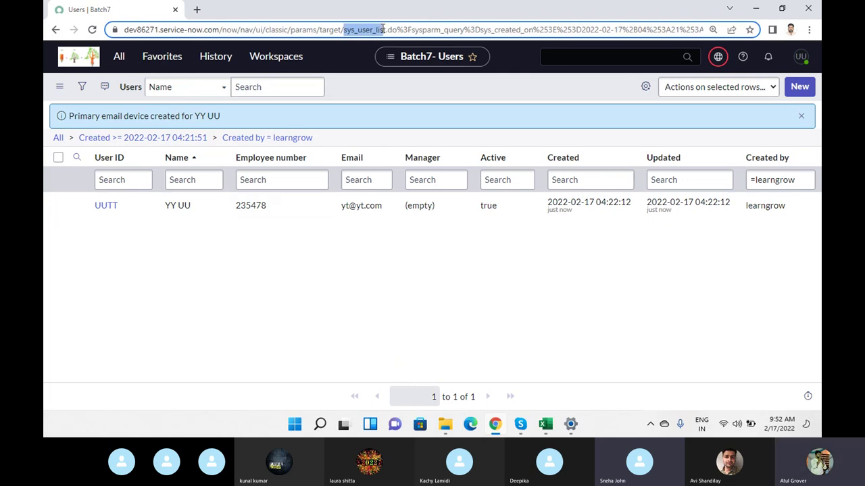
pyautogui.moveTo(383, 30); pyautogui.dragTo(383, 32)
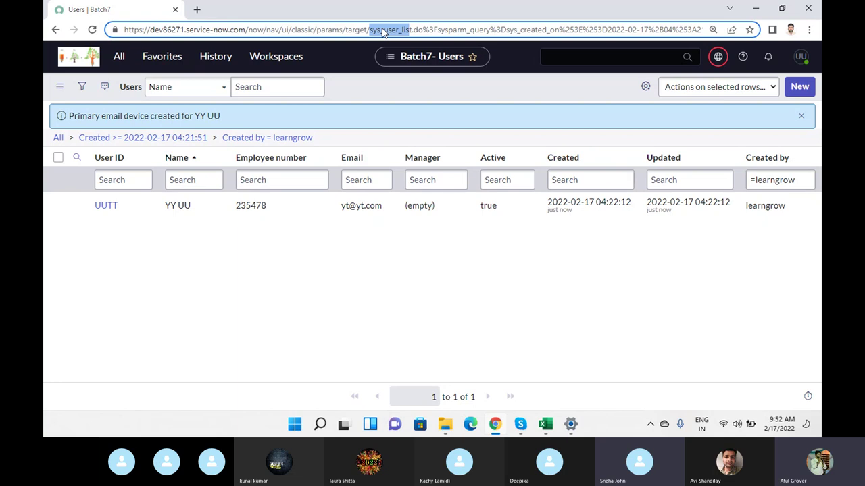
pyautogui.click(546, 424)
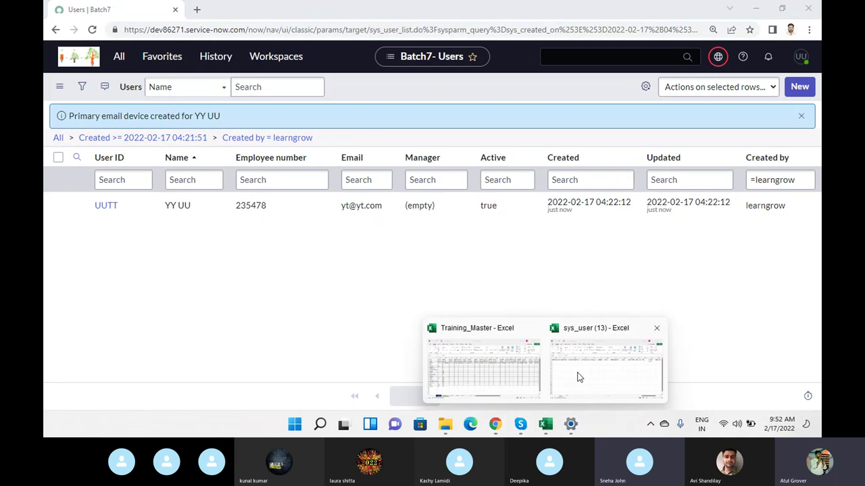
pyautogui.click(578, 377)
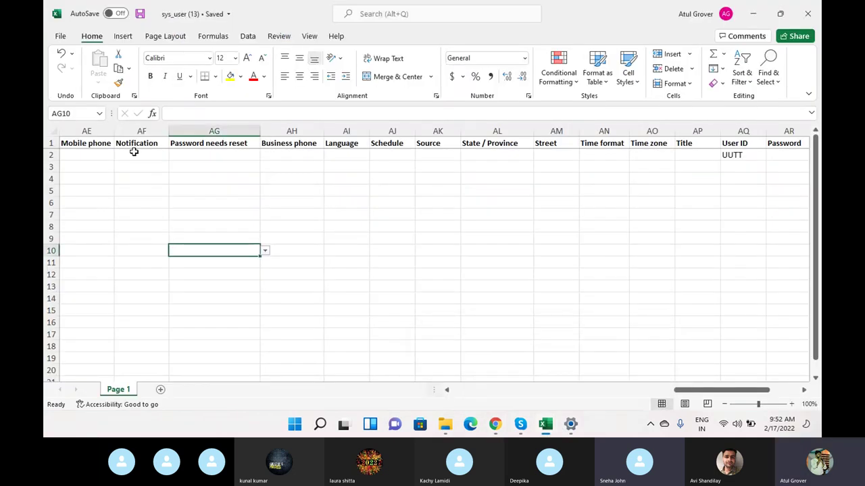
pyautogui.click(460, 391)
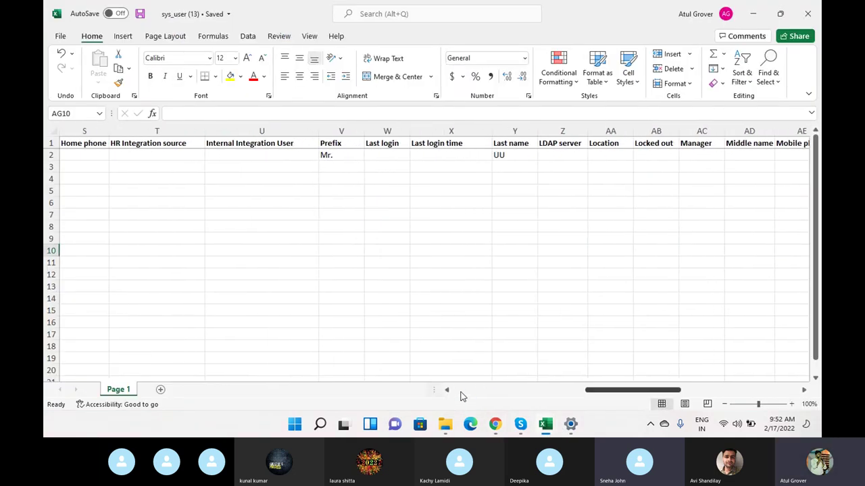
pyautogui.hotkey('alt', 'Tab')
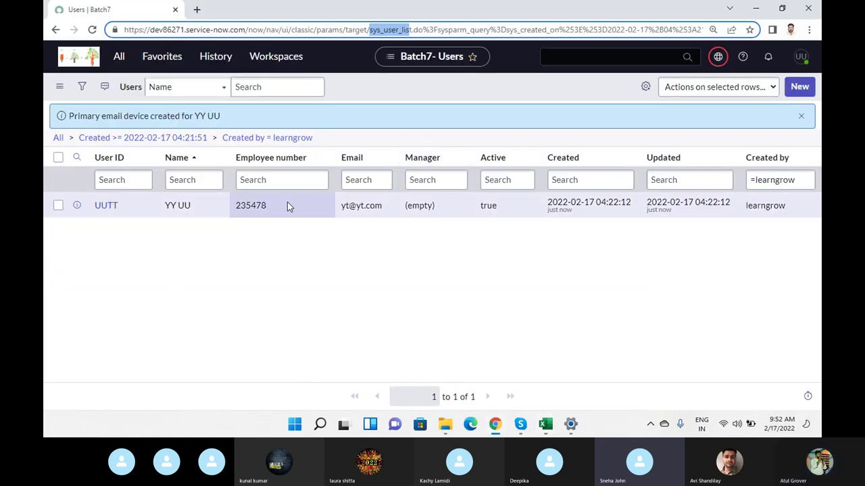
# - Search the navigator for 'import', open Imp Tmpl Sys User in a new tab, then return to Users
pyautogui.click(116, 60)
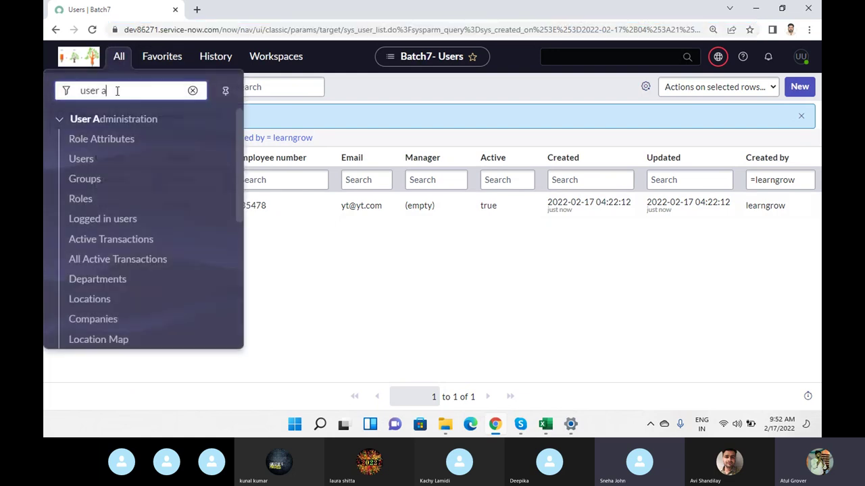
pyautogui.write('import se')
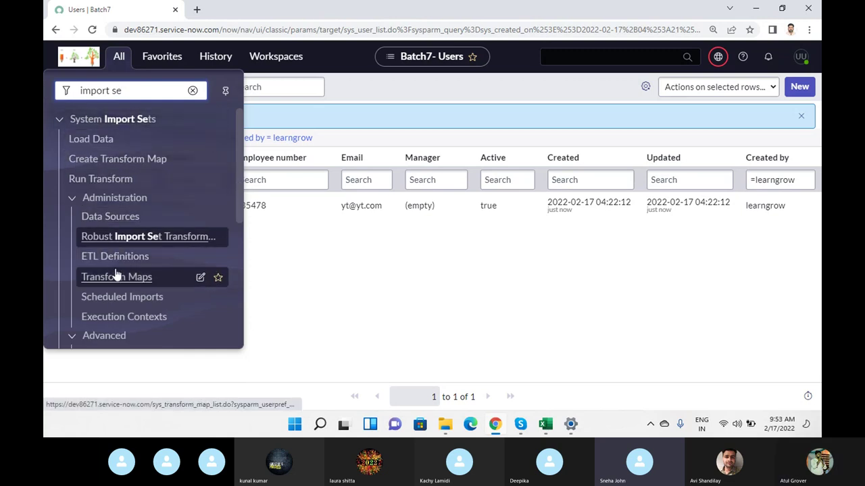
pyautogui.scroll(-2, 125, 277)
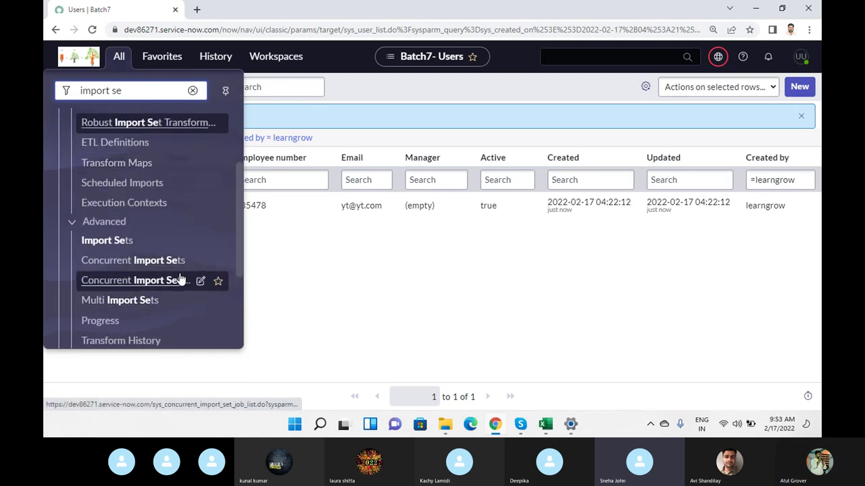
pyautogui.scroll(-2, 164, 274)
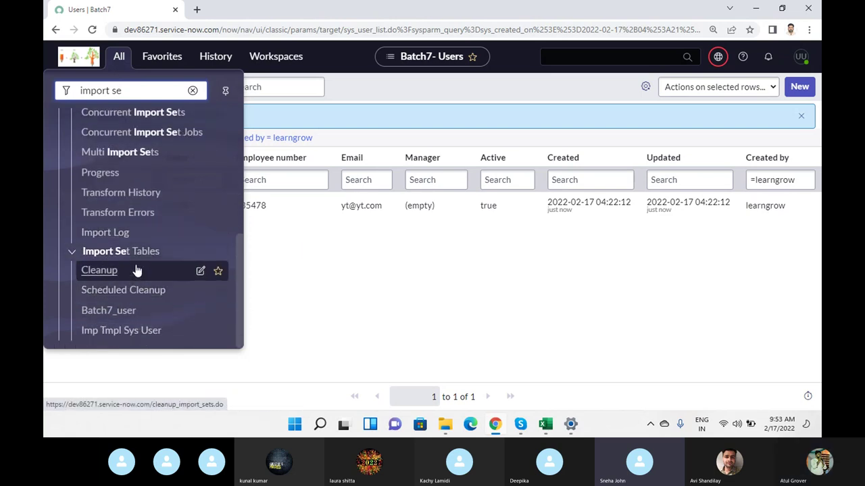
pyautogui.middleClick(118, 332)
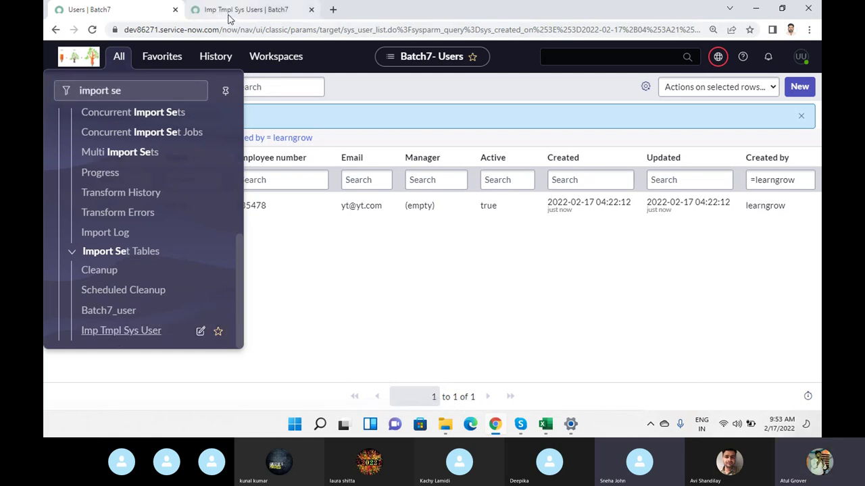
pyautogui.click(228, 19)
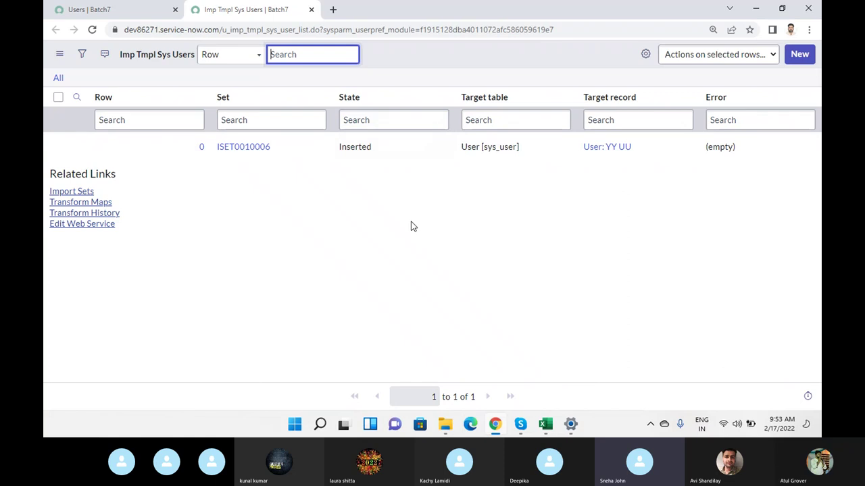
pyautogui.click(91, 9)
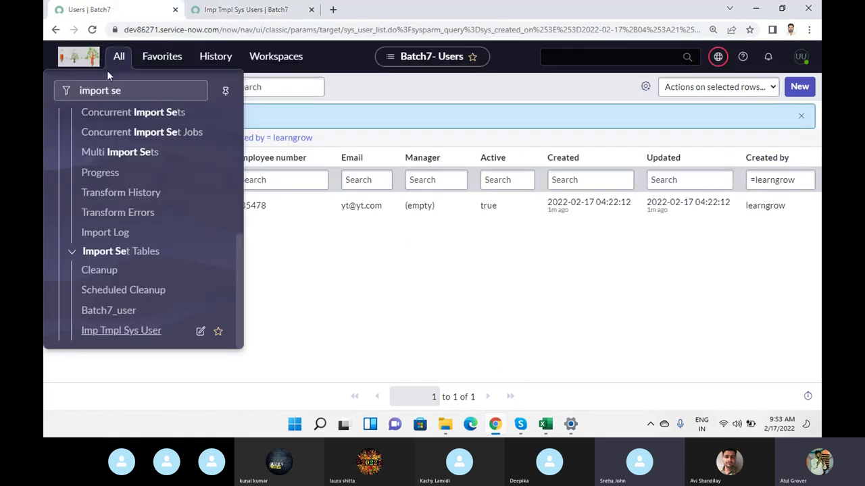
# - Search the navigator for Transform Maps and open the list
pyautogui.write('tran')
pyautogui.press('BackSpace')
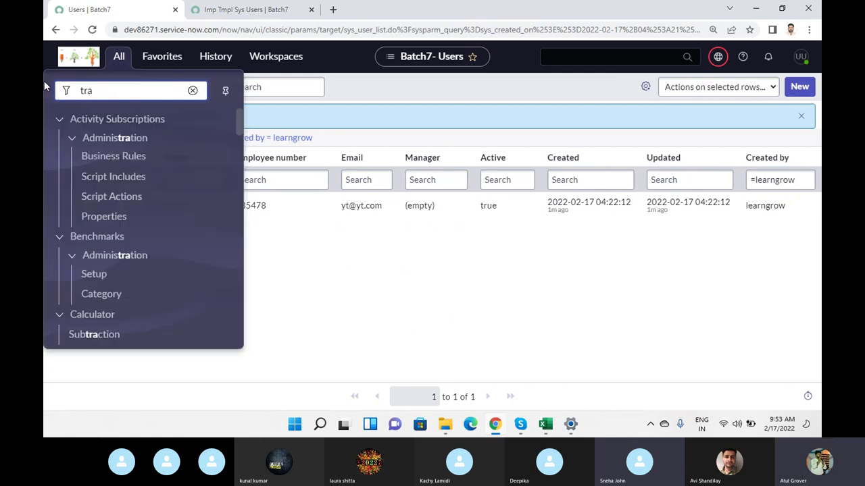
pyautogui.write('sfoprm ma')
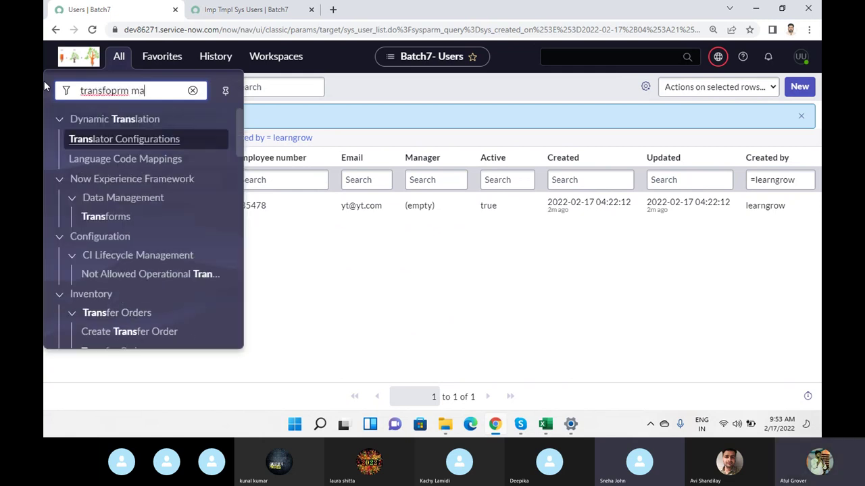
pyautogui.press('BackSpace')
pyautogui.press('BackSpace')
pyautogui.press('BackSpace')
pyautogui.press('BackSpace')
pyautogui.press('BackSpace')
pyautogui.press('BackSpace')
pyautogui.write('rm')
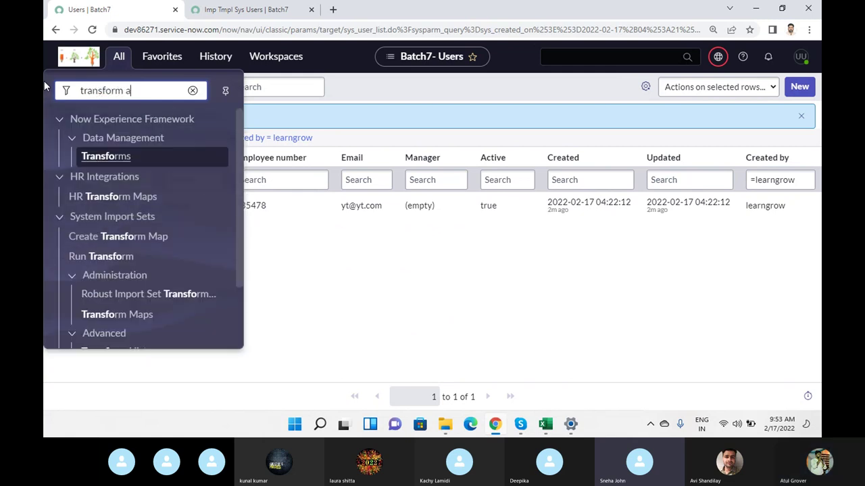
pyautogui.write(' m')
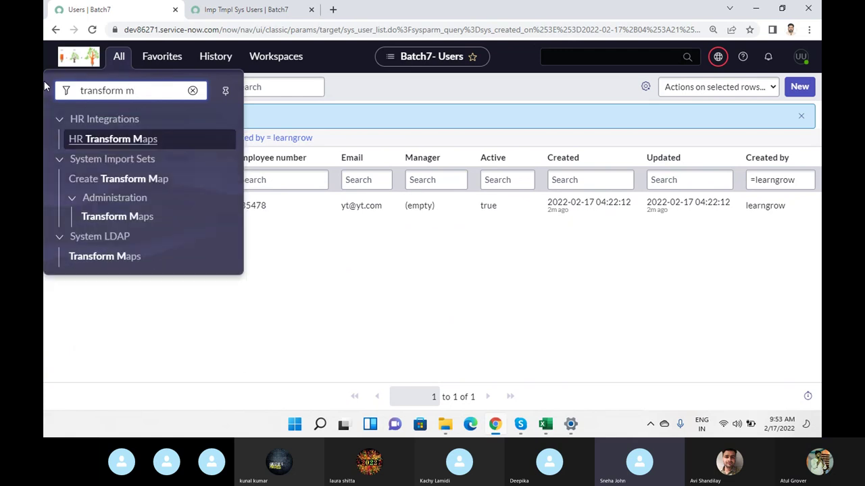
pyautogui.click(121, 221)
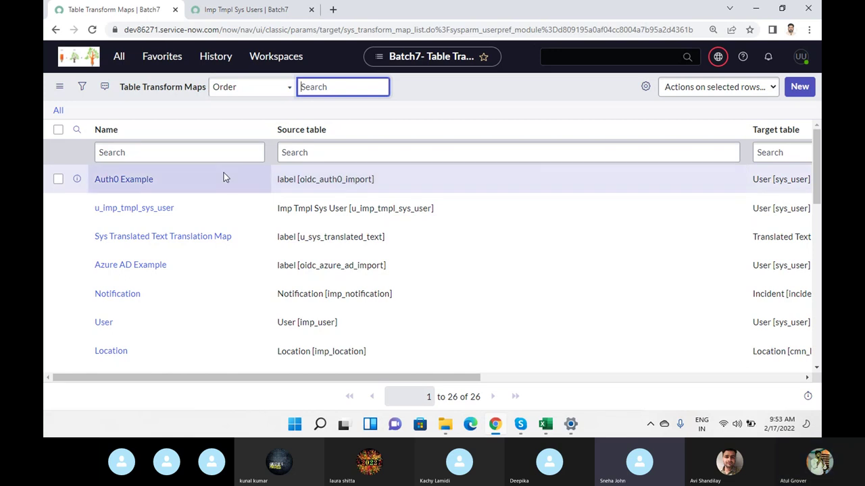
# - Filter the Transform Maps list to records Created on Today
pyautogui.click(84, 87)
pyautogui.click(92, 147)
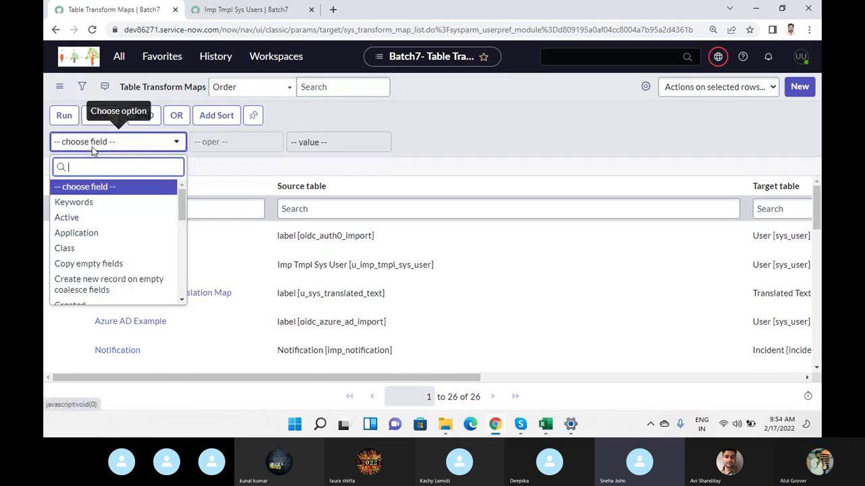
pyautogui.write('crea')
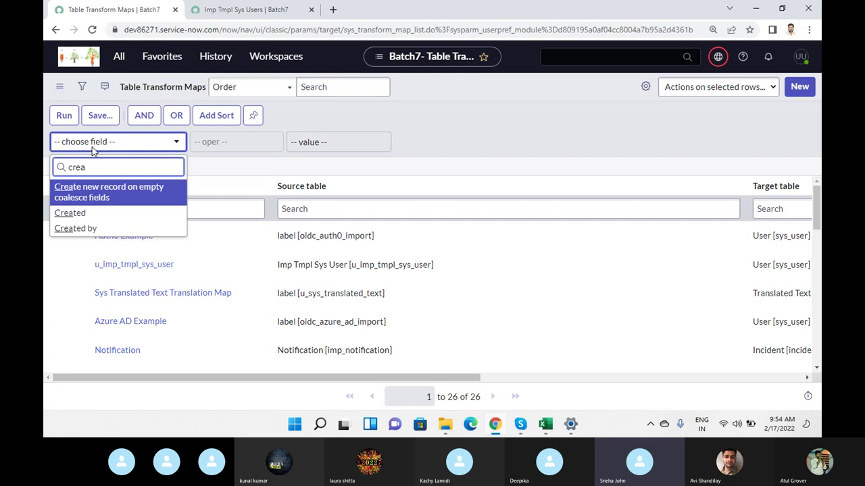
pyautogui.press('Down')
pyautogui.press('Return')
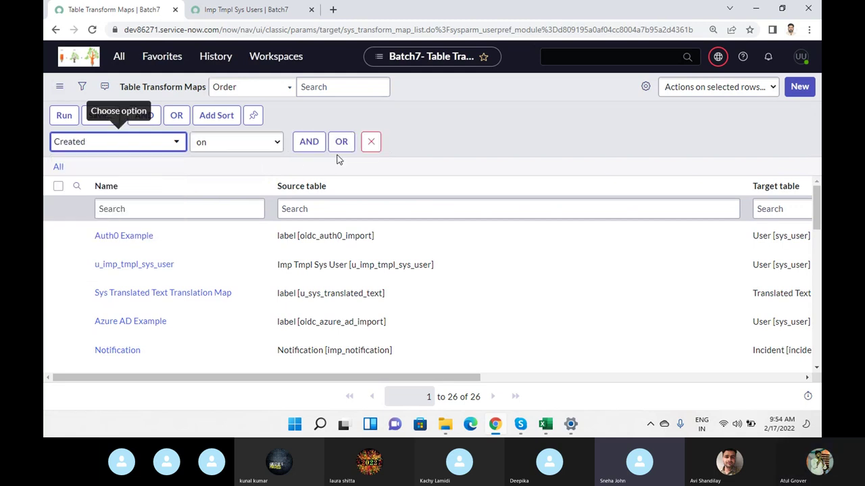
pyautogui.click(62, 115)
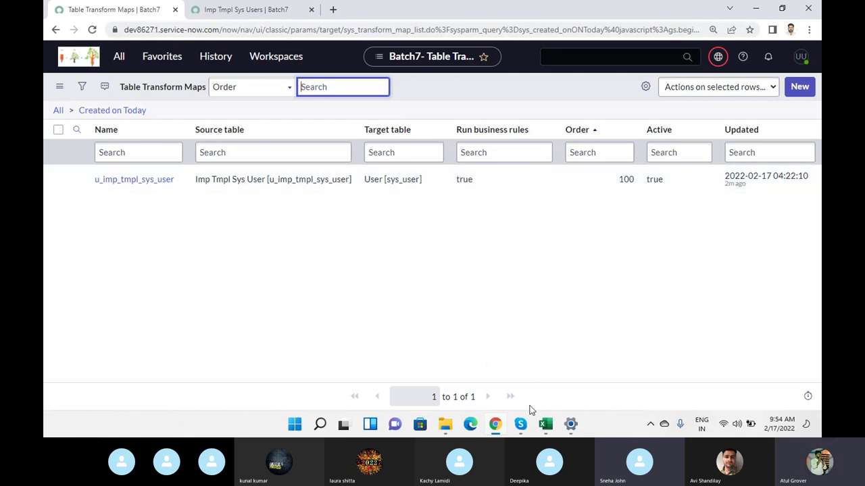
# - Return to the workbook and set Active to TRUE in row 3
pyautogui.moveTo(544, 427)
pyautogui.click(581, 388)
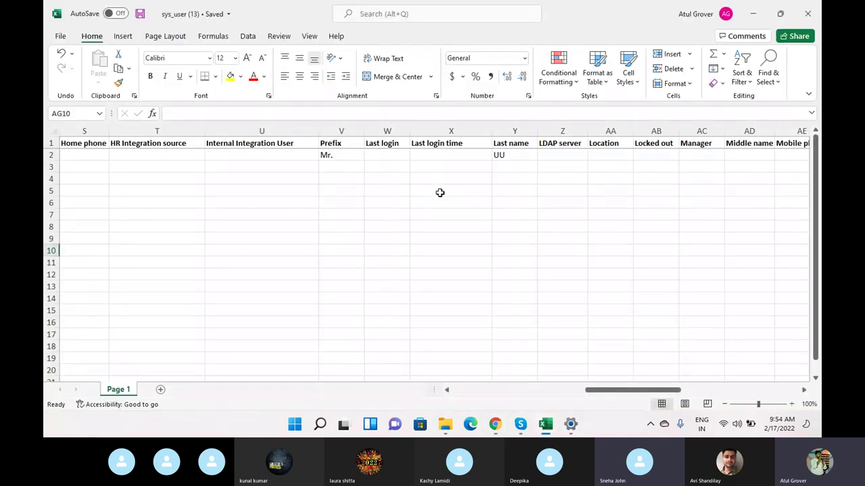
pyautogui.click(437, 157)
pyautogui.press('Left')
pyautogui.press('Left')
pyautogui.press('Left')
pyautogui.press('Left')
pyautogui.press('Left')
pyautogui.press('Left')
pyautogui.press('Left')
pyautogui.press('Left')
pyautogui.press('Left')
pyautogui.press('Left')
pyautogui.press('Left')
pyautogui.press('Left')
pyautogui.press('Left')
pyautogui.press('Left')
pyautogui.press('Left')
pyautogui.press('Left')
pyautogui.press('Left')
pyautogui.press('Left')
pyautogui.press('Left')
pyautogui.press('Left')
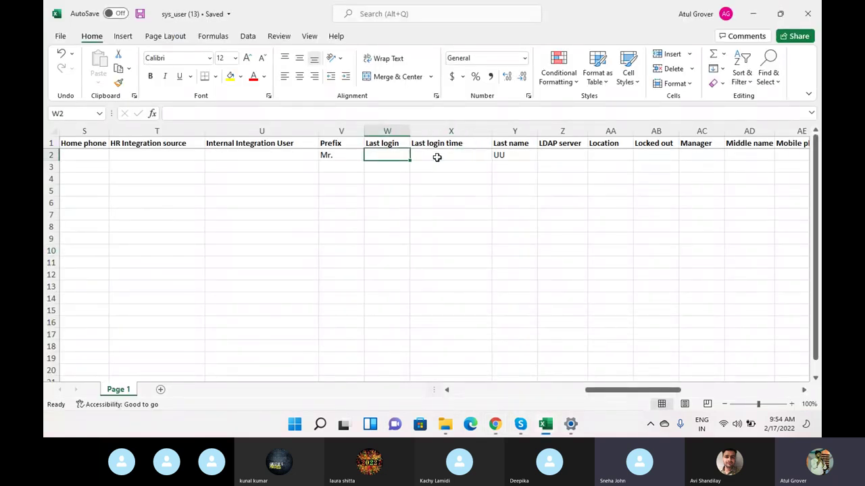
pyautogui.press('Down')
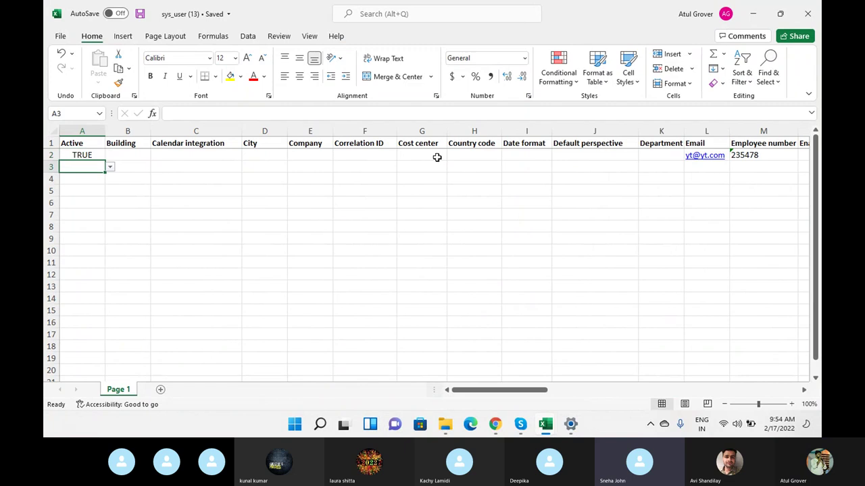
pyautogui.click(110, 167)
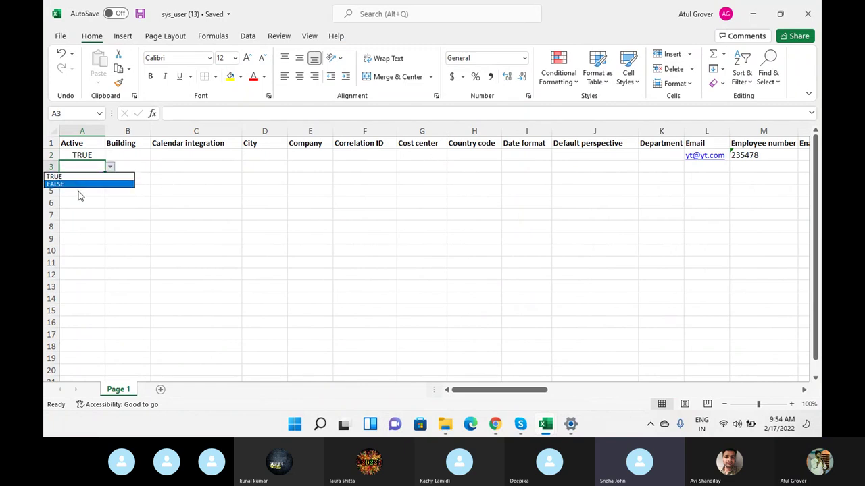
pyautogui.click(75, 179)
pyautogui.click(702, 166)
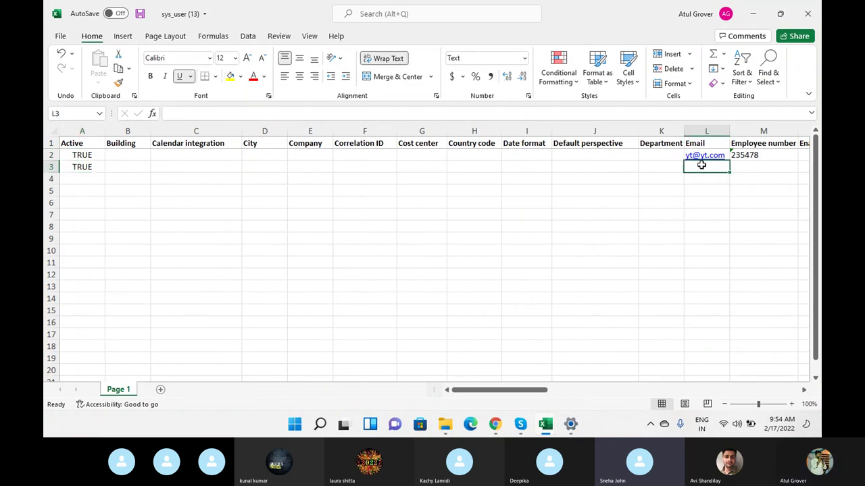
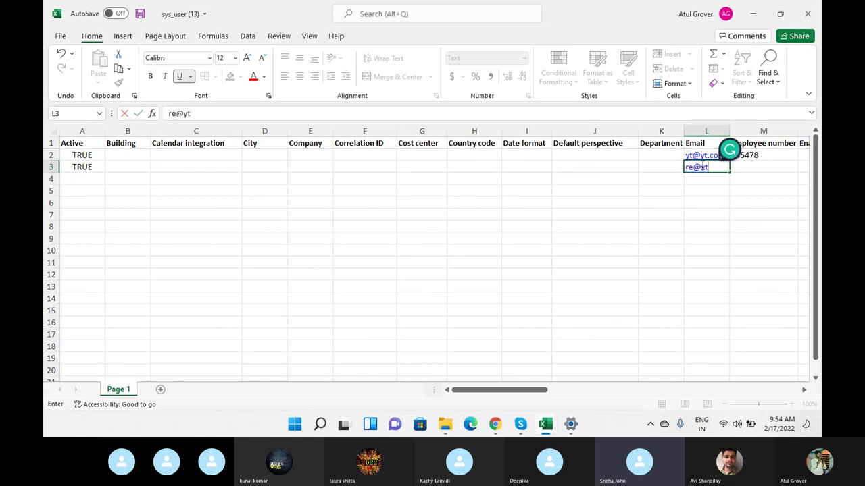
pyautogui.press('Tab')
pyautogui.write('7866')
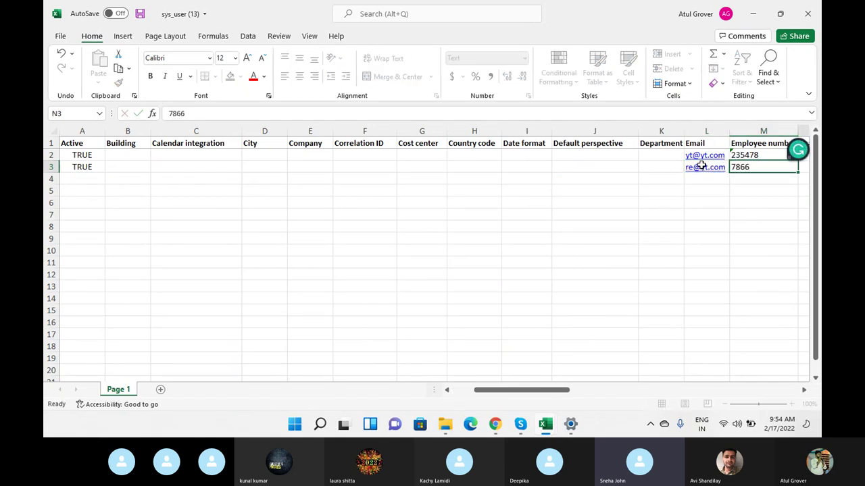
pyautogui.press('Tab')
pyautogui.press('Tab')
pyautogui.press('Tab')
pyautogui.press('Tab')
pyautogui.hotkey('shift', 'Tab')
pyautogui.write('oo')
pyautogui.press('Tab')
pyautogui.press('Tab')
pyautogui.press('Tab')
pyautogui.press('Tab')
pyautogui.press('Tab')
pyautogui.press('Tab')
pyautogui.press('Tab')
pyautogui.press('Tab')
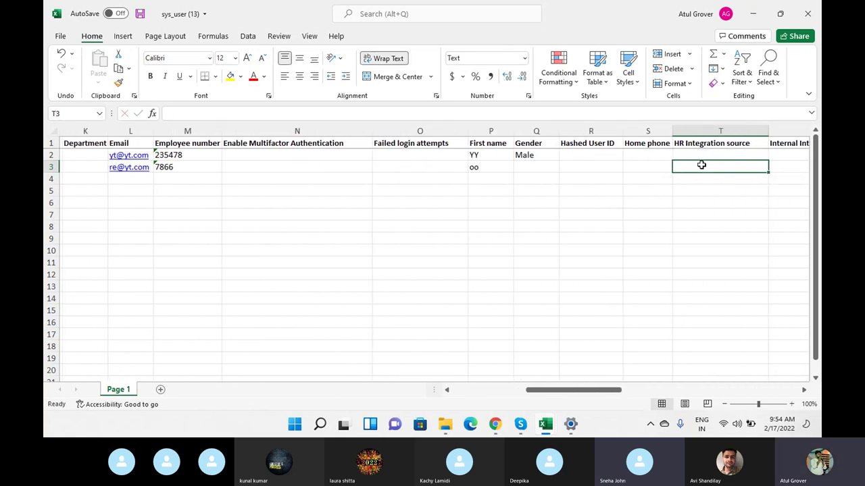
pyautogui.press('Tab')
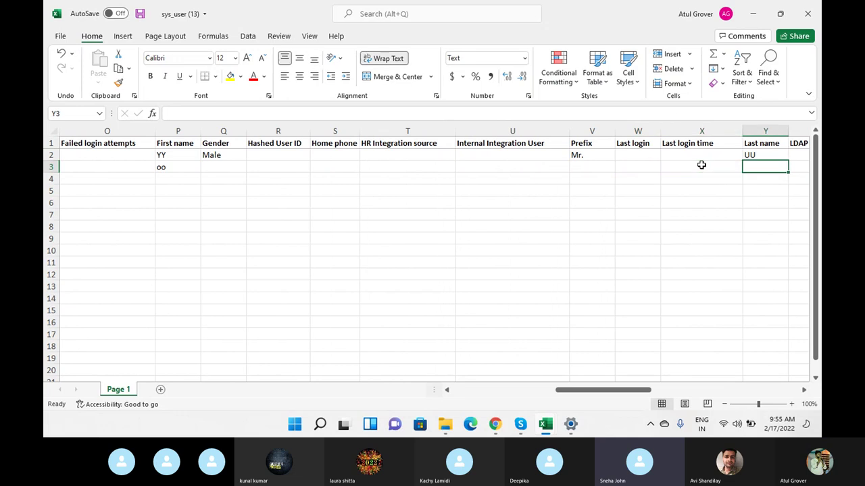
pyautogui.write('pp')
pyautogui.hotkey('ctrl', 's')
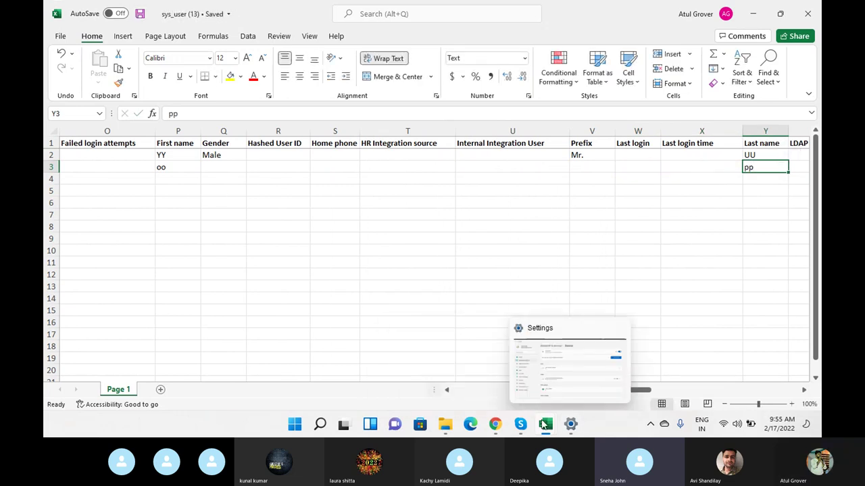
pyautogui.click(492, 425)
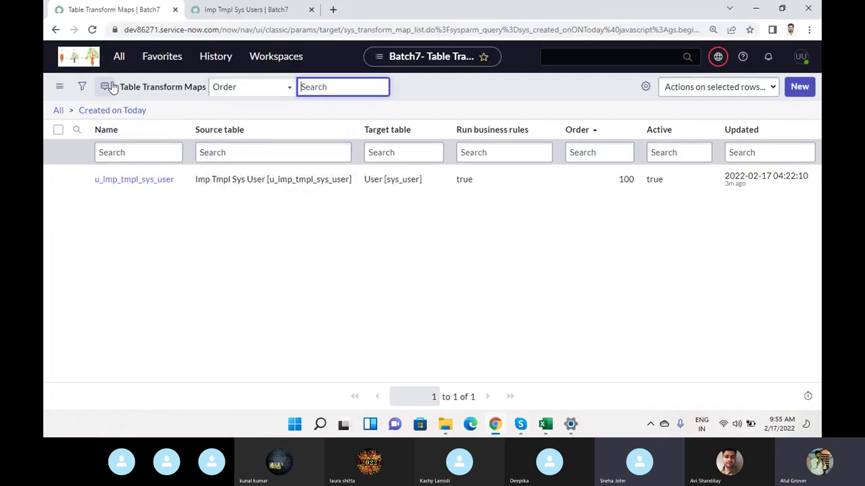
# - Filter the navigator for 'user a', open Users, and choose Import from the User ID column menu
pyautogui.click(118, 56)
pyautogui.moveTo(138, 90); pyautogui.dragTo(45, 90)
pyautogui.write('user a')
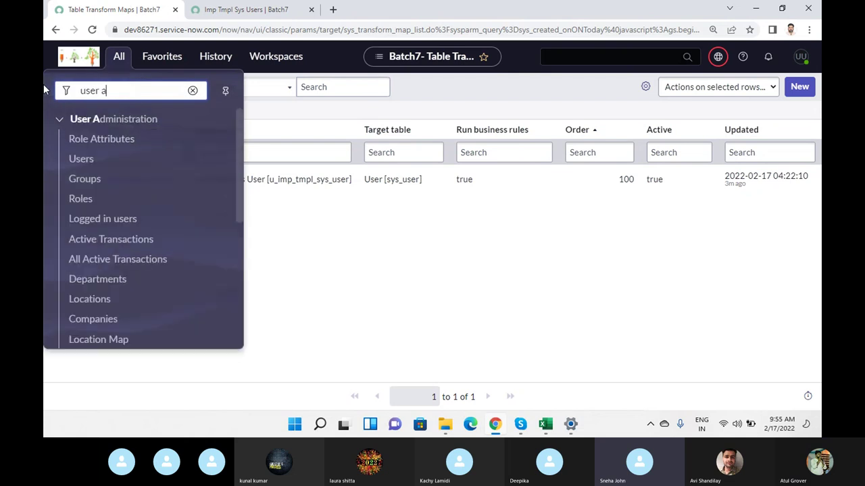
pyautogui.click(87, 159)
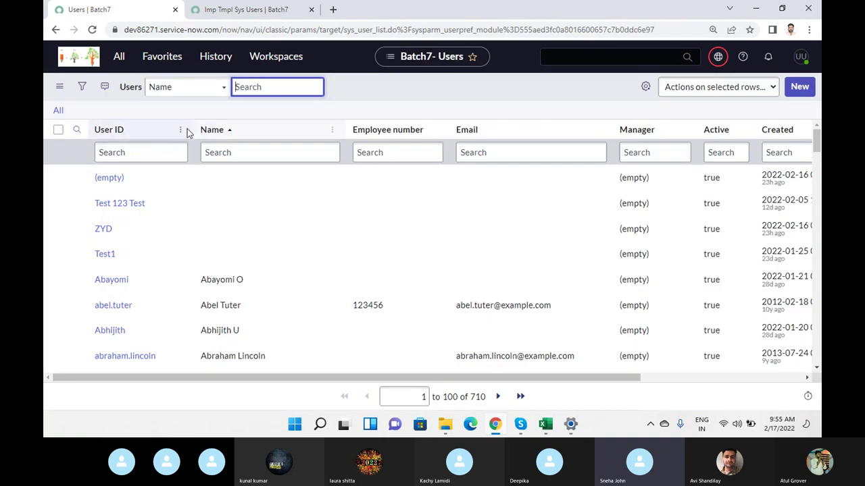
pyautogui.click(182, 131)
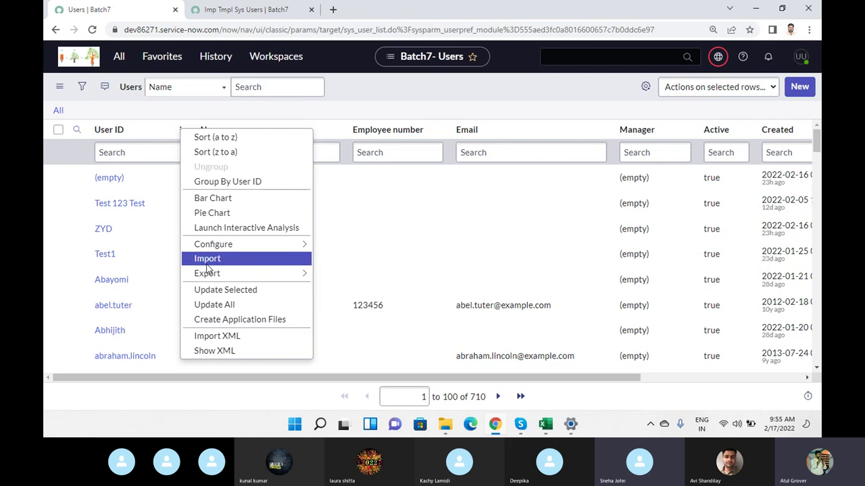
pyautogui.click(206, 263)
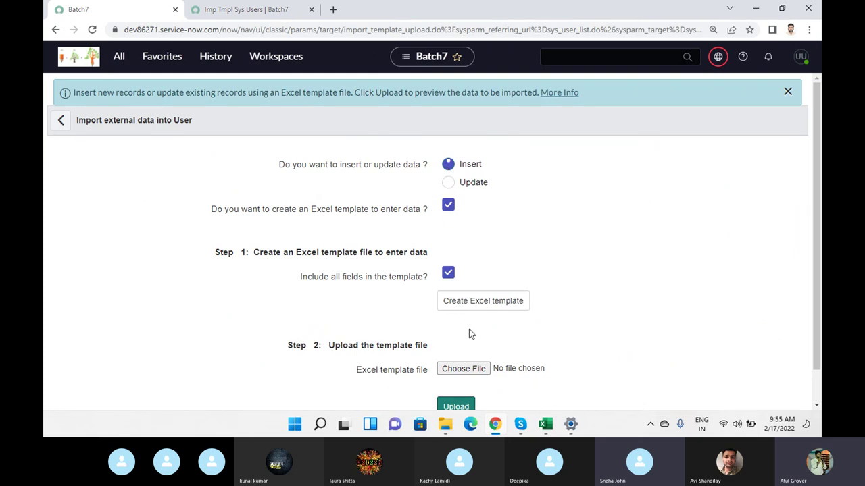
# - Upload sys_user (13).xlsx and preview the two imported rows of import set ISET0010007
pyautogui.click(463, 368)
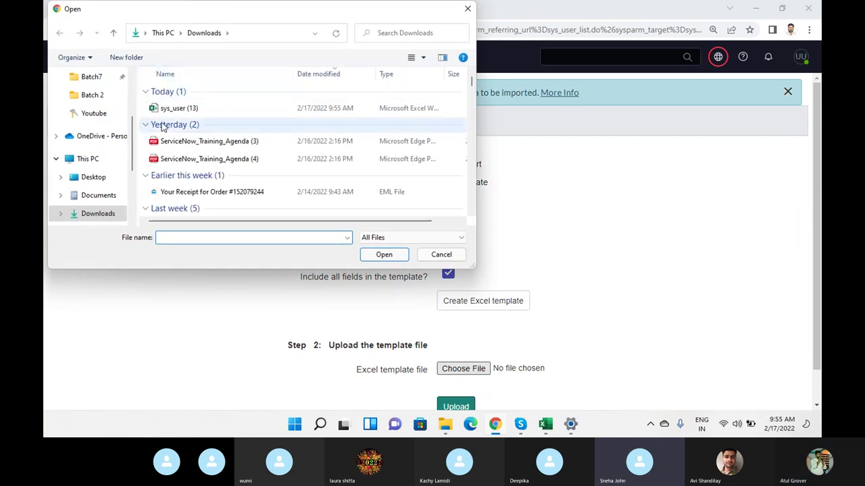
pyautogui.click(172, 109)
pyautogui.click(384, 255)
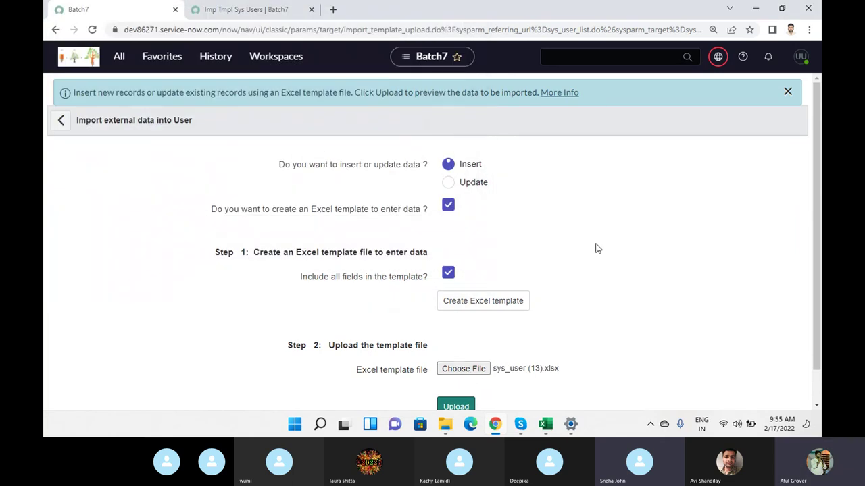
pyautogui.scroll(-1, 608, 217)
pyautogui.click(463, 372)
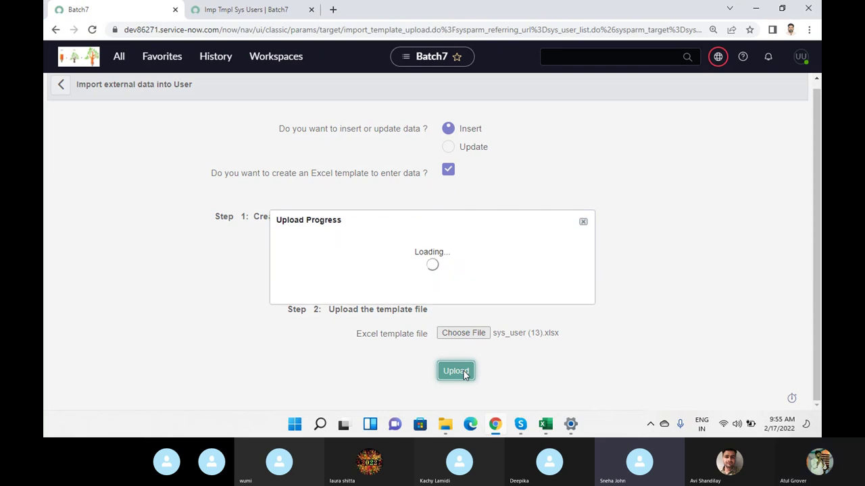
pyautogui.click(292, 250)
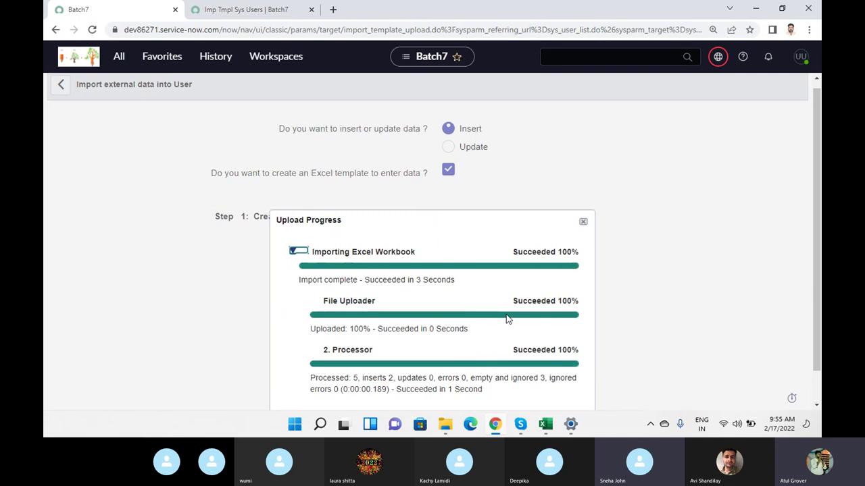
pyautogui.scroll(-1, 437, 251)
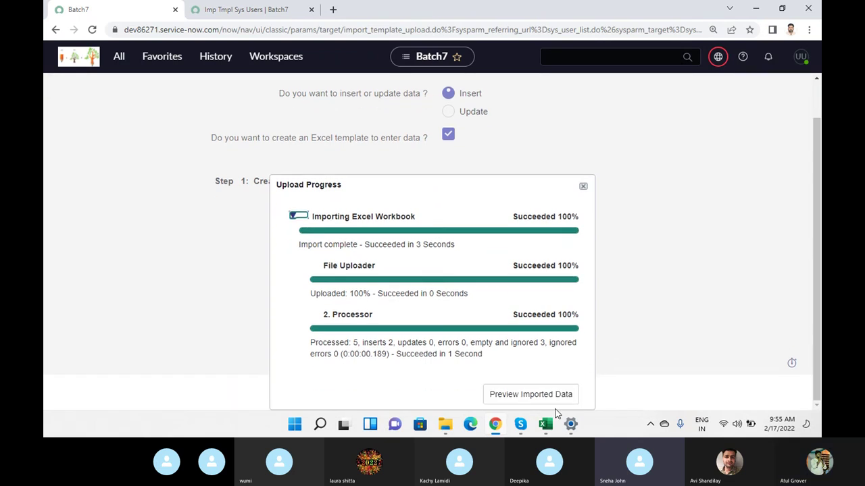
pyautogui.click(552, 404)
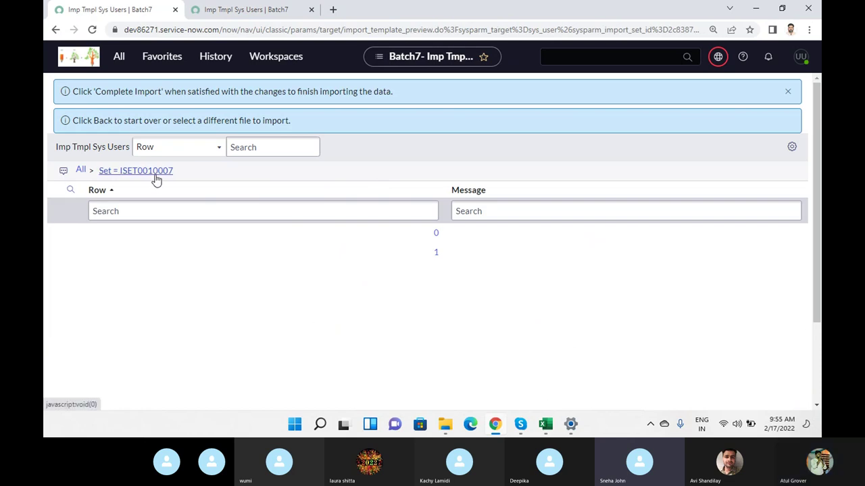
# - Check imported row 1's values, return to the import preview, and complete the import
pyautogui.click(787, 91)
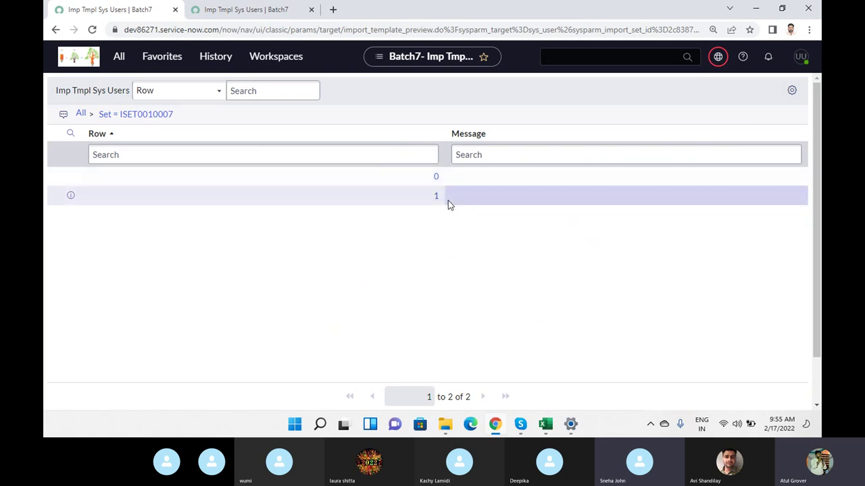
pyautogui.click(436, 196)
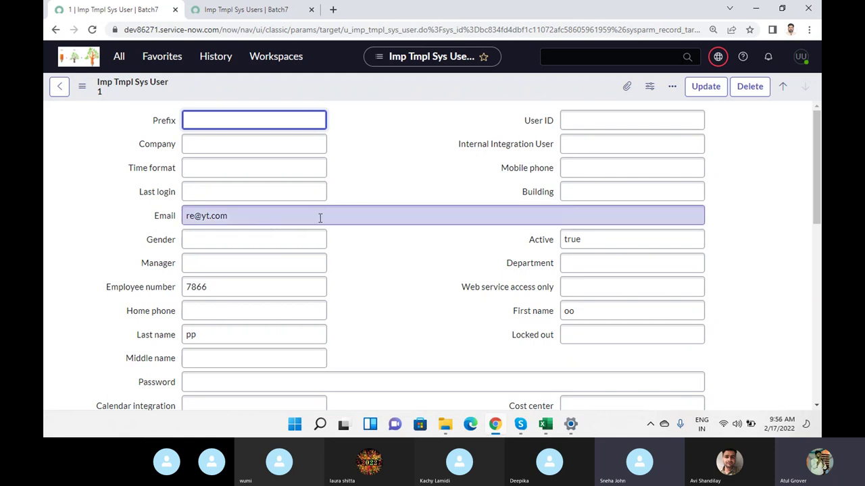
pyautogui.scroll(-3, 383, 262)
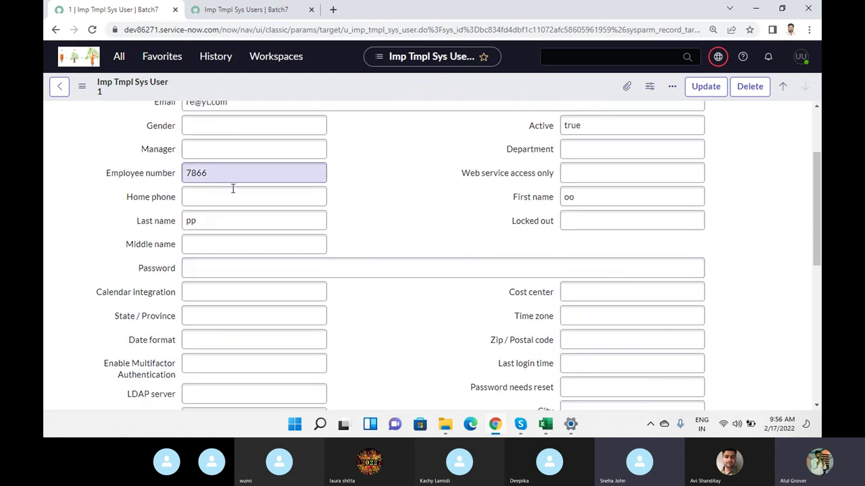
pyautogui.click(60, 86)
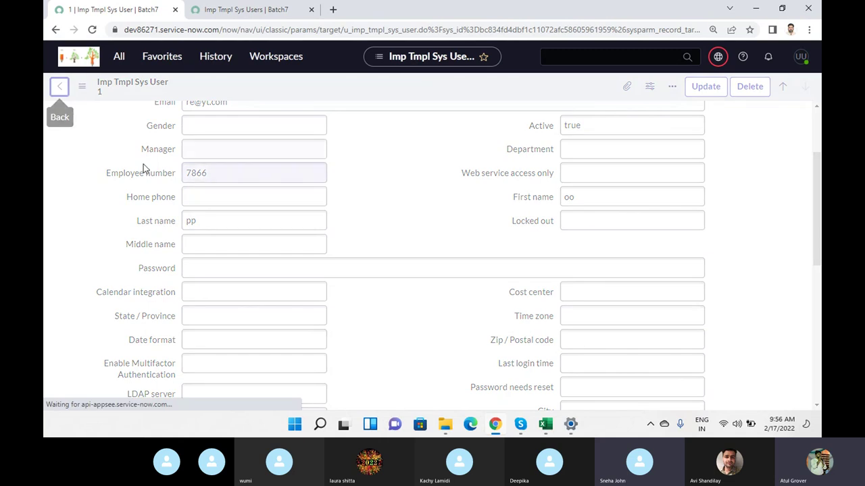
pyautogui.scroll(-3, 145, 291)
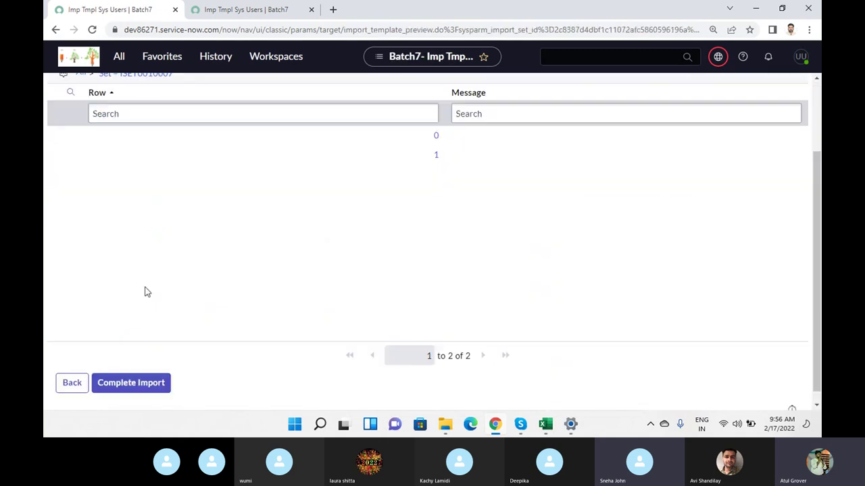
pyautogui.click(148, 379)
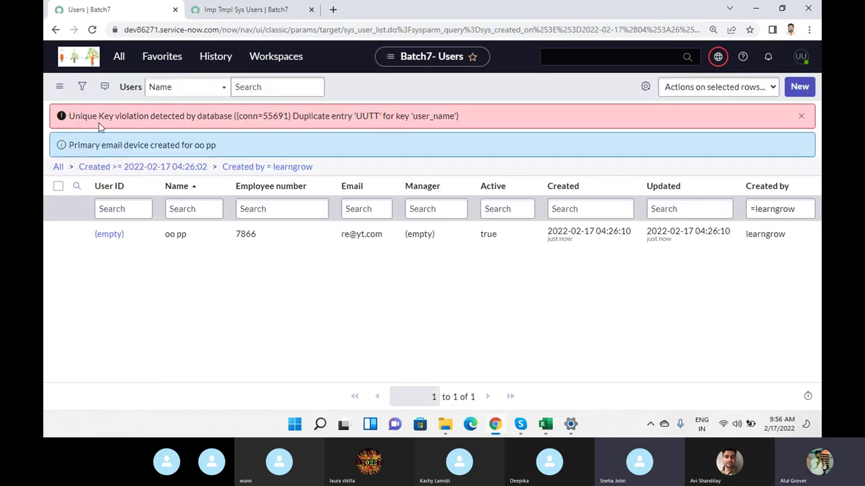
# - Highlight the Unique Key violation error text, narrowing to the duplicate 'UUTT' user_name part
pyautogui.moveTo(145, 118); pyautogui.dragTo(473, 119)
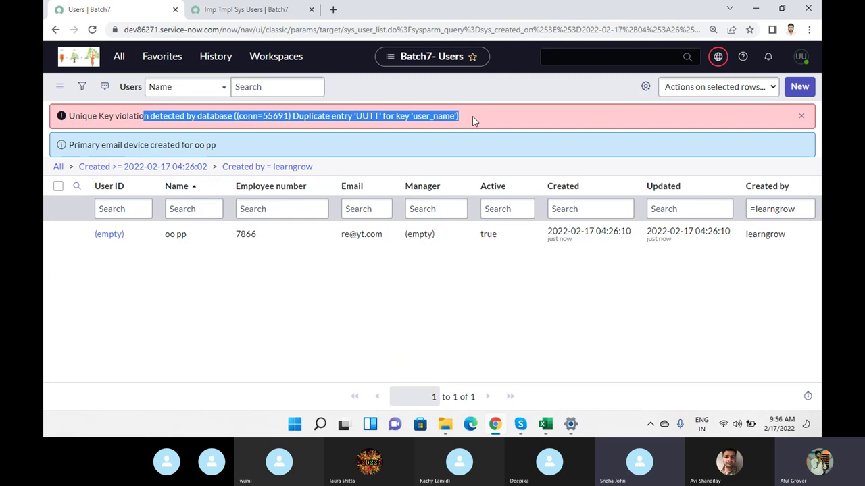
pyautogui.click(414, 115)
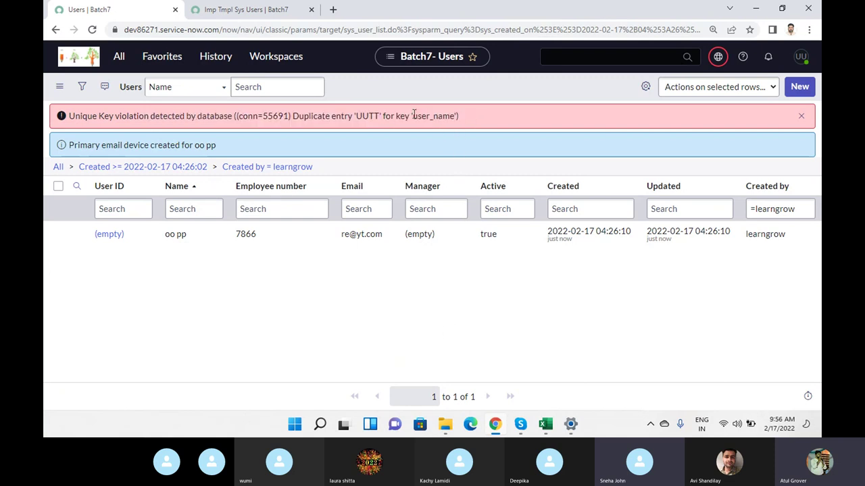
pyautogui.moveTo(414, 115); pyautogui.dragTo(352, 116)
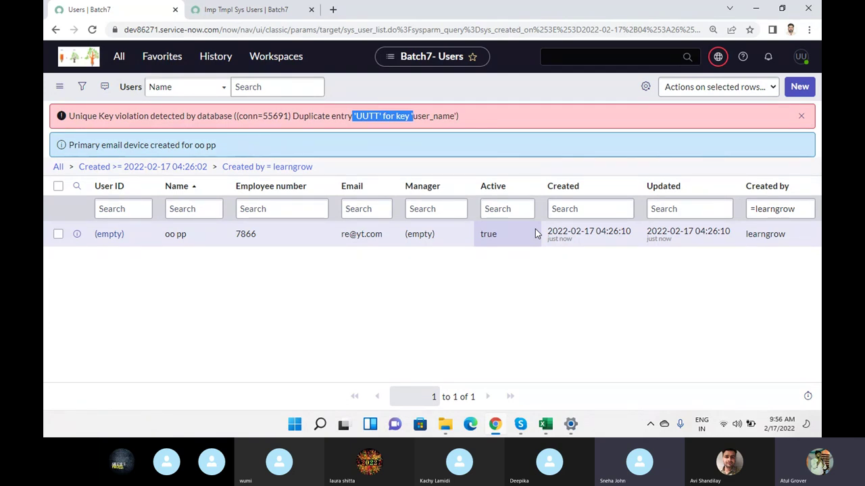
# - Launch a blank Notepad document from Windows search, then return to the Skype call window
pyautogui.press('super')
pyautogui.write('notepad')
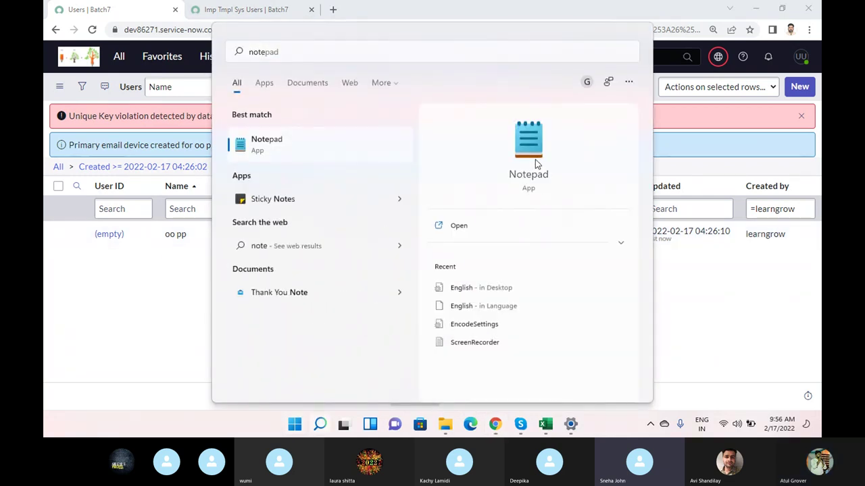
pyautogui.click(535, 159)
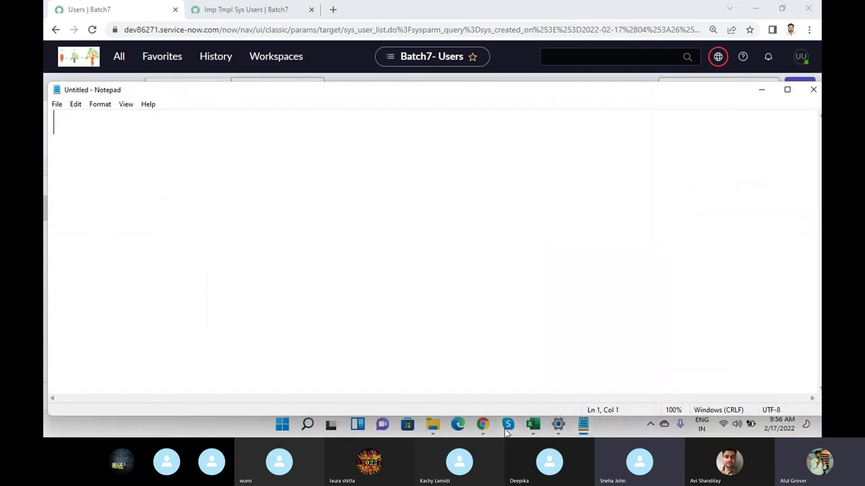
pyautogui.moveTo(506, 432)
pyautogui.click(495, 386)
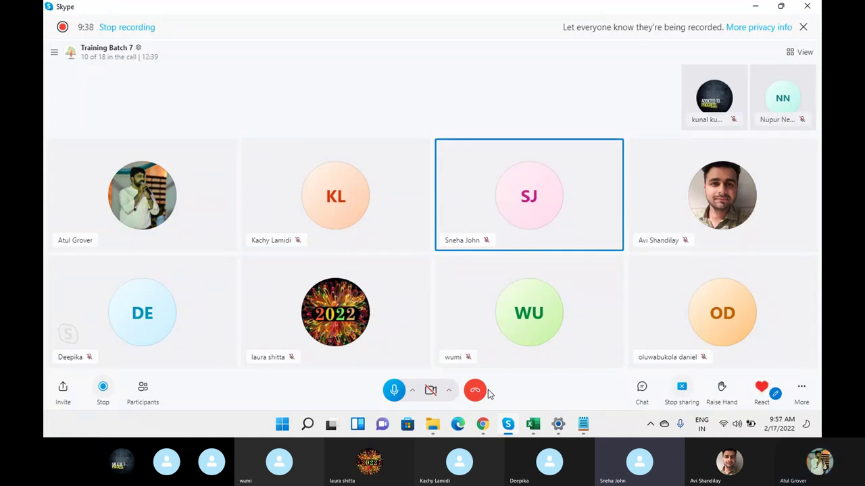
# - Ring all seven invitees listed under Not on this call in the Participants panel
pyautogui.click(148, 389)
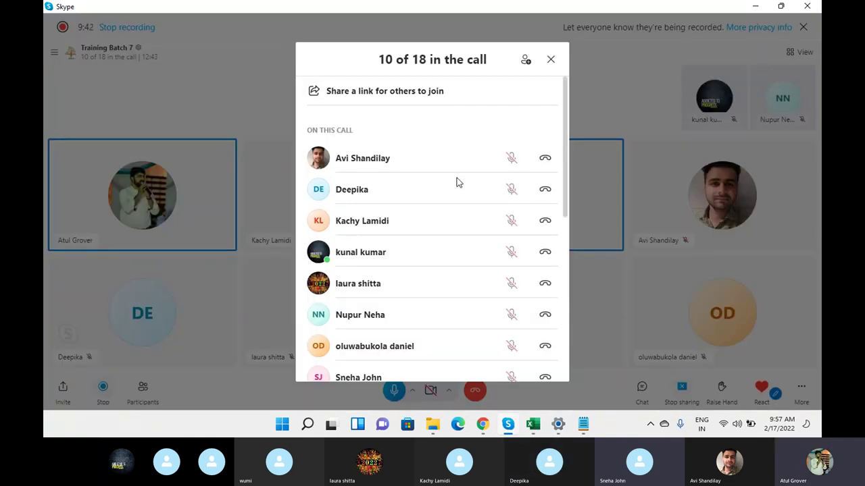
pyautogui.scroll(-5, 457, 183)
pyautogui.scroll(-3, 457, 183)
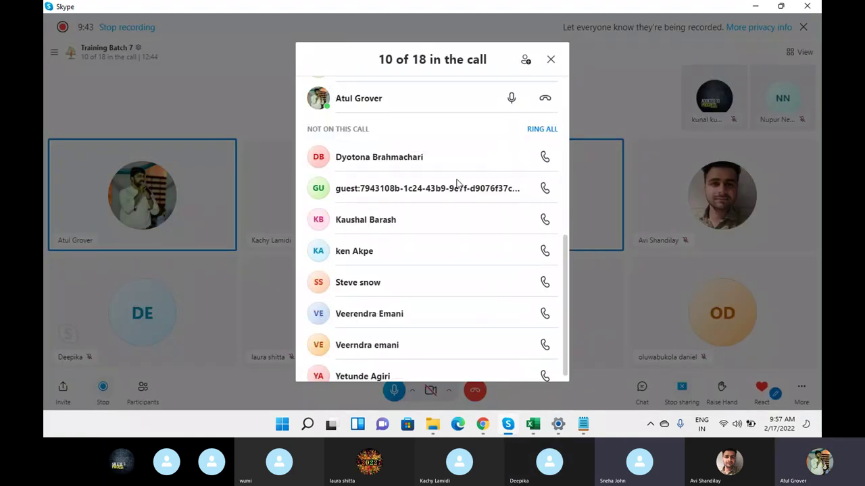
pyautogui.click(548, 162)
pyautogui.click(545, 191)
pyautogui.click(546, 252)
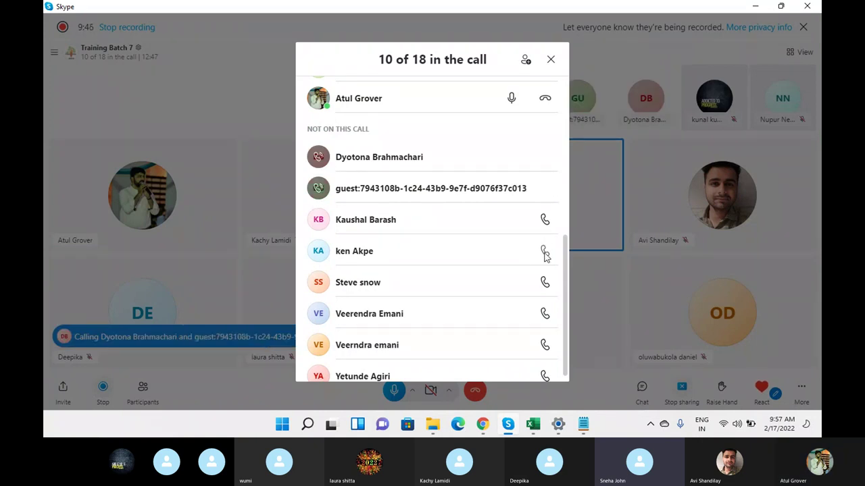
pyautogui.click(544, 284)
pyautogui.click(544, 314)
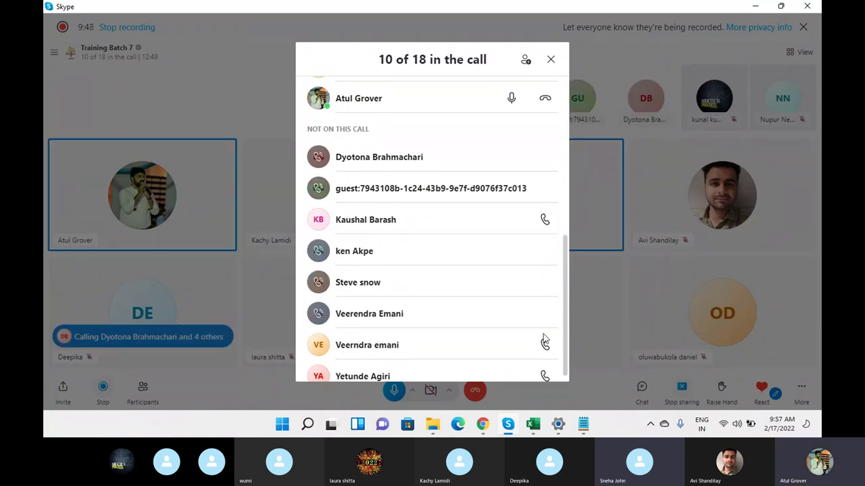
pyautogui.click(544, 341)
pyautogui.scroll(-1, 547, 317)
pyautogui.click(546, 366)
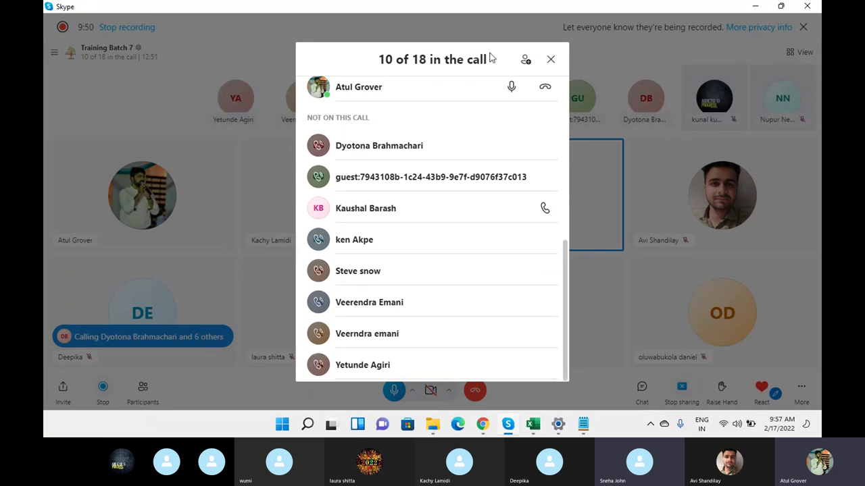
pyautogui.click(551, 59)
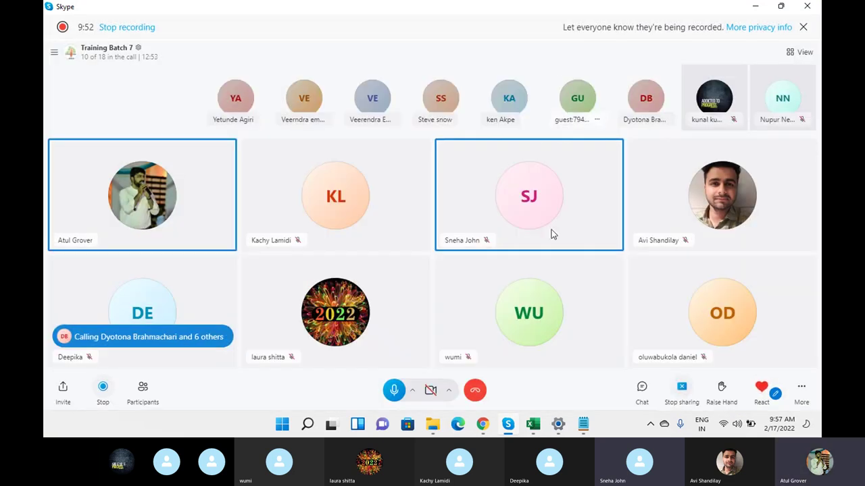
# - Type the lines CLone, Dev - Test - PROD, Upgrade and Dev Test Prod in Notepad
pyautogui.moveTo(482, 424)
pyautogui.click(581, 427)
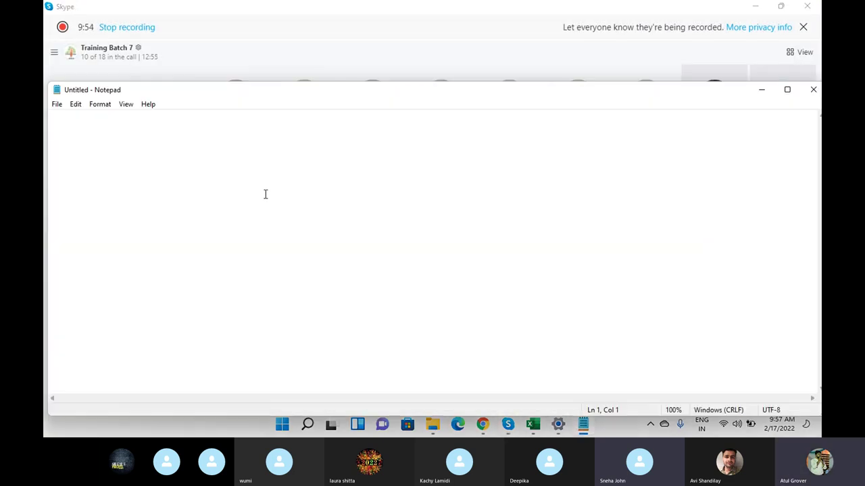
pyautogui.write('CLone')
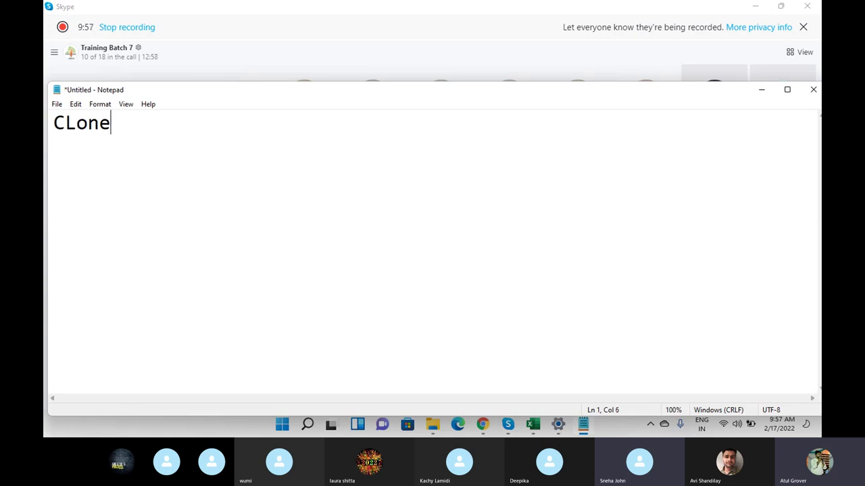
pyautogui.press('Return')
pyautogui.press('Return')
pyautogui.write('De')
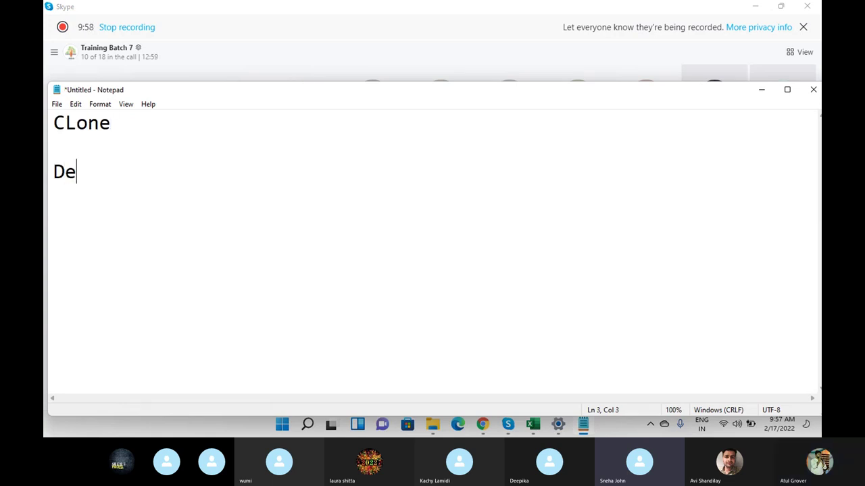
pyautogui.write('v - Test - PROD')
pyautogui.press('Return')
pyautogui.press('Return')
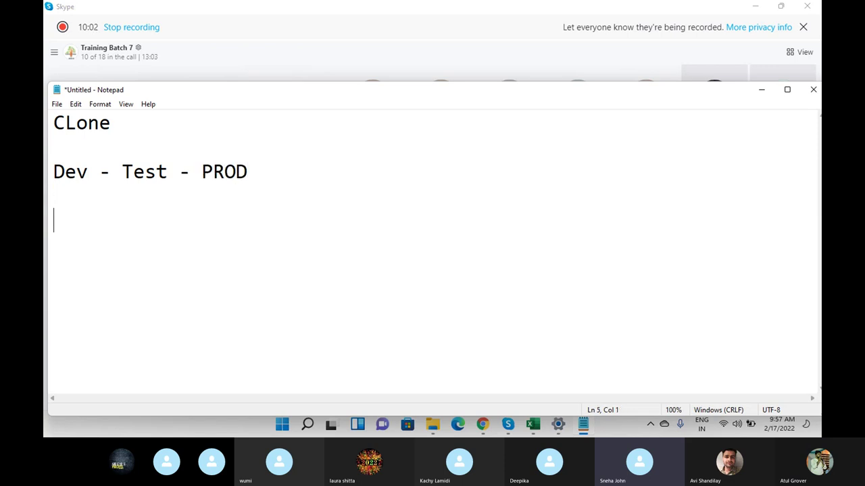
pyautogui.write('Upgrade')
pyautogui.press('Return')
pyautogui.press('Return')
pyautogui.write('Dev Test Prod')
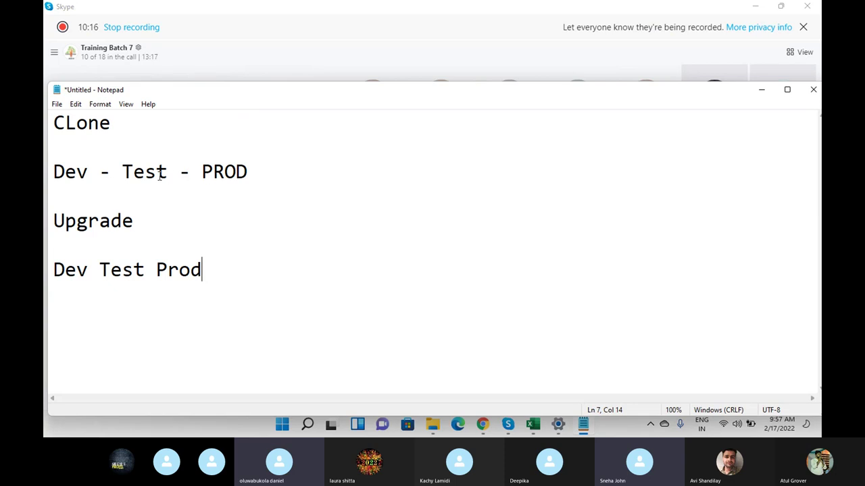
# - Replace the Dev - Test - PROD line under CLone with 'PROD - Dev Test'
pyautogui.click(58, 154)
pyautogui.write('PROD - Dev  Test')
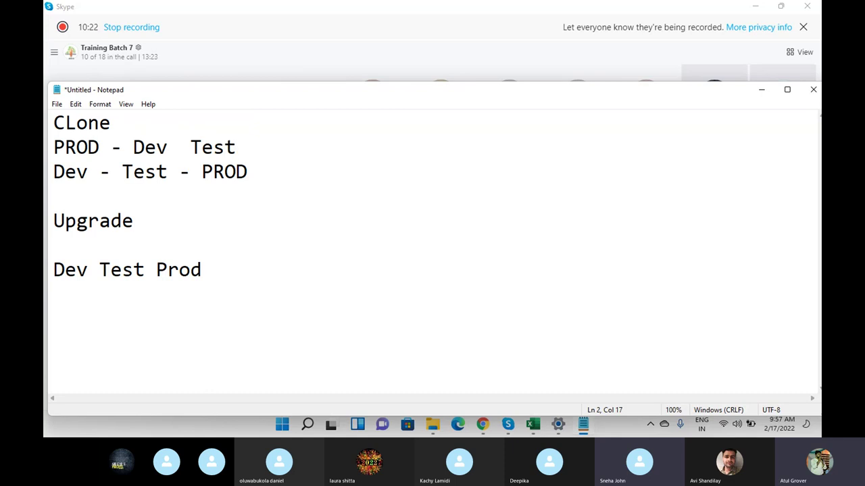
pyautogui.hotkey('shift', 'Down')
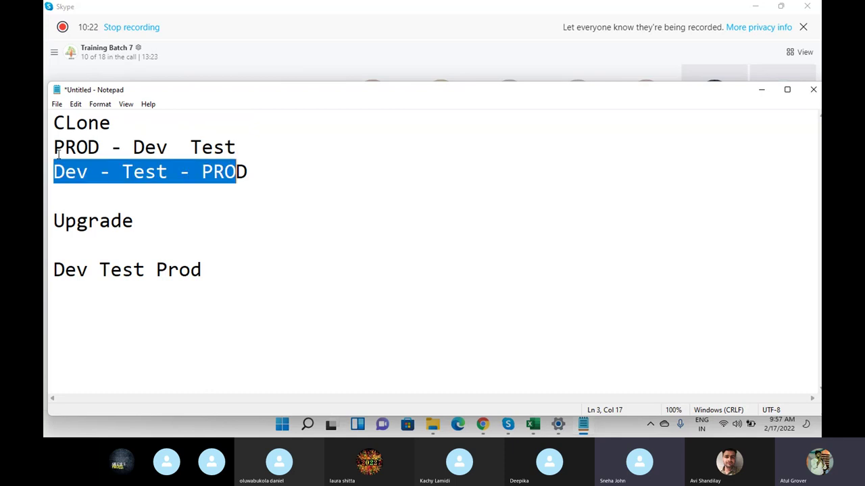
pyautogui.hotkey('shift', 'Right')
pyautogui.press('Delete')
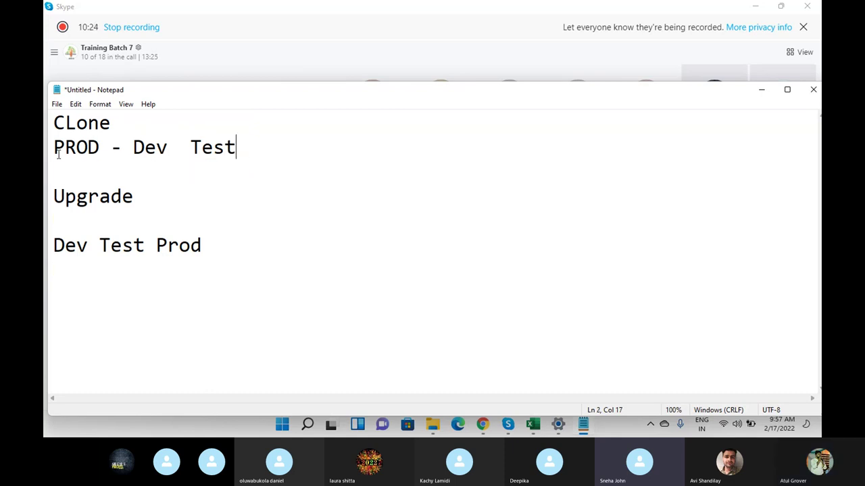
pyautogui.click(57, 245)
pyautogui.click(121, 245)
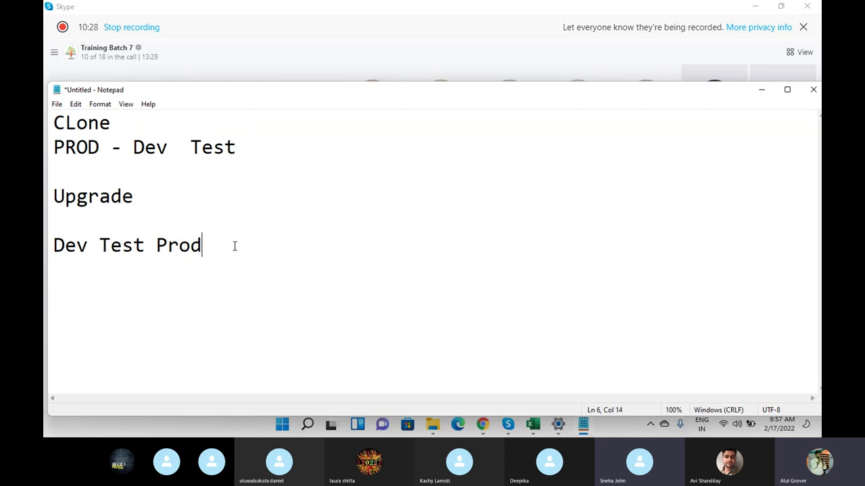
# - Add an 'Update Set' heading followed by 'Dev Test PROD - COnfiguration / code / logic'
pyautogui.press('Return')
pyautogui.press('Return')
pyautogui.write('Update Set')
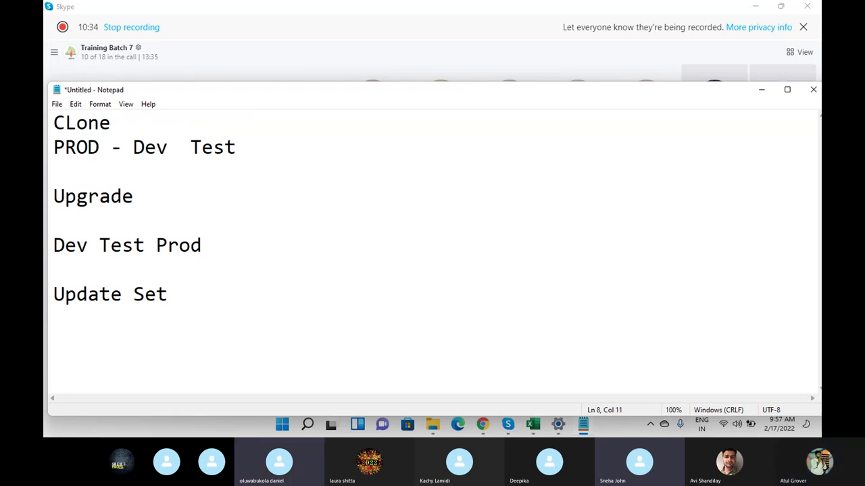
pyautogui.press('Return')
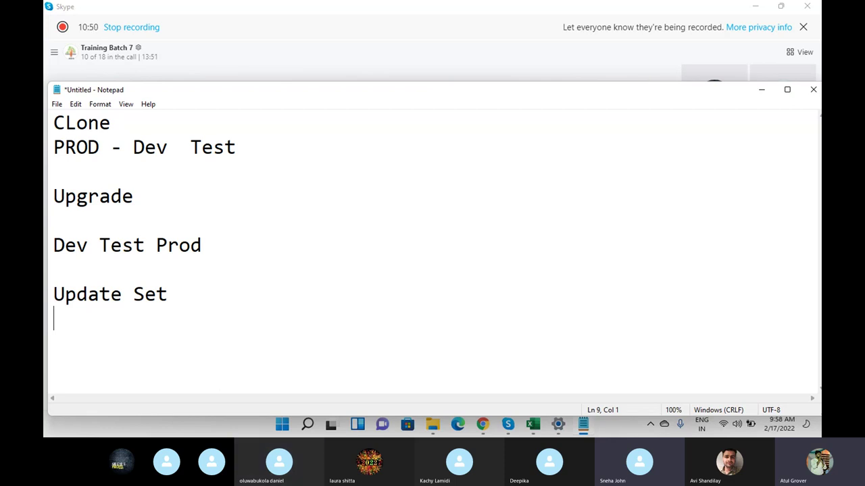
pyautogui.write('Dev Test ')
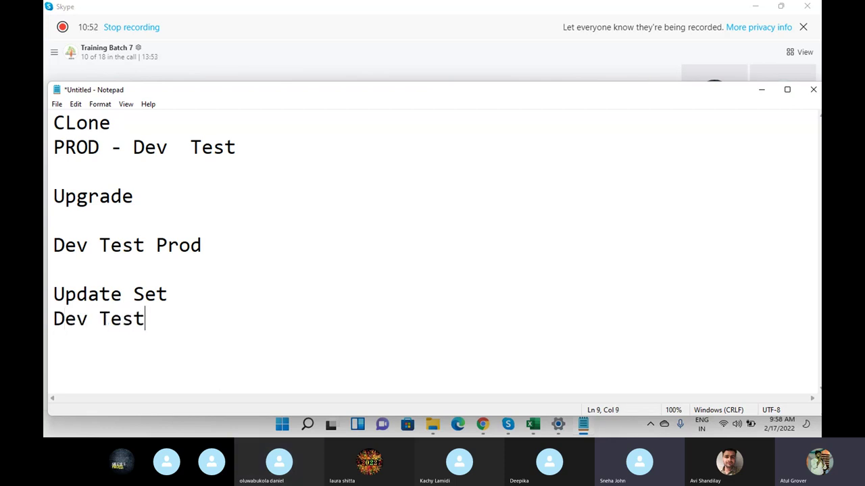
pyautogui.write('PROD ')
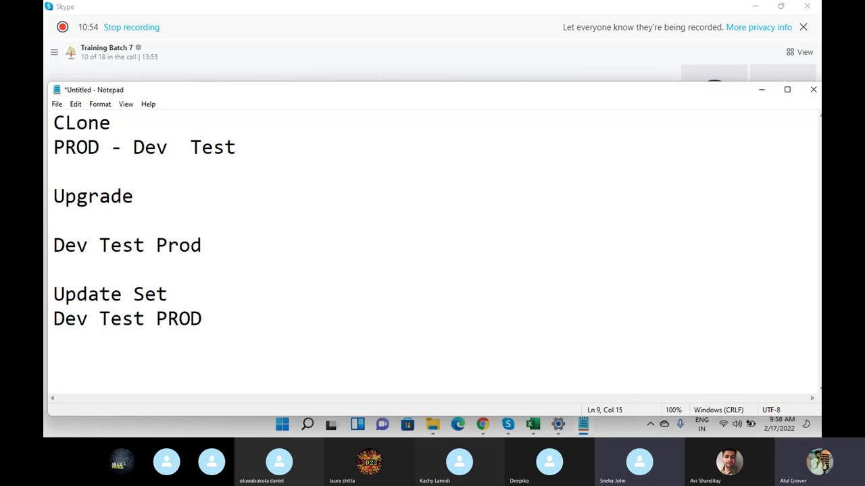
pyautogui.write('- COnfigur')
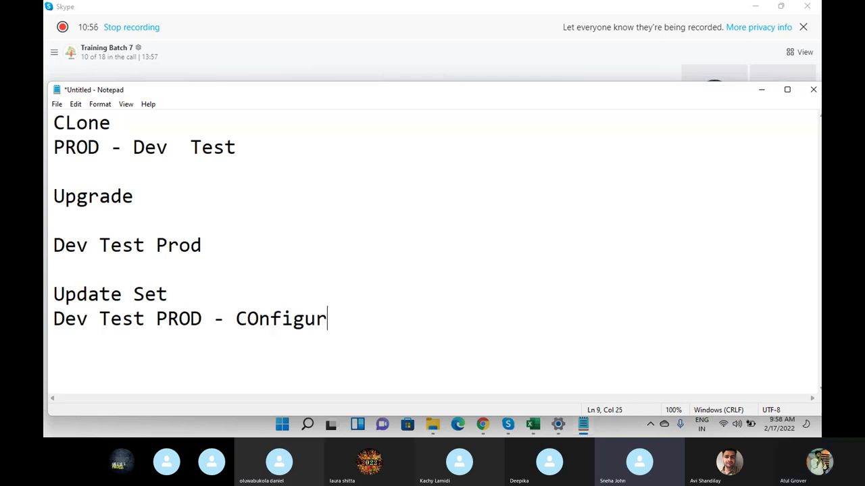
pyautogui.write('ation ')
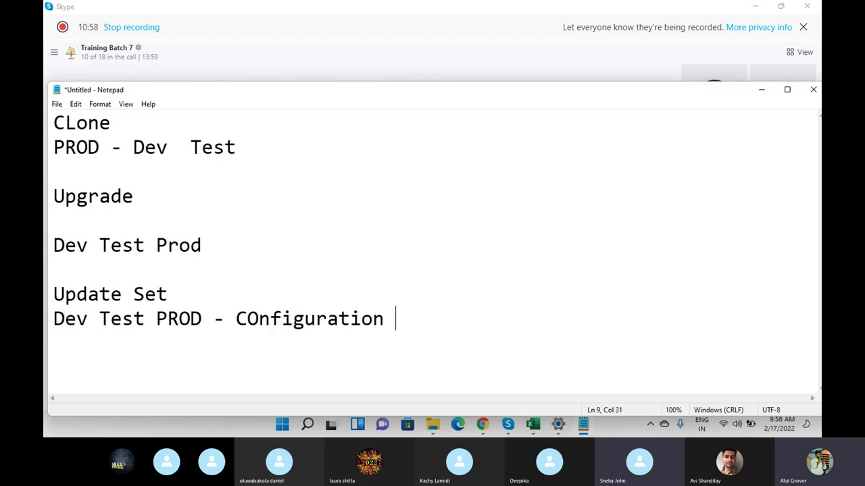
pyautogui.write('/ cod')
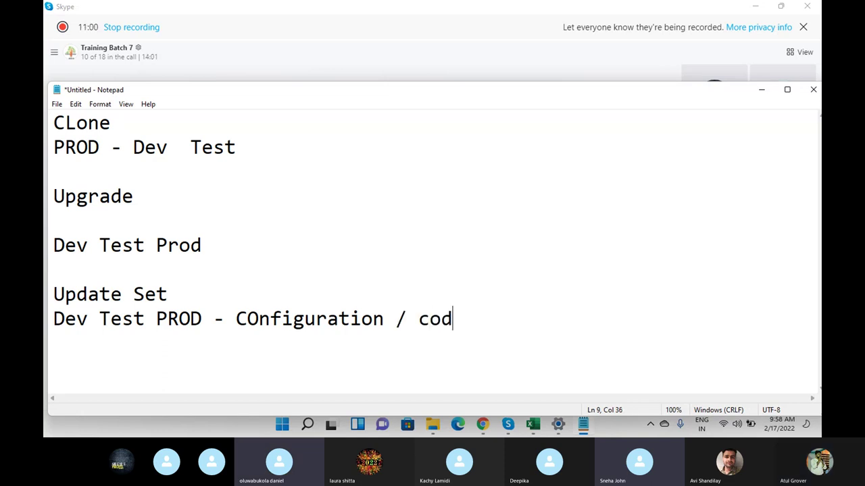
pyautogui.write('e /')
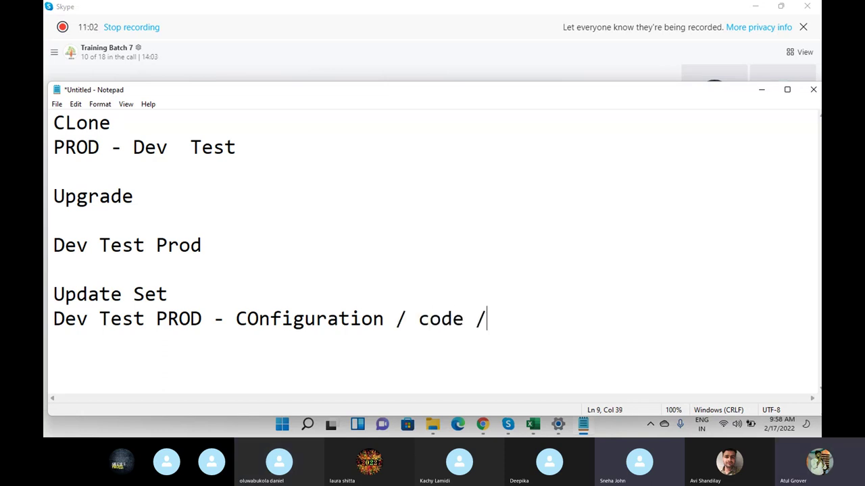
pyautogui.write(' logic')
# - Add a 'Data?' heading with the line '1 Shall create TM in Dev'
pyautogui.press('Return')
pyautogui.press('Return')
pyautogui.write('ZData')
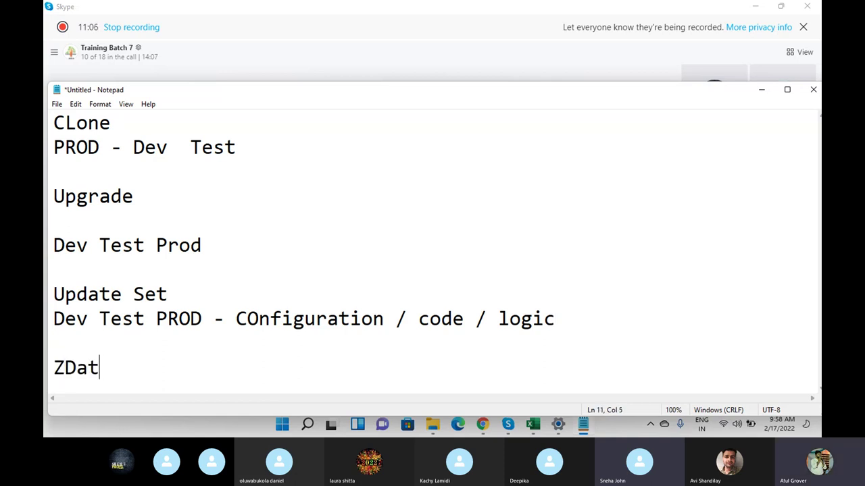
pyautogui.press('BackSpace')
pyautogui.press('BackSpace')
pyautogui.press('BackSpace')
pyautogui.press('BackSpace')
pyautogui.press('BackSpace')
pyautogui.write('Data?')
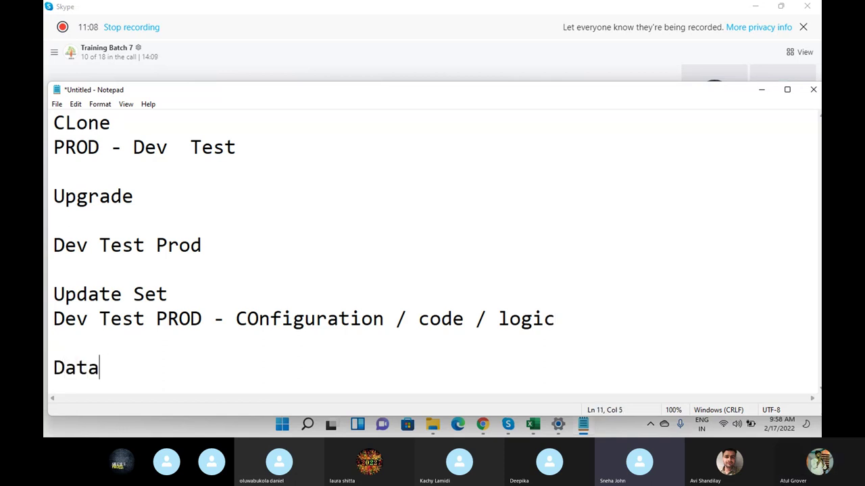
pyautogui.press('Return')
pyautogui.press('Return')
pyautogui.press('Return')
pyautogui.press('Return')
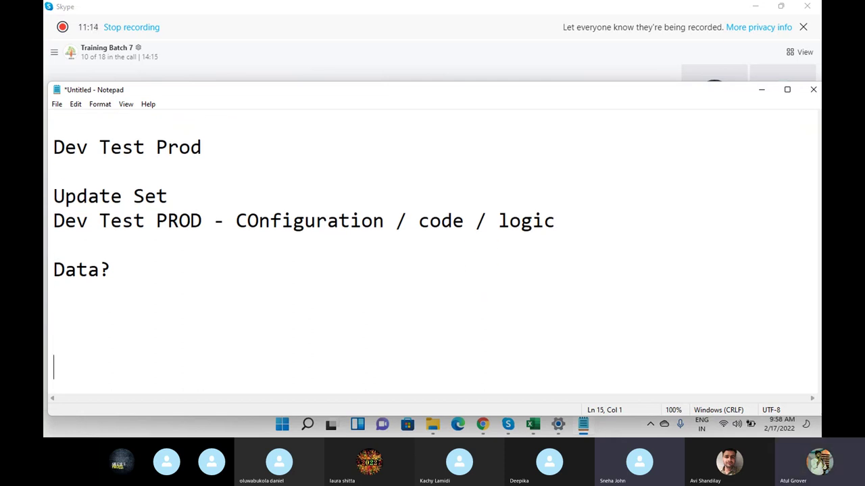
pyautogui.press('BackSpace')
pyautogui.press('BackSpace')
pyautogui.press('BackSpace')
pyautogui.write('1 S')
pyautogui.press('BackSpace')
pyautogui.write('D')
pyautogui.press('BackSpace')
pyautogui.write('Shall create TM')
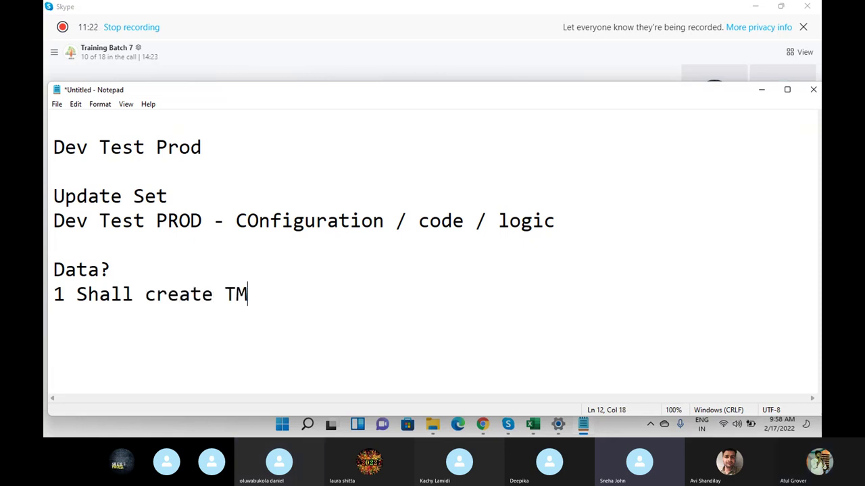
pyautogui.write(' in Dev')
# - Continue the question with 'and in Test and in PROD?' and add '3 env 3 TM'
pyautogui.press('Return')
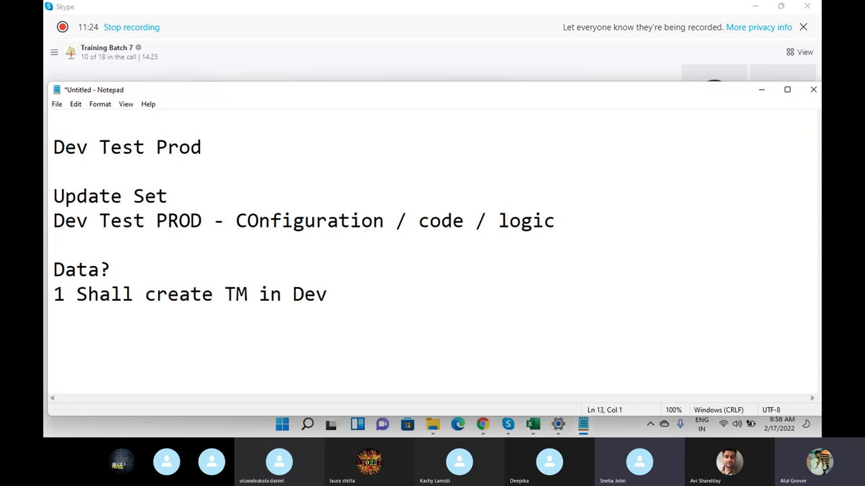
pyautogui.write('and in Test a')
pyautogui.press('BackSpace')
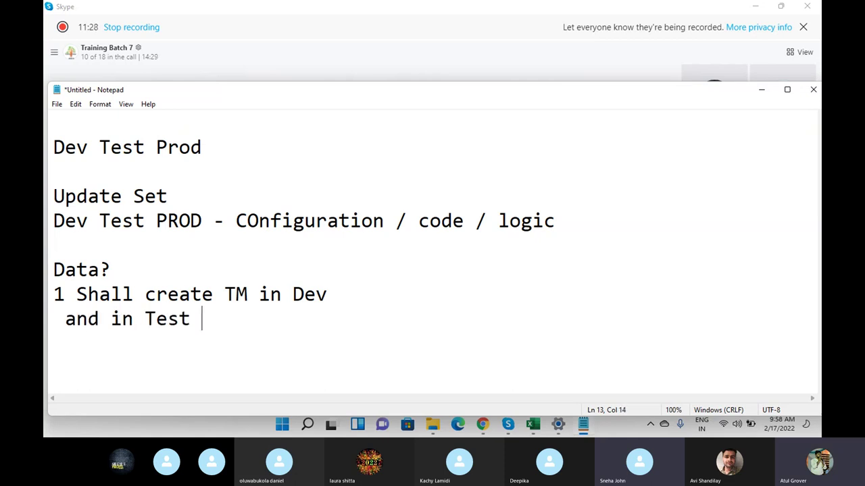
pyautogui.write('and in PROD?')
pyautogui.press('Return')
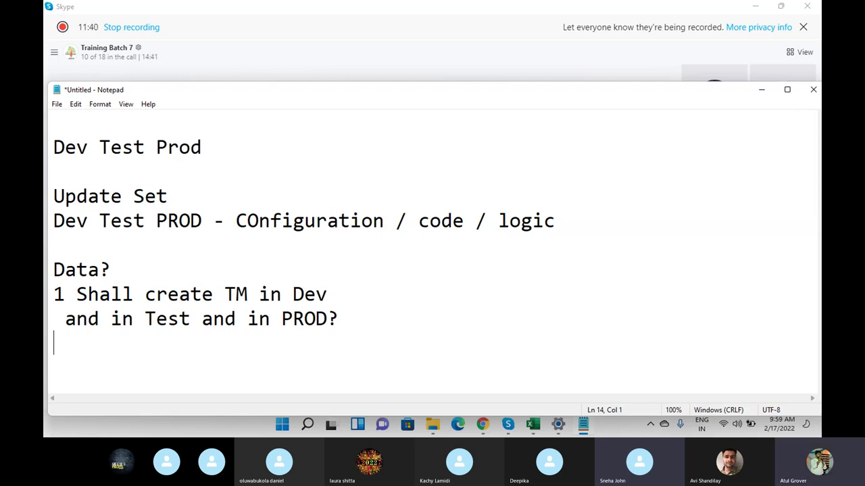
pyautogui.write('3 env ')
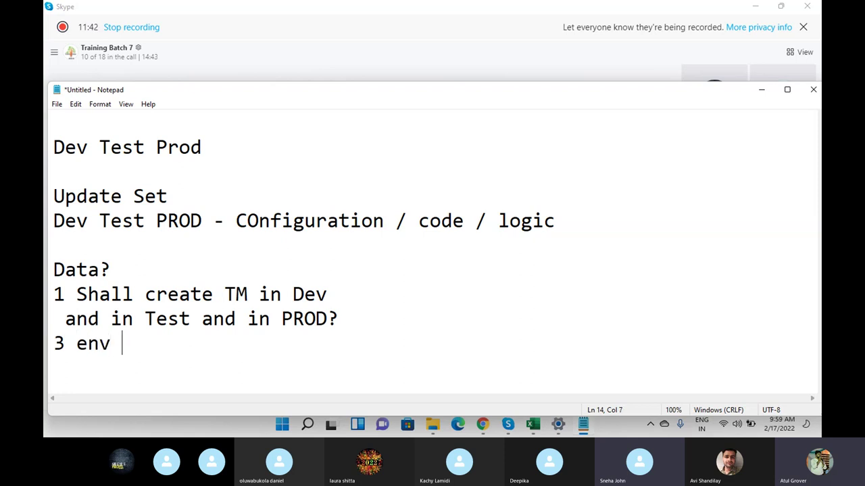
pyautogui.write('3 TM')
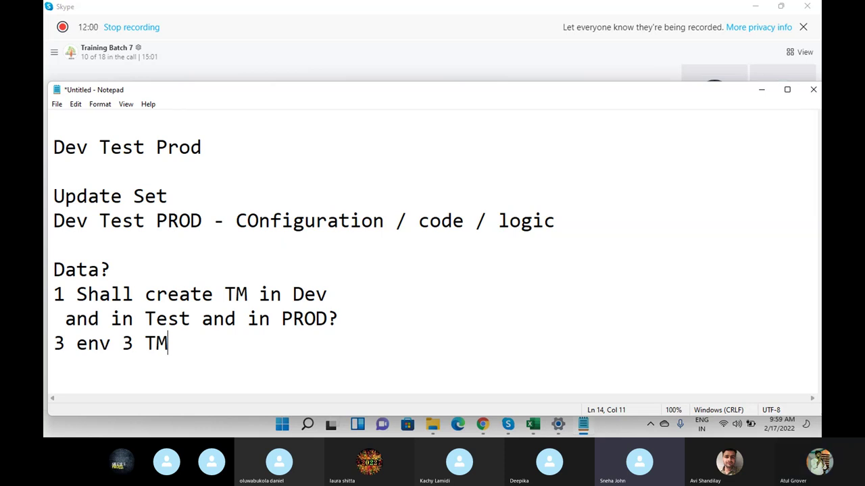
# - Add 'OR' and 'Shall i use Import option in Dev / test / PROD' below 3 env 3 TM
pyautogui.press('Return')
pyautogui.write('OR')
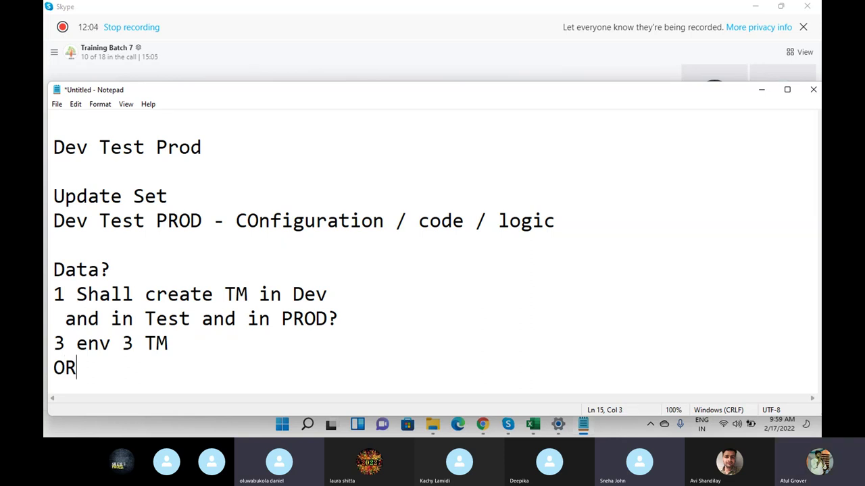
pyautogui.press('Return')
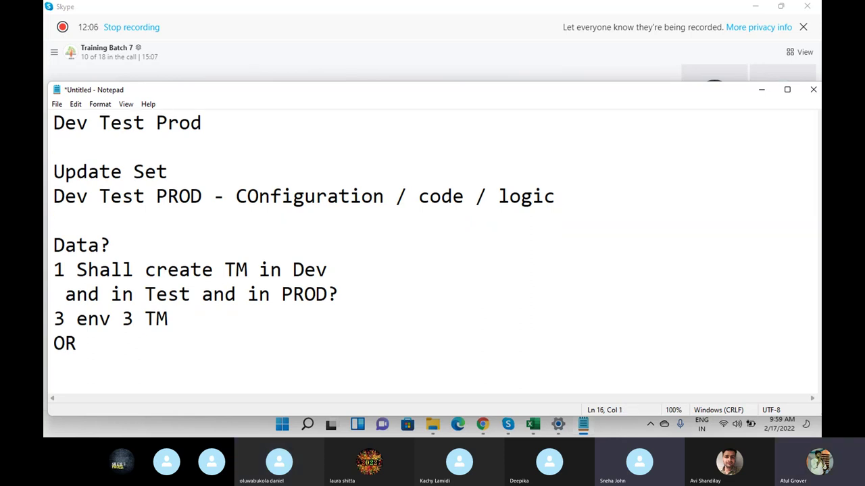
pyautogui.write('Shall')
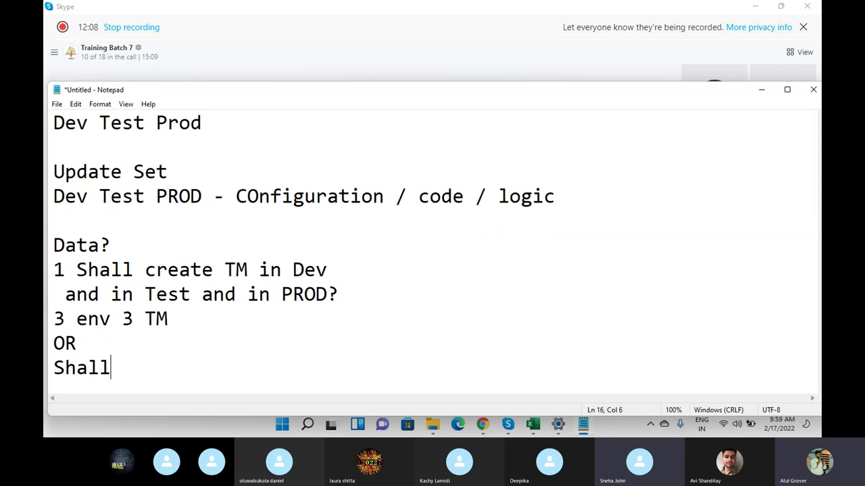
pyautogui.write(' i use ')
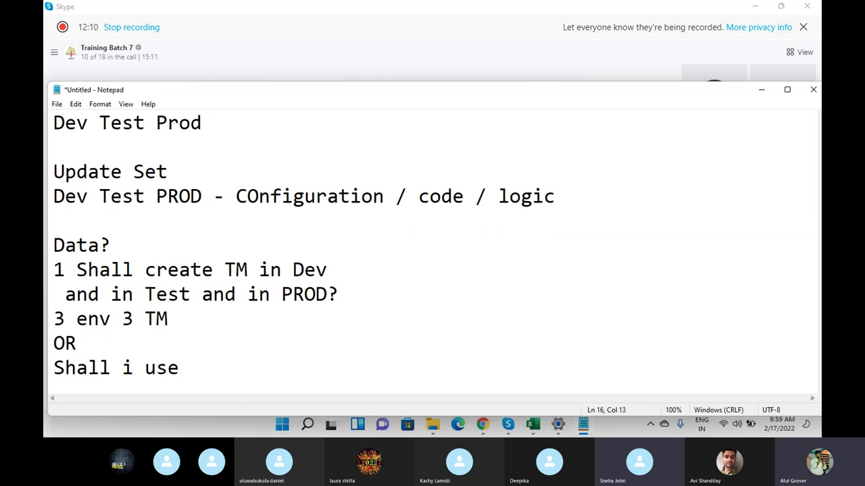
pyautogui.write('Import ')
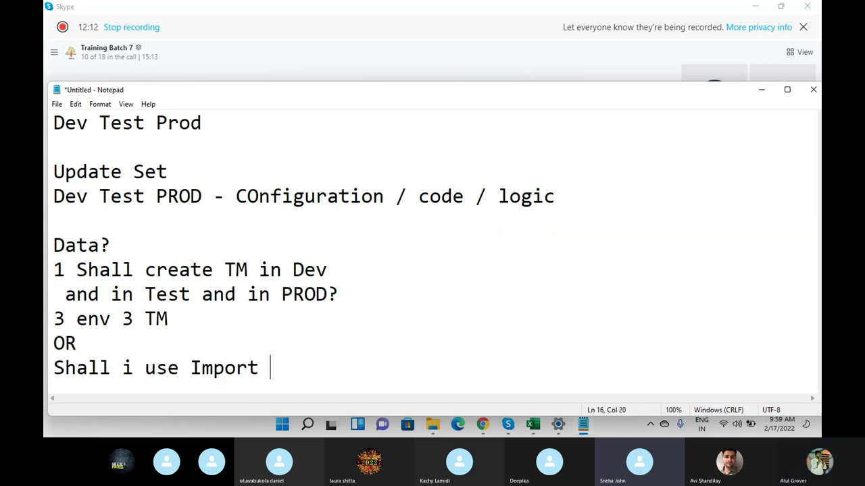
pyautogui.write('option in D')
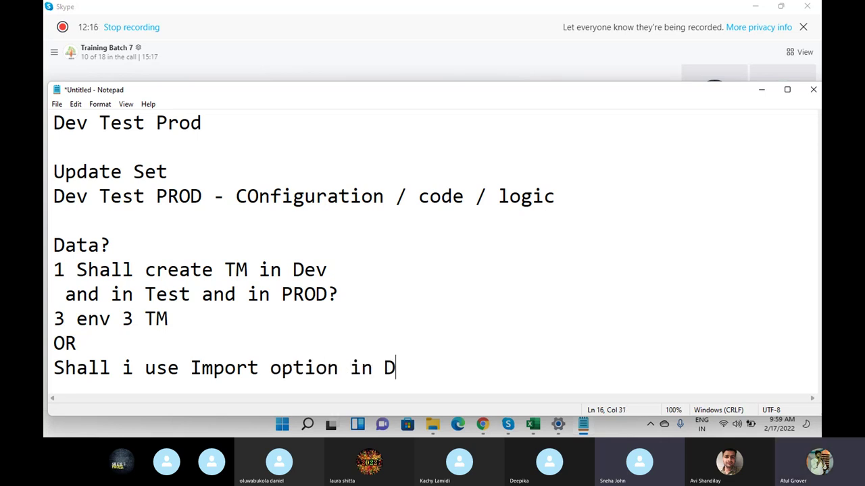
pyautogui.write('ev .')
pyautogui.press('BackSpace')
pyautogui.press('BackSpace')
pyautogui.write('/ test / PROD')
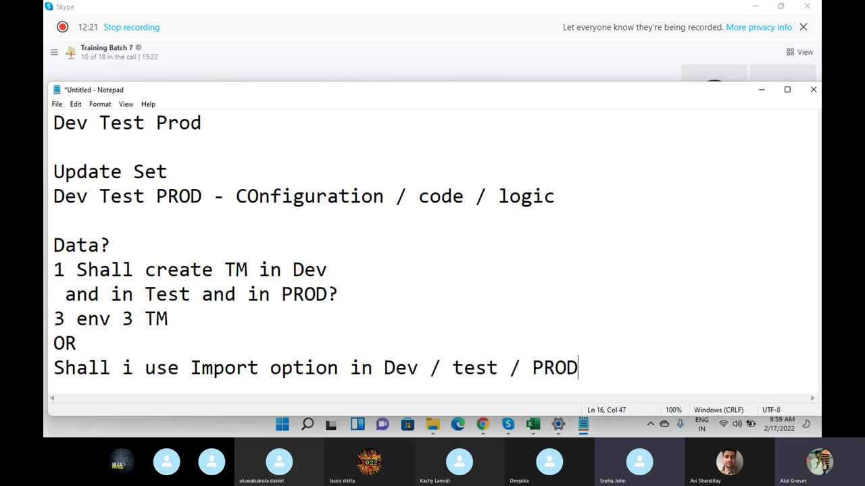
# - Add 'or' and the alternative 'Shall i use XML based data movement - B'
pyautogui.press('Return')
pyautogui.write('or')
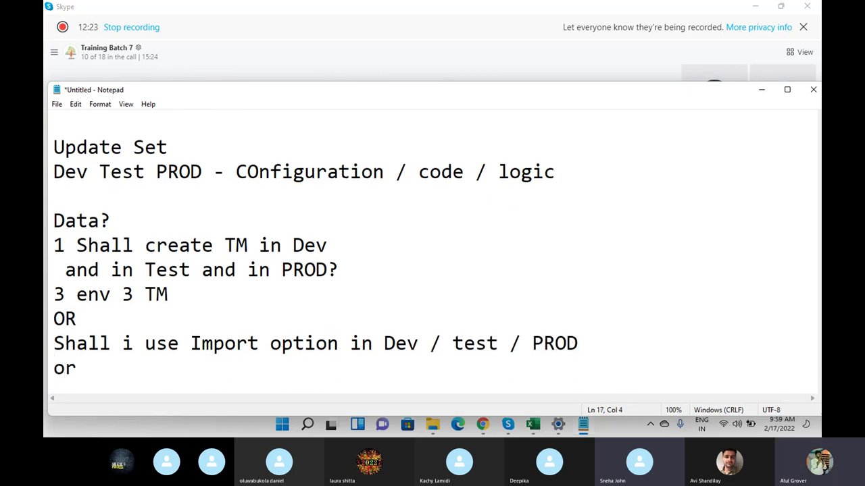
pyautogui.press('Return')
pyautogui.write('Shalli')
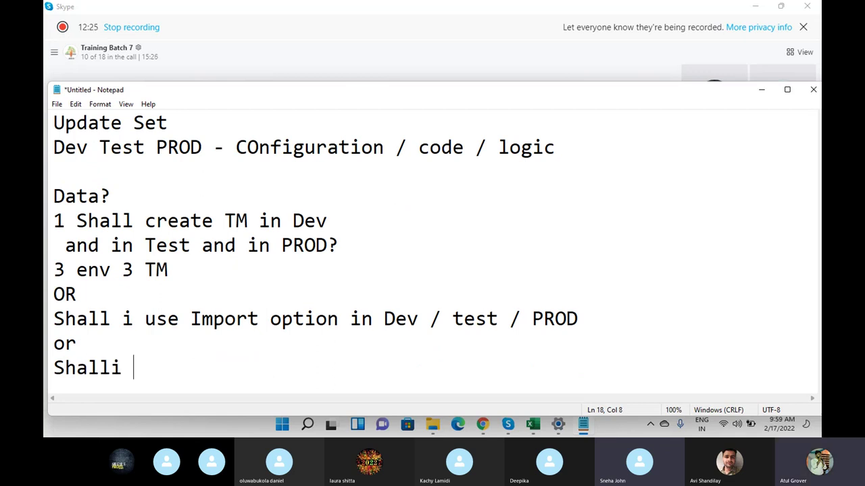
pyautogui.press('BackSpace')
pyautogui.press('BackSpace')
pyautogui.write('i user')
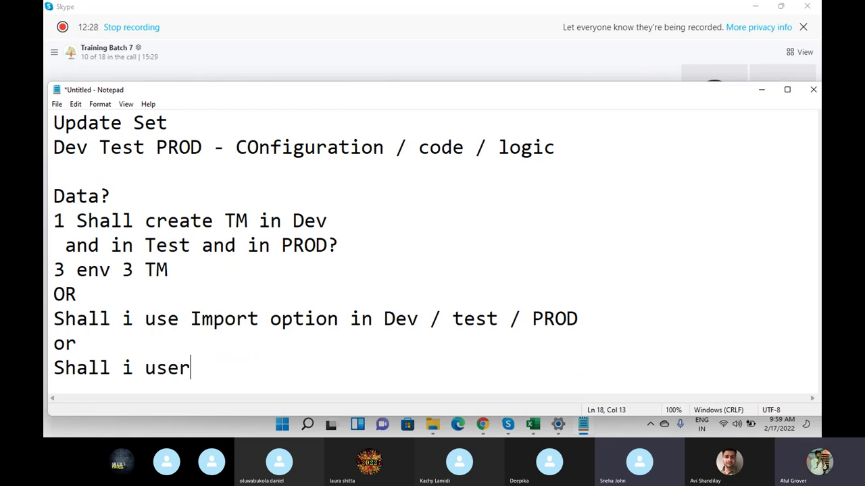
pyautogui.press('BackSpace')
pyautogui.write('XML p')
pyautogui.press('BackSpace')
pyautogui.write('bas')
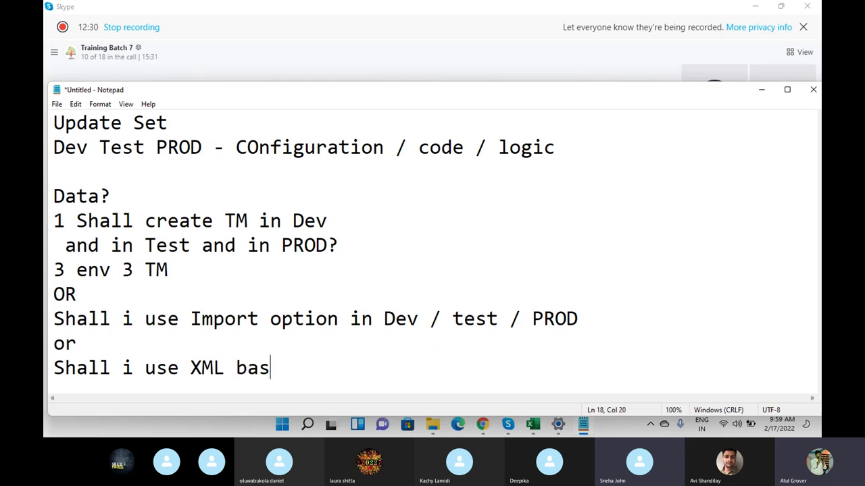
pyautogui.write('ed data movement')
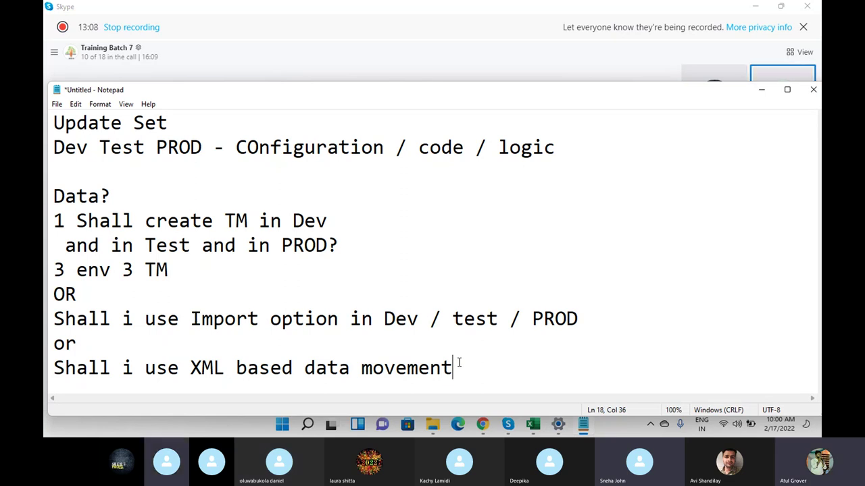
pyautogui.write('- ')
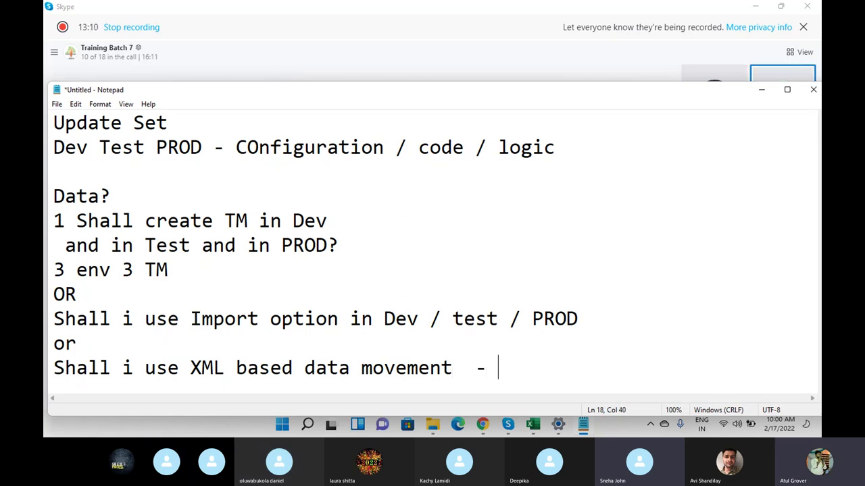
pyautogui.write('B')
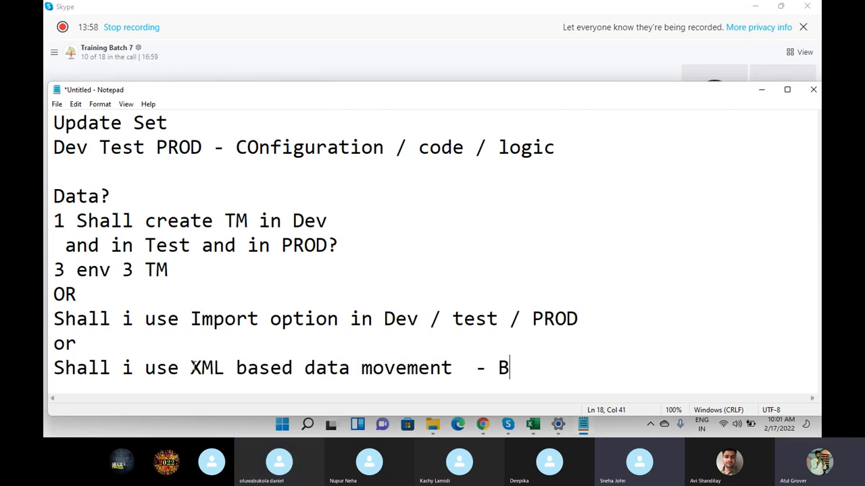
# - Change the first option to 'Excel Import' and tag that line with two participants' names
pyautogui.click(191, 318)
pyautogui.write('Excel')
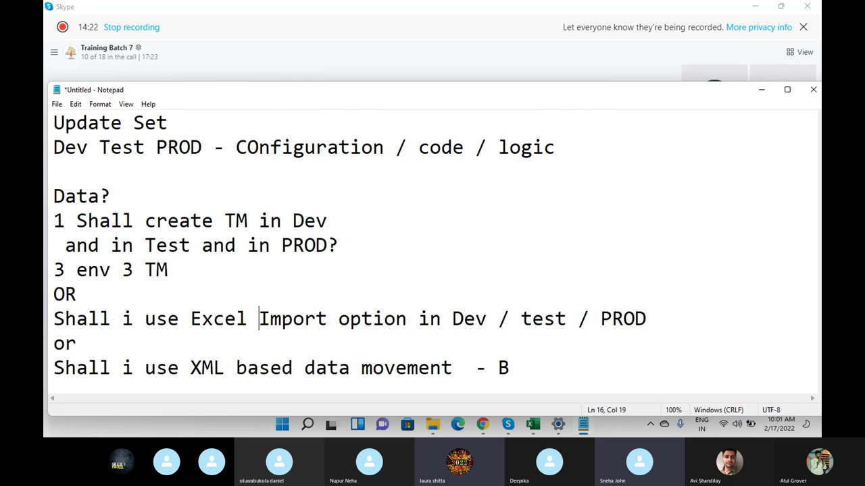
pyautogui.click(687, 311)
pyautogui.write('- Laurr')
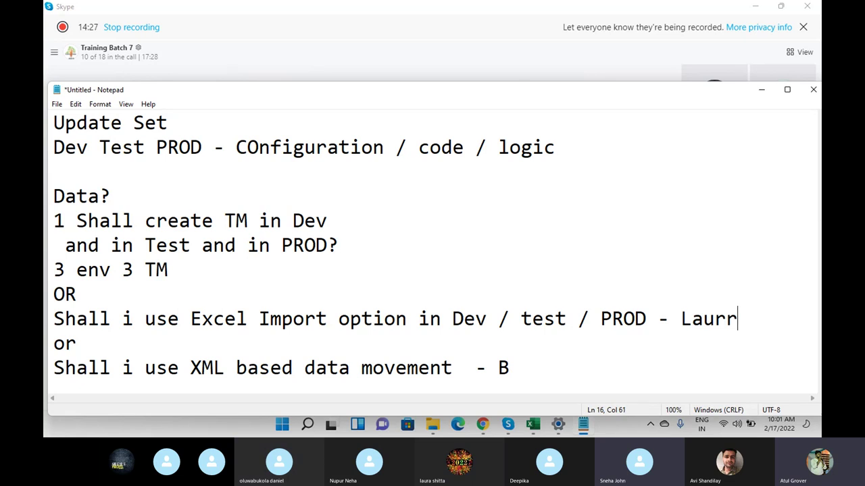
pyautogui.press('BackSpace')
pyautogui.write('a')
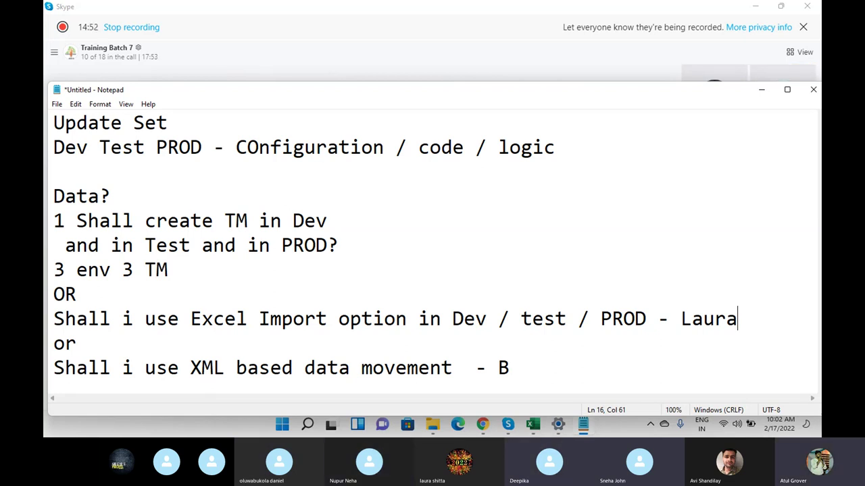
pyautogui.write('/Deei')
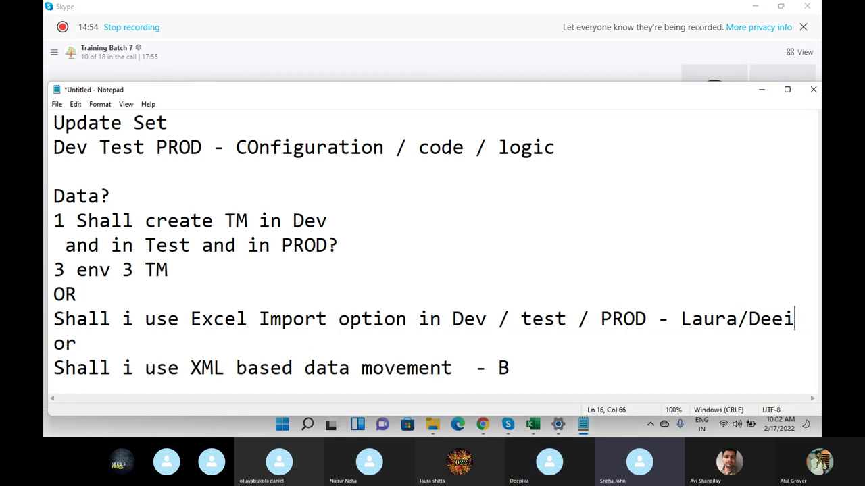
pyautogui.press('BackSpace')
pyautogui.write('pika')
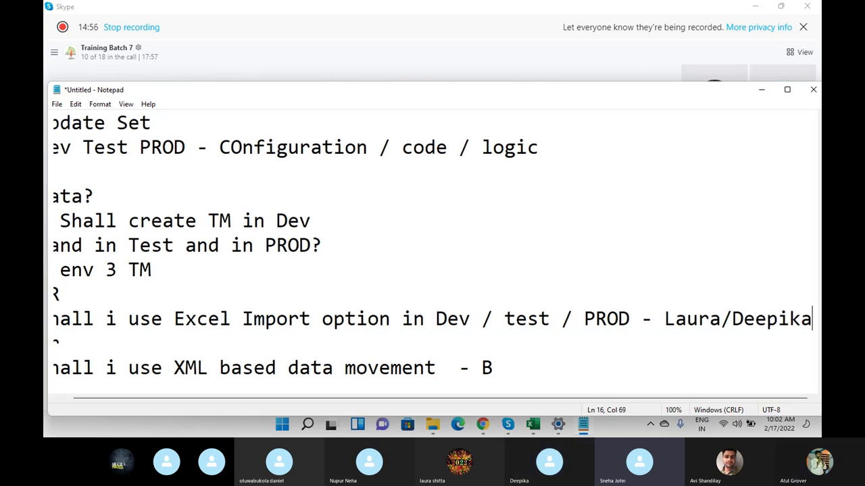
pyautogui.press('Left')
pyautogui.press('Left')
pyautogui.press('Left')
pyautogui.press('Left')
pyautogui.press('Left')
pyautogui.press('Left')
pyautogui.press('Left')
pyautogui.press('Left')
pyautogui.press('Left')
pyautogui.press('Left')
pyautogui.press('Left')
pyautogui.press('Left')
pyautogui.press('Left')
pyautogui.press('Left')
pyautogui.press('Left')
pyautogui.press('Left')
pyautogui.press('Left')
pyautogui.press('Left')
pyautogui.press('Left')
pyautogui.press('Left')
pyautogui.press('Left')
pyautogui.press('Left')
pyautogui.press('Left')
pyautogui.press('Left')
pyautogui.press('Left')
pyautogui.press('Left')
pyautogui.press('Left')
pyautogui.press('Left')
pyautogui.press('Left')
pyautogui.press('Left')
pyautogui.press('Left')
pyautogui.press('Left')
pyautogui.press('Left')
pyautogui.press('Left')
pyautogui.press('Left')
pyautogui.press('Left')
pyautogui.press('Left')
pyautogui.press('Left')
pyautogui.press('Left')
pyautogui.press('Left')
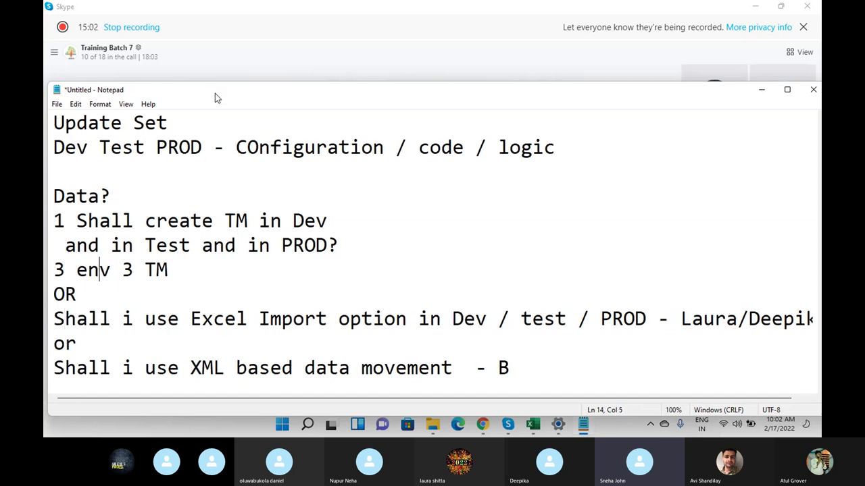
# - Turn on word wrap, scroll the notes to the Data? heading, then bring the Skype call forward
pyautogui.click(100, 104)
pyautogui.click(119, 117)
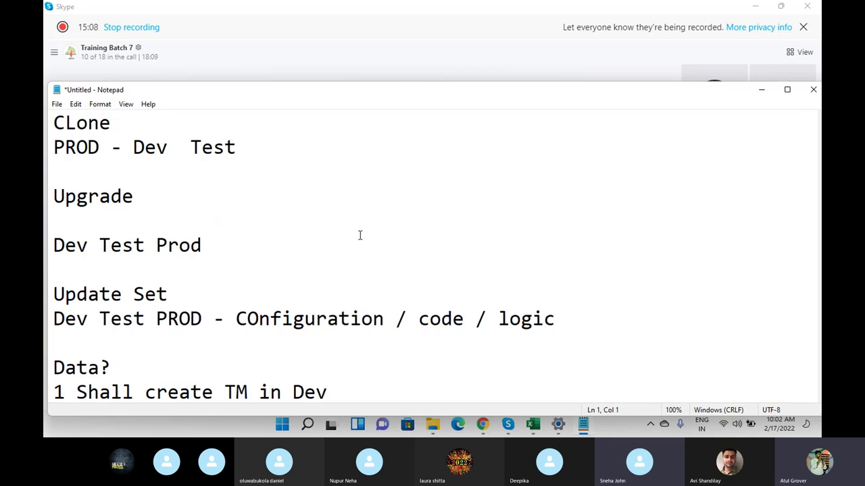
pyautogui.press('Down')
pyautogui.press('Down')
pyautogui.press('Down')
pyautogui.hotkey('ctrl', 'End')
pyautogui.press('Up')
pyautogui.press('Up')
pyautogui.press('Up')
pyautogui.press('Up')
pyautogui.press('Up')
pyautogui.press('Up')
pyautogui.press('Up')
pyautogui.press('Up')
pyautogui.press('Up')
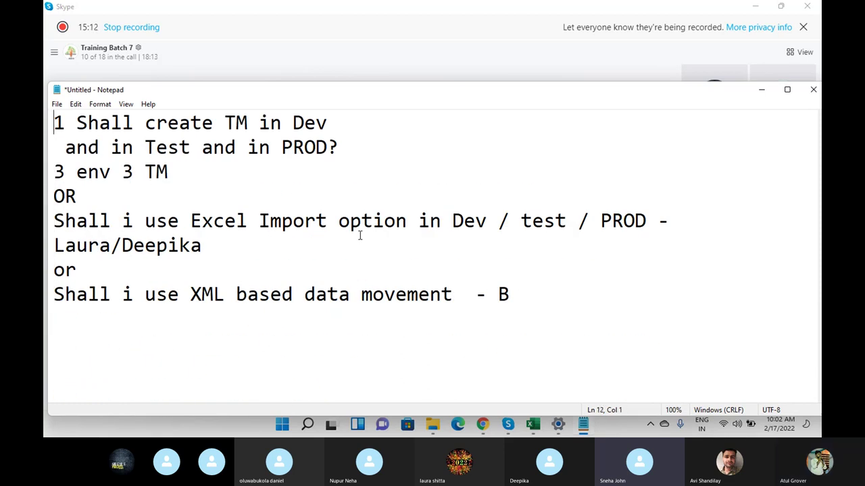
pyautogui.press('Up')
pyautogui.press('Up')
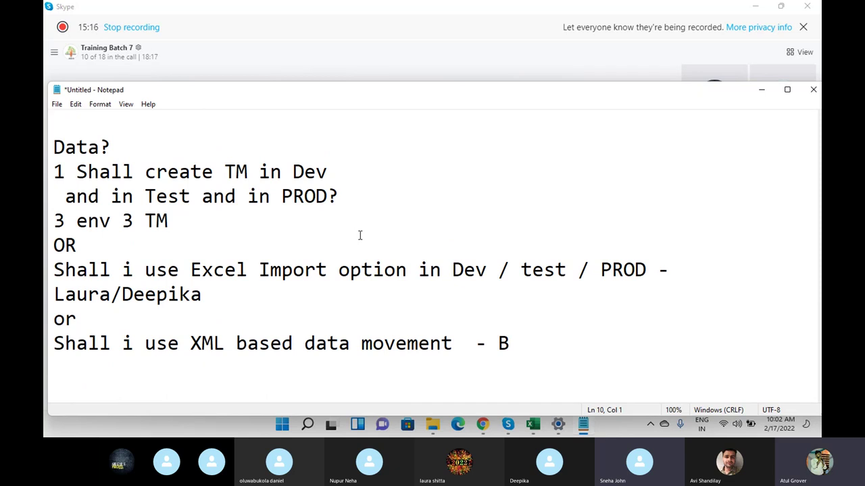
pyautogui.click(353, 65)
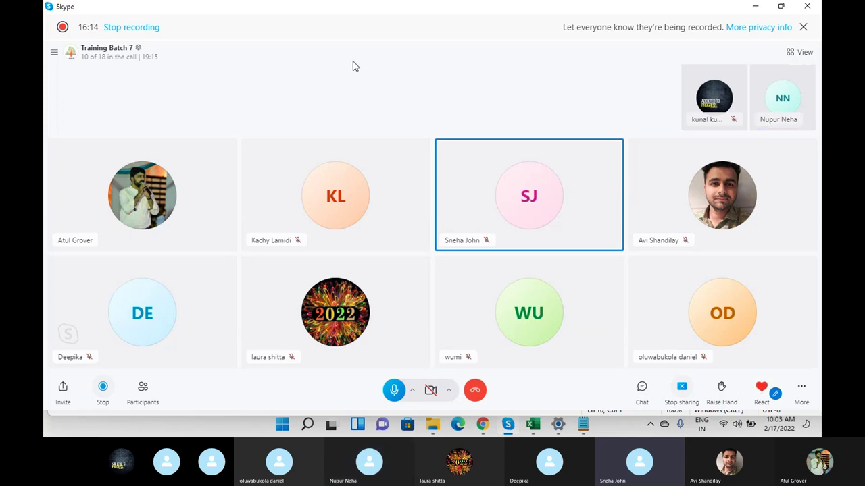
# - Switch from the Skype call back to the Notepad Data? notes with Alt+Tab
pyautogui.hotkey('alt', 'Tab')
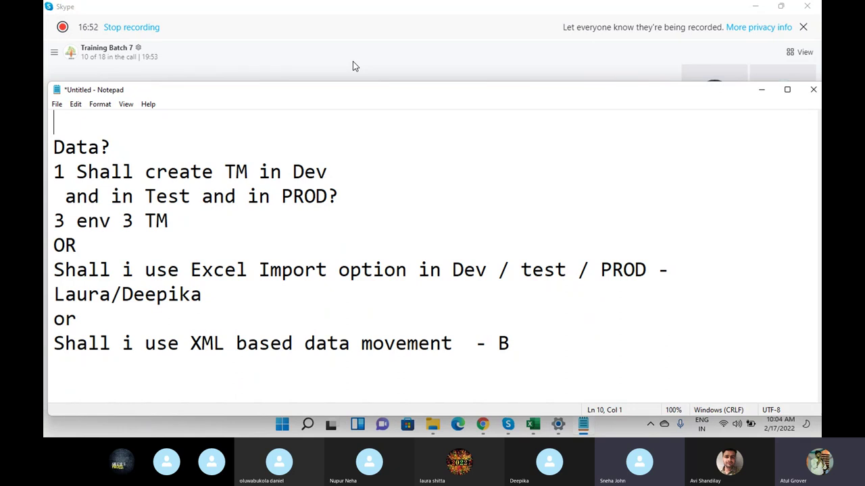
# - Add a 'Sys ID' line under the XML option and select the three TM-per-environment lines
pyautogui.click(589, 362)
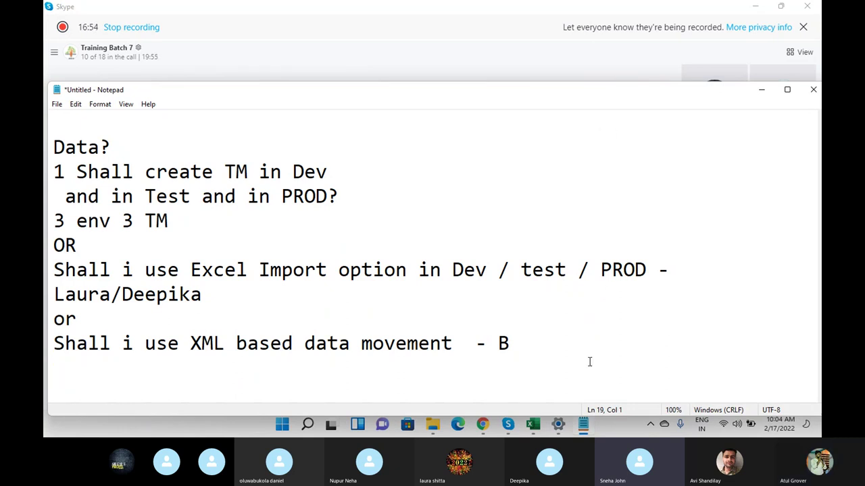
pyautogui.write('Sys ID')
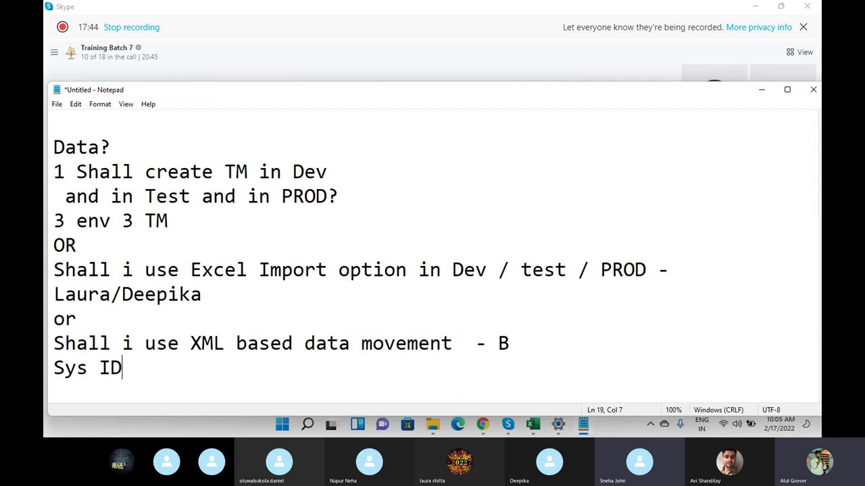
pyautogui.moveTo(181, 225); pyautogui.dragTo(48, 162)
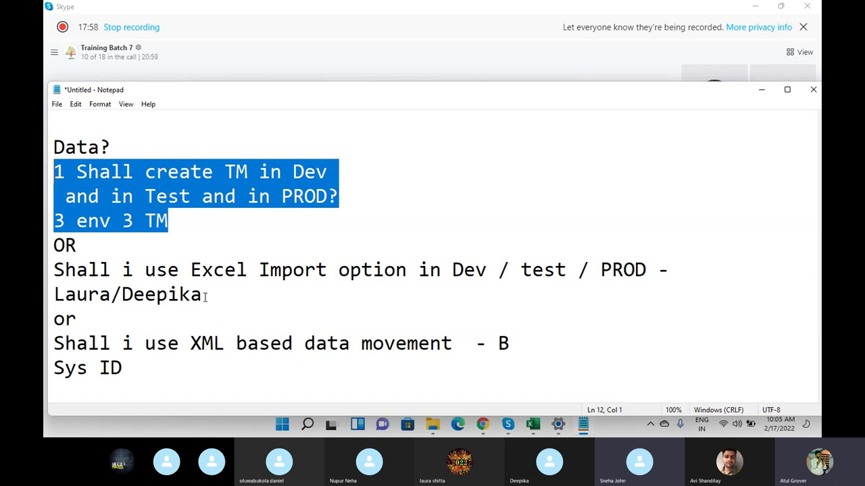
pyautogui.moveTo(205, 297); pyautogui.dragTo(53, 274)
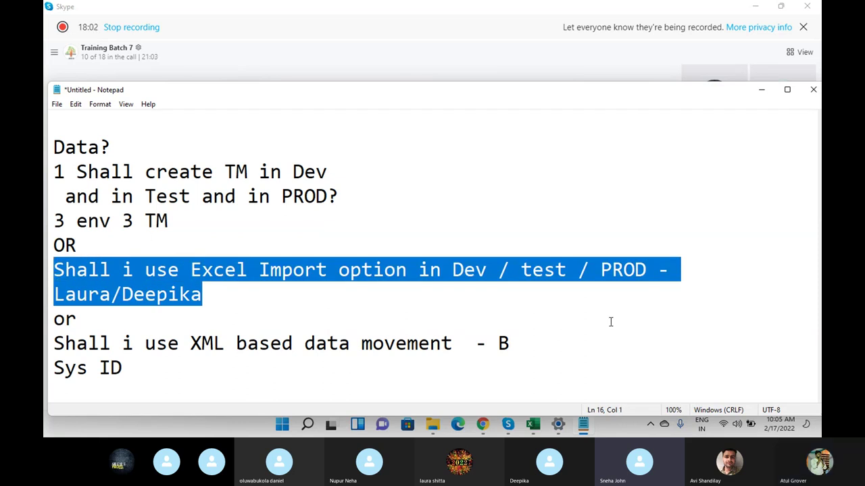
pyautogui.click(129, 365)
pyautogui.moveTo(123, 365); pyautogui.dragTo(53, 366)
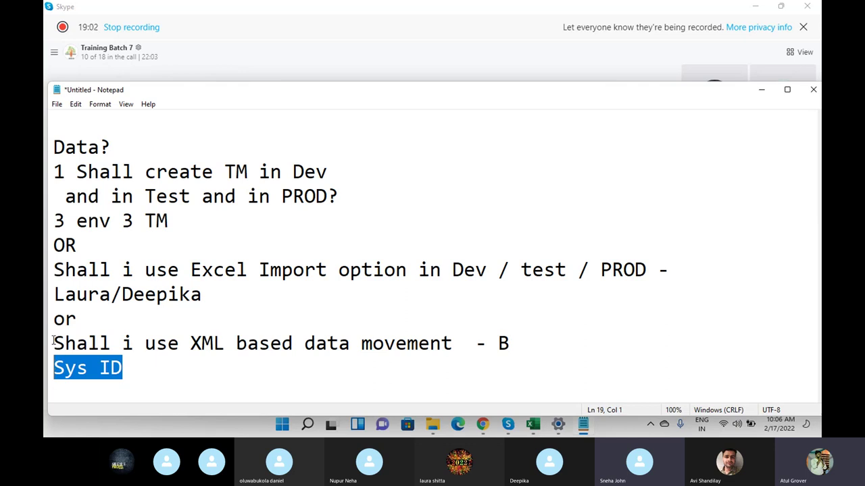
pyautogui.moveTo(54, 340); pyautogui.dragTo(188, 332)
pyautogui.click(324, 330)
pyautogui.moveTo(54, 343); pyautogui.dragTo(464, 338)
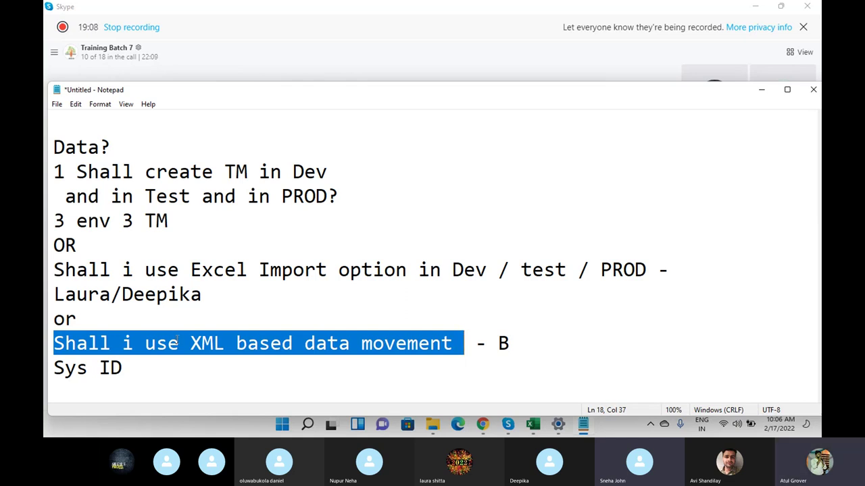
pyautogui.moveTo(126, 368); pyautogui.dragTo(57, 370)
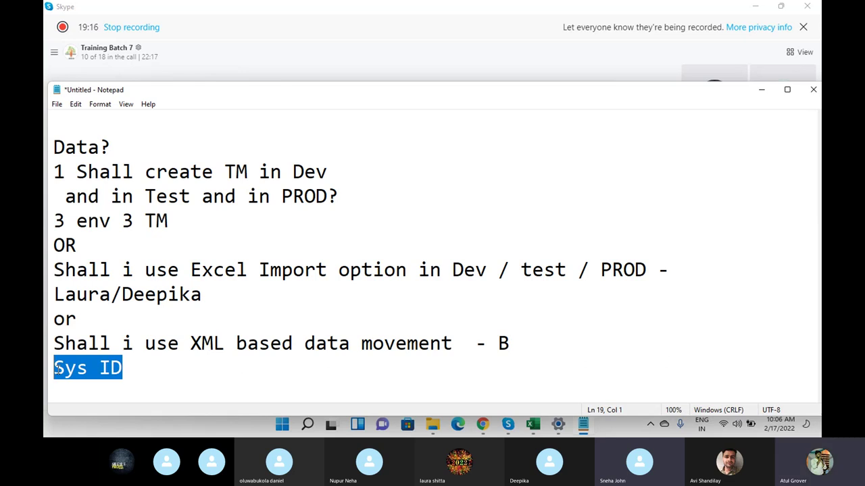
pyautogui.moveTo(212, 295); pyautogui.dragTo(66, 270)
pyautogui.moveTo(186, 214); pyautogui.dragTo(125, 173)
pyautogui.doubleClick(162, 196)
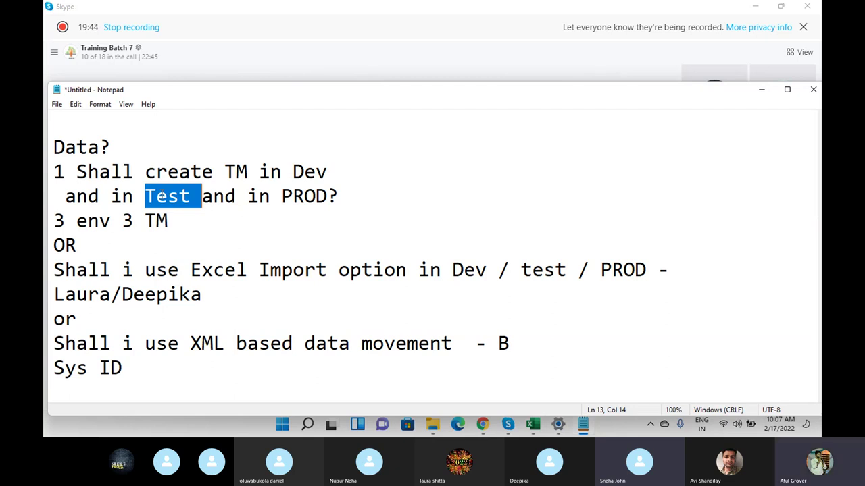
# - Bring up the sys_user (13) workbook, then open the ServiceNow user record lacking a User ID
pyautogui.click(277, 50)
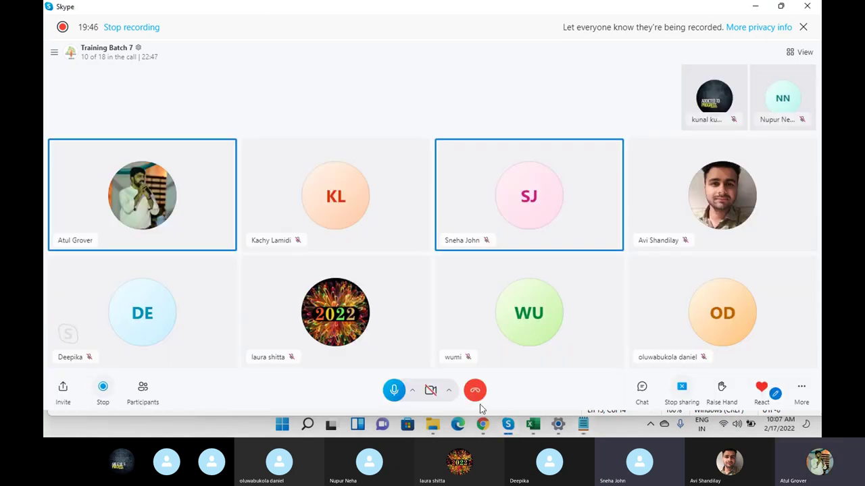
pyautogui.moveTo(533, 425)
pyautogui.click(577, 367)
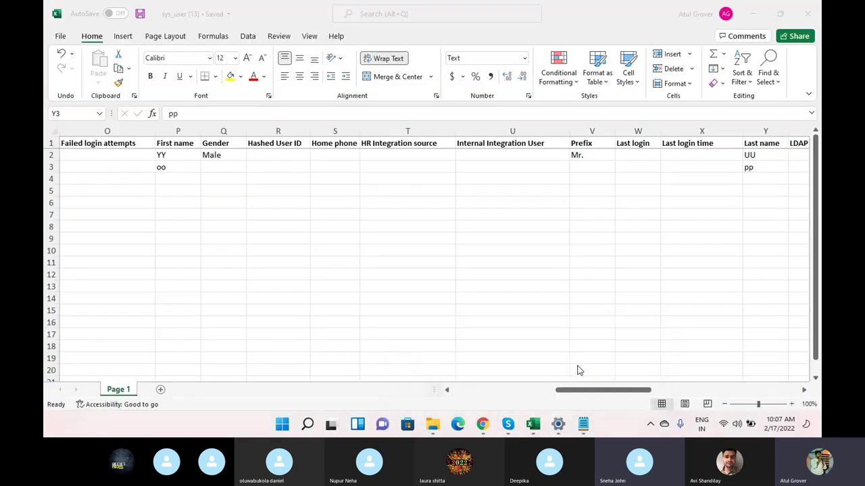
pyautogui.click(483, 425)
pyautogui.click(112, 234)
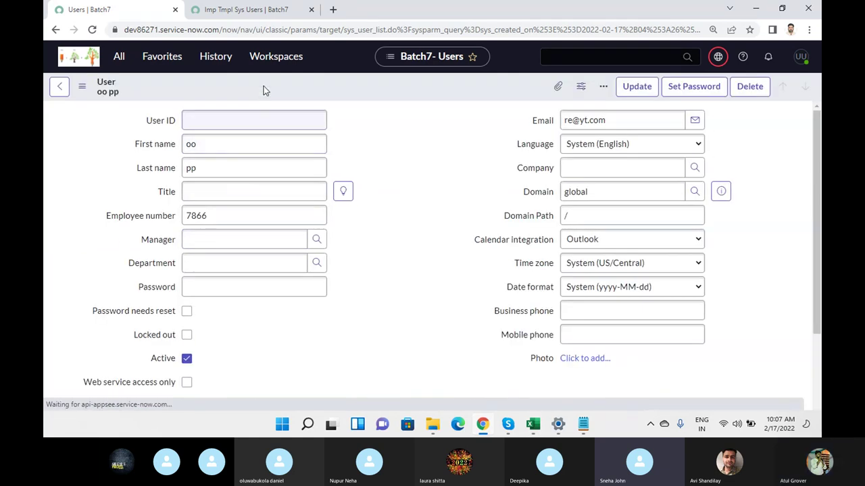
# - Show the user record as XML, search for sys_id and select its value, then return to Notepad
pyautogui.rightClick(264, 85)
pyautogui.rightClick(236, 88)
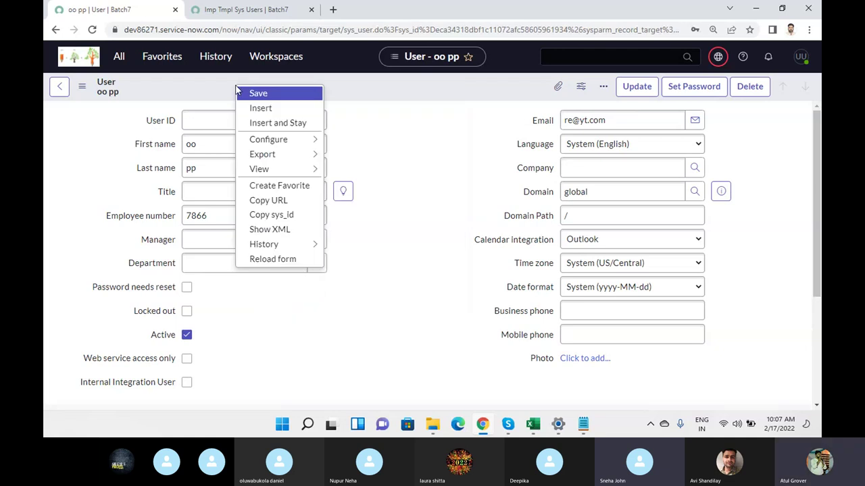
pyautogui.moveTo(279, 245)
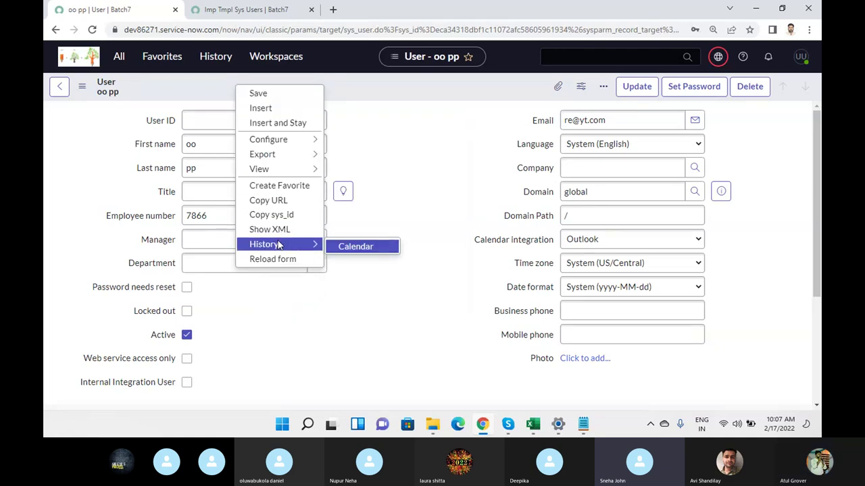
pyautogui.click(278, 230)
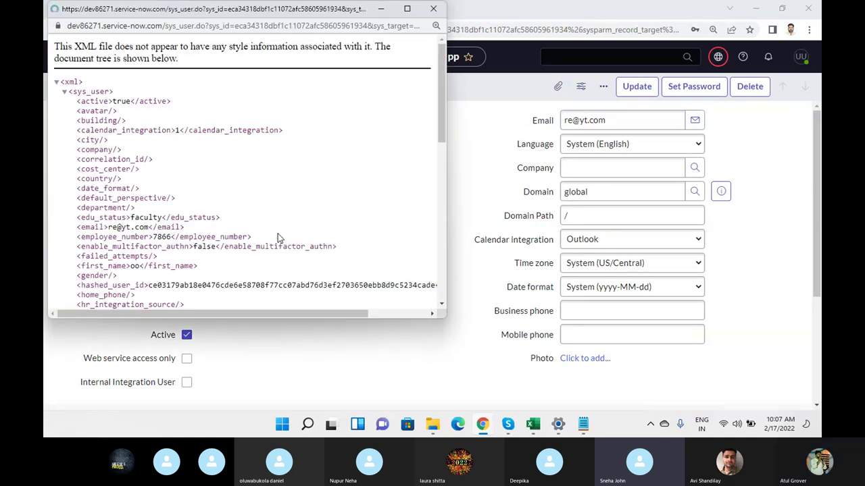
pyautogui.hotkey('ctrl', 'f')
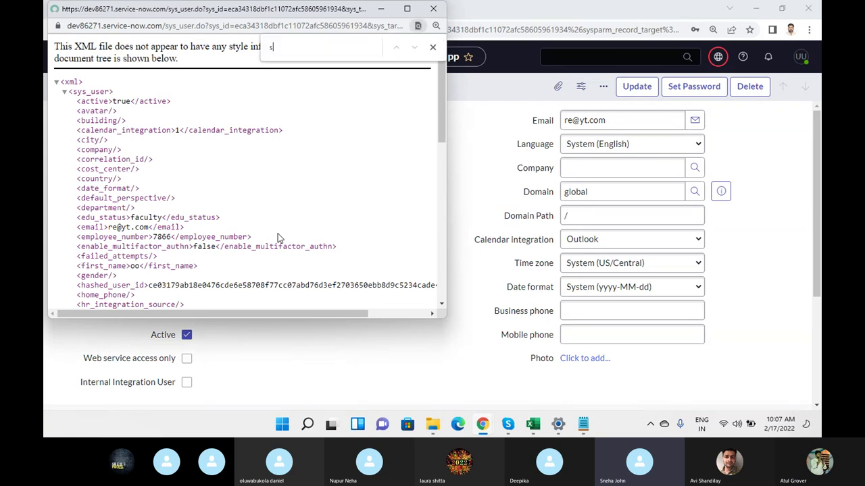
pyautogui.write('sys_id')
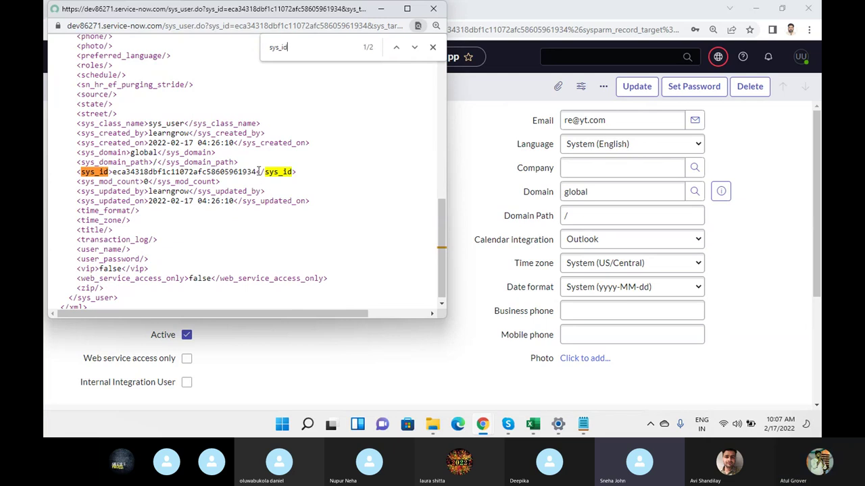
pyautogui.moveTo(257, 172); pyautogui.dragTo(113, 170)
pyautogui.hotkey('ctrl', 'c')
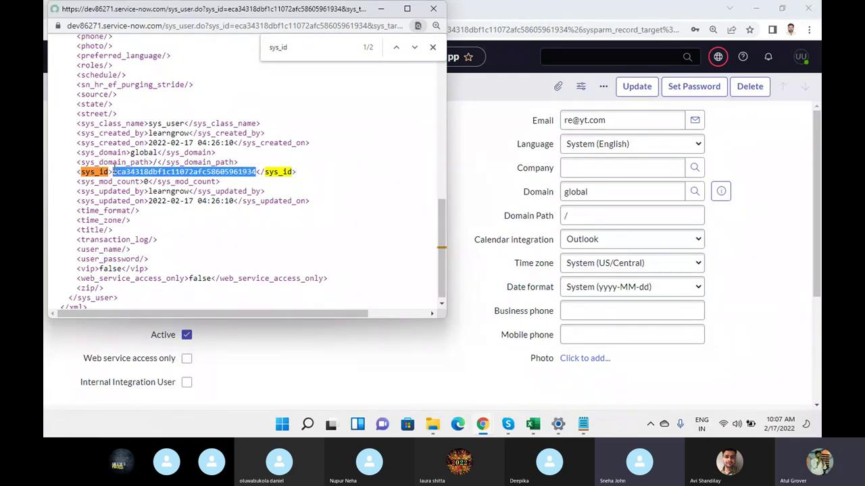
pyautogui.click(583, 423)
# - Paste the copied sys_id on a new first line, tagged with a participant's name 'via Excel import'
pyautogui.click(96, 135)
pyautogui.scroll(3, 97, 135)
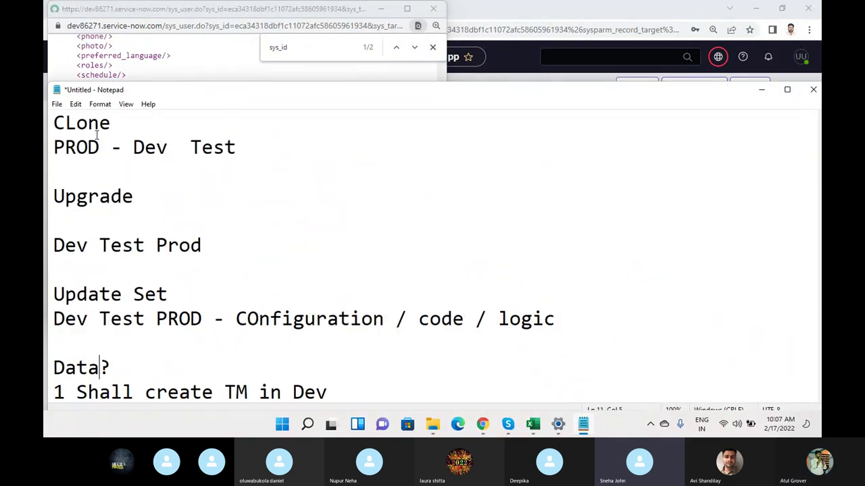
pyautogui.click(54, 123)
pyautogui.press('Return')
pyautogui.press('Return')
pyautogui.press('Return')
pyautogui.press('Up')
pyautogui.press('Up')
pyautogui.press('Up')
pyautogui.hotkey('ctrl', 'v')
pyautogui.write('- ATul wi')
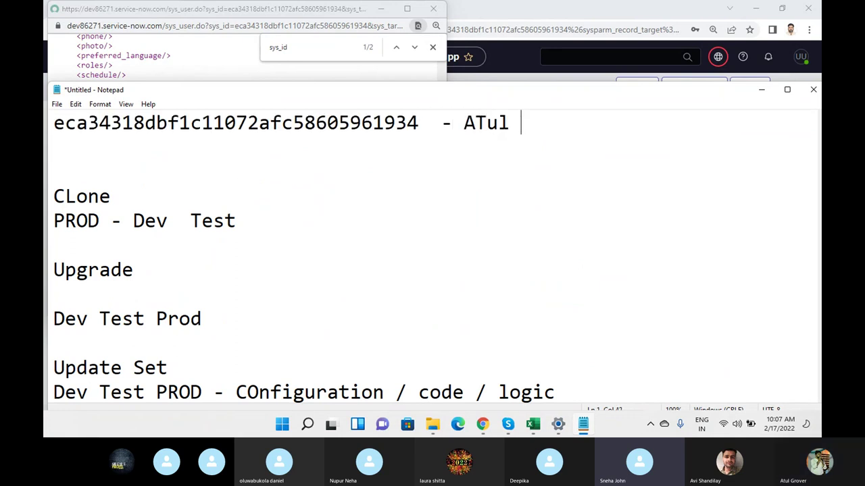
pyautogui.press('BackSpace')
pyautogui.press('BackSpace')
pyautogui.write('via Excel import')
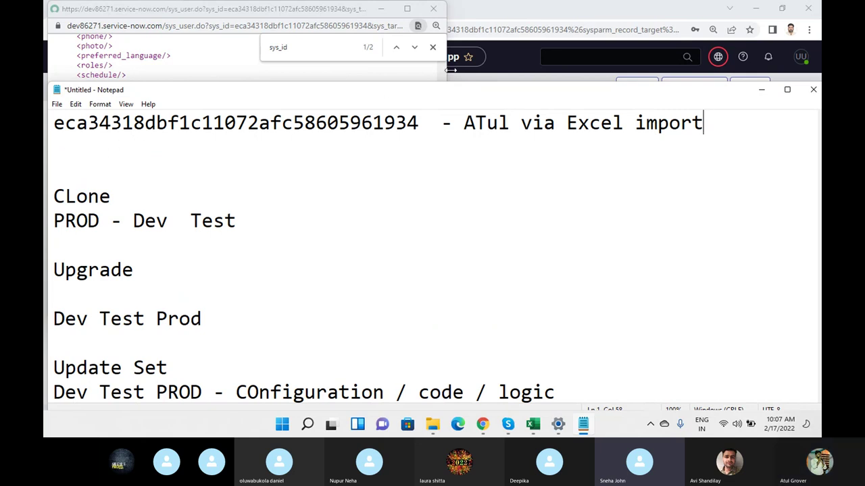
# - Go back to the ServiceNow Users list and dismiss the save-password prompt
pyautogui.click(485, 52)
pyautogui.click(60, 86)
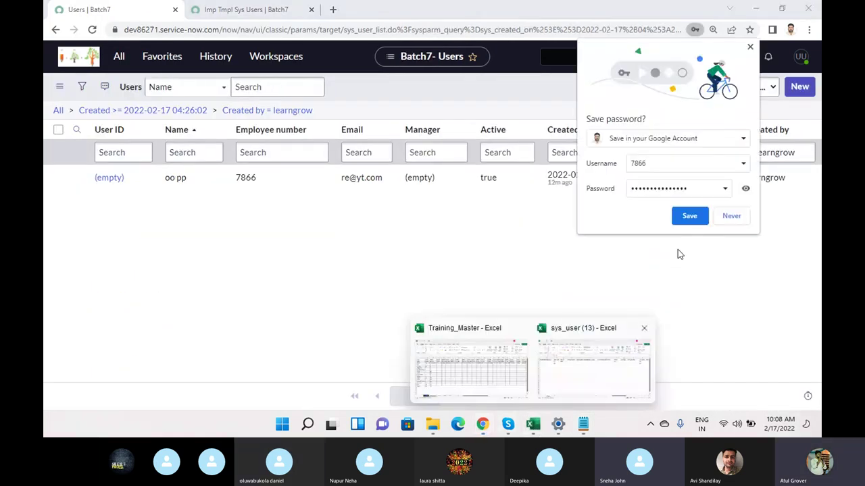
pyautogui.click(731, 216)
# - Filter Users by name '*UU', remove both Created conditions, and open the matching user's record
pyautogui.click(533, 424)
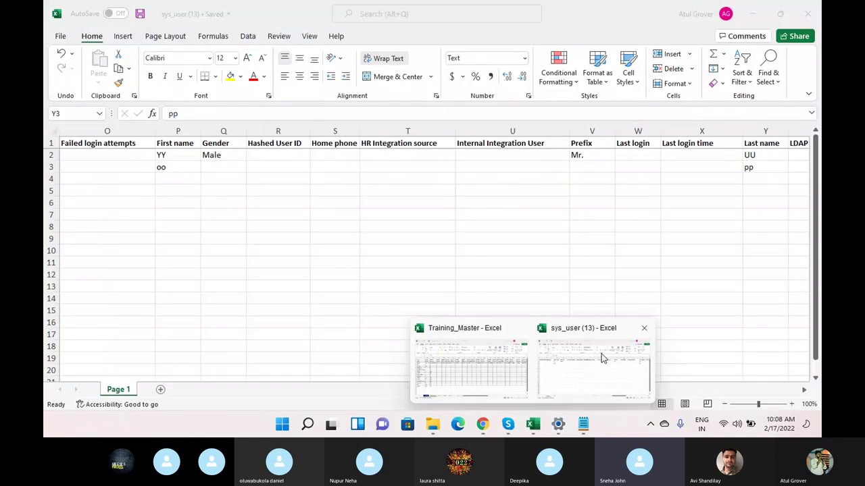
pyautogui.click(599, 358)
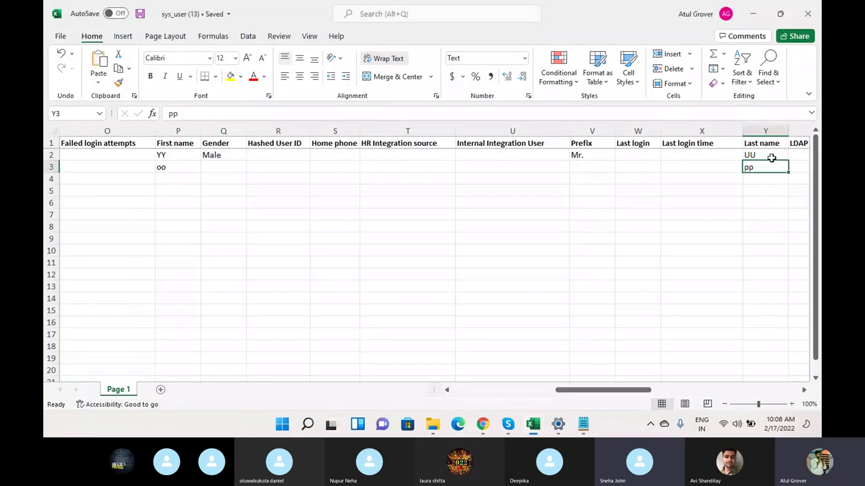
pyautogui.hotkey('alt', 'Tab')
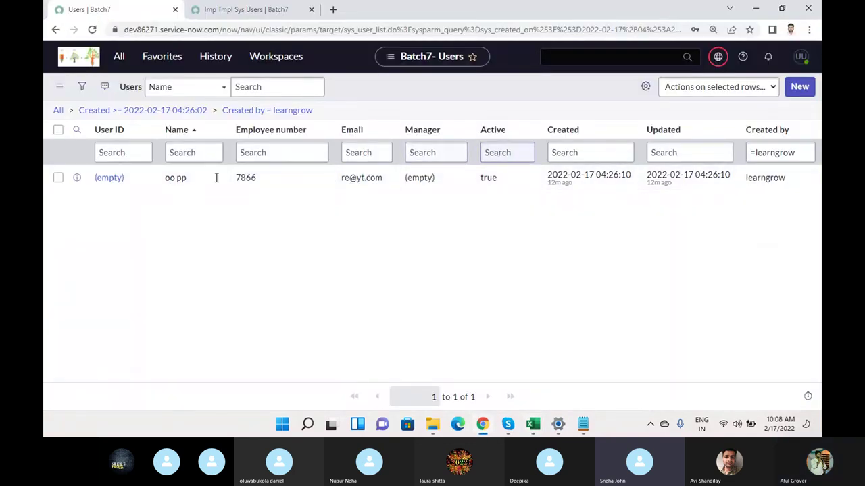
pyautogui.click(201, 154)
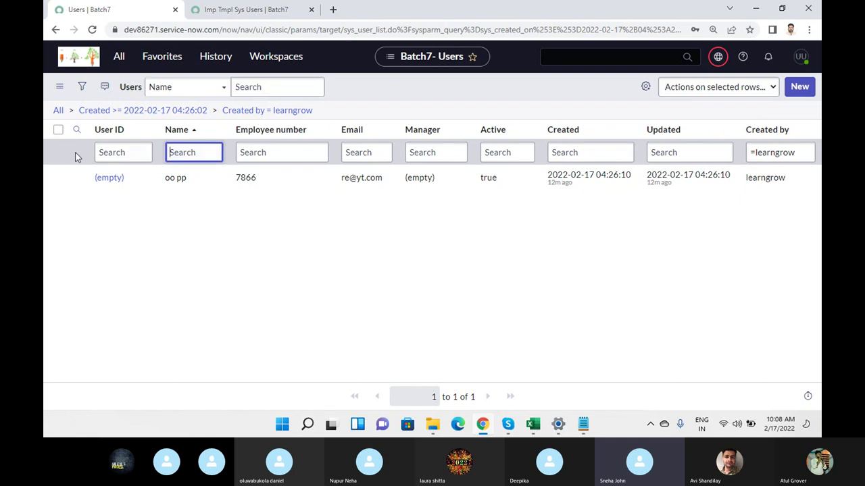
pyautogui.write('*UU')
pyautogui.press('Return')
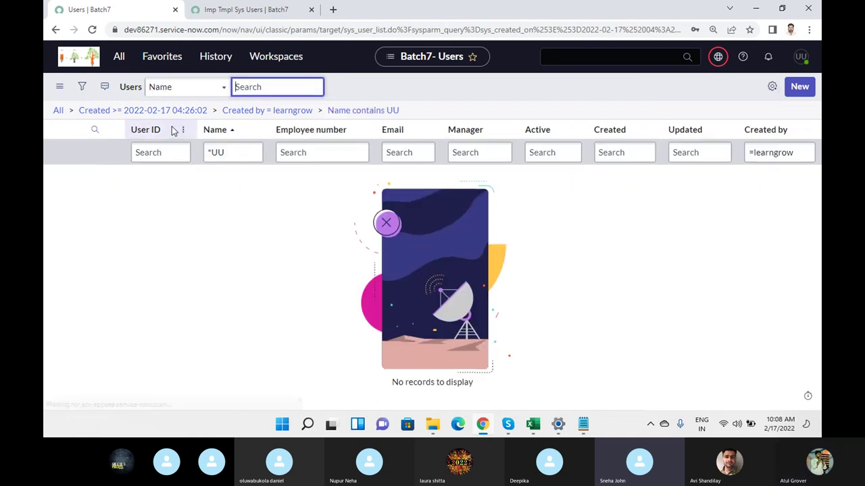
pyautogui.click(214, 112)
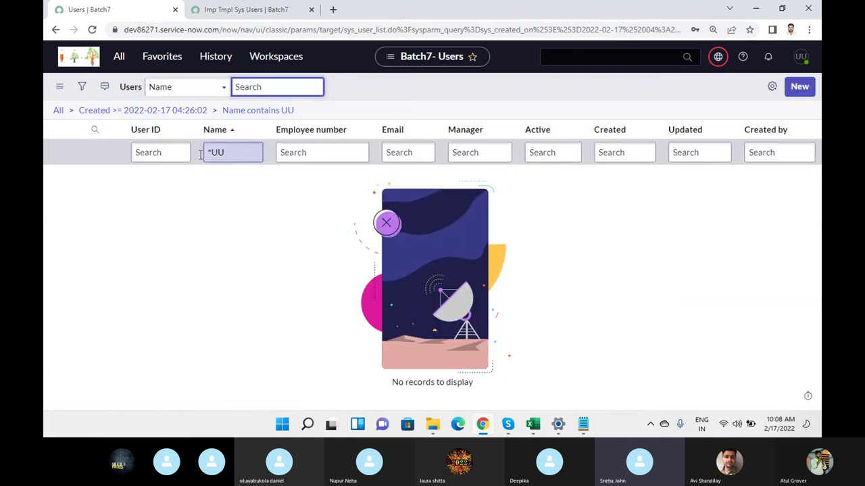
pyautogui.click(71, 112)
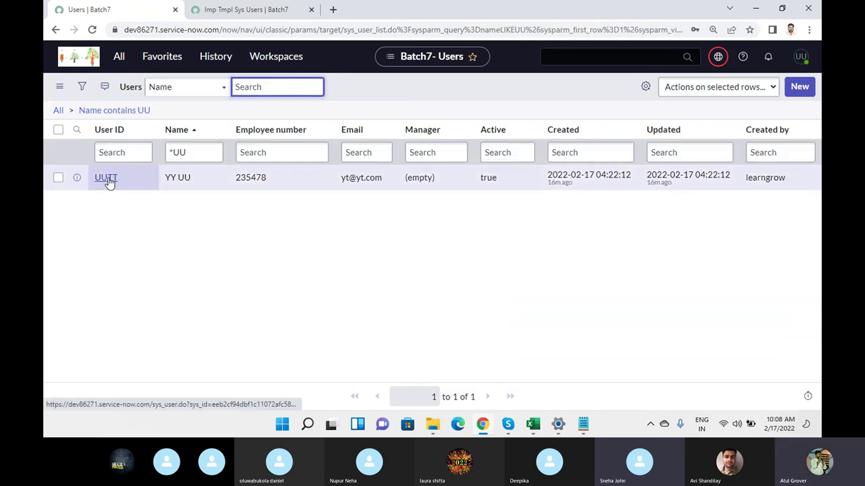
pyautogui.click(106, 178)
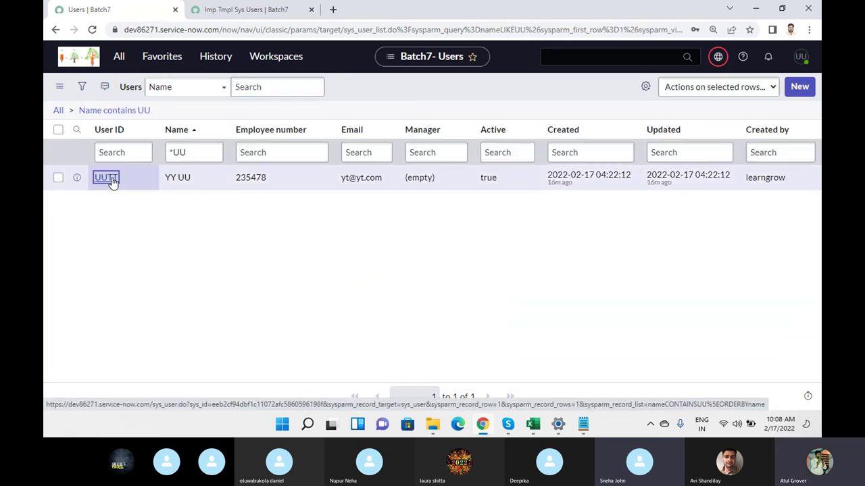
# - Show the UUTT user's record as XML, select its sys_id value, then return to Notepad
pyautogui.rightClick(315, 91)
pyautogui.rightClick(292, 86)
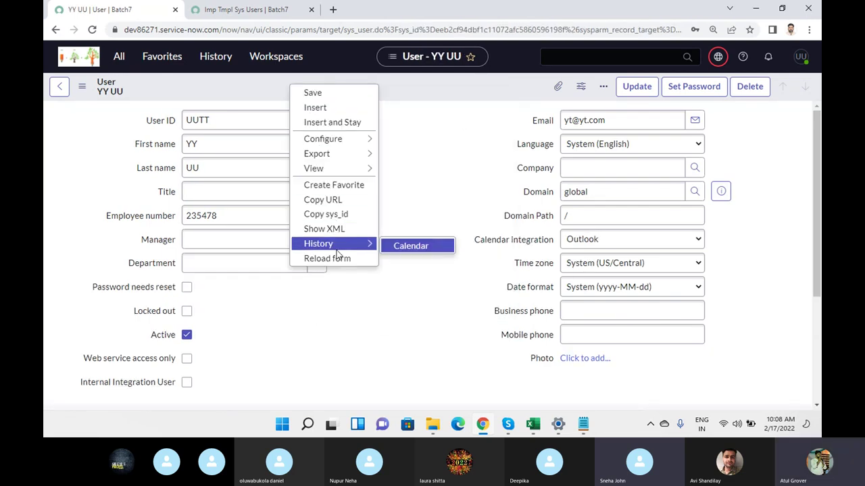
pyautogui.click(338, 229)
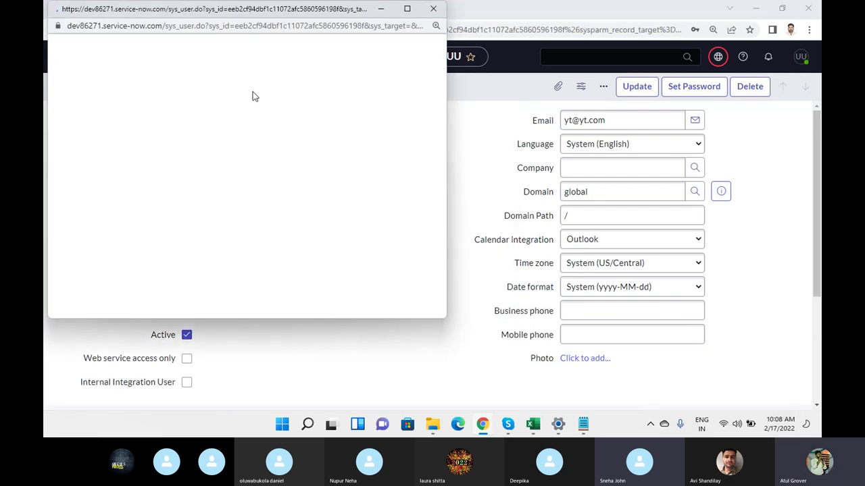
pyautogui.hotkey('ctrl', 'f')
pyautogui.write('sys')
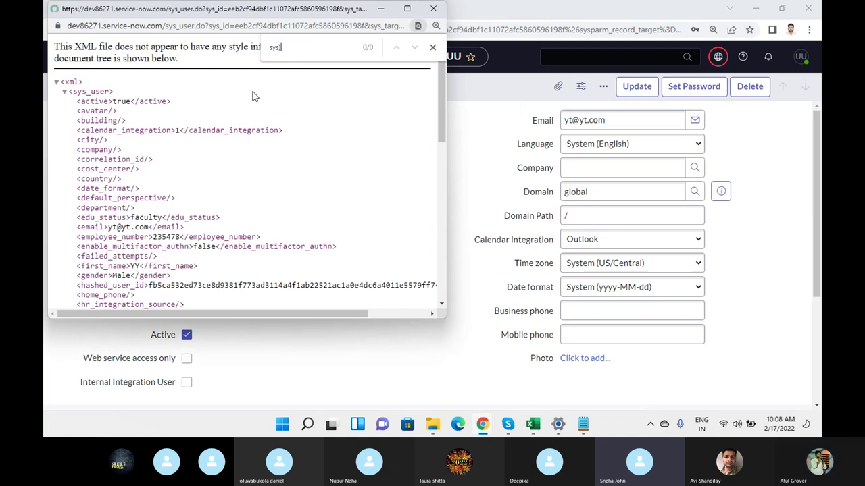
pyautogui.write('_id')
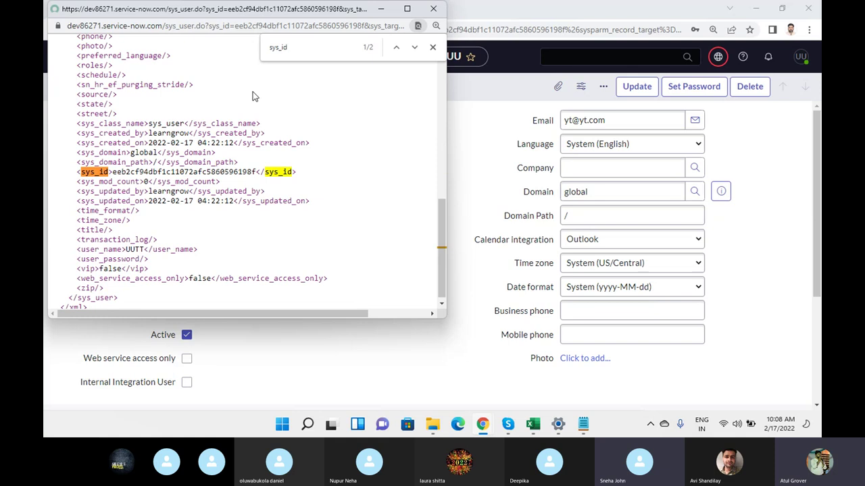
pyautogui.moveTo(259, 172); pyautogui.dragTo(112, 170)
pyautogui.hotkey('ctrl', 'c')
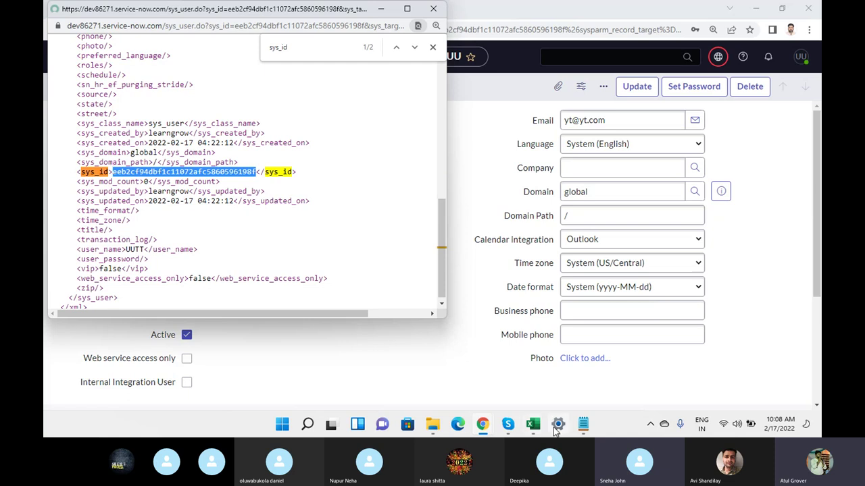
pyautogui.click(583, 424)
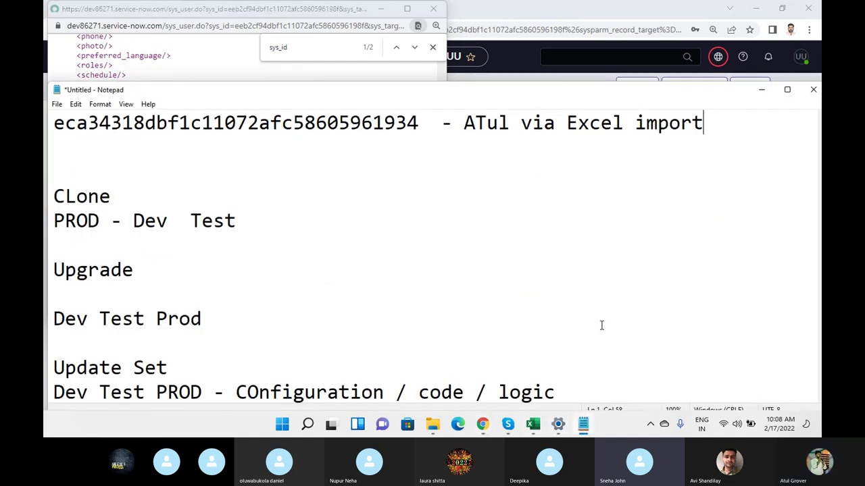
# - Paste the second sys_id on a new line tagged with a participant's name and 'XML'
pyautogui.press('Return')
pyautogui.hotkey('ctrl', 'v')
pyautogui.write('--')
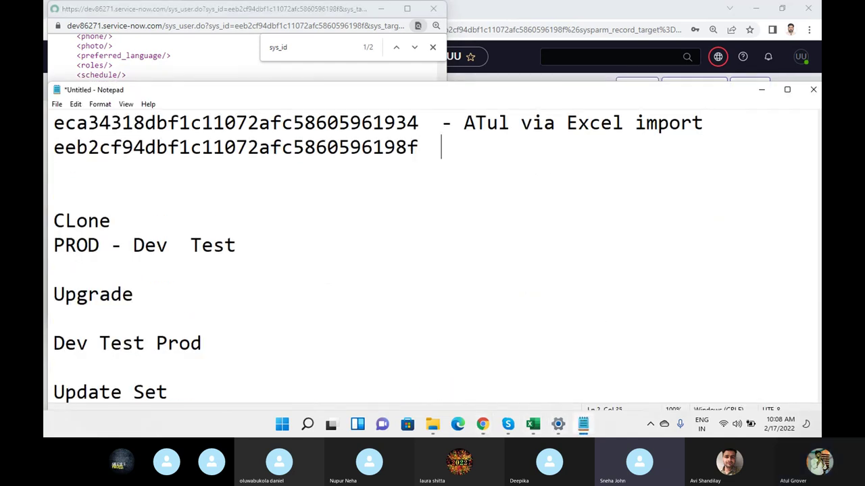
pyautogui.write('V')
pyautogui.press('BackSpace')
pyautogui.write('Sneha ')
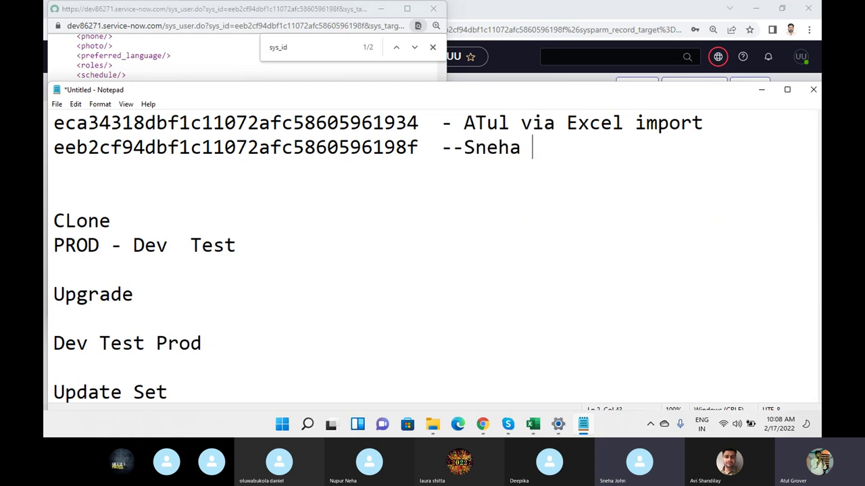
pyautogui.write('XML')
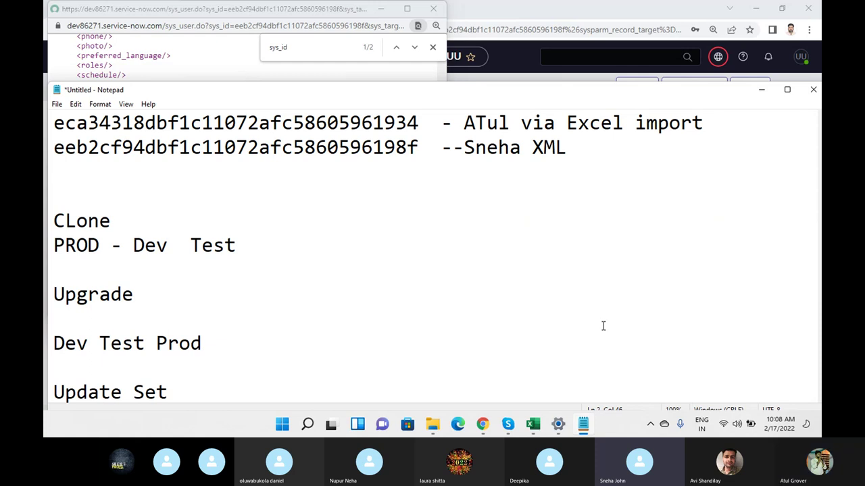
pyautogui.click(534, 426)
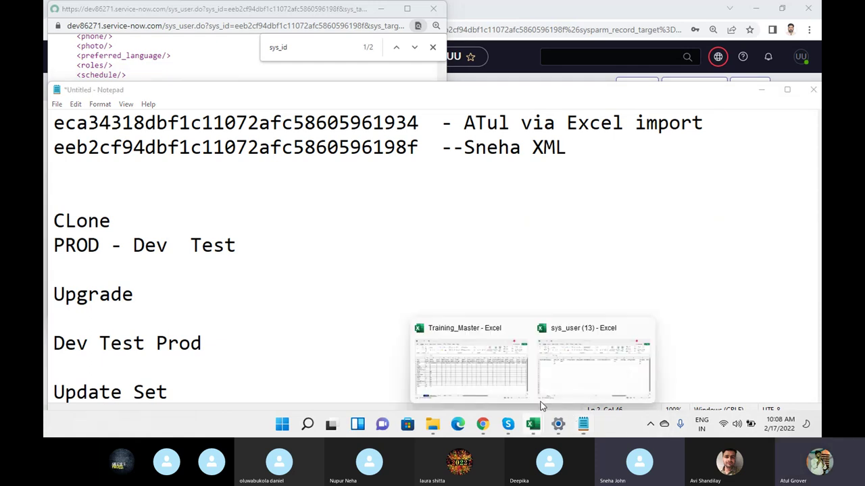
pyautogui.click(558, 370)
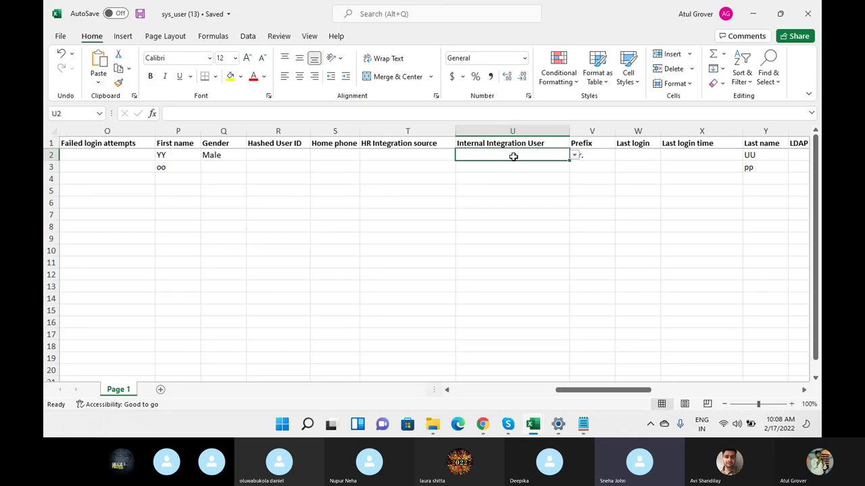
# - Delete row 2 (the YY/UU user) from the sys_user (13) sheet and save the workbook
pyautogui.click(51, 155)
pyautogui.rightClick(51, 154)
pyautogui.click(74, 266)
pyautogui.hotkey('ctrl', 's')
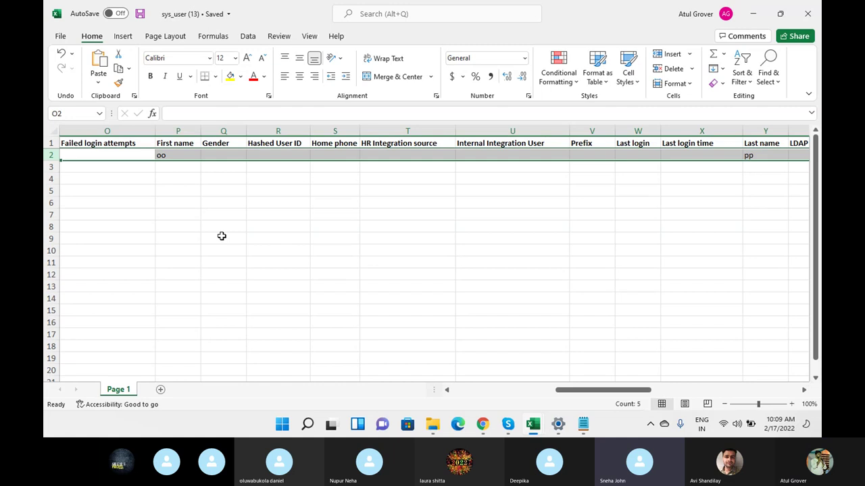
pyautogui.click(482, 424)
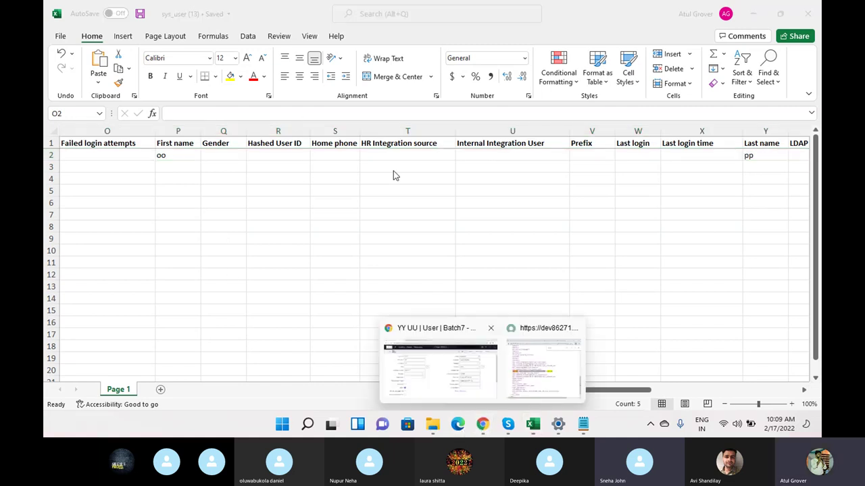
pyautogui.click(448, 356)
# - In a new Chrome tab, go to dev71086.service-now.com
pyautogui.click(339, 11)
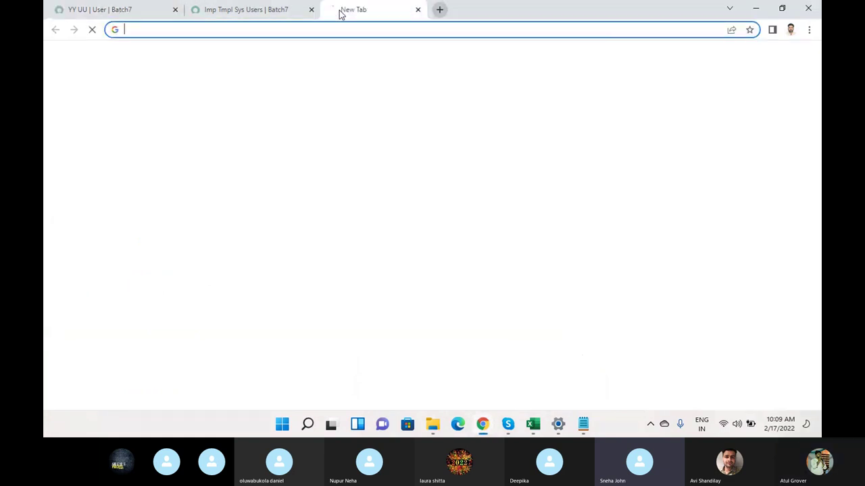
pyautogui.write('devf')
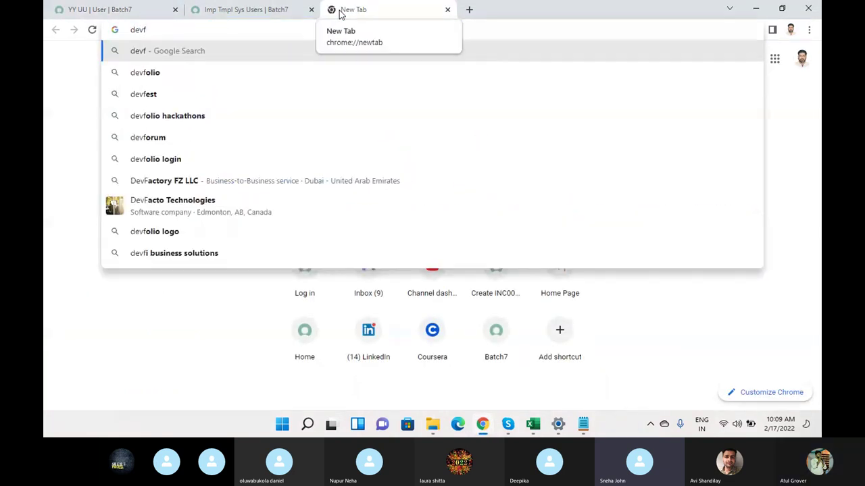
pyautogui.write('71086')
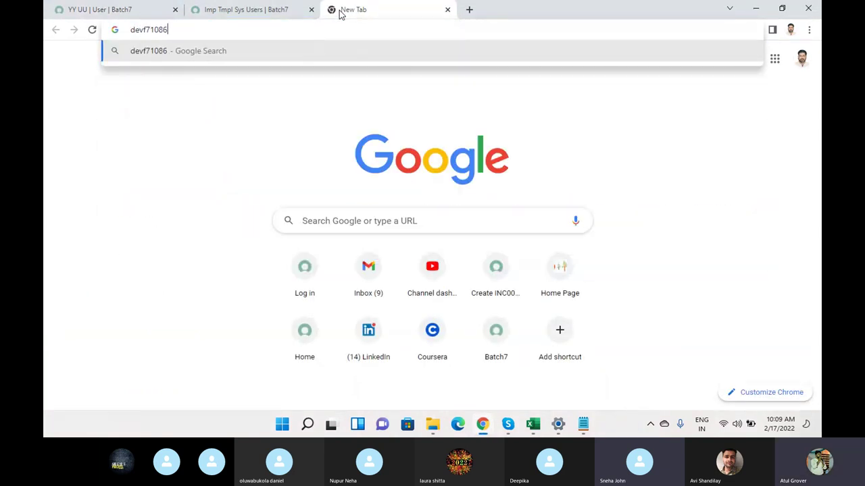
pyautogui.press('BackSpace')
pyautogui.press('BackSpace')
pyautogui.press('BackSpace')
pyautogui.press('BackSpace')
pyautogui.press('BackSpace')
pyautogui.press('BackSpace')
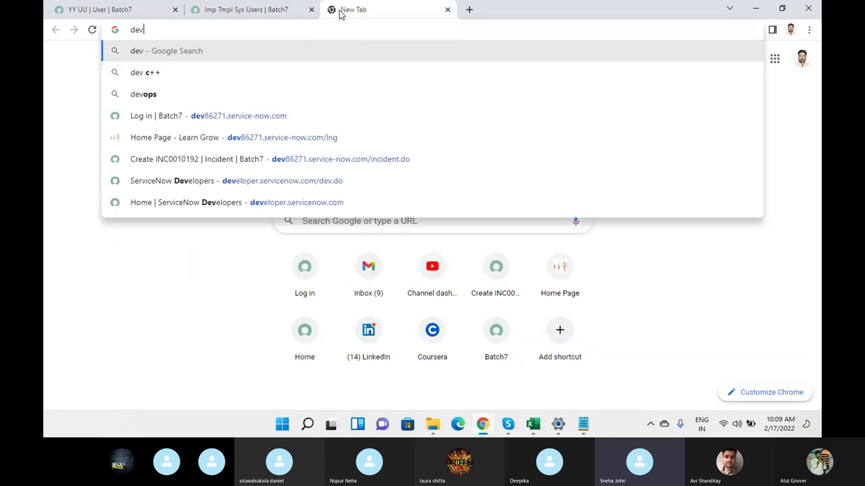
pyautogui.write('71086.')
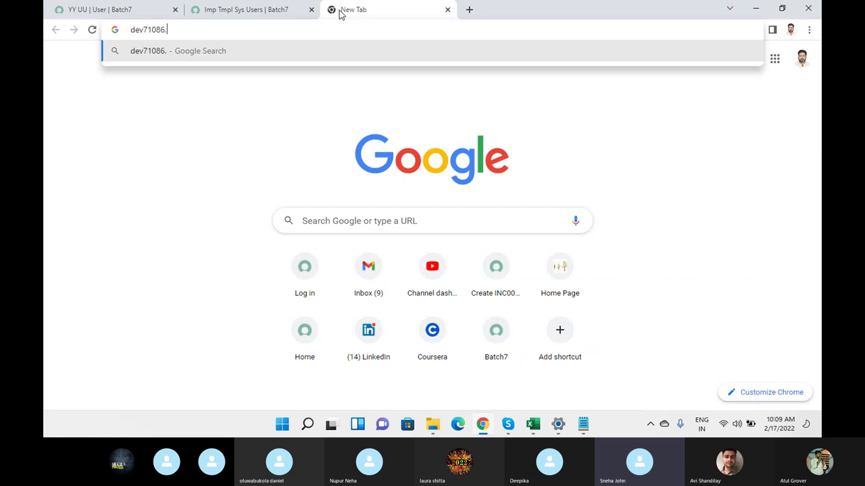
pyautogui.write('service-now.com')
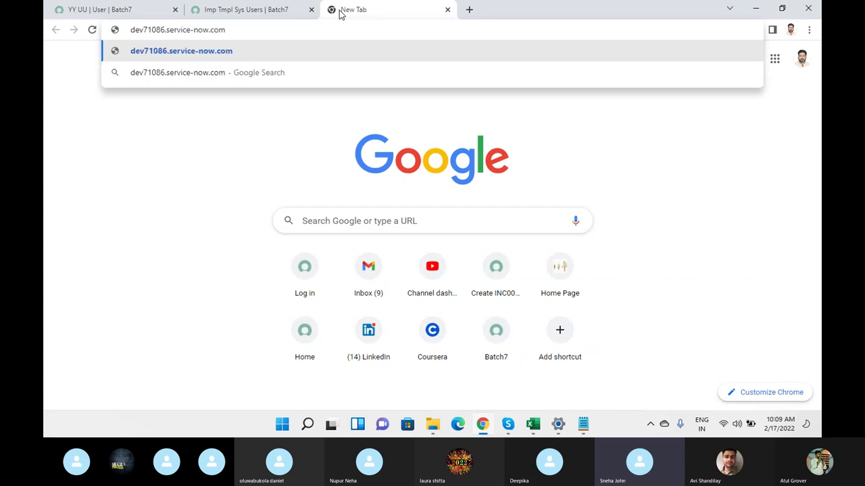
pyautogui.press('Return')
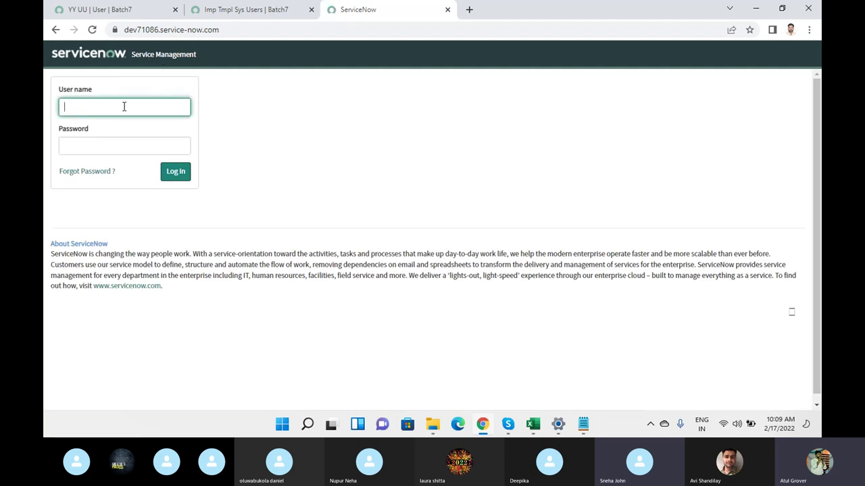
# - Try signing in to dev71086 as admin with the account password; the login is rejected
pyautogui.press('Tab')
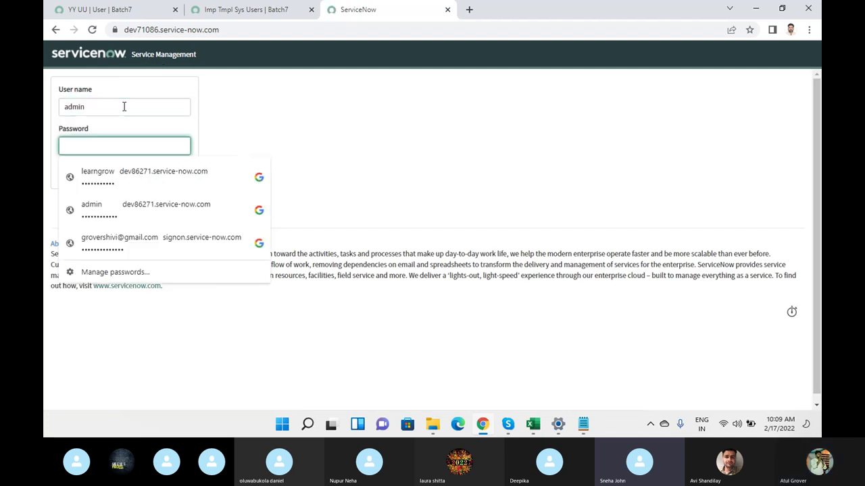
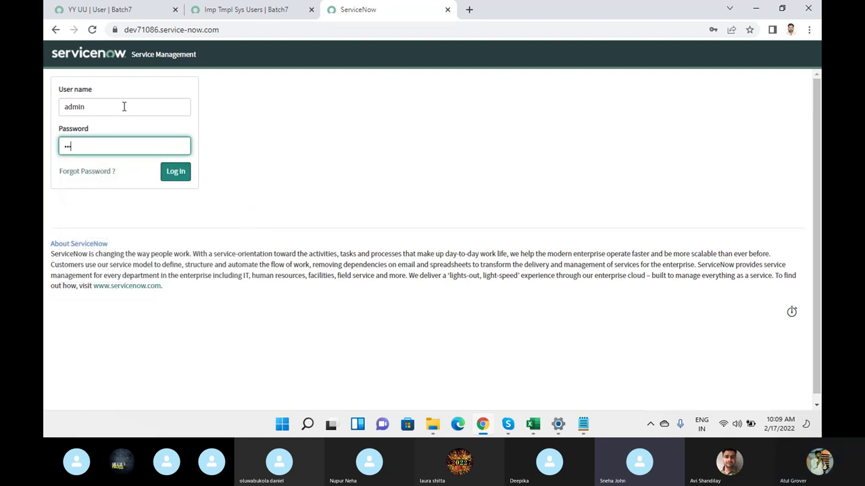
pyautogui.click(172, 178)
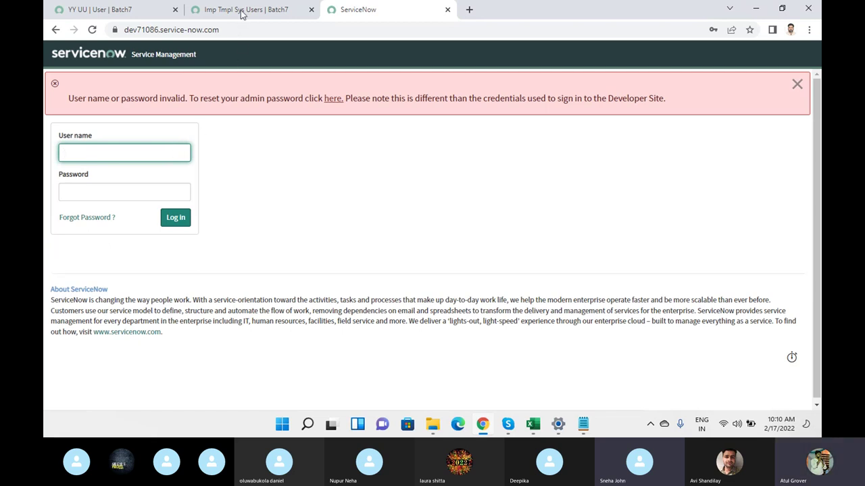
pyautogui.moveTo(511, 424)
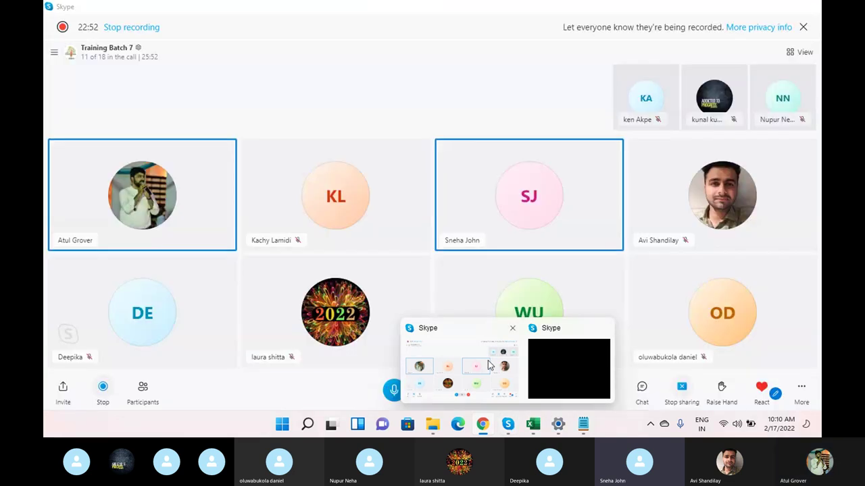
pyautogui.moveTo(489, 365)
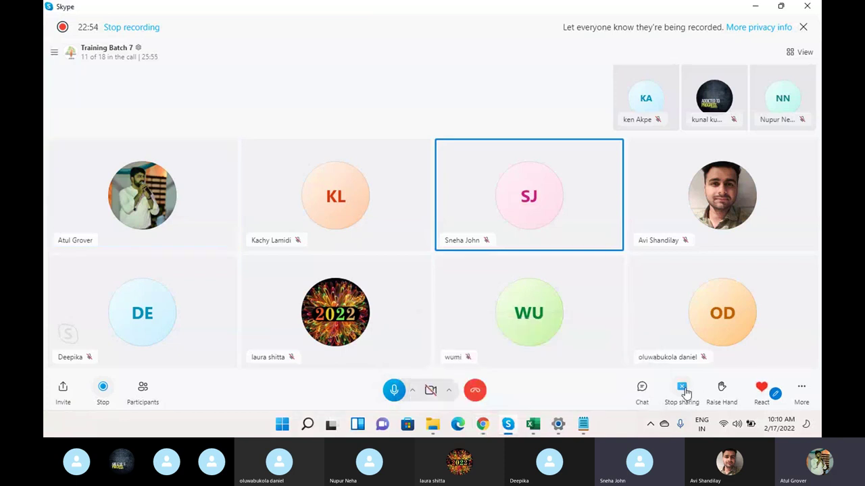
# - Stop sharing the screen in the Skype call and confirm it
pyautogui.click(684, 391)
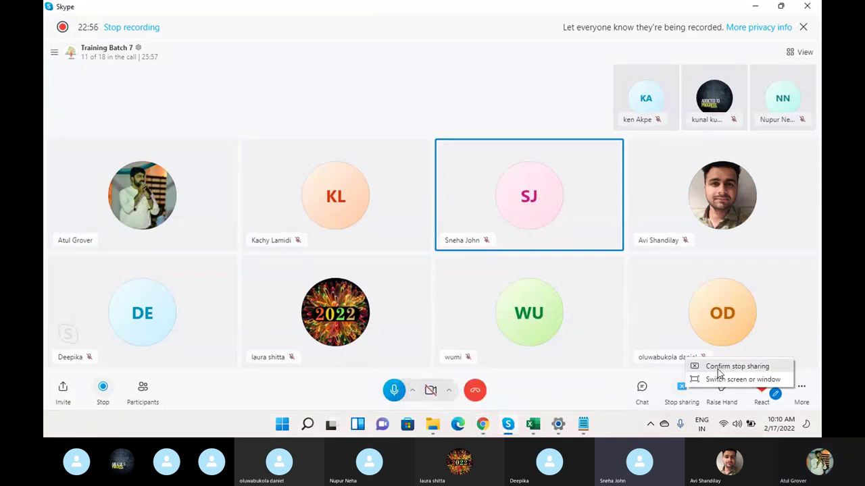
pyautogui.click(719, 368)
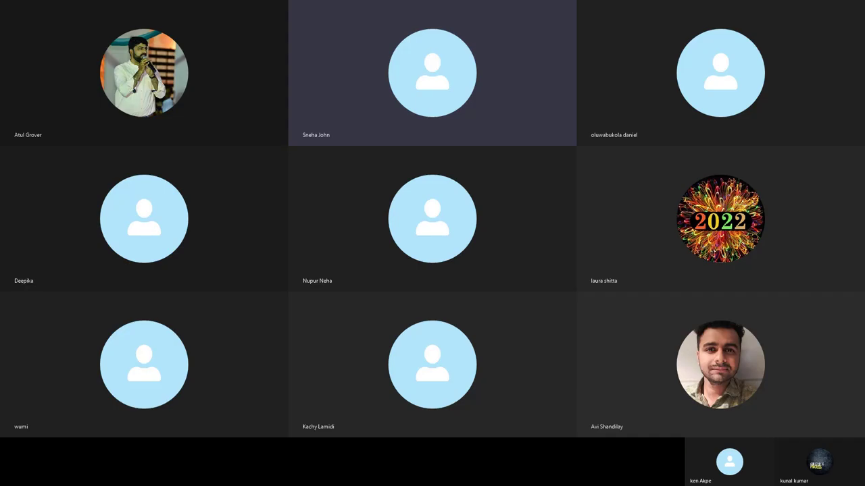
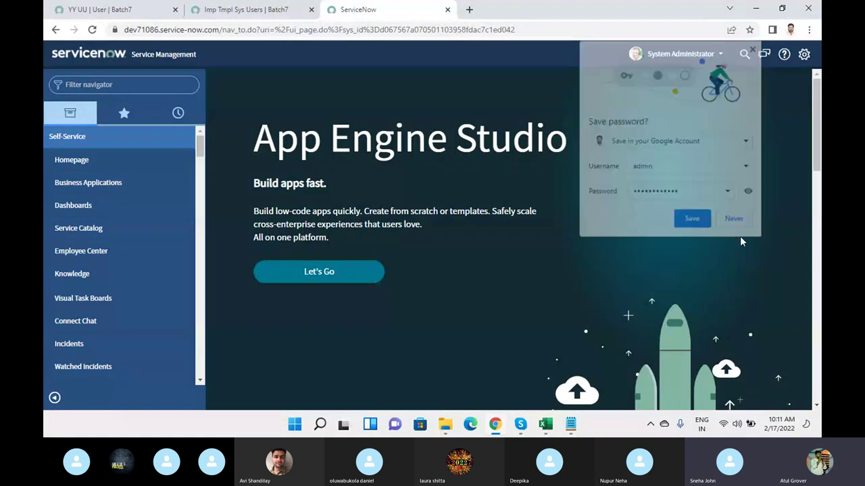
# - Filter the navigator for 'user a' and open User Administration > Users
pyautogui.click(131, 84)
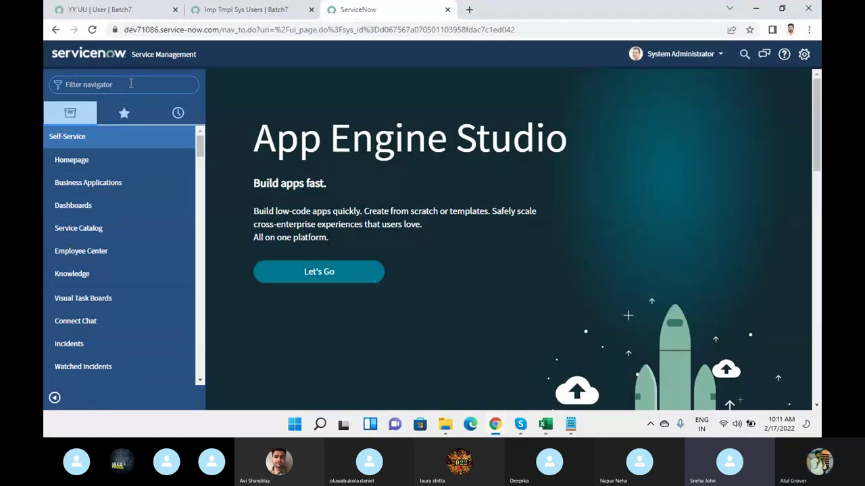
pyautogui.write('usrer a')
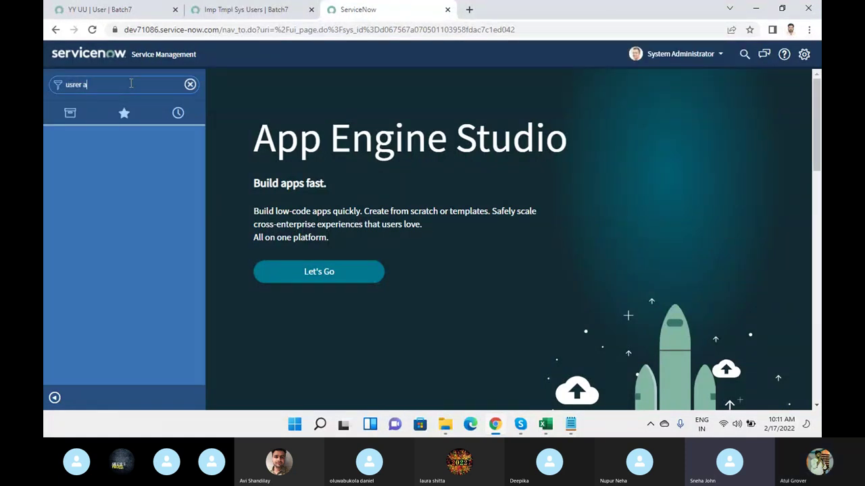
pyautogui.press('BackSpace')
pyautogui.press('BackSpace')
pyautogui.press('BackSpace')
pyautogui.press('BackSpace')
pyautogui.press('BackSpace')
pyautogui.press('BackSpace')
pyautogui.write('ser a')
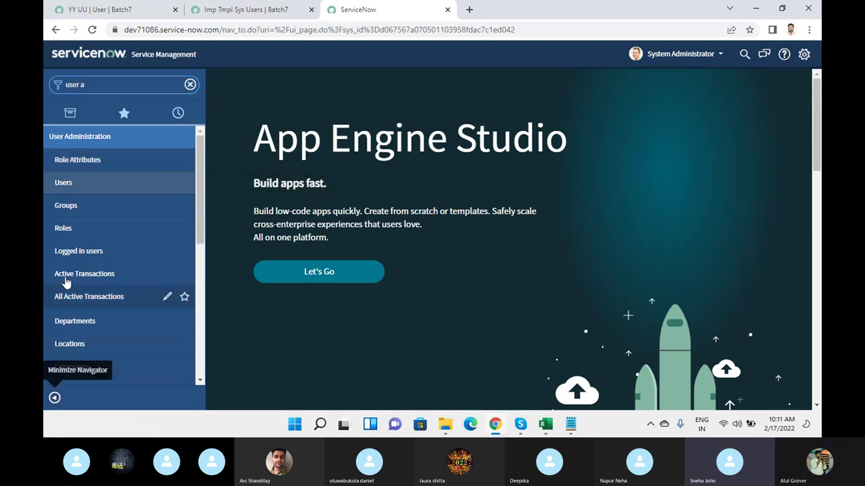
pyautogui.click(63, 183)
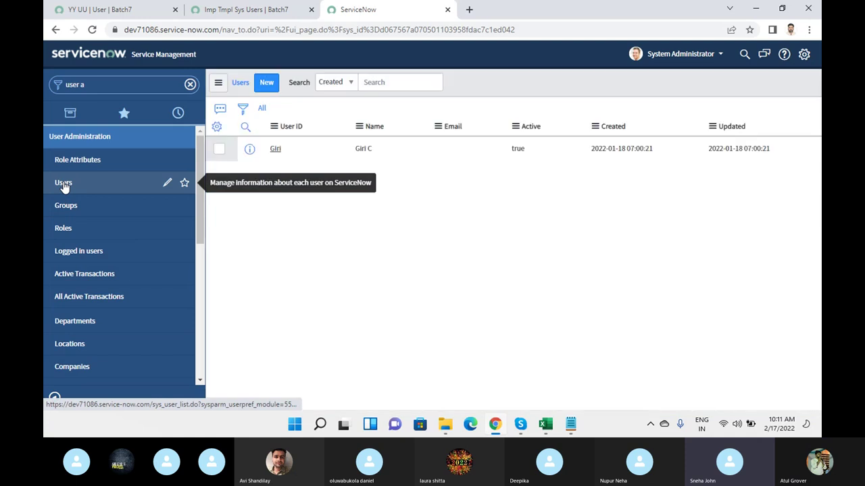
# - Collapse the navigator and choose Import from the Users list's Name column menu
pyautogui.click(56, 400)
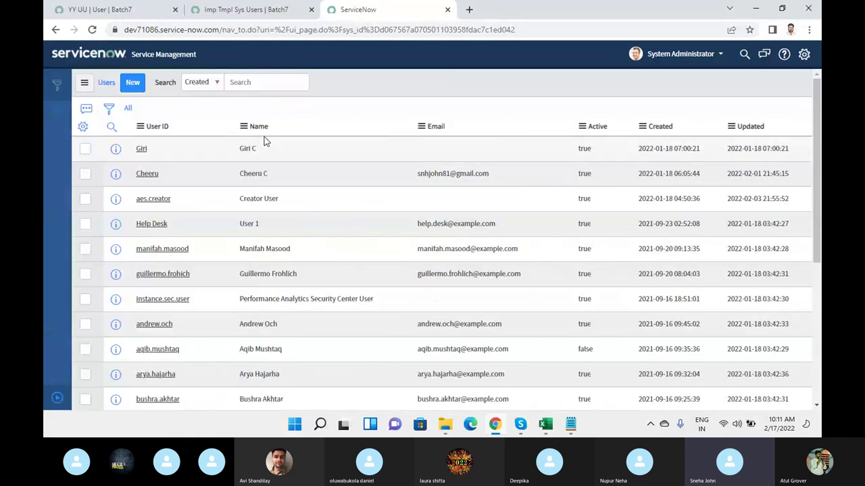
pyautogui.rightClick(241, 125)
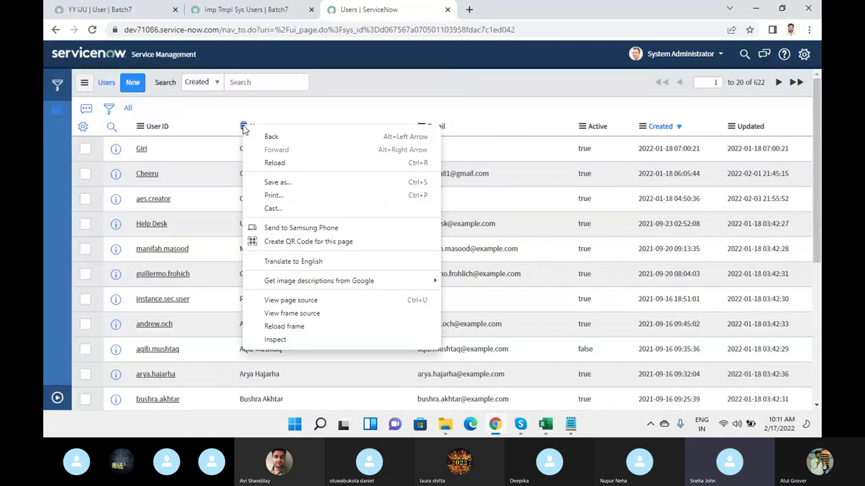
pyautogui.click(301, 111)
pyautogui.click(243, 126)
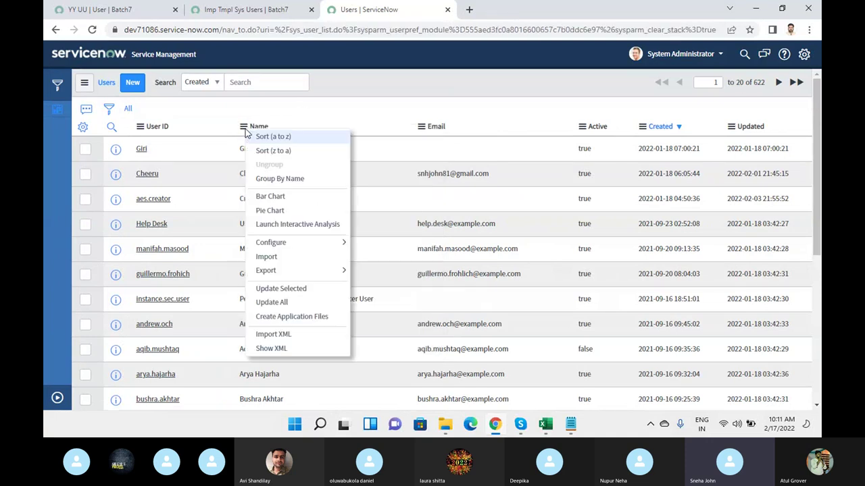
pyautogui.click(335, 262)
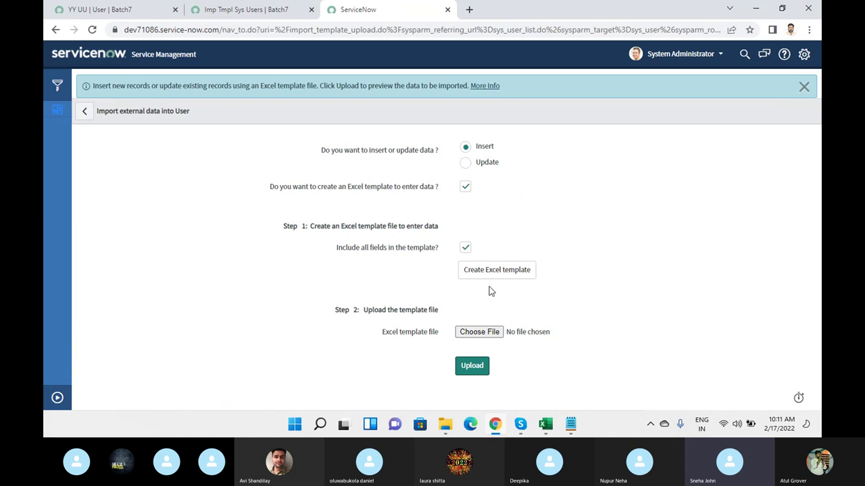
# - Upload the sys_user (13) workbook from Downloads and open Preview Imported Data
pyautogui.click(494, 331)
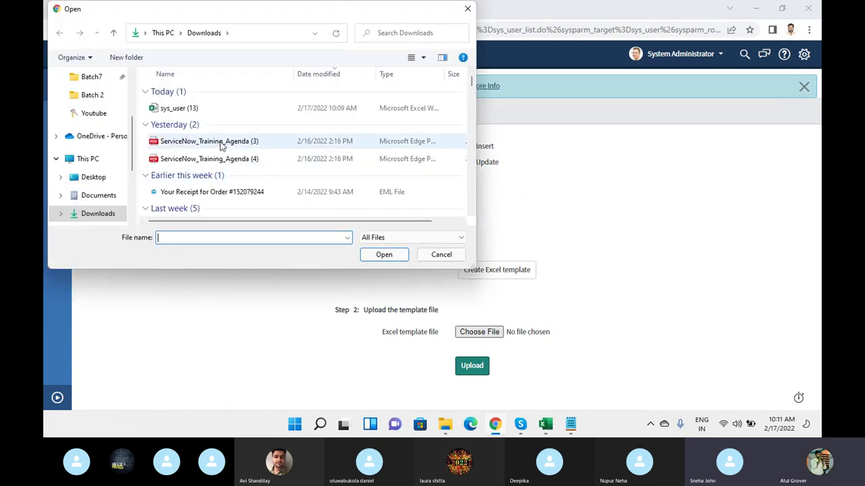
pyautogui.click(189, 112)
pyautogui.click(397, 258)
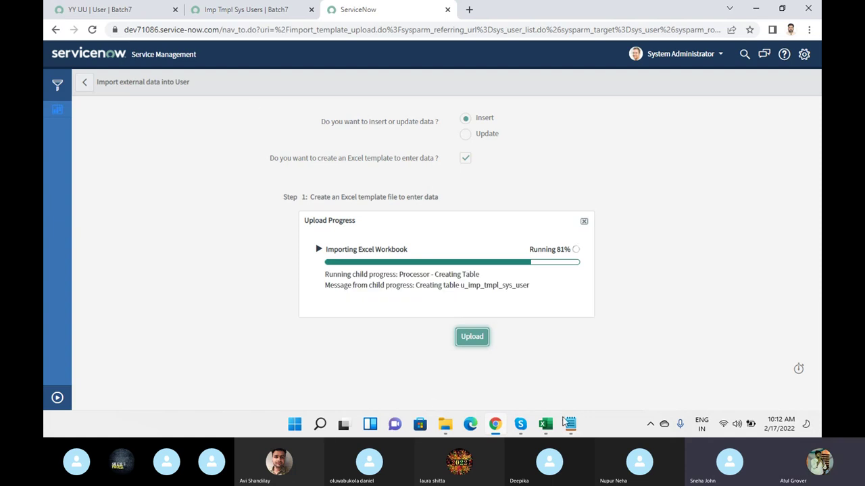
pyautogui.click(570, 424)
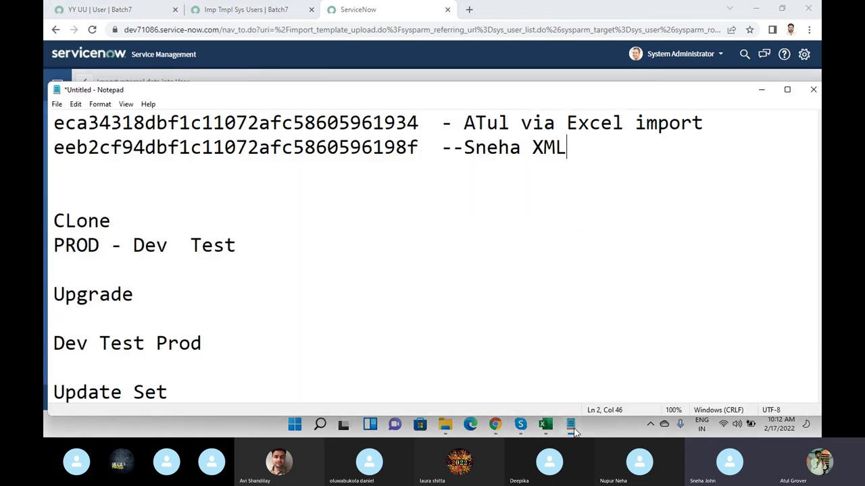
pyautogui.scroll(-2, 235, 211)
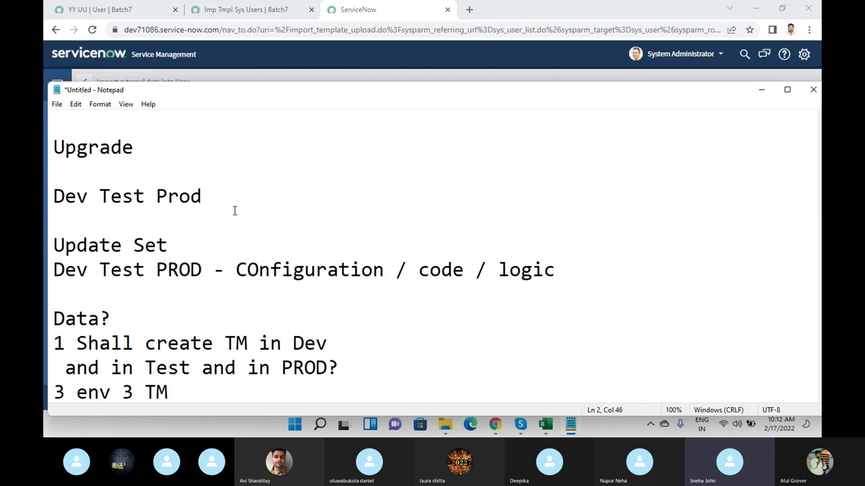
pyautogui.hotkey('alt', 'Tab')
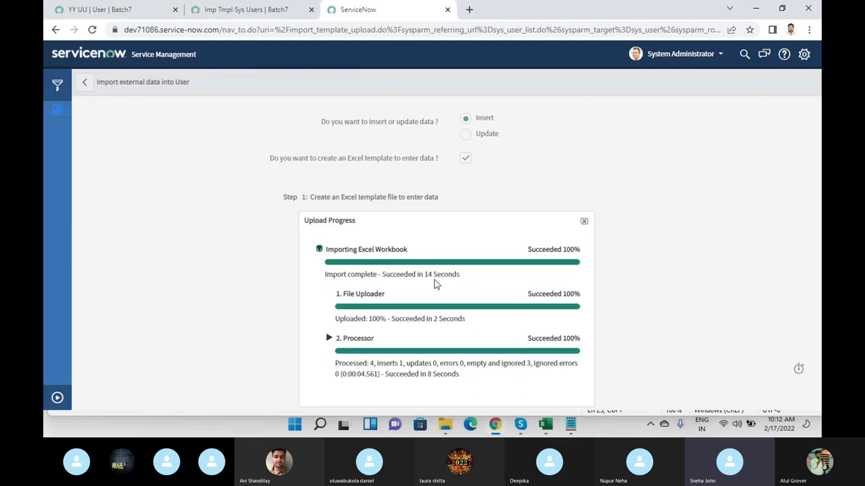
pyautogui.click(543, 399)
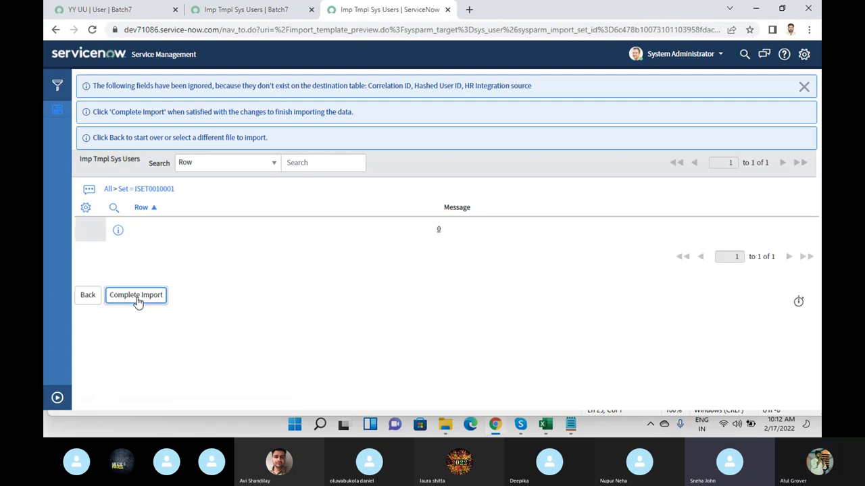
# - Complete the import and open the newly imported user record
pyautogui.click(137, 298)
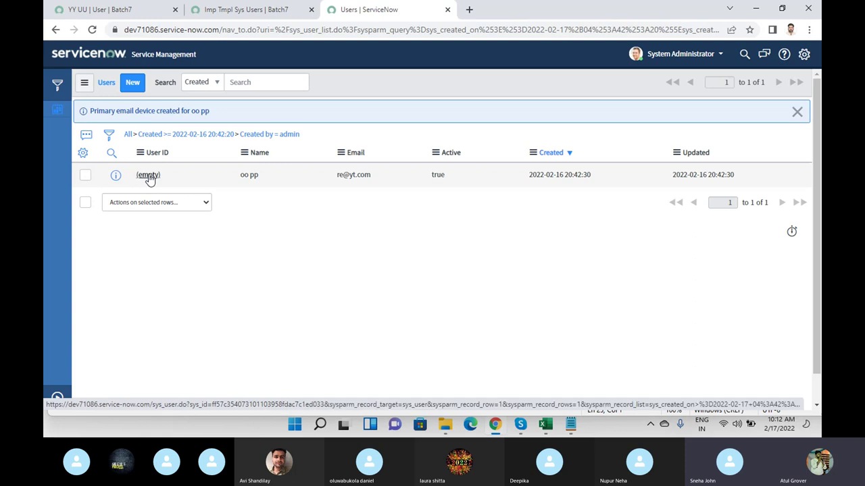
pyautogui.click(149, 177)
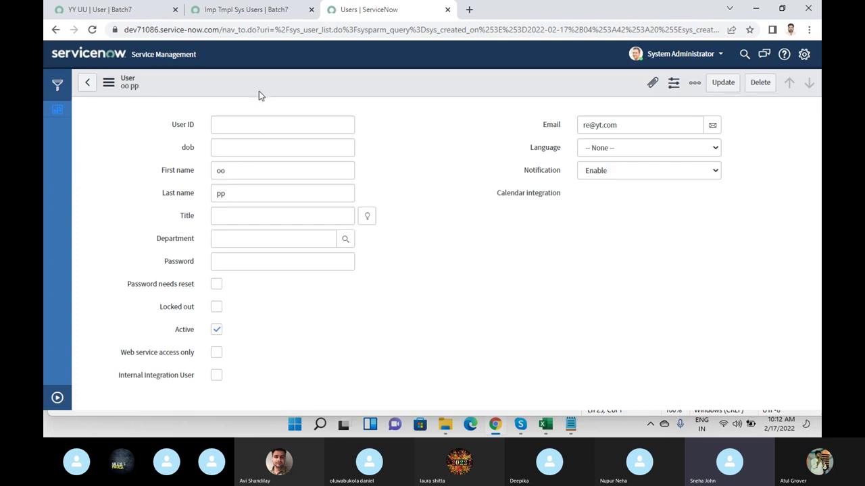
pyautogui.rightClick(258, 81)
pyautogui.click(230, 70)
pyautogui.rightClick(230, 70)
pyautogui.click(199, 77)
pyautogui.rightClick(199, 77)
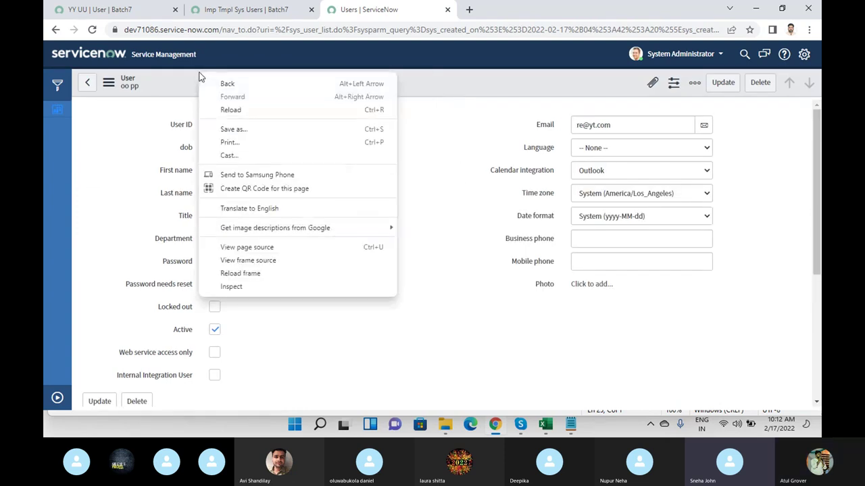
pyautogui.click(430, 83)
# - Copy the user record's sys_id from the form header menu and switch to Notepad
pyautogui.rightClick(433, 81)
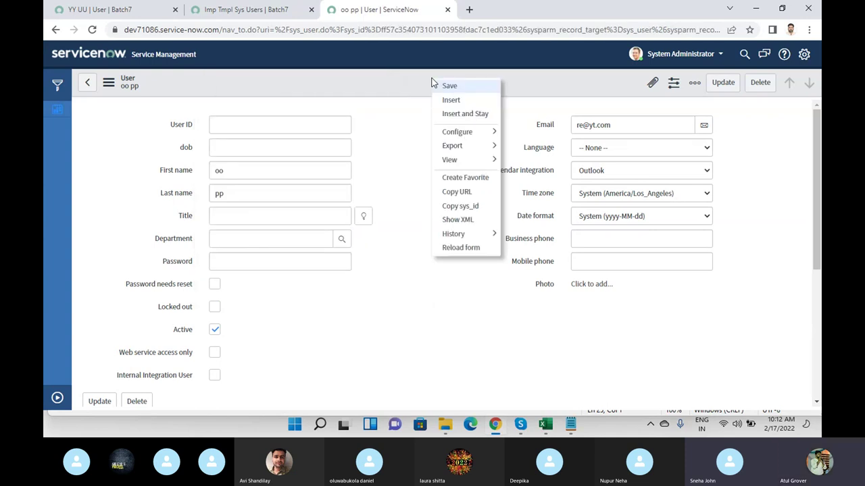
pyautogui.click(451, 209)
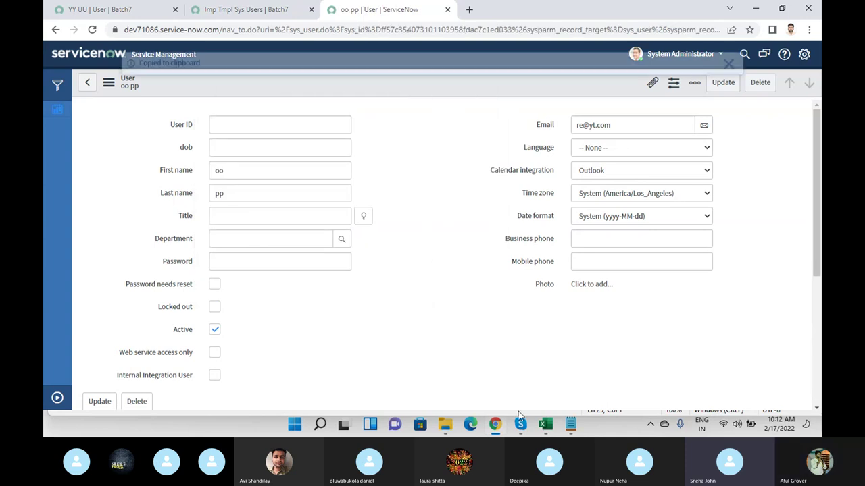
pyautogui.click(570, 424)
pyautogui.scroll(10, 499, 200)
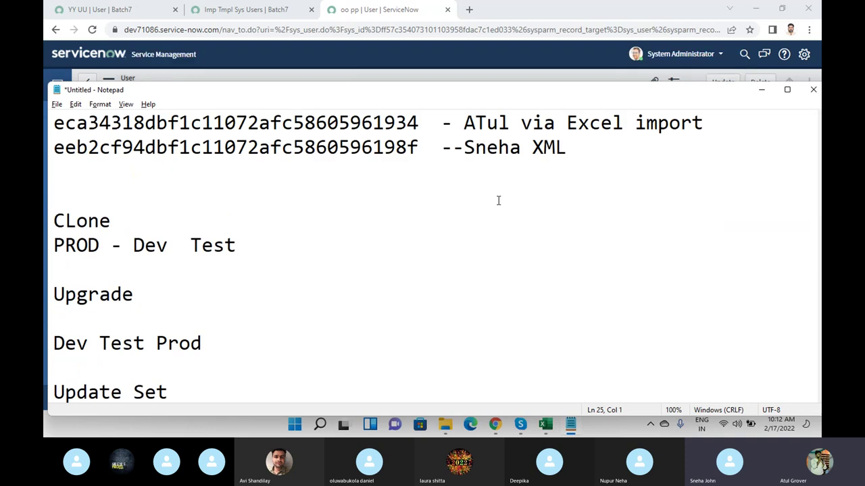
# - Paste the copied sys_id on a new line below line 1
pyautogui.click(717, 125)
pyautogui.press('Return')
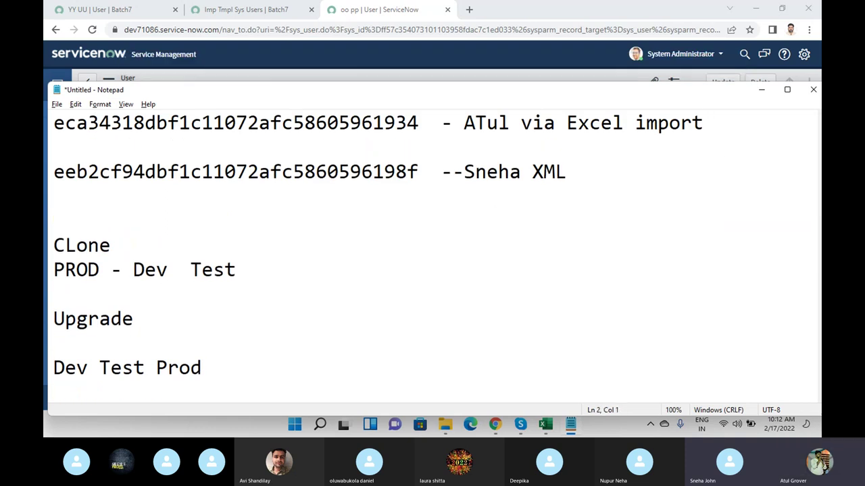
pyautogui.hotkey('ctrl', 'v')
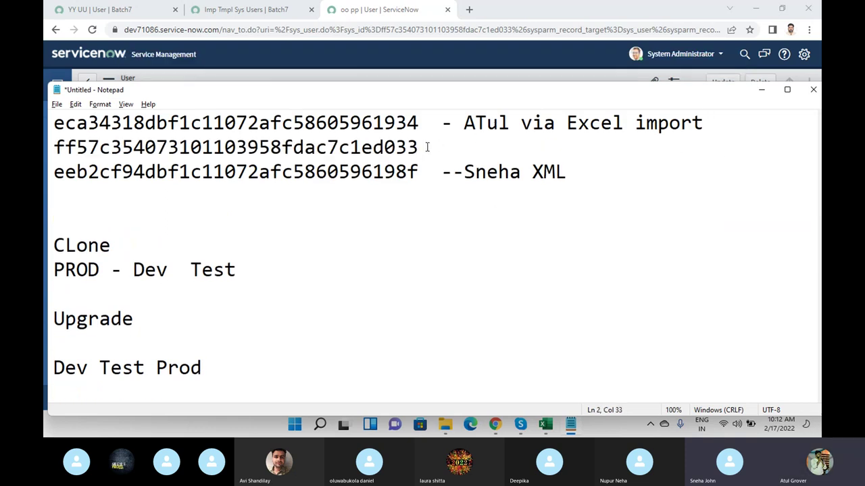
pyautogui.moveTo(422, 147); pyautogui.dragTo(52, 146)
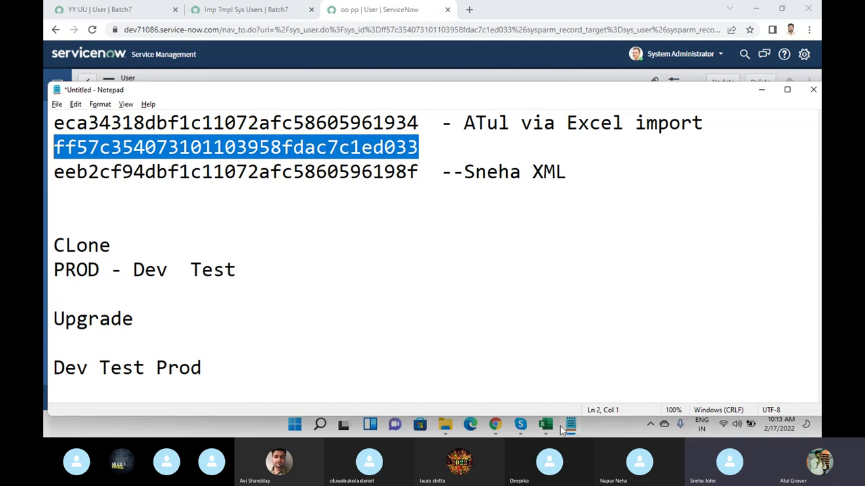
# - Highlight the Excel Import option lines in the notes
pyautogui.click(252, 241)
pyautogui.scroll(-1, 252, 241)
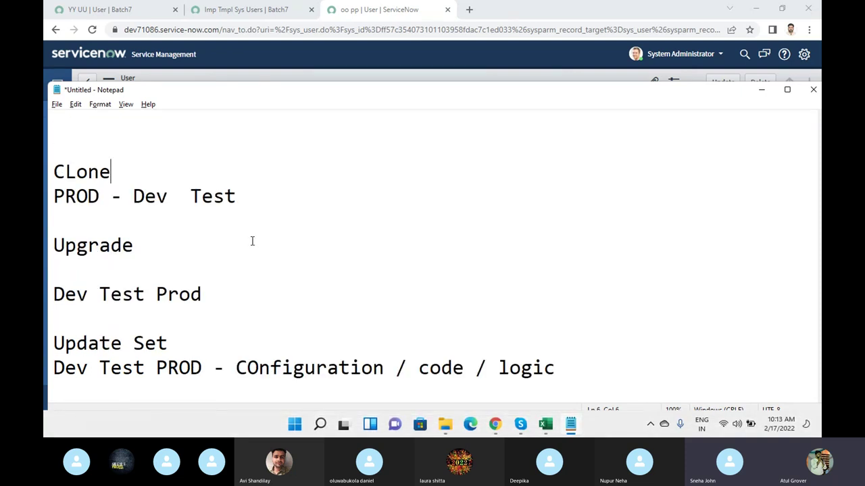
pyautogui.scroll(-4, 155, 340)
pyautogui.moveTo(57, 224); pyautogui.dragTo(320, 270)
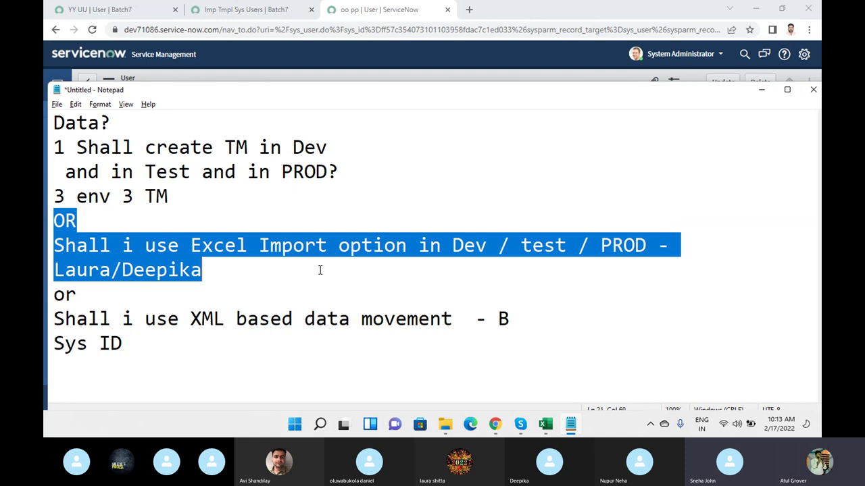
# - Export the other instance's user record as XML from its form menu
pyautogui.click(129, 9)
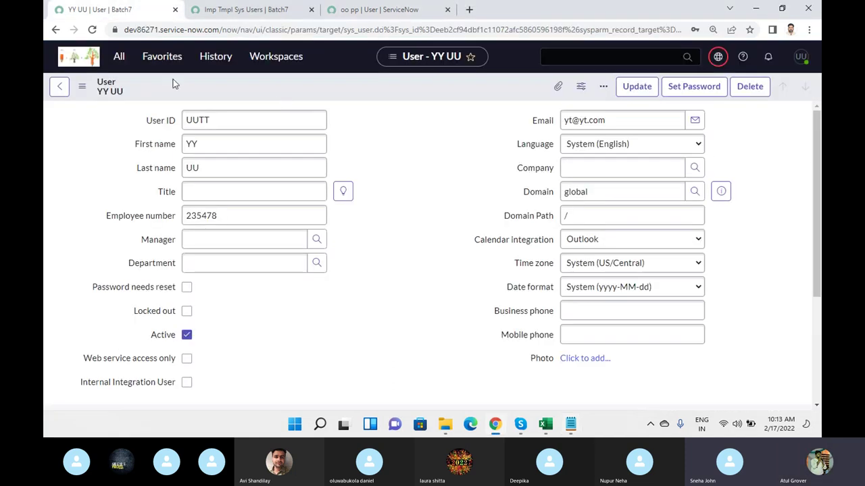
pyautogui.rightClick(343, 88)
pyautogui.moveTo(397, 246)
pyautogui.moveTo(415, 161)
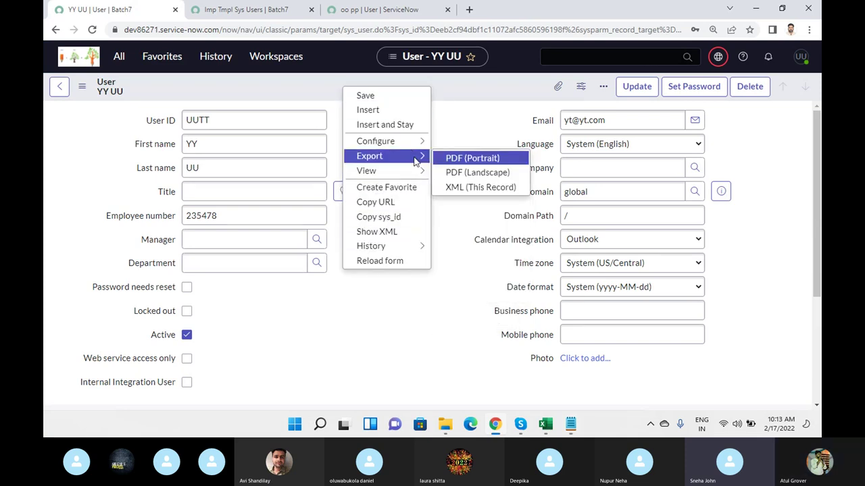
pyautogui.click(461, 189)
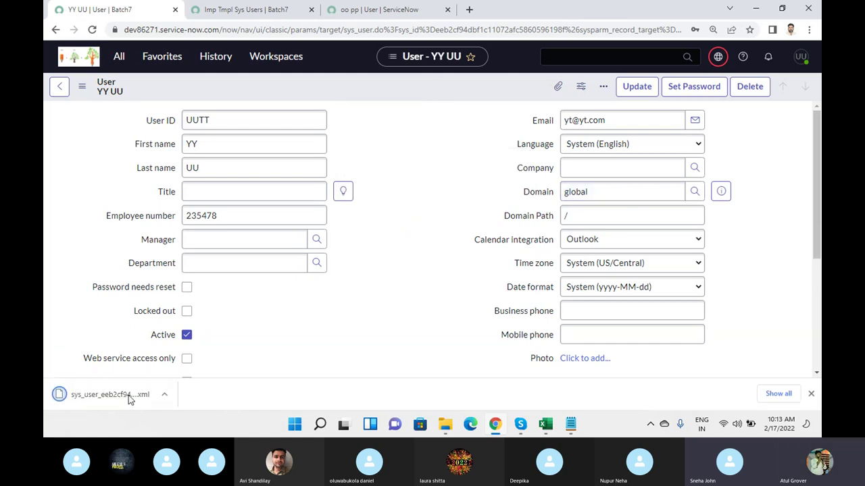
pyautogui.click(376, 12)
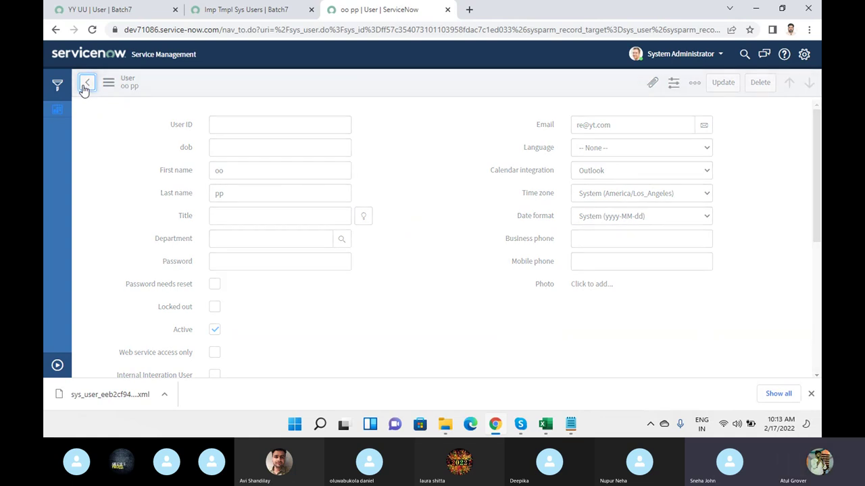
# - Return to the filtered Users list and choose Import XML from the Email column menu
pyautogui.click(86, 84)
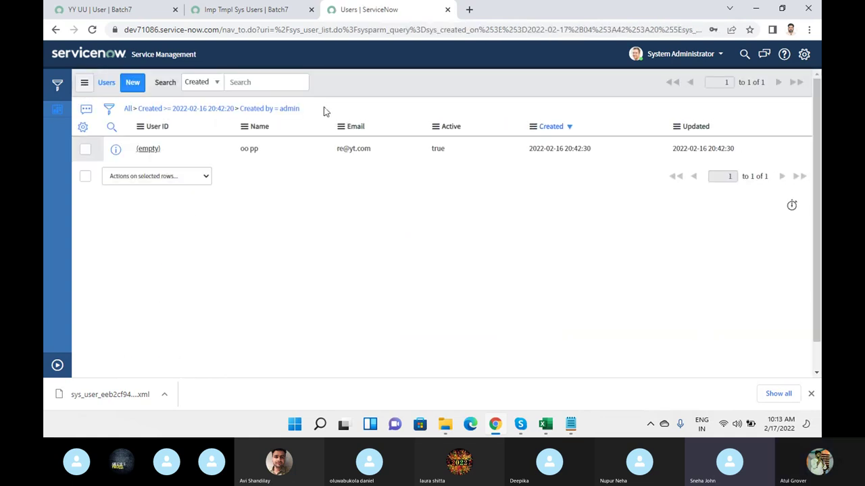
pyautogui.click(341, 127)
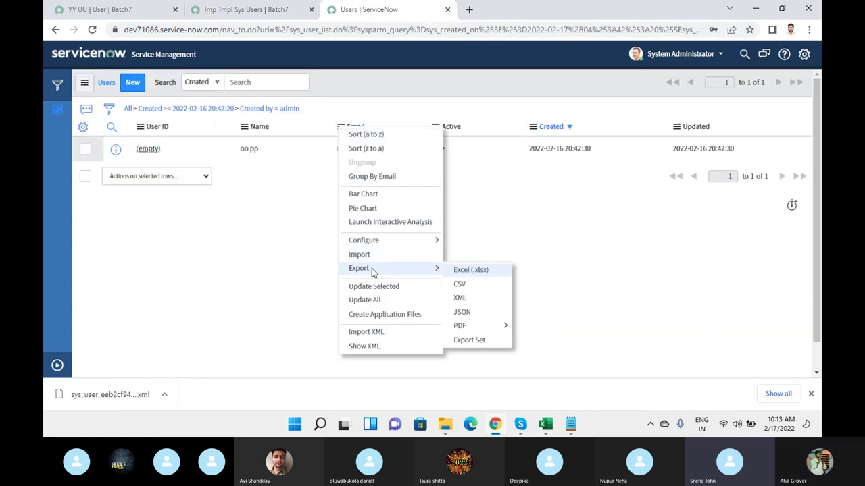
pyautogui.moveTo(382, 268)
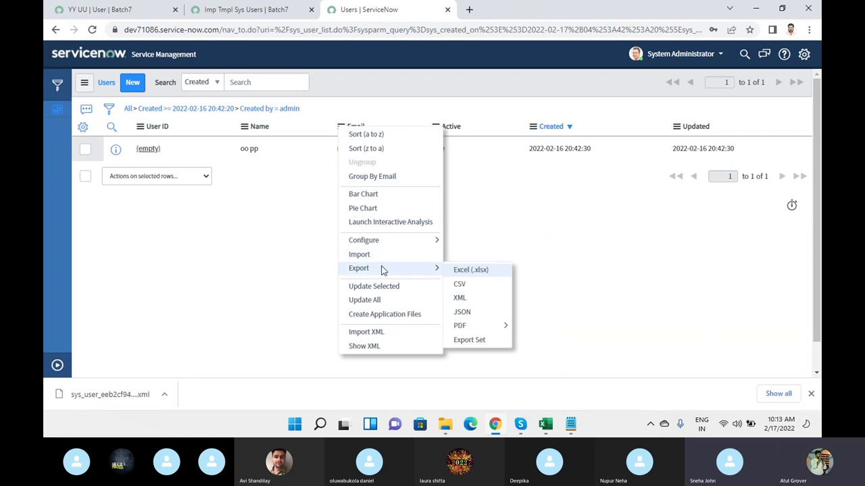
pyautogui.click(460, 298)
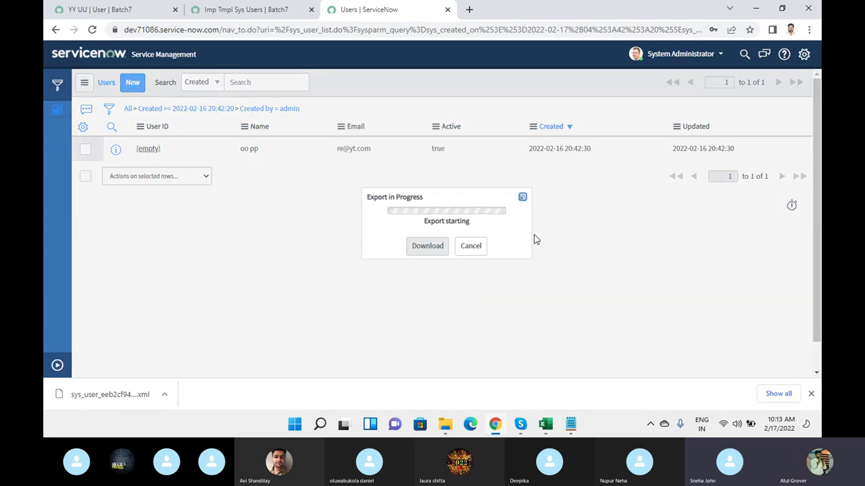
pyautogui.click(472, 247)
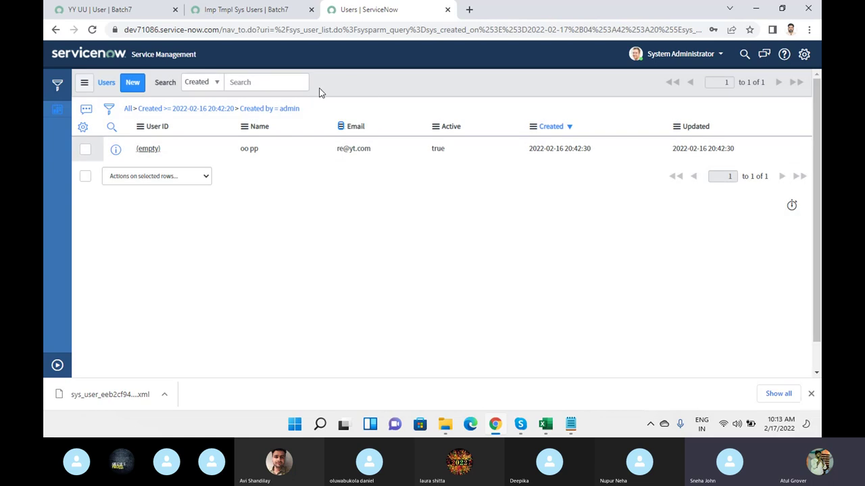
pyautogui.click(341, 127)
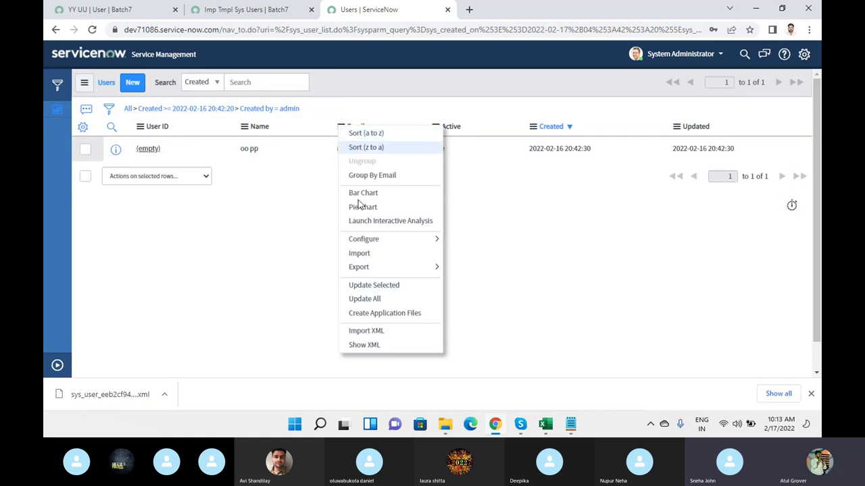
pyautogui.click(379, 331)
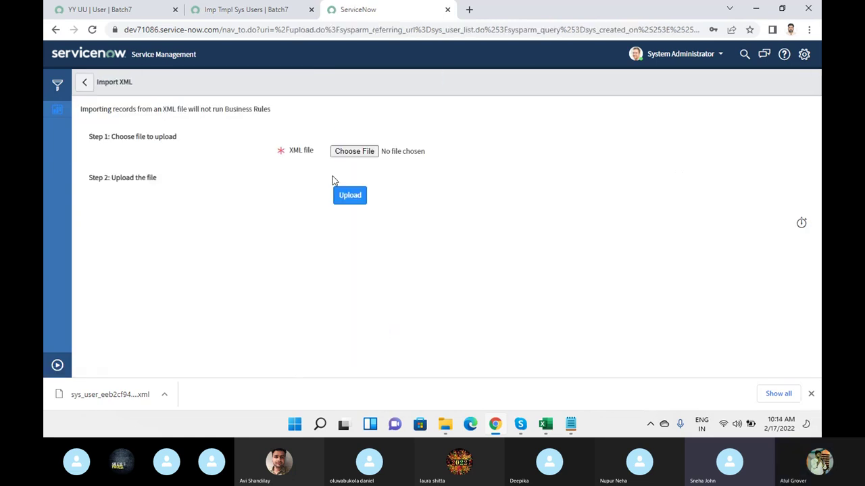
# - Upload the exported sys_user XML file
pyautogui.click(354, 152)
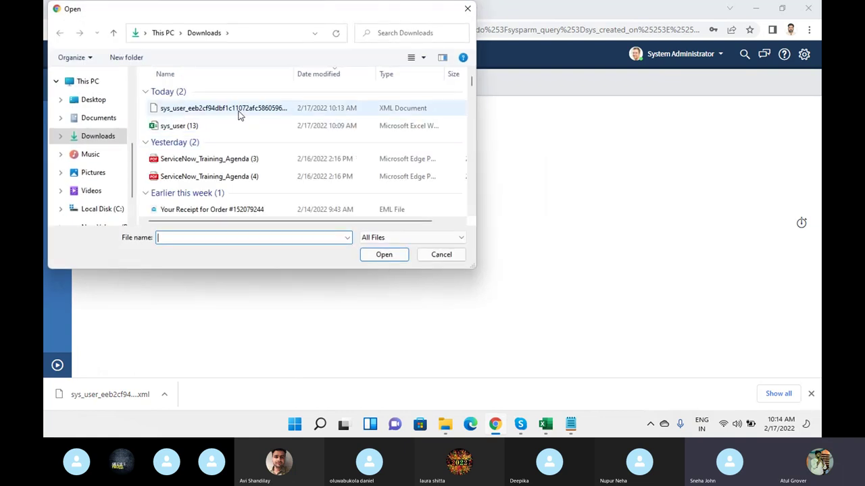
pyautogui.click(238, 115)
pyautogui.click(381, 255)
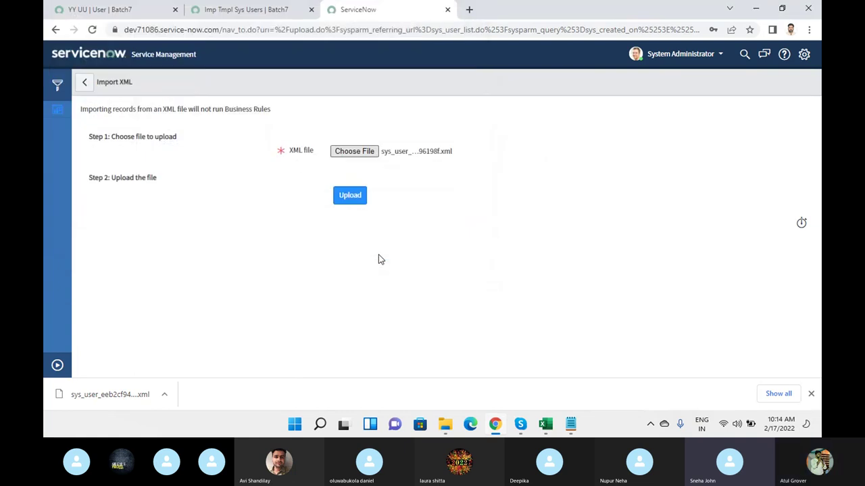
pyautogui.click(350, 196)
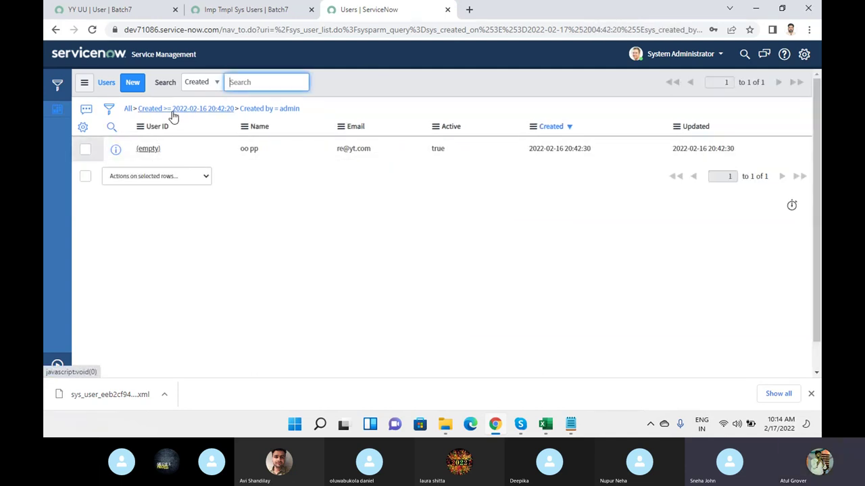
# - Remove the list filters to show all 624 users and open the UUTT user record
pyautogui.click(237, 109)
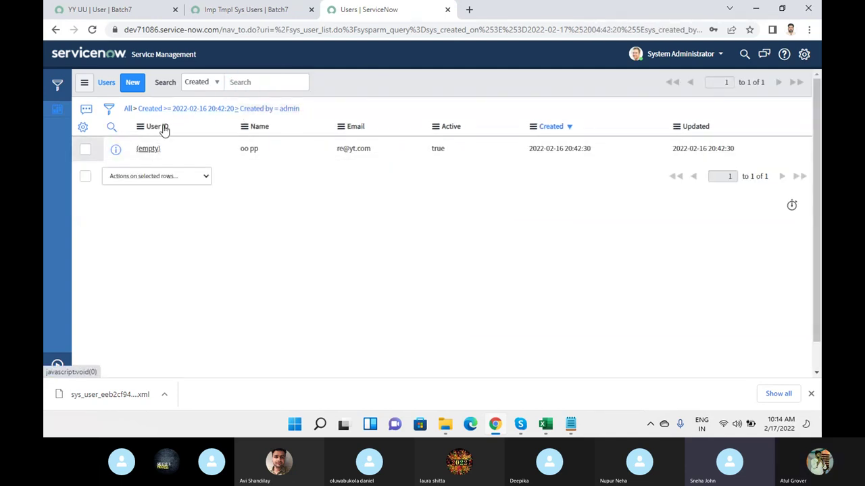
pyautogui.click(127, 109)
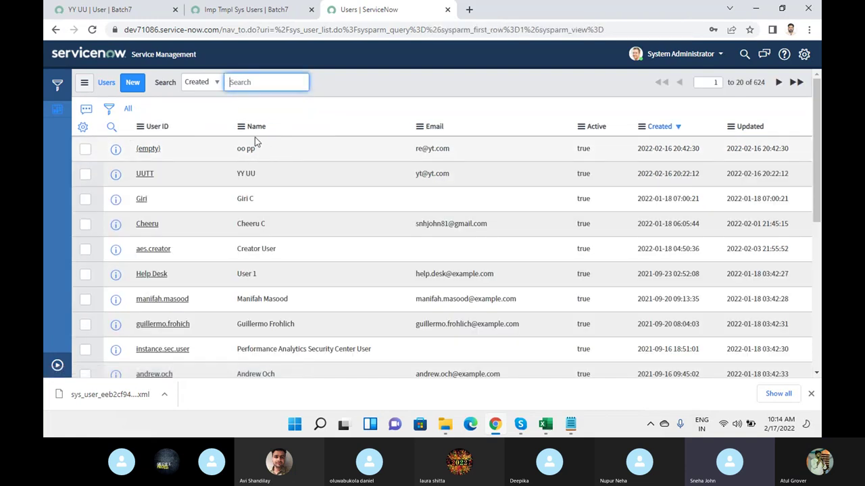
pyautogui.click(112, 126)
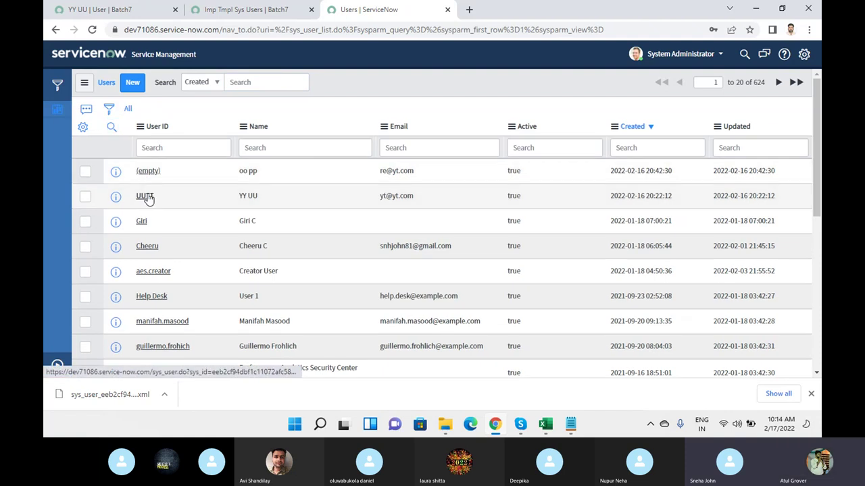
pyautogui.click(147, 197)
pyautogui.rightClick(281, 80)
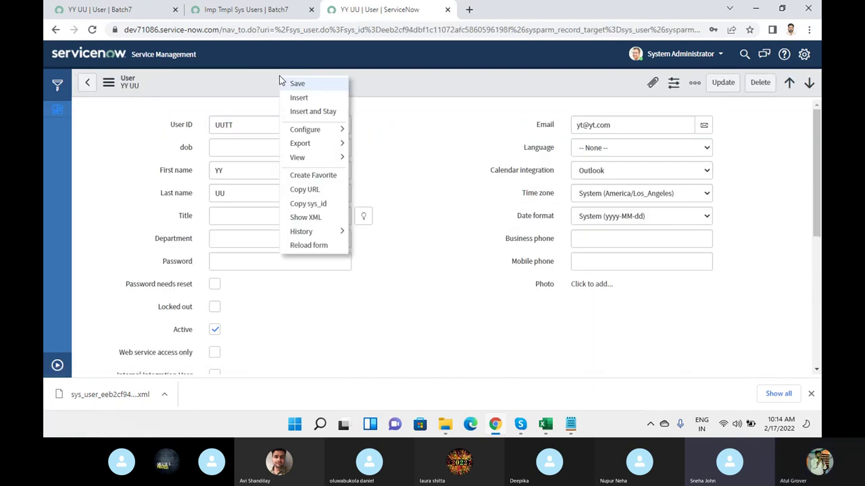
# - Copy the UUTT user's sys_id and paste it on a new line below the XML note
pyautogui.click(308, 203)
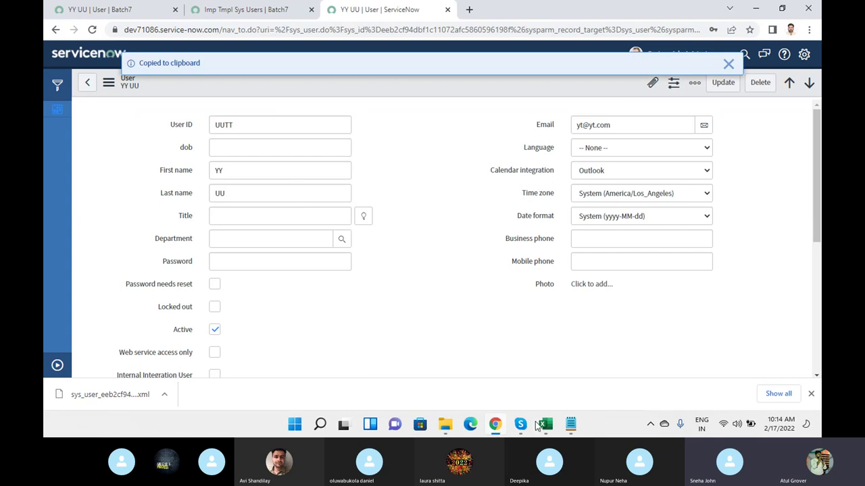
pyautogui.click(571, 424)
pyautogui.scroll(-5, 408, 227)
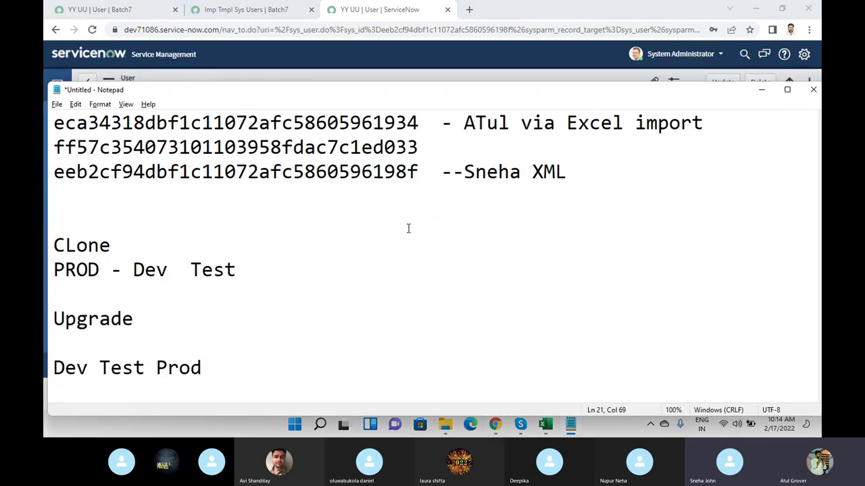
pyautogui.click(579, 169)
pyautogui.press('Return')
pyautogui.hotkey('ctrl', 'v')
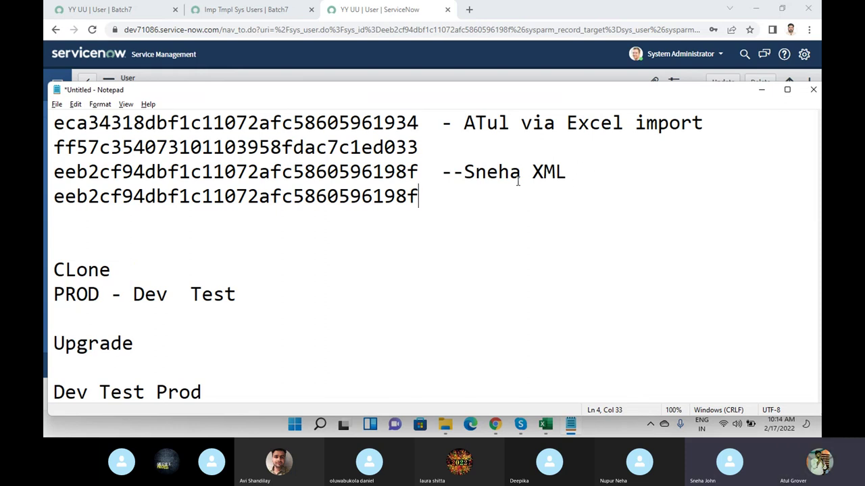
# - Select the two matching sys_id lines and highlight the XML based data movement question
pyautogui.moveTo(418, 197); pyautogui.dragTo(373, 202)
pyautogui.click(69, 212)
pyautogui.moveTo(69, 212); pyautogui.dragTo(45, 196)
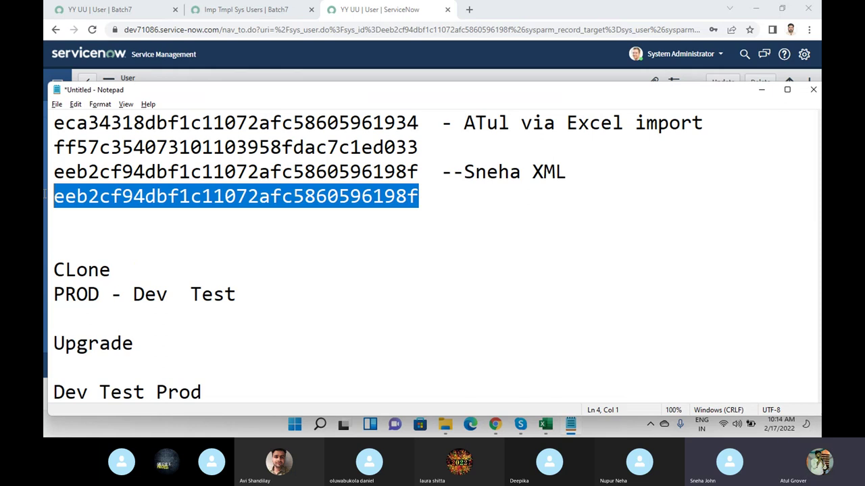
pyautogui.moveTo(44, 194); pyautogui.dragTo(46, 177)
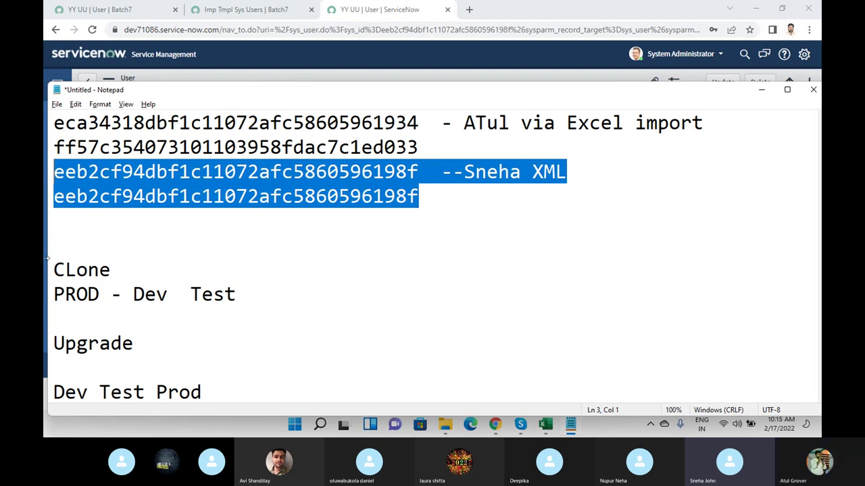
pyautogui.scroll(-10, 277, 231)
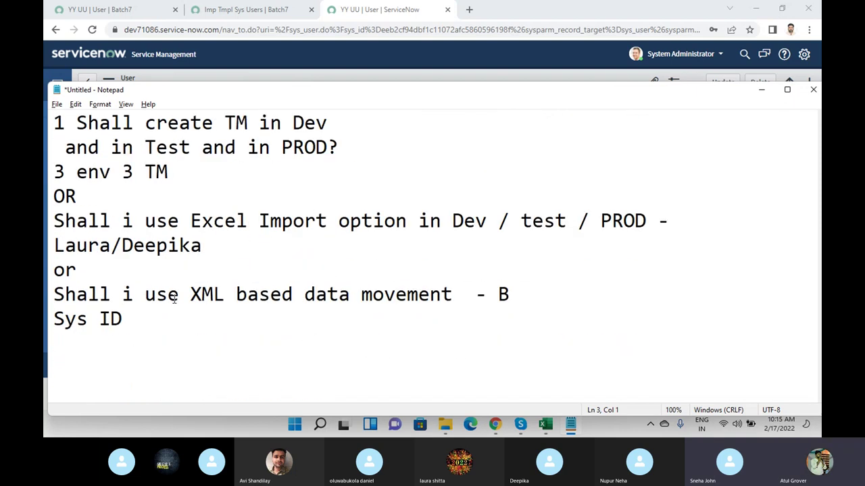
pyautogui.moveTo(54, 293); pyautogui.dragTo(517, 295)
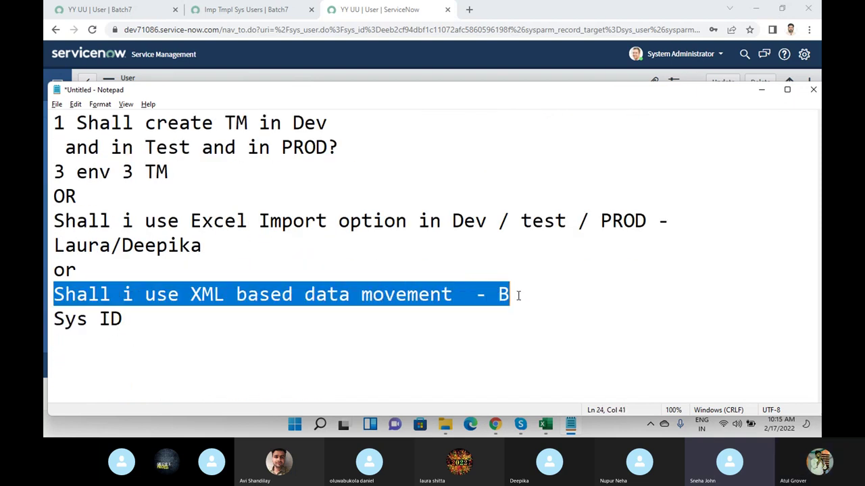
pyautogui.scroll(5, 518, 295)
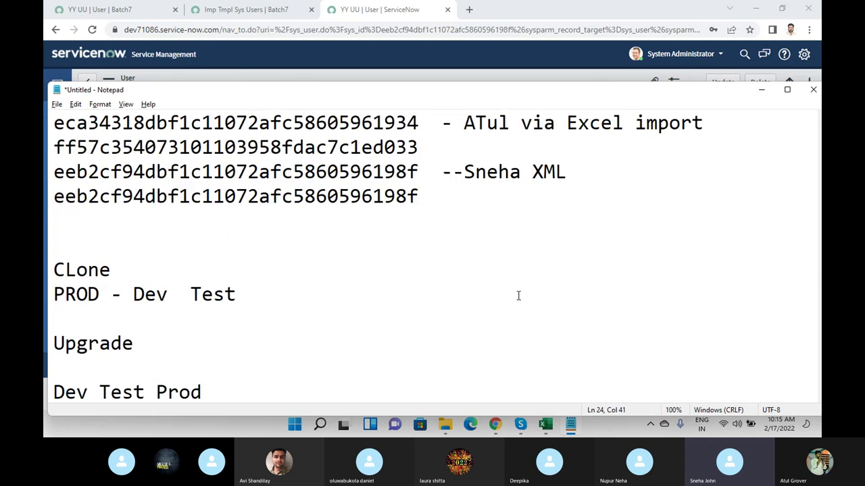
pyautogui.moveTo(426, 195); pyautogui.dragTo(48, 172)
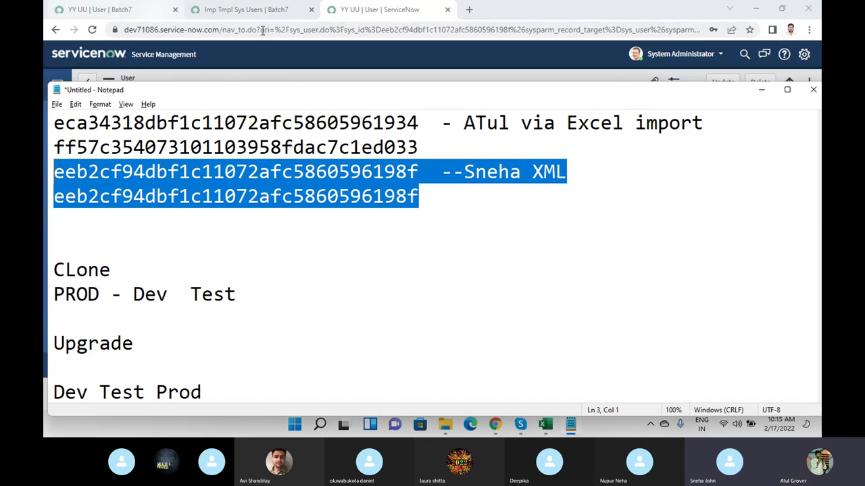
pyautogui.moveTo(517, 421)
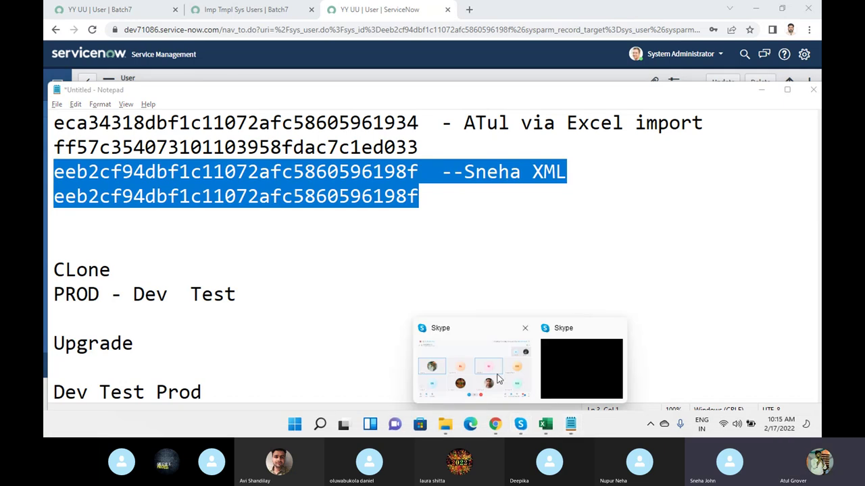
pyautogui.click(464, 363)
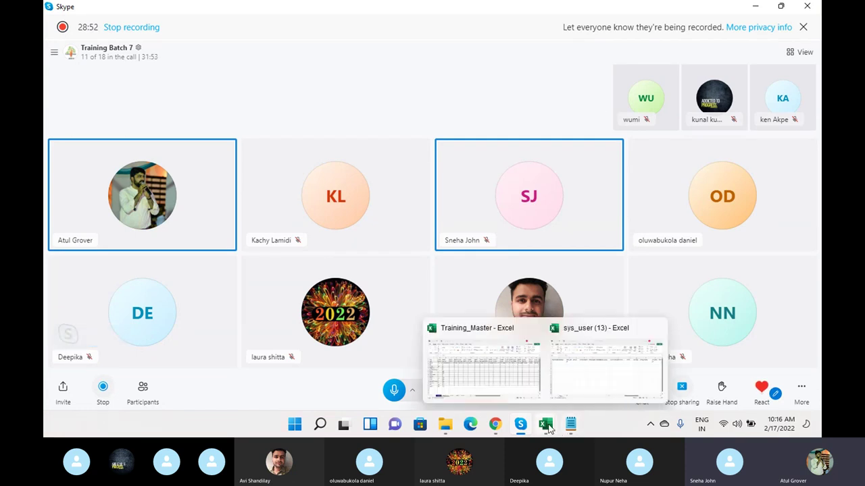
pyautogui.click(570, 424)
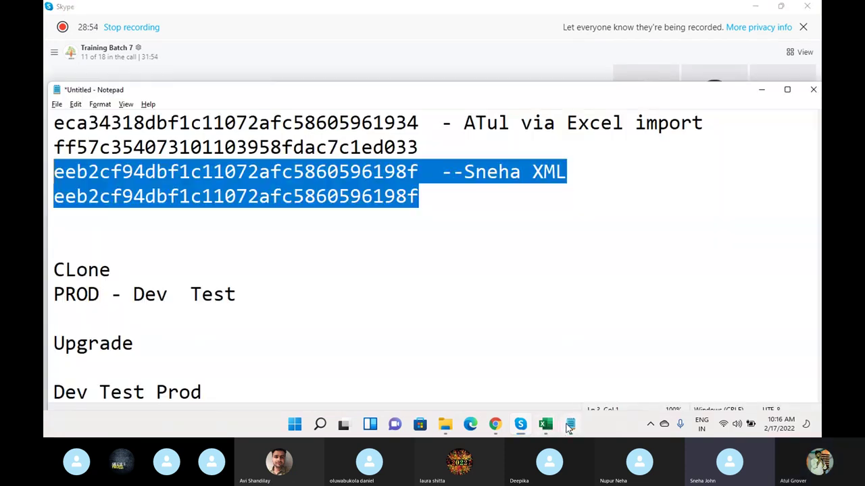
pyautogui.click(301, 246)
pyautogui.scroll(-5, 299, 245)
pyautogui.scroll(2, 299, 245)
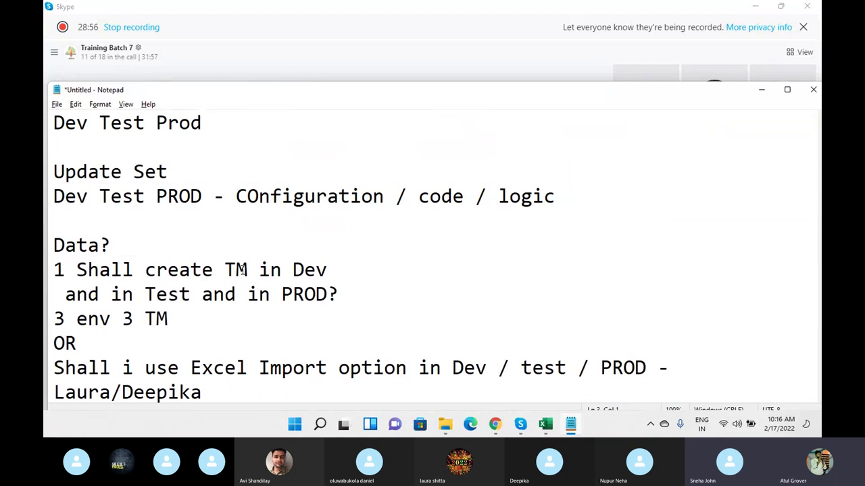
pyautogui.moveTo(66, 295); pyautogui.dragTo(191, 307)
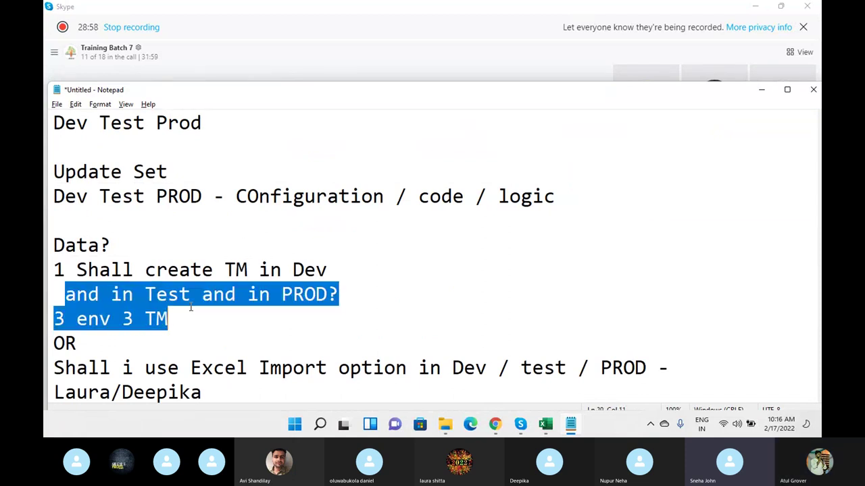
pyautogui.press('BackSpace')
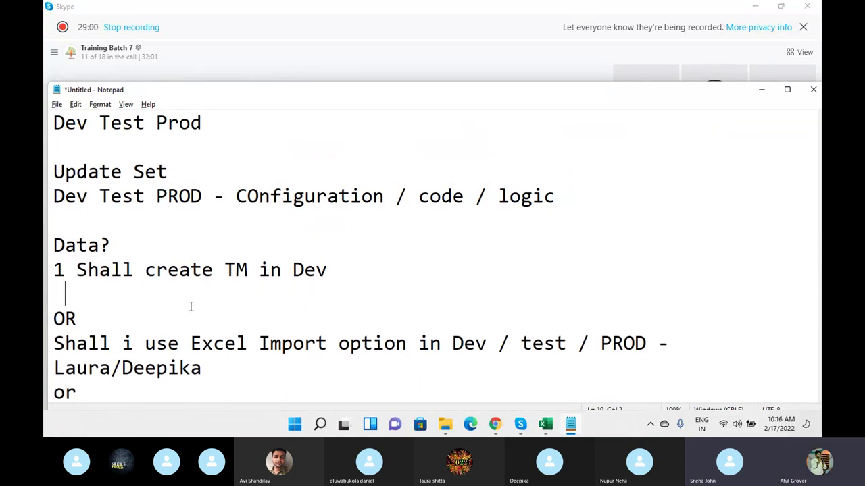
pyautogui.moveTo(339, 269); pyautogui.dragTo(110, 270)
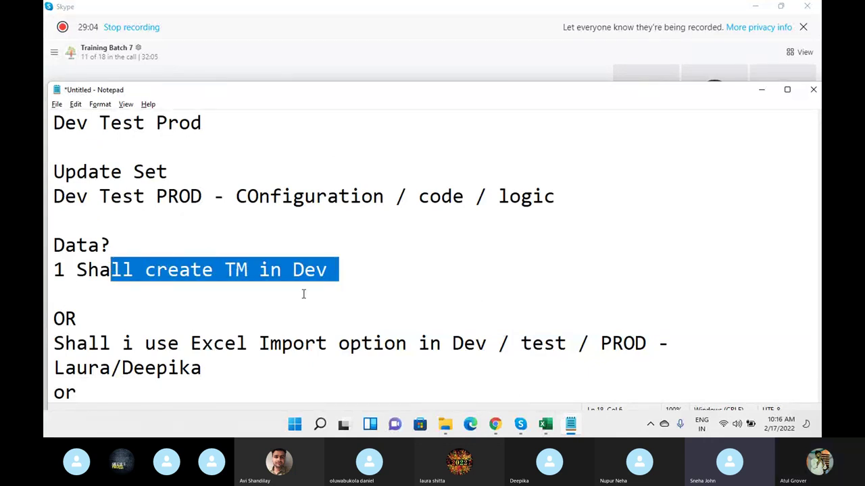
pyautogui.scroll(-2, 327, 270)
pyautogui.moveTo(53, 294); pyautogui.dragTo(524, 297)
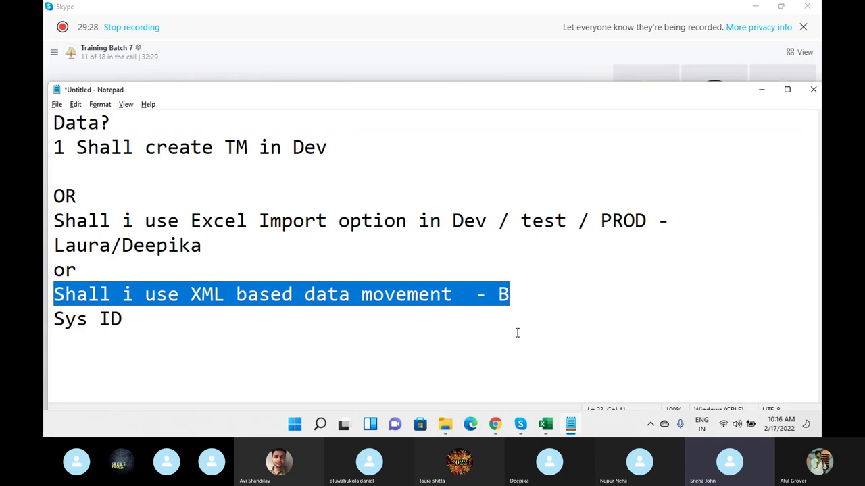
pyautogui.moveTo(339, 148); pyautogui.dragTo(74, 147)
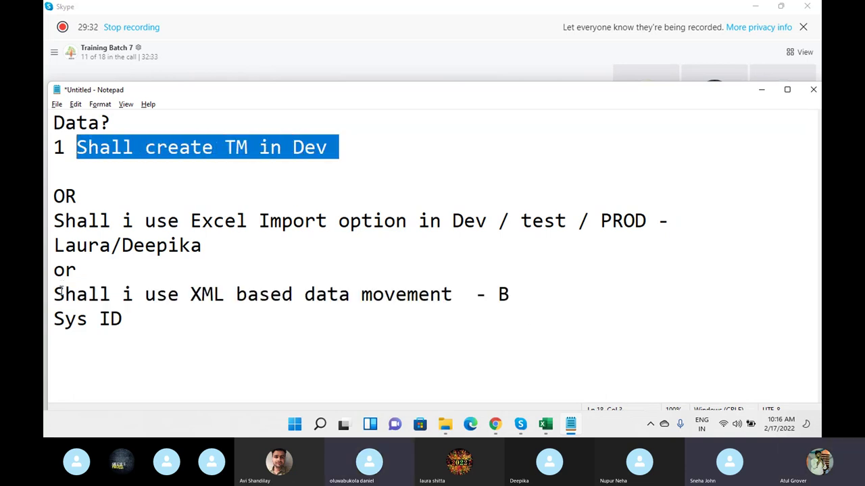
pyautogui.moveTo(54, 295); pyautogui.dragTo(511, 288)
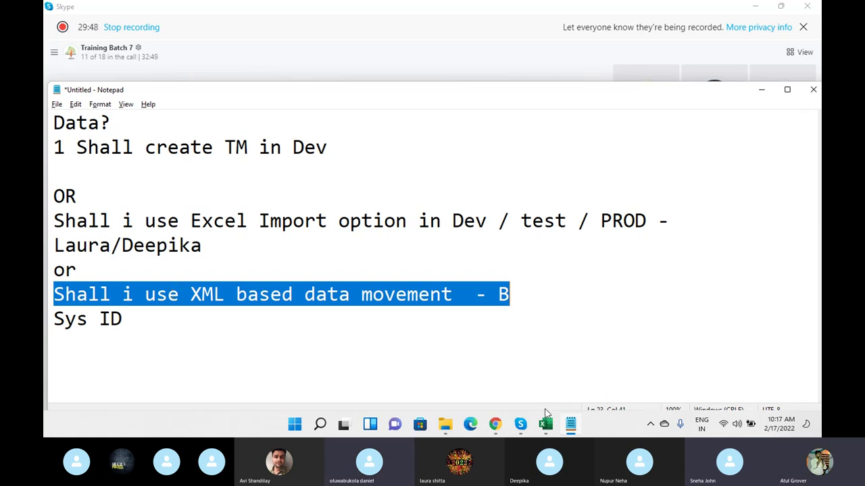
# - Return to the Users list and browse Personalize List Columns fields down to Updates
pyautogui.moveTo(498, 427)
pyautogui.click(499, 374)
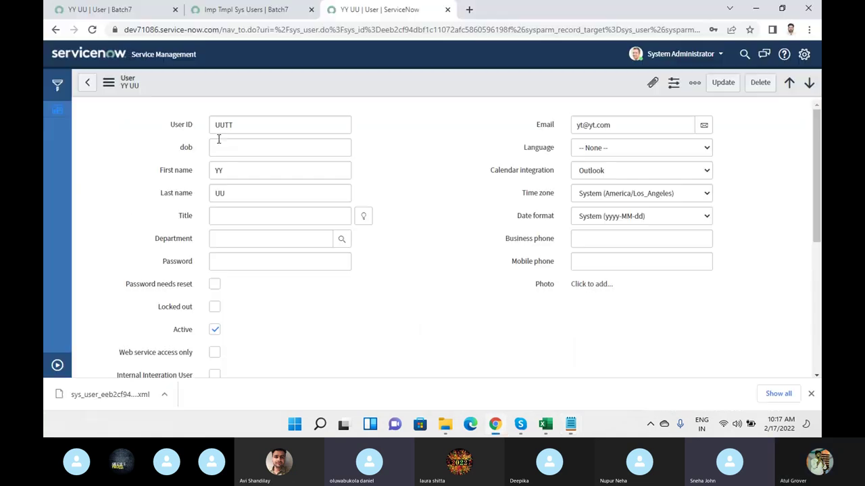
pyautogui.click(86, 83)
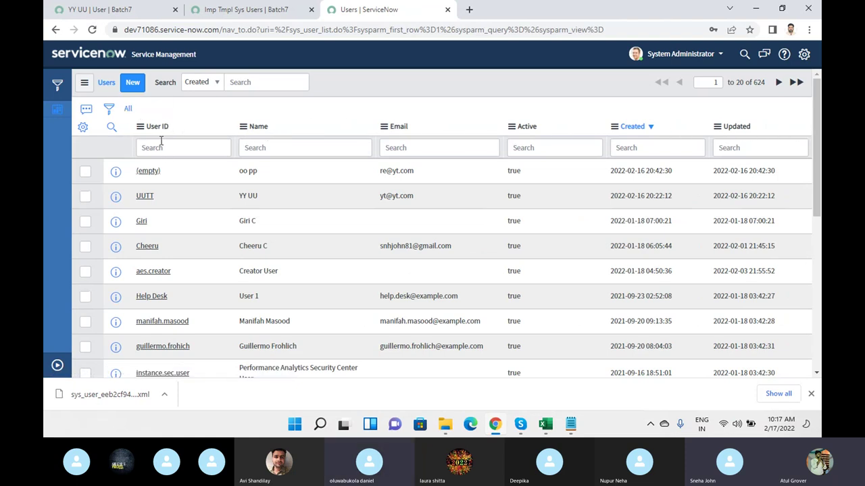
pyautogui.click(83, 126)
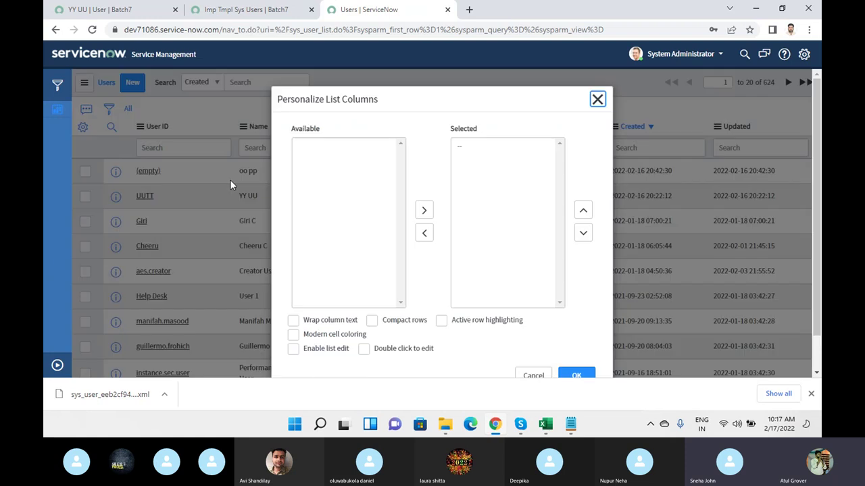
pyautogui.click(330, 177)
pyautogui.press('s')
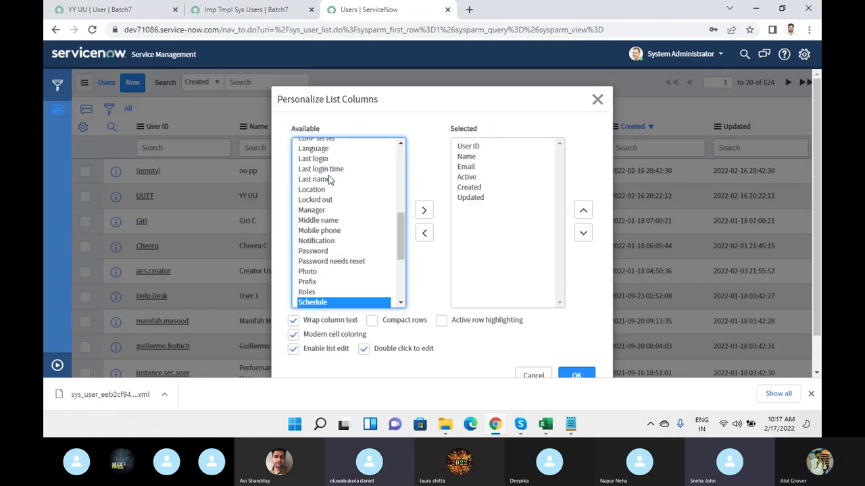
pyautogui.press('Down')
pyautogui.press('Down')
pyautogui.press('Down')
pyautogui.press('Down')
pyautogui.press('Down')
pyautogui.press('Down')
pyautogui.press('Down')
pyautogui.press('Down')
pyautogui.press('Down')
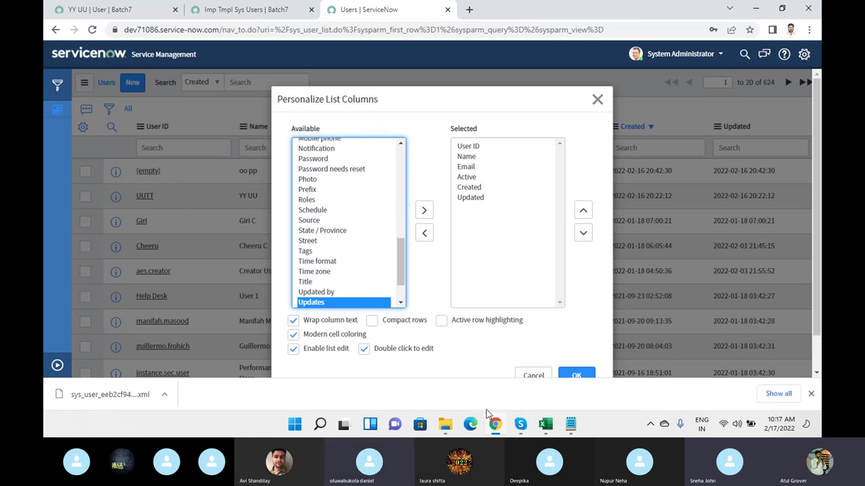
# - Mute a participant in the Skype call
pyautogui.click(526, 426)
pyautogui.click(473, 368)
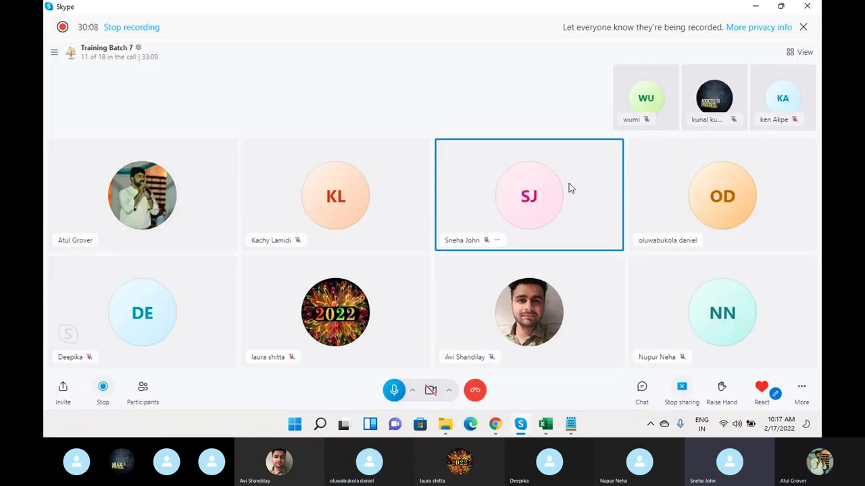
pyautogui.rightClick(715, 195)
pyautogui.click(734, 197)
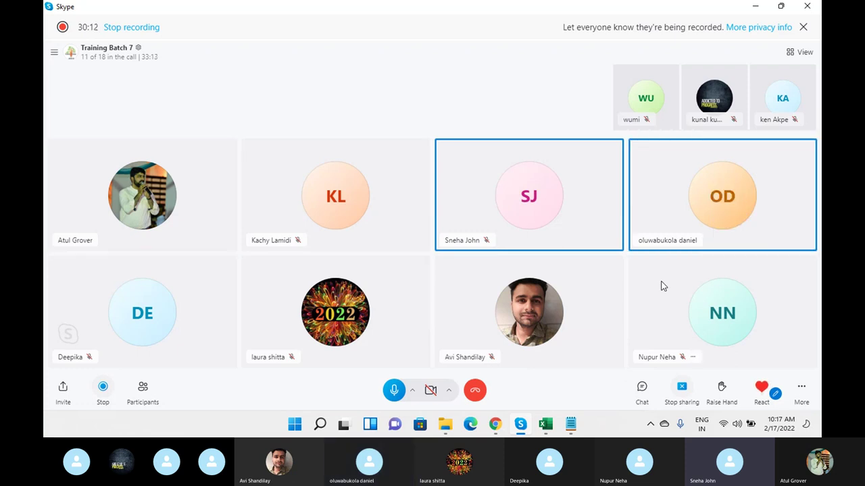
pyautogui.hotkey('alt', 'Tab')
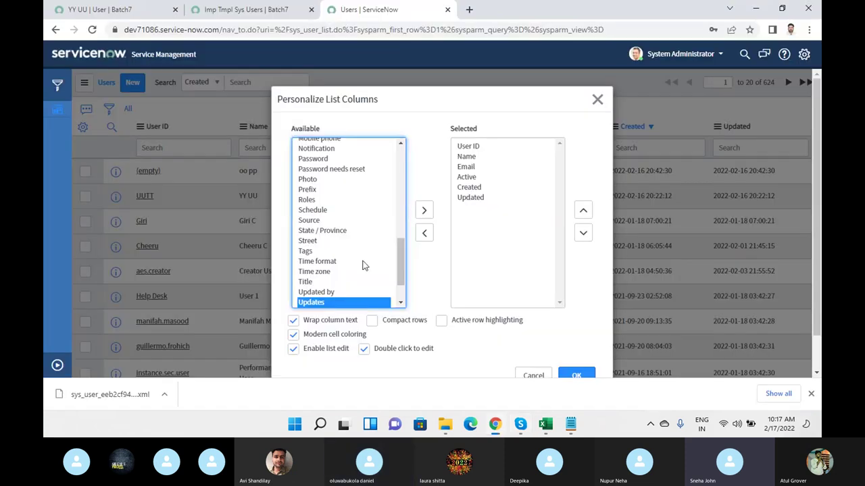
# - Close the column settings without changes and open the list's filter conditions
pyautogui.scroll(-1, 402, 252)
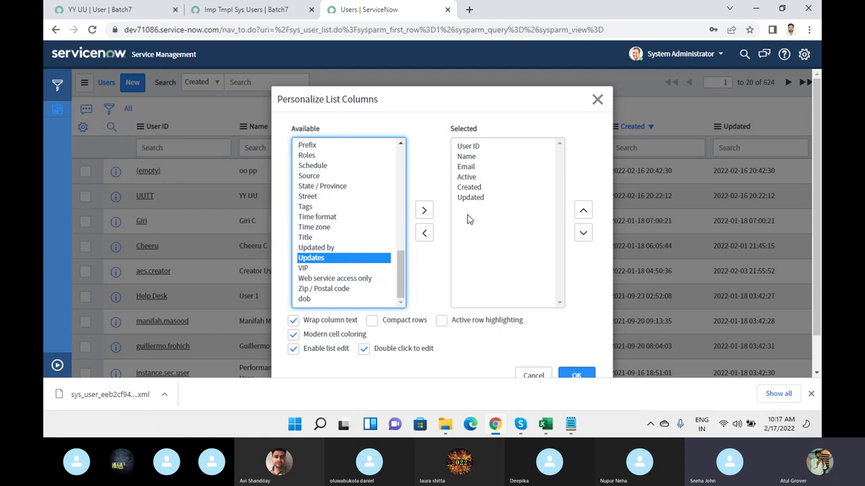
pyautogui.click(597, 100)
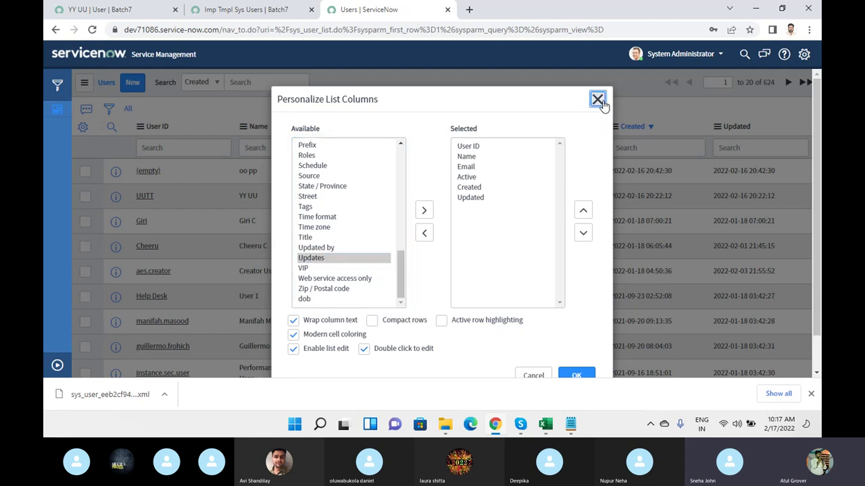
pyautogui.click(107, 110)
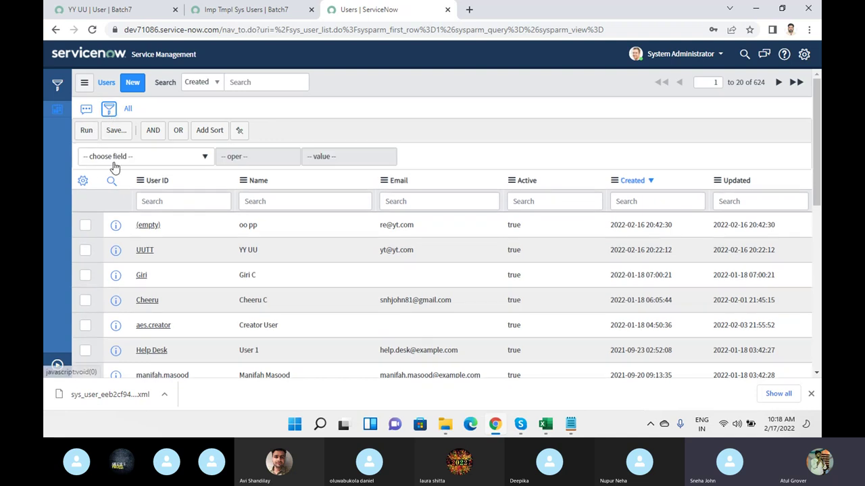
# - Filter the Users list to Sys ID is the pasted sys_id and run it
pyautogui.click(114, 162)
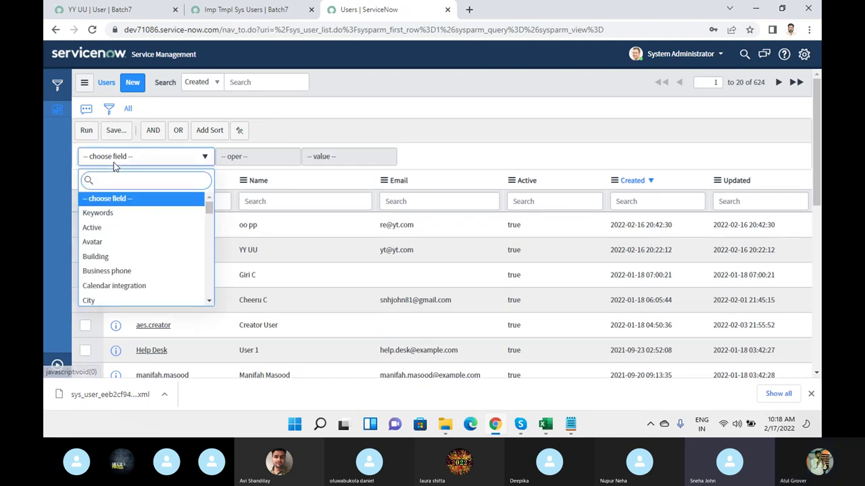
pyautogui.write('sys')
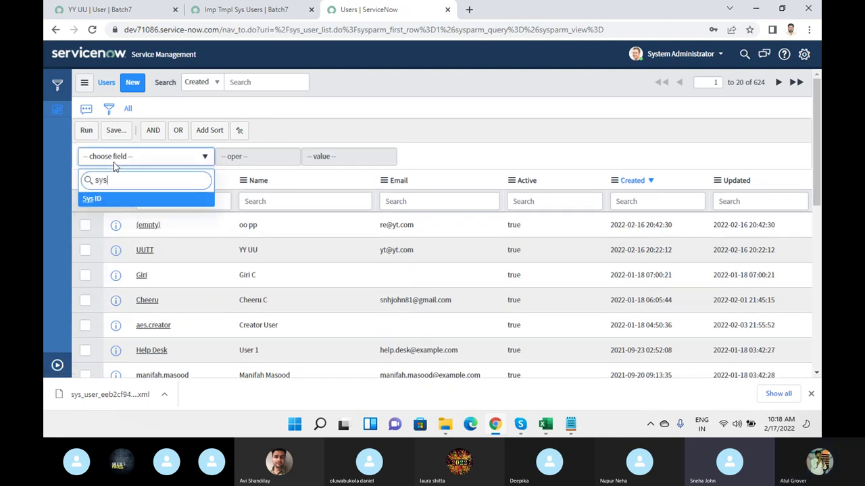
pyautogui.press('Return')
pyautogui.click(295, 158)
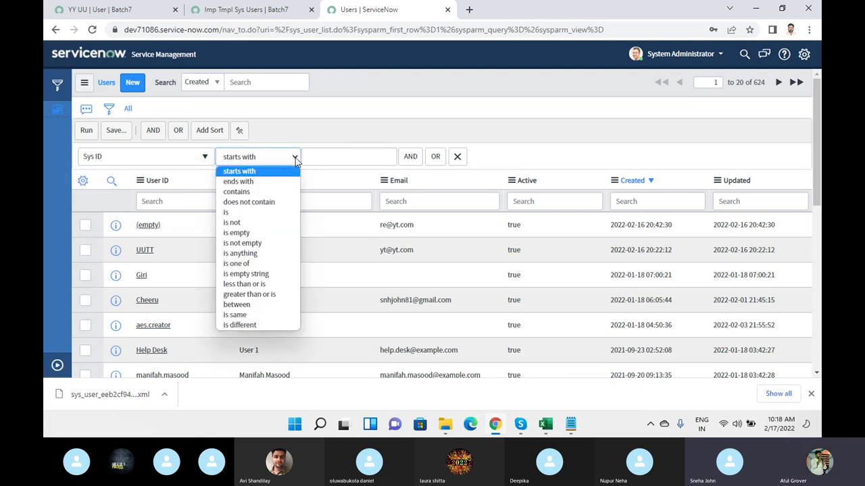
pyautogui.click(258, 213)
pyautogui.click(373, 156)
pyautogui.hotkey('ctrl', 'v')
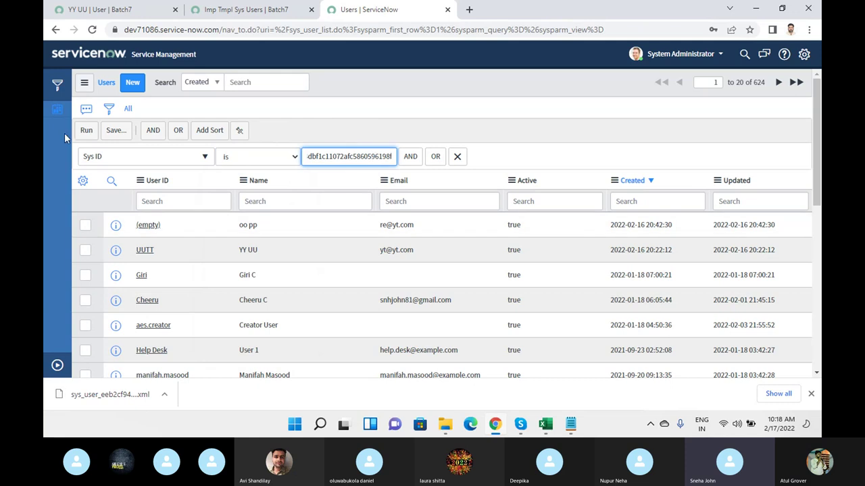
pyautogui.click(80, 135)
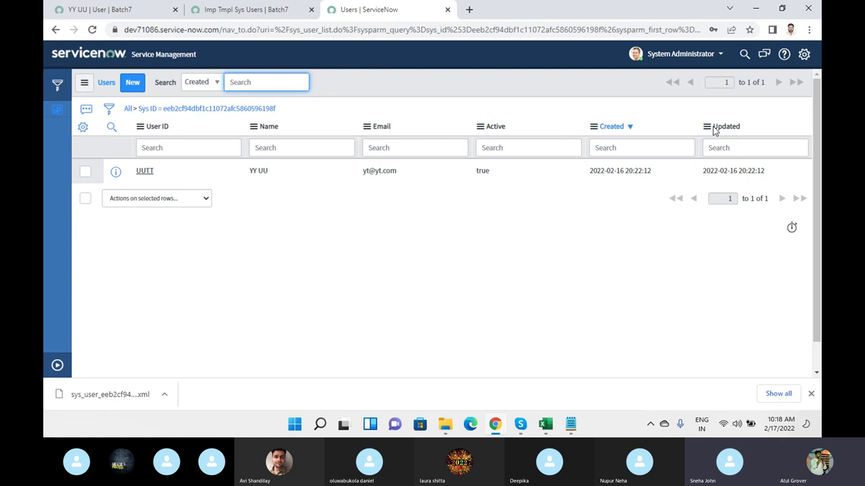
# - Dismiss the download notice and open the Training_Master workbook
pyautogui.click(811, 393)
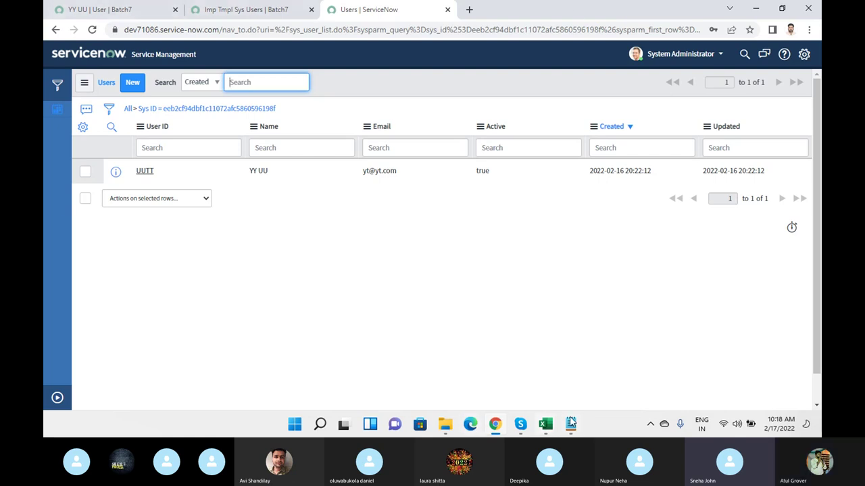
pyautogui.moveTo(555, 423)
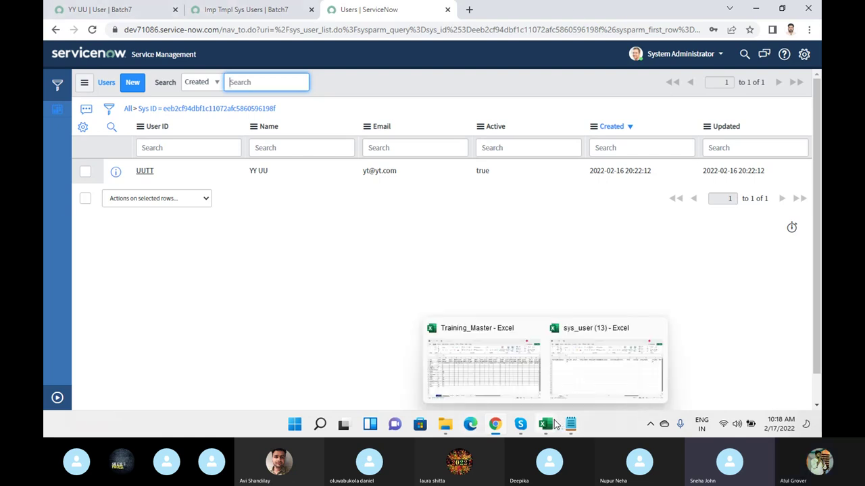
pyautogui.click(491, 383)
pyautogui.click(125, 394)
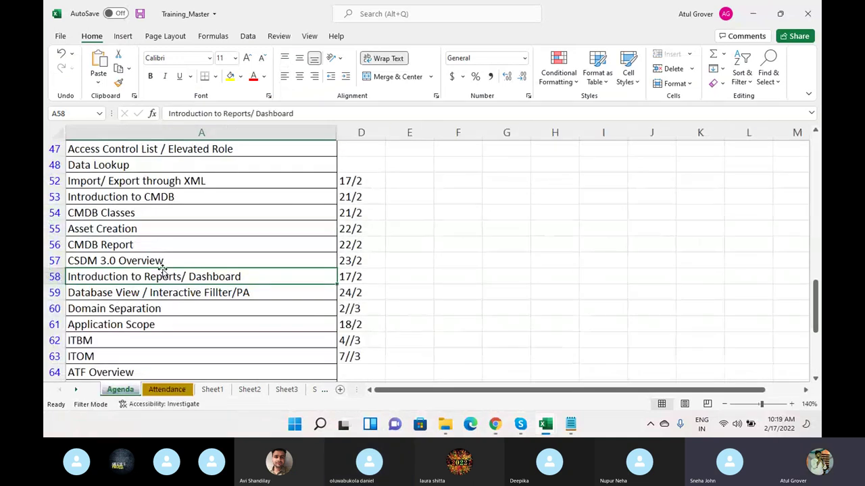
pyautogui.click(168, 181)
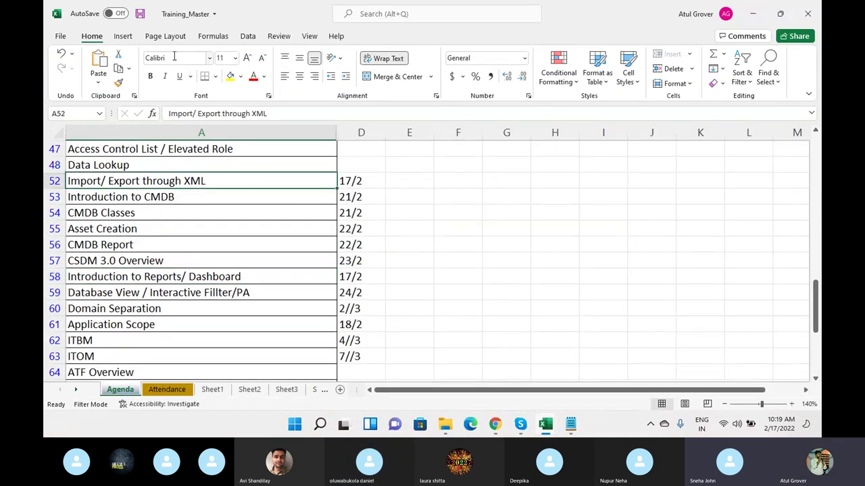
pyautogui.click(230, 75)
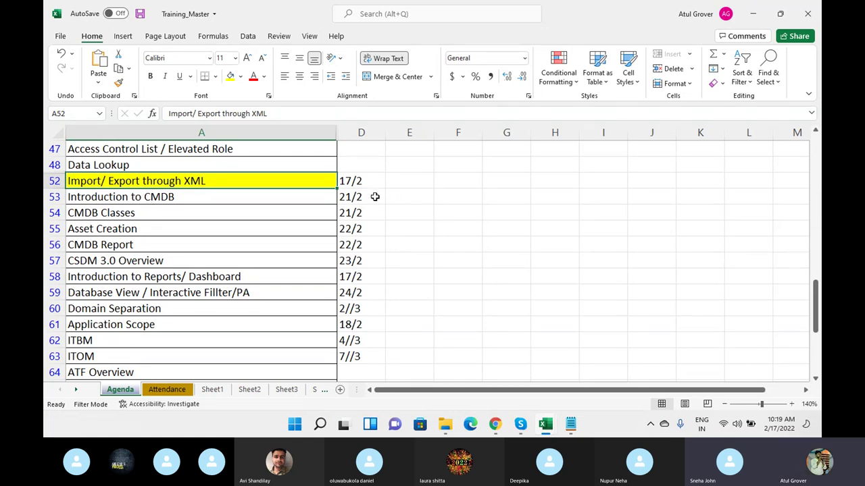
pyautogui.scroll(4, 375, 197)
pyautogui.scroll(-6, 374, 198)
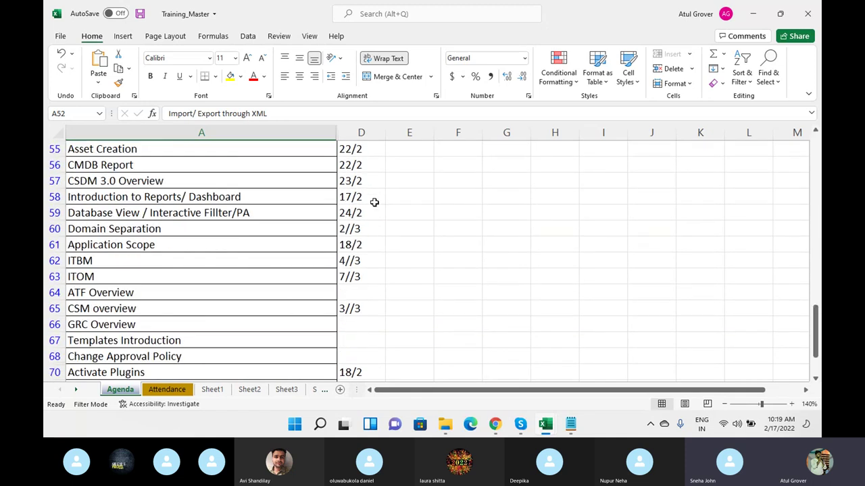
pyautogui.click(775, 424)
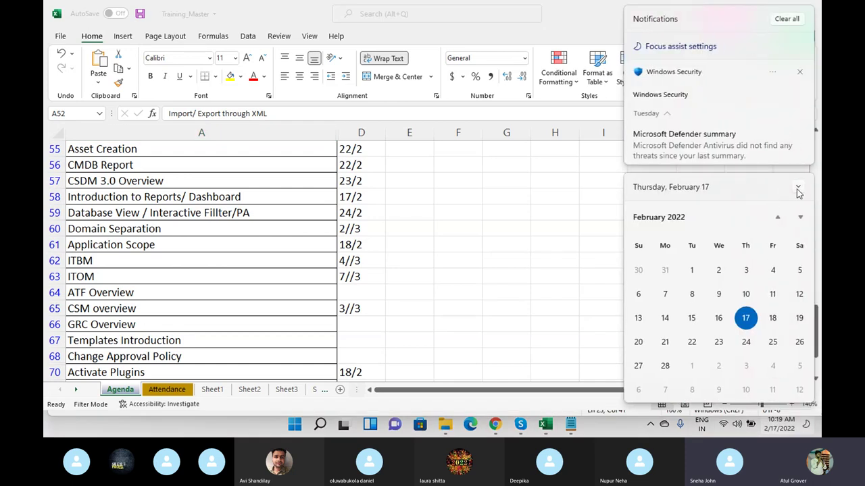
pyautogui.click(798, 186)
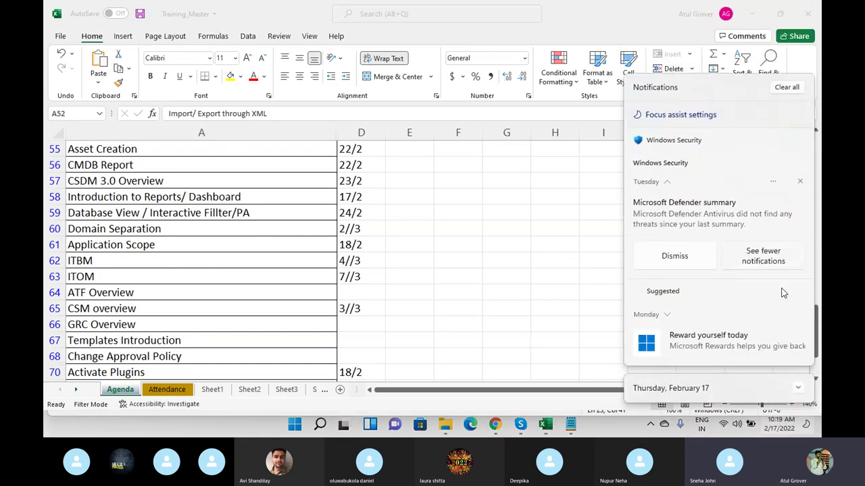
pyautogui.click(797, 394)
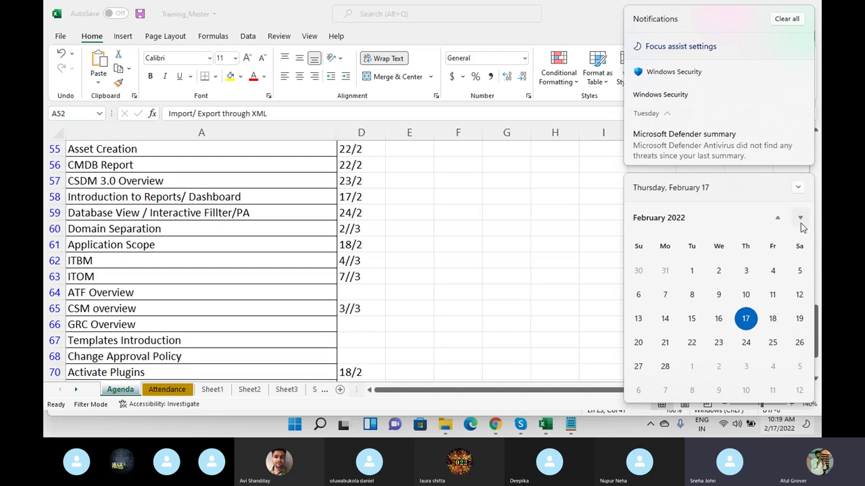
pyautogui.click(801, 221)
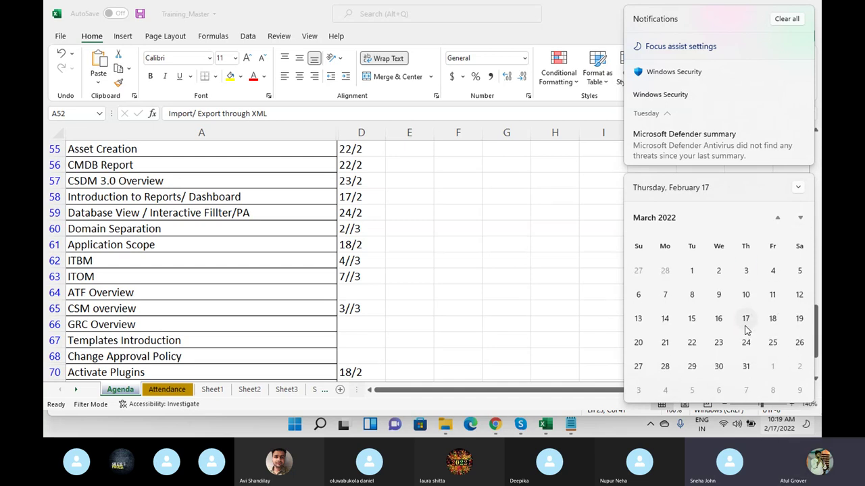
pyautogui.click(519, 294)
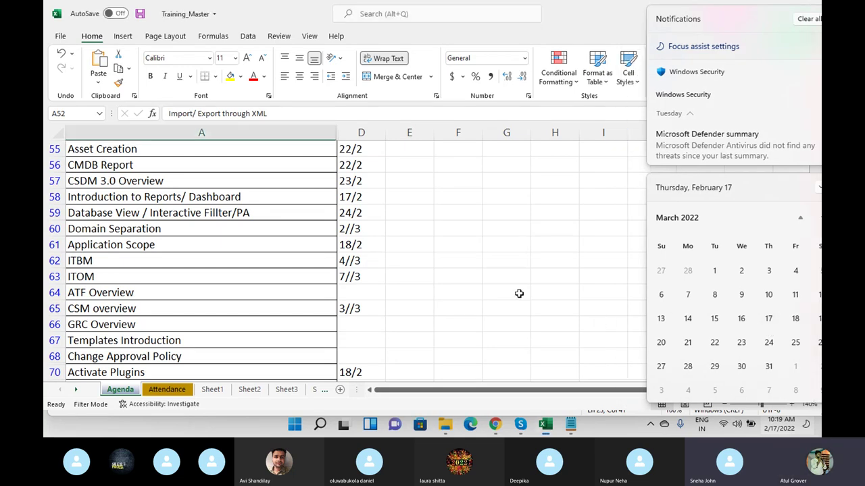
pyautogui.scroll(2, 519, 293)
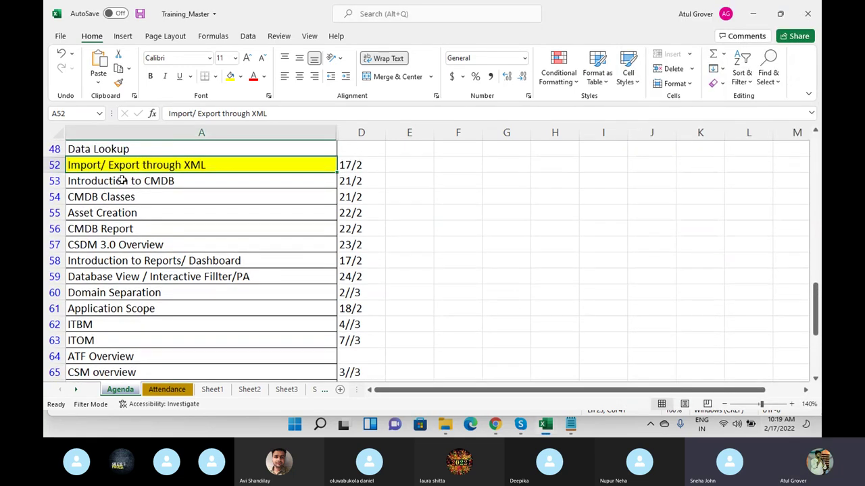
pyautogui.click(106, 261)
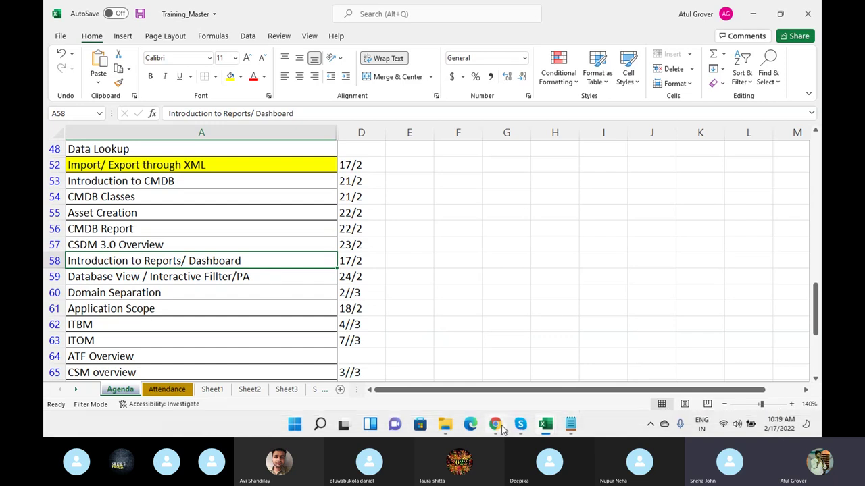
pyautogui.moveTo(501, 430)
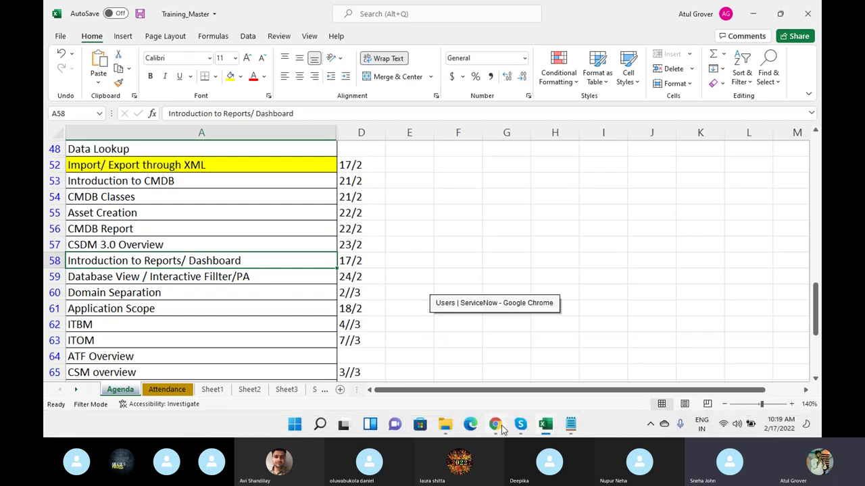
# - Reload the user record tab via the Connection Restored notice and open the All navigator
pyautogui.click(502, 428)
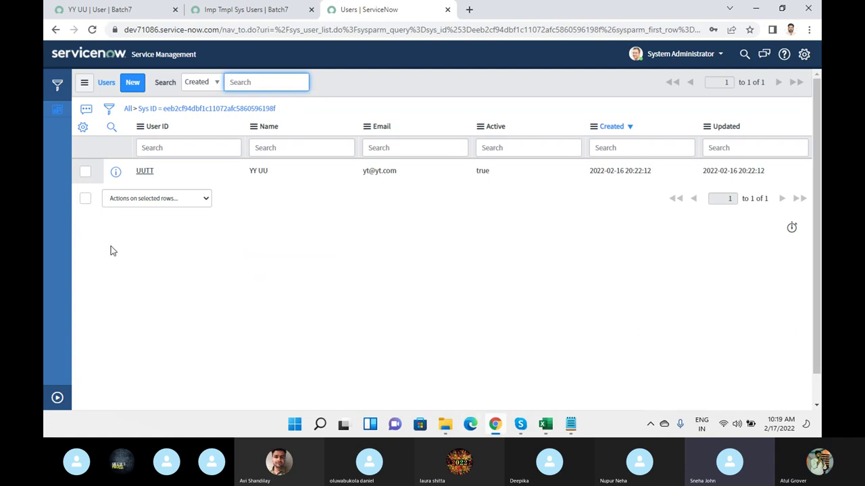
pyautogui.click(121, 8)
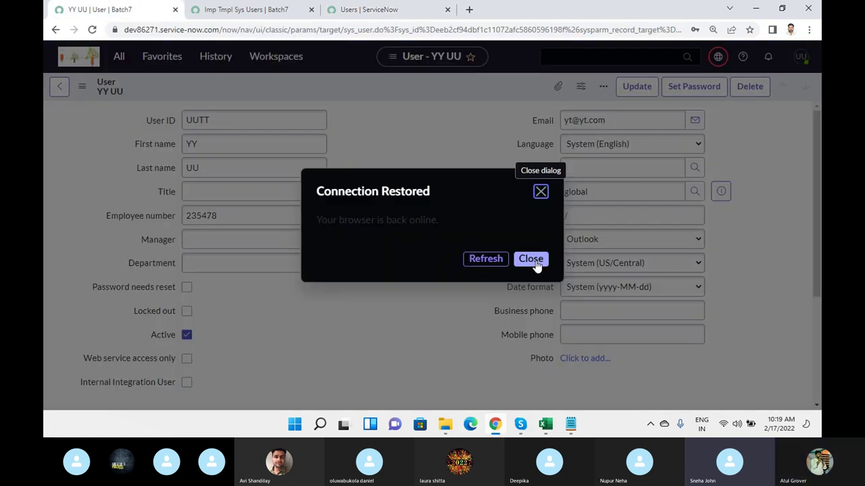
pyautogui.click(481, 263)
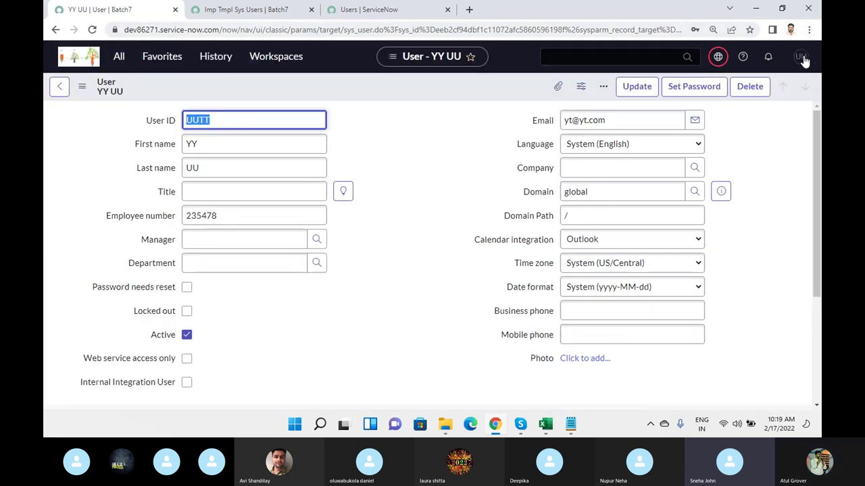
pyautogui.click(119, 57)
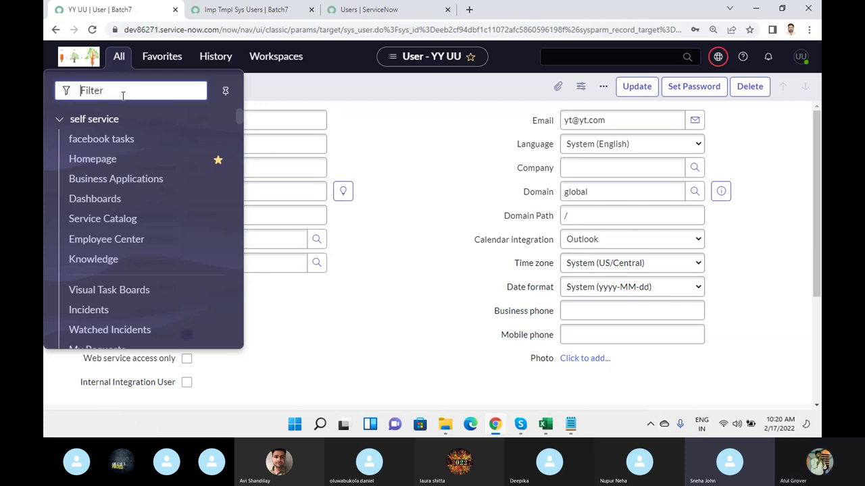
# - Open Reports > View / Run from the All menu filtered by 'report'
pyautogui.write('report')
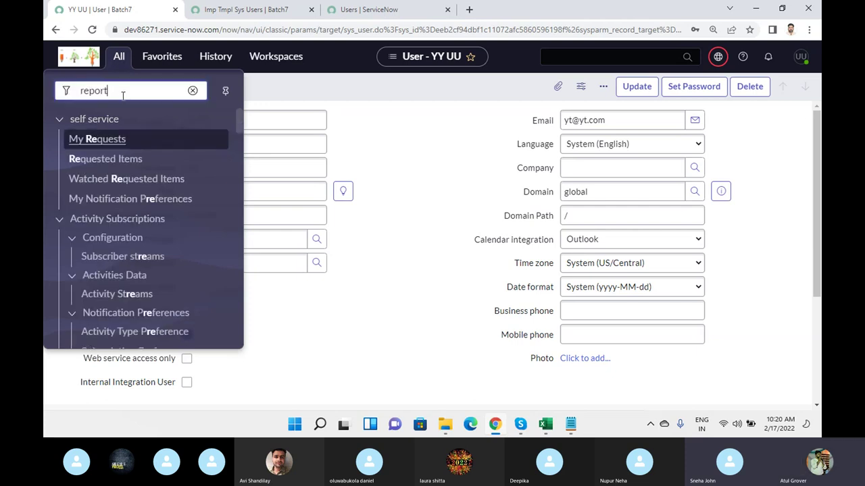
pyautogui.scroll(-5, 122, 233)
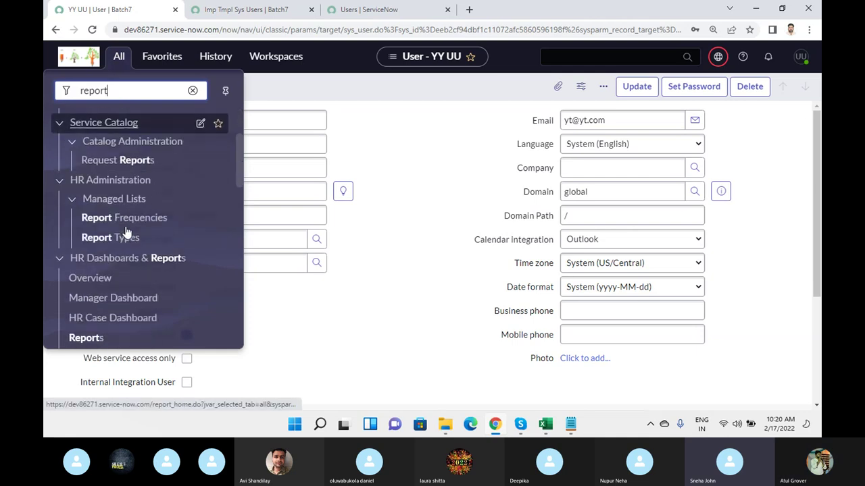
pyautogui.scroll(-2, 127, 196)
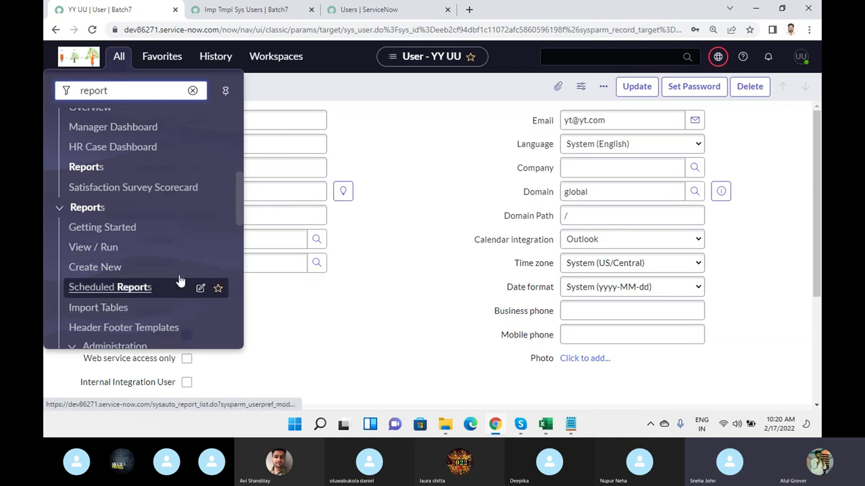
pyautogui.scroll(-2, 169, 284)
pyautogui.scroll(-4, 135, 306)
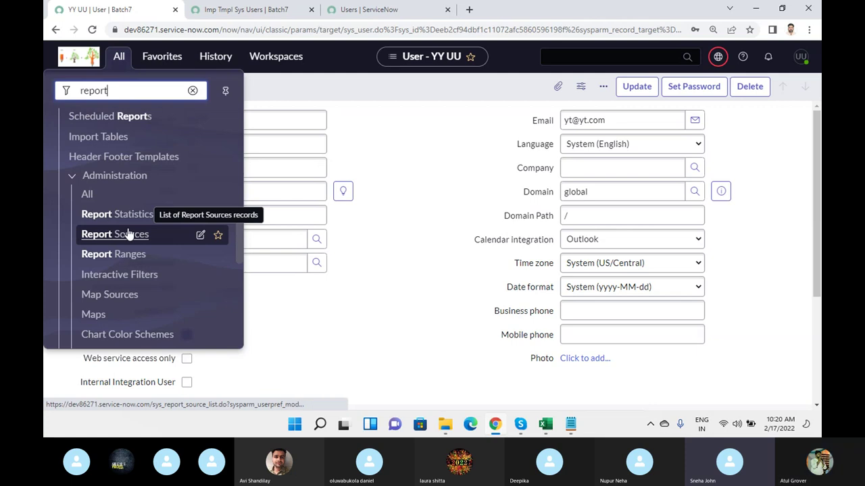
pyautogui.scroll(2, 128, 234)
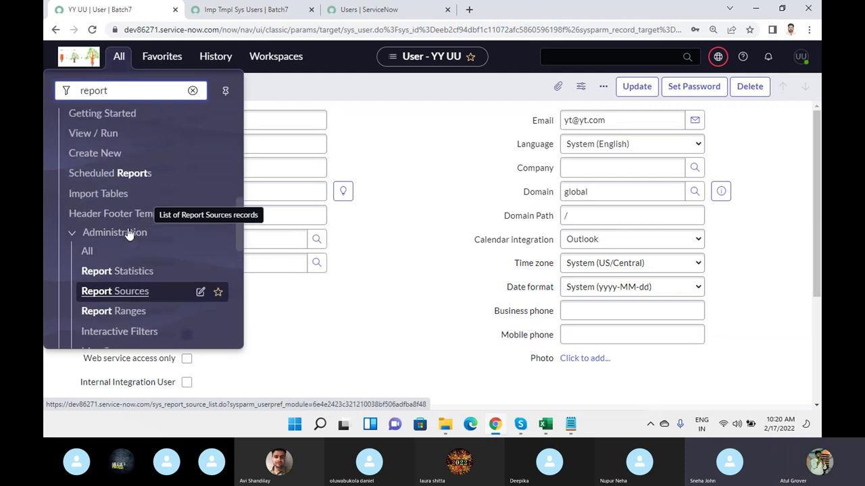
pyautogui.click(97, 134)
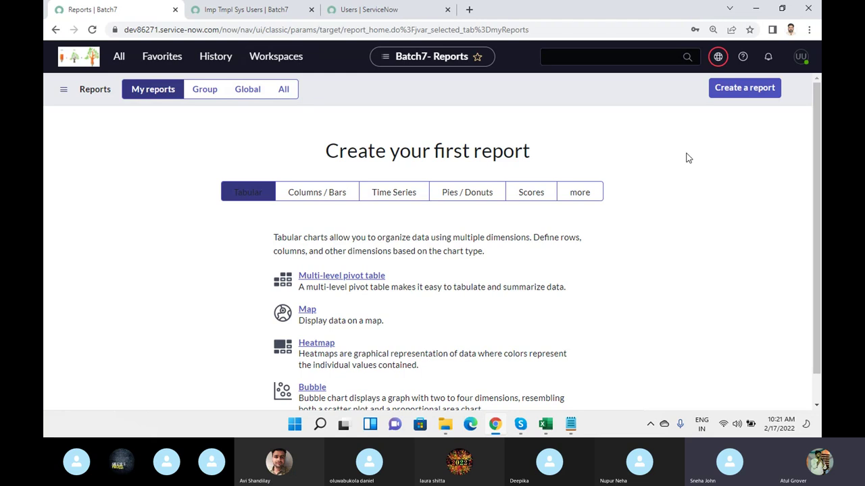
# - Switch the Reports list to show all reports, not just mine
pyautogui.click(284, 91)
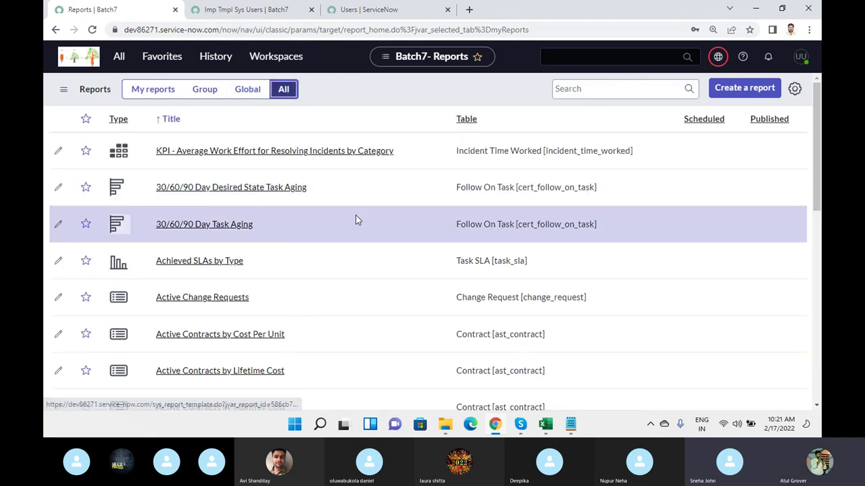
pyautogui.scroll(-7, 357, 223)
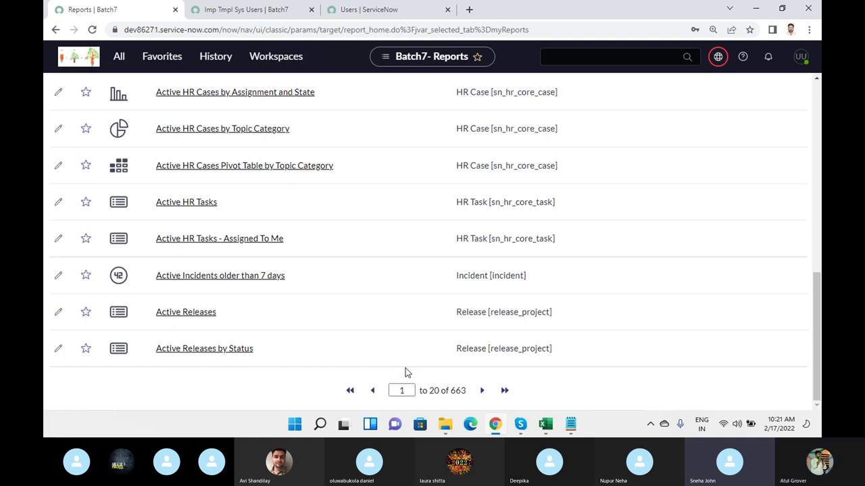
pyautogui.scroll(7, 303, 237)
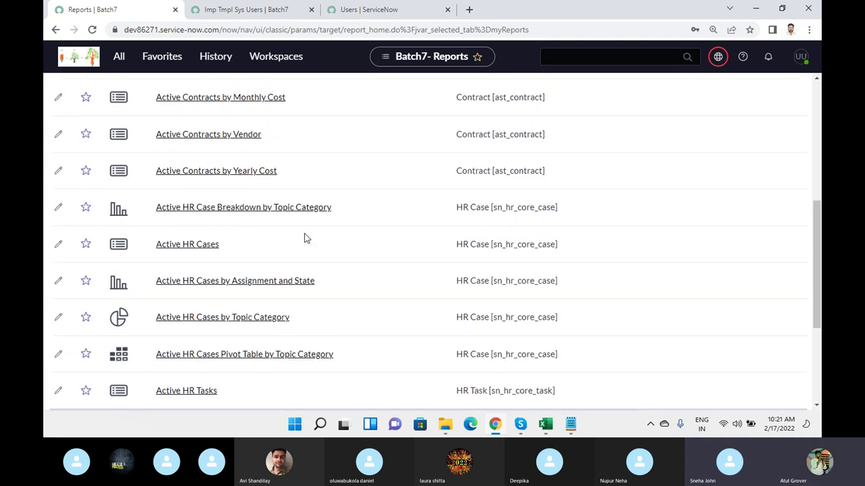
pyautogui.scroll(3, 300, 127)
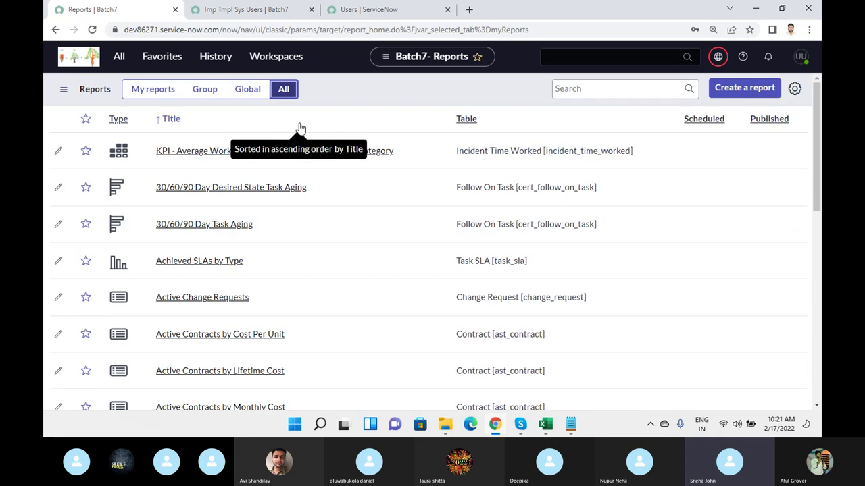
# - Search the reports list for 'Incident'
pyautogui.click(596, 90)
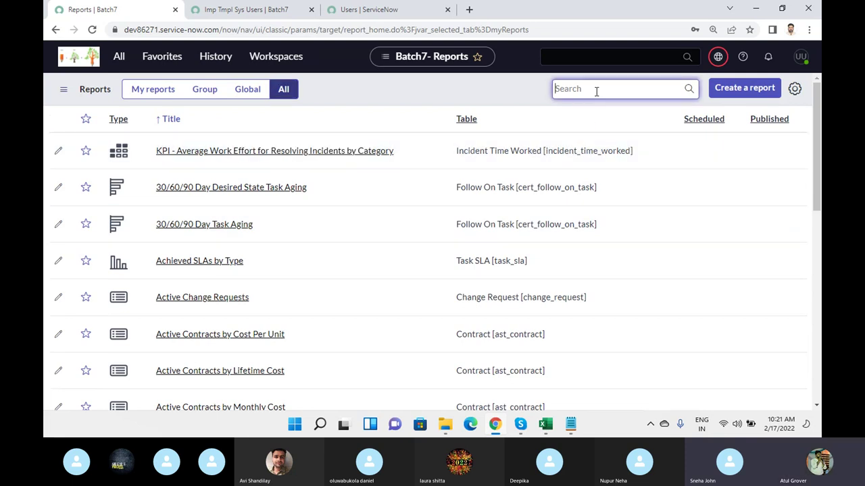
pyautogui.write('Incidn')
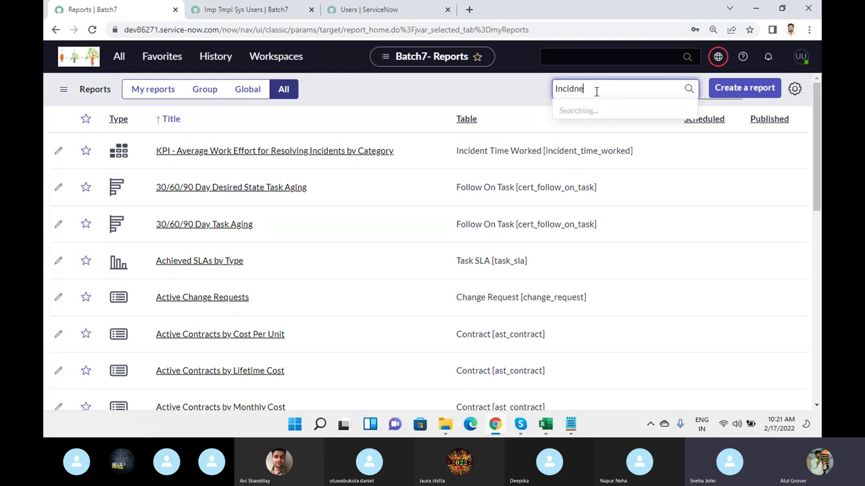
pyautogui.press('BackSpace')
pyautogui.write('en')
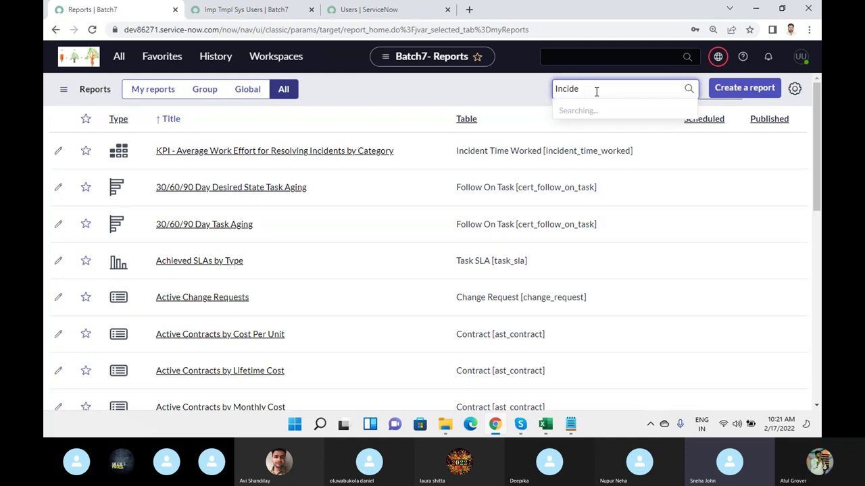
pyautogui.write('nt')
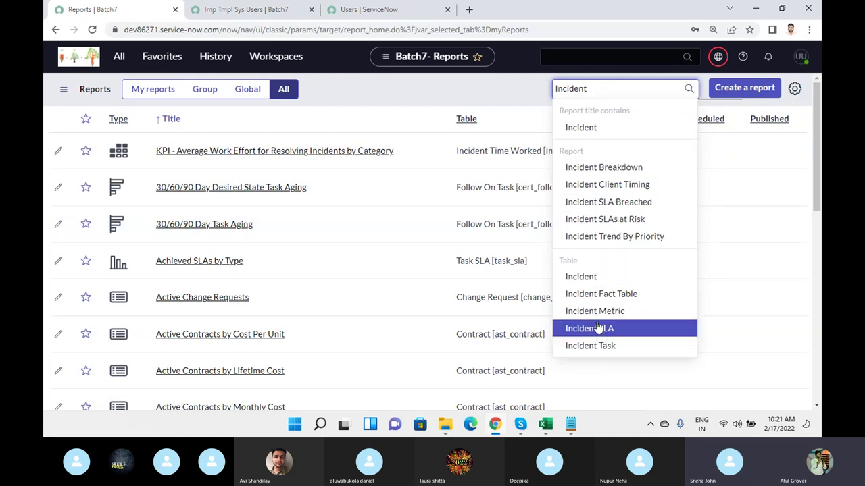
# - Filter the reports by the Incident table suggestion and browse the incident reports
pyautogui.click(597, 283)
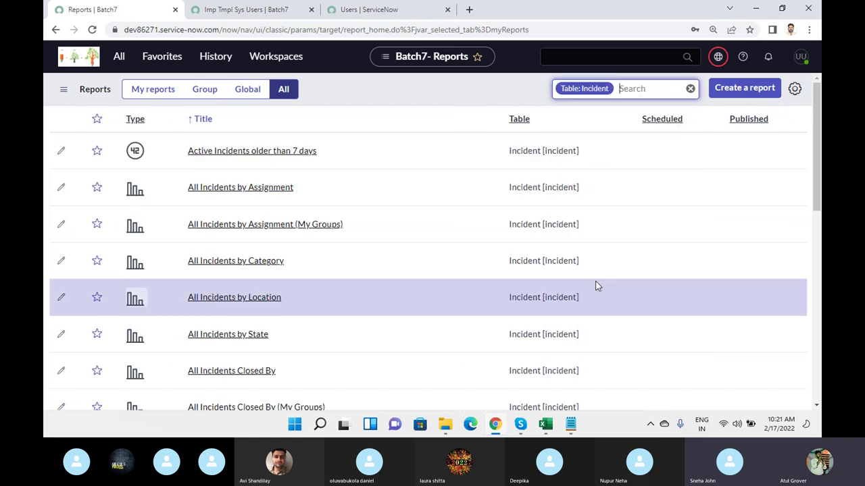
pyautogui.scroll(-3, 389, 152)
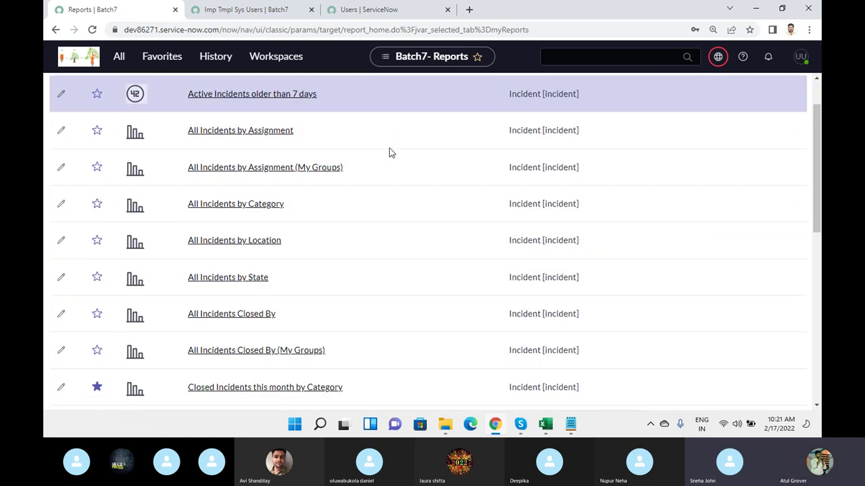
pyautogui.scroll(-5, 404, 114)
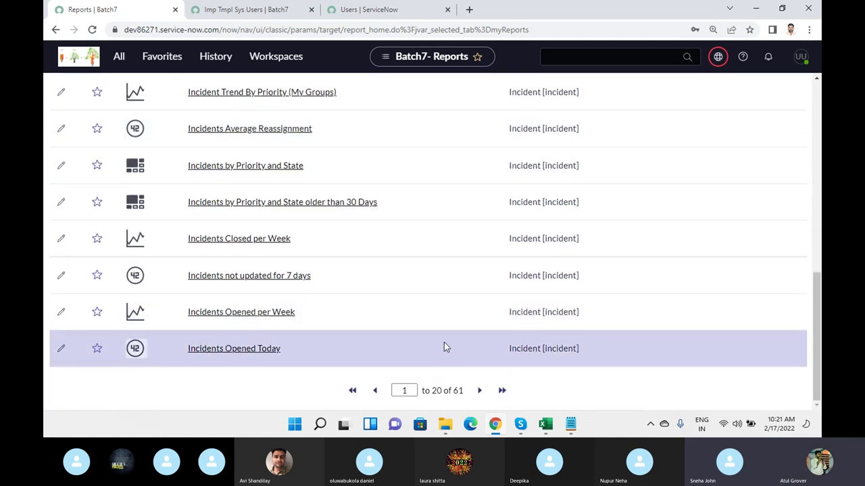
pyautogui.scroll(4, 454, 242)
pyautogui.scroll(3, 454, 244)
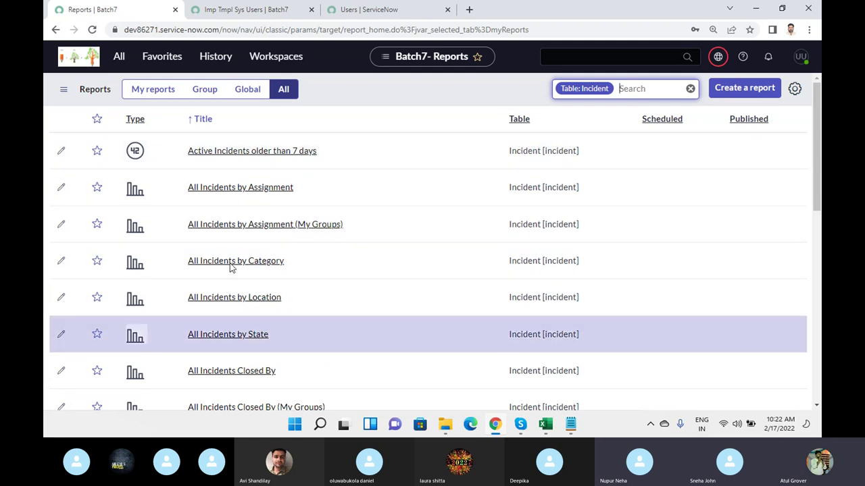
pyautogui.click(135, 188)
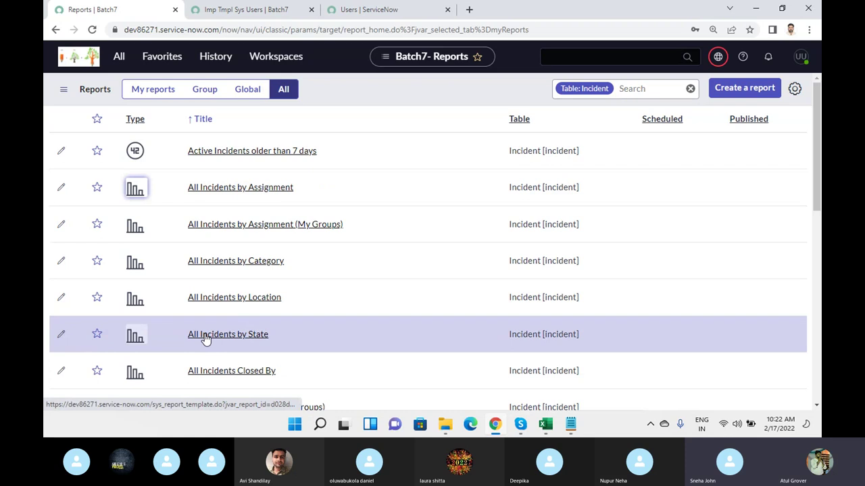
pyautogui.click(206, 338)
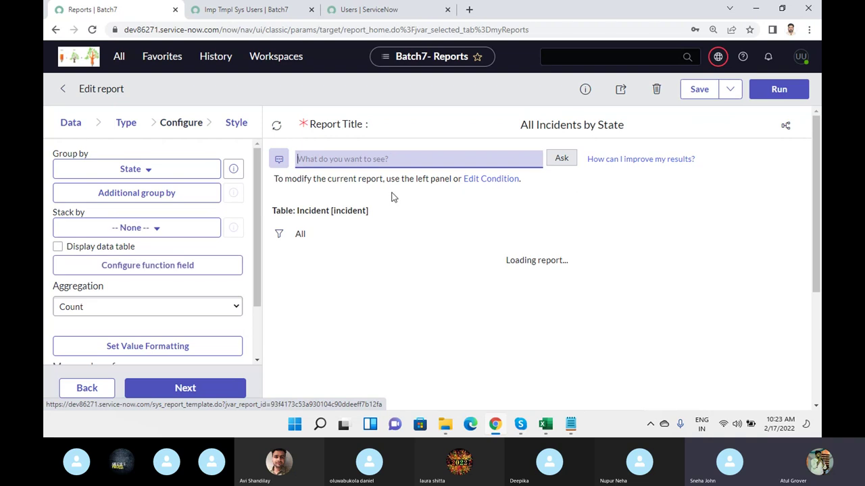
pyautogui.scroll(-3, 464, 208)
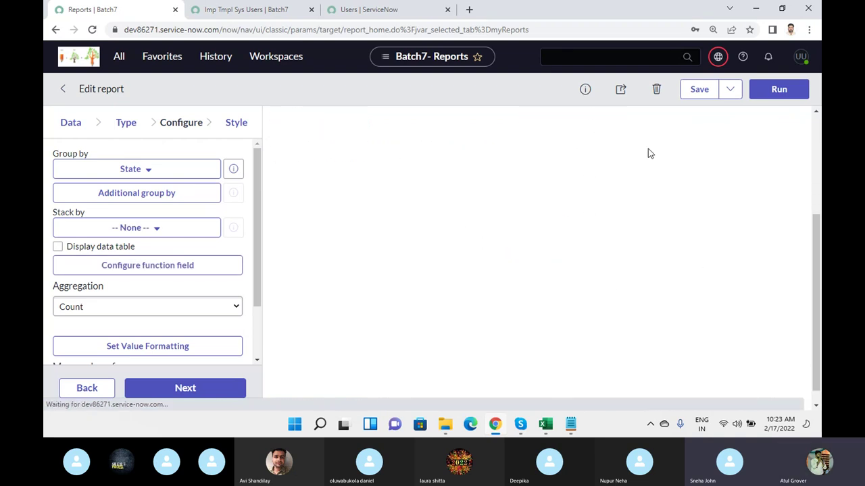
pyautogui.scroll(-1, 652, 202)
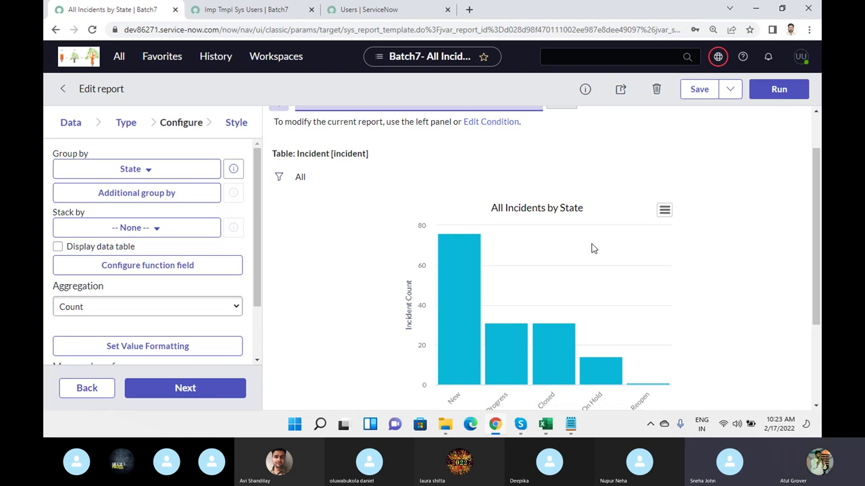
pyautogui.click(62, 89)
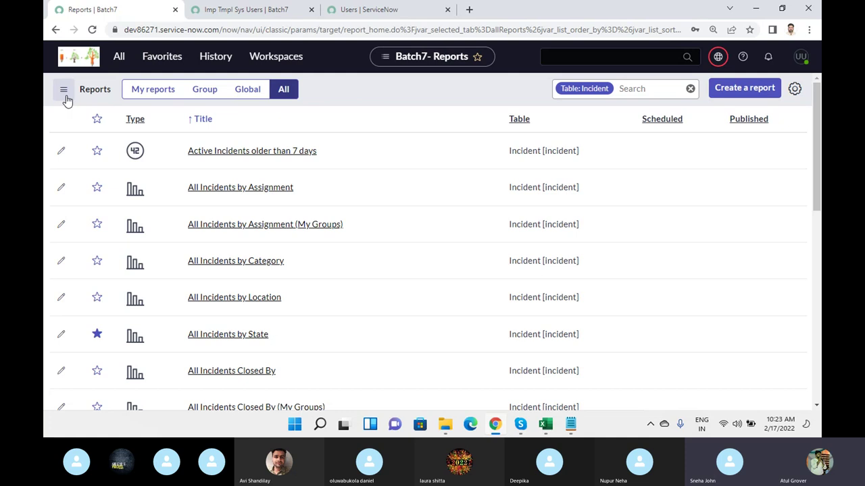
# - Begin a new blank report with Create a report
pyautogui.click(739, 94)
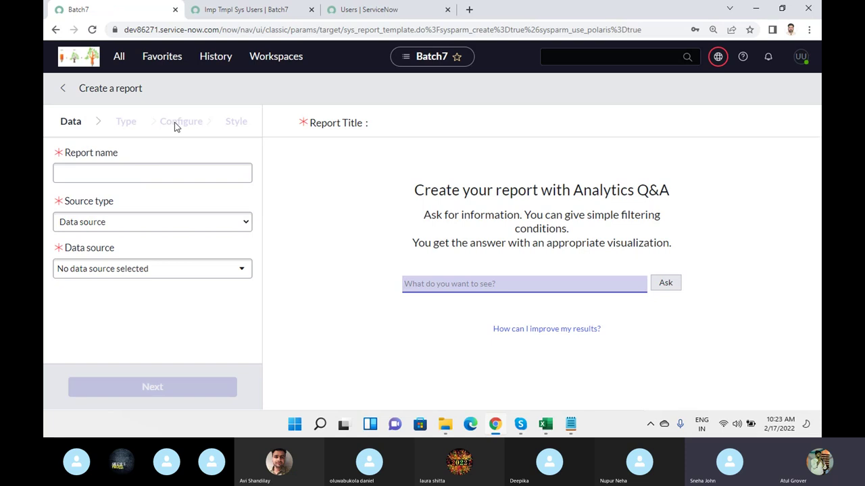
# - Name the report 'Batch 7' and look over the source type and data source lists
pyautogui.click(151, 175)
pyautogui.write('Batch 7')
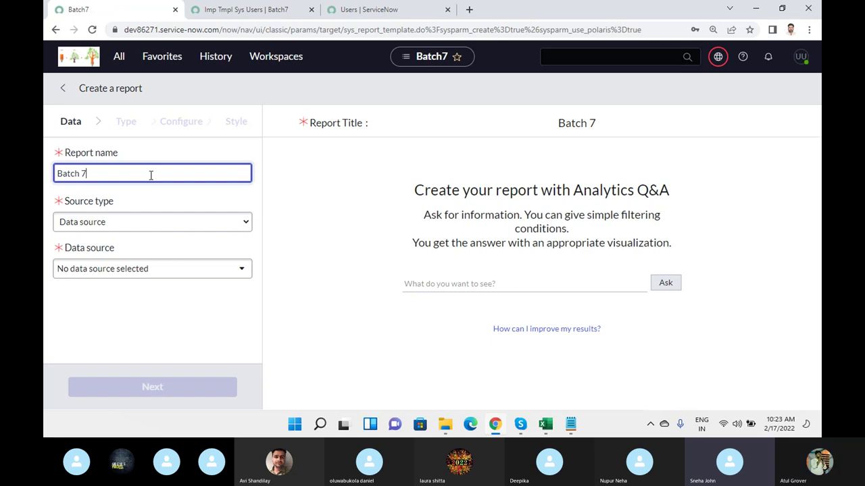
pyautogui.click(125, 223)
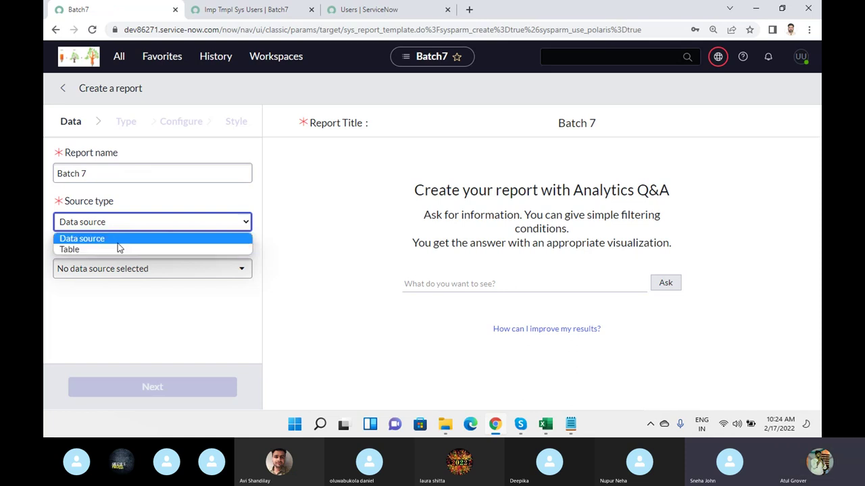
pyautogui.click(117, 243)
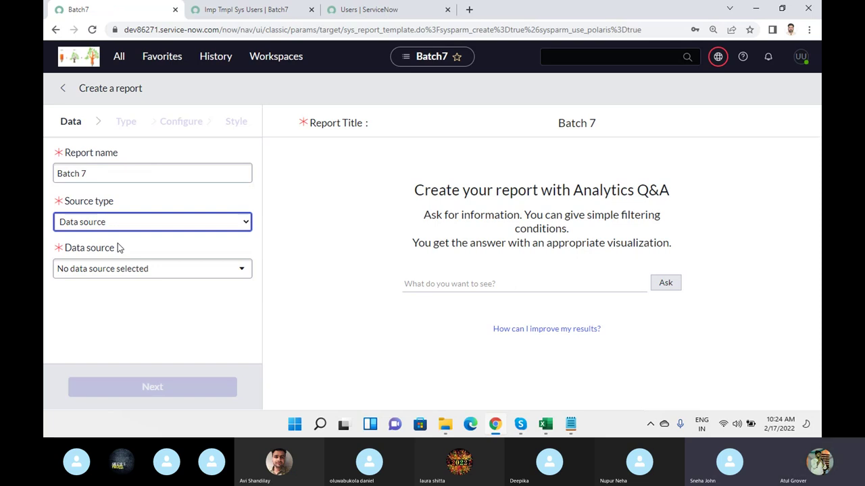
pyautogui.click(135, 274)
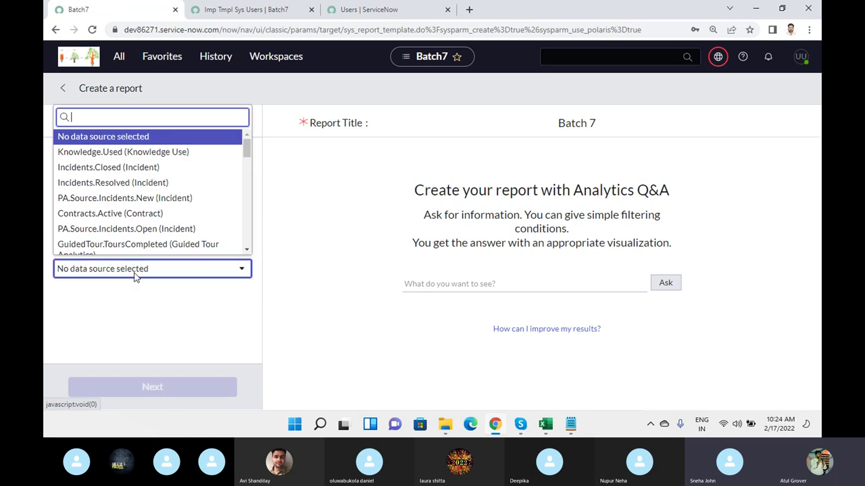
pyautogui.click(163, 304)
# - Set Source type to Table and choose Incident [incident] as the table
pyautogui.click(150, 228)
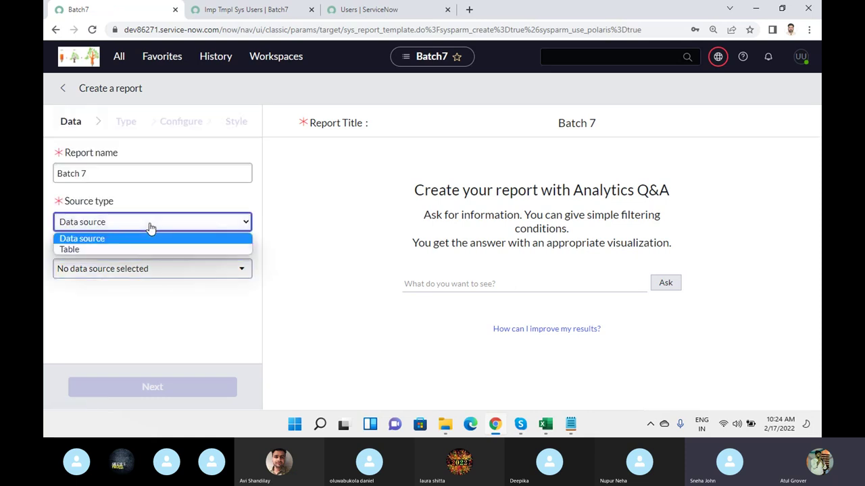
pyautogui.click(97, 249)
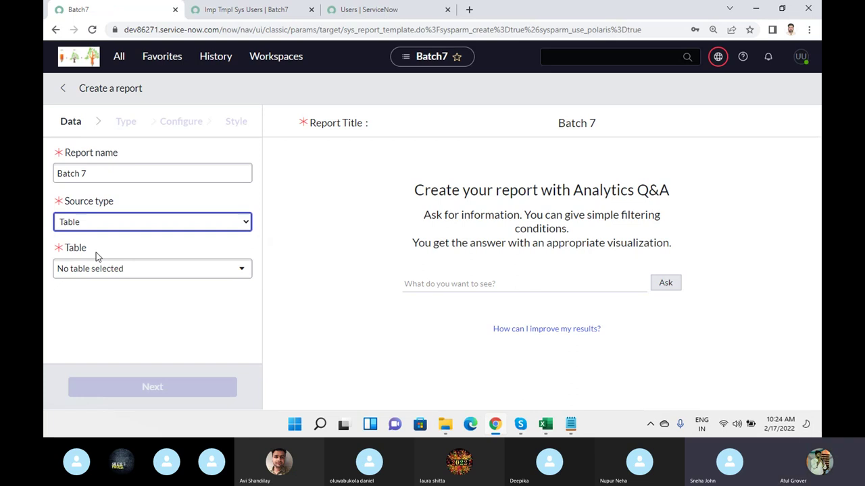
pyautogui.click(151, 274)
pyautogui.write('incidne')
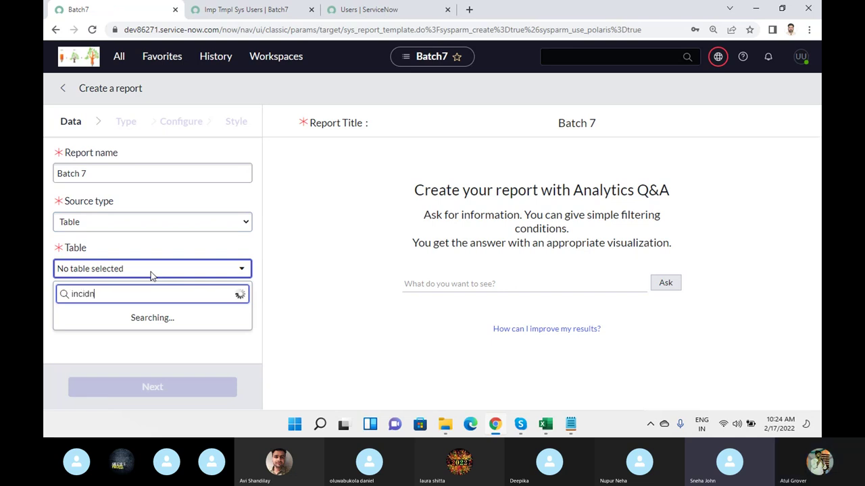
pyautogui.press('BackSpace')
pyautogui.press('BackSpace')
pyautogui.write('ent')
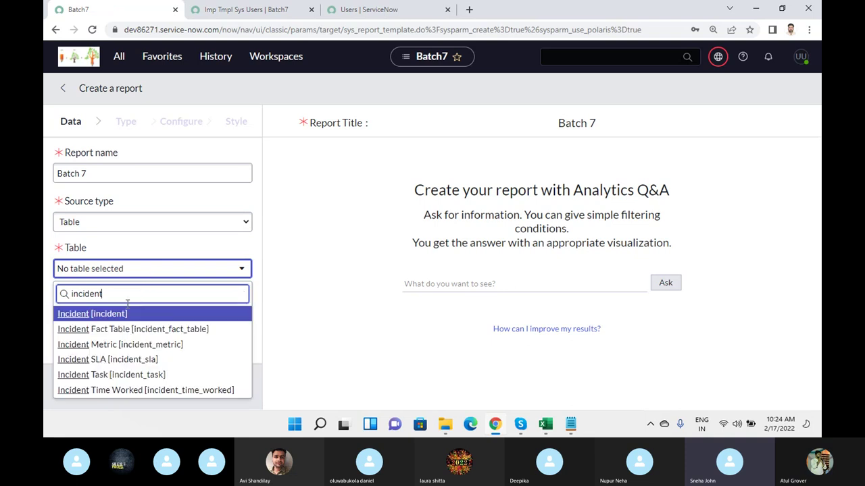
pyautogui.click(90, 314)
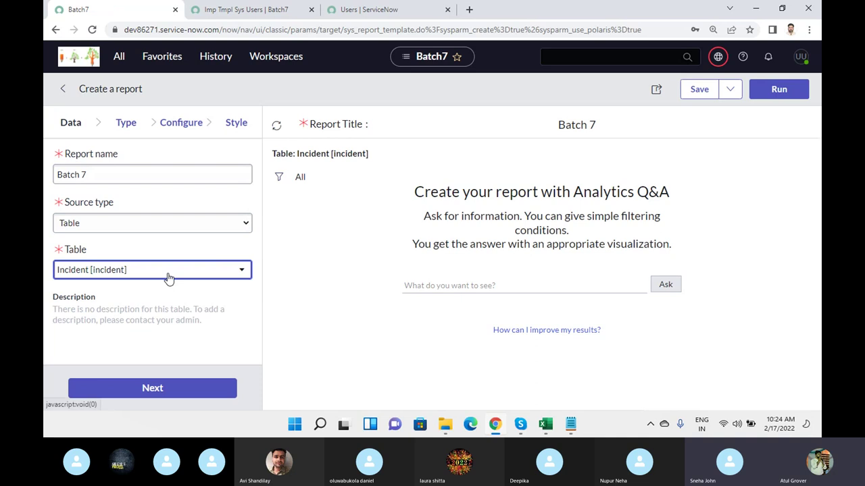
# - Choose the Donut chart type from the Pies and Donuts section
pyautogui.click(129, 128)
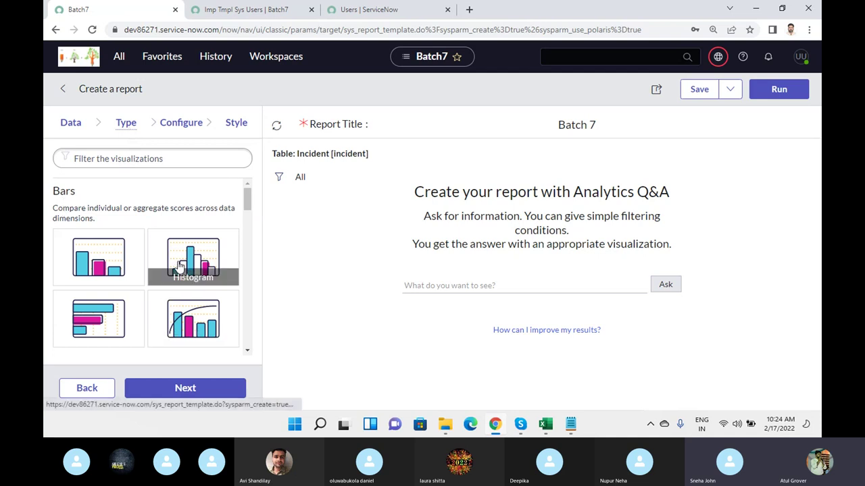
pyautogui.scroll(-5, 177, 269)
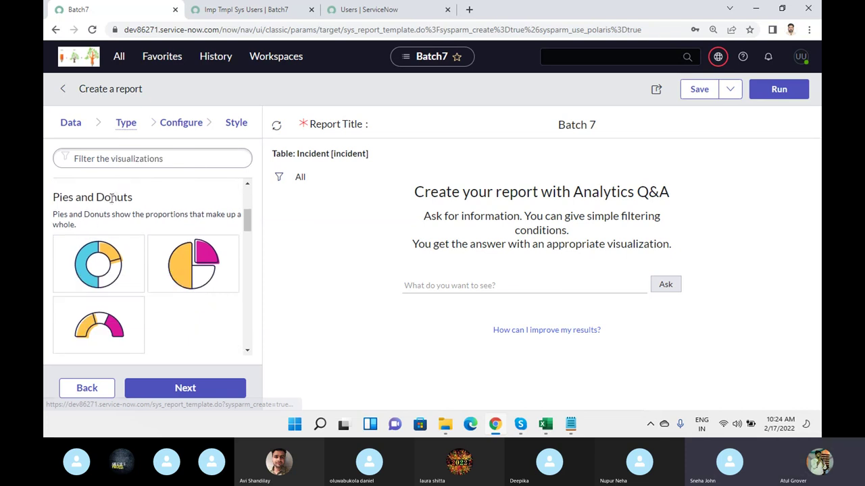
pyautogui.scroll(-2, 108, 240)
pyautogui.scroll(-1, 110, 242)
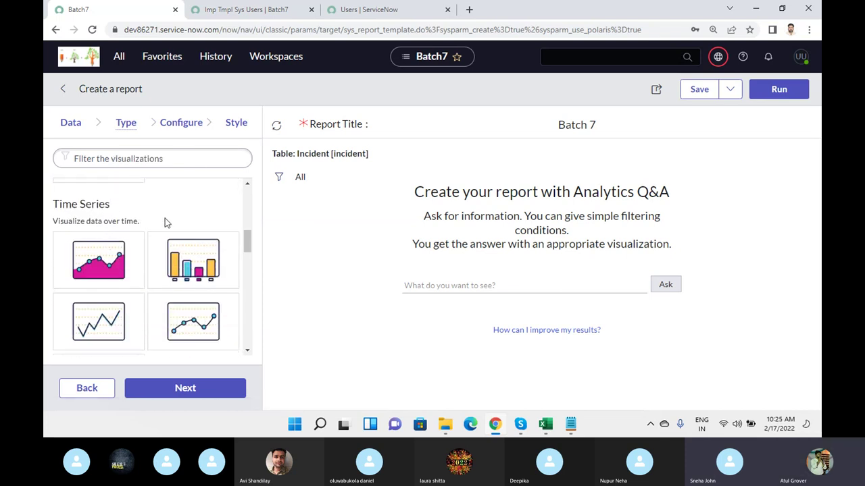
pyautogui.scroll(-4, 166, 221)
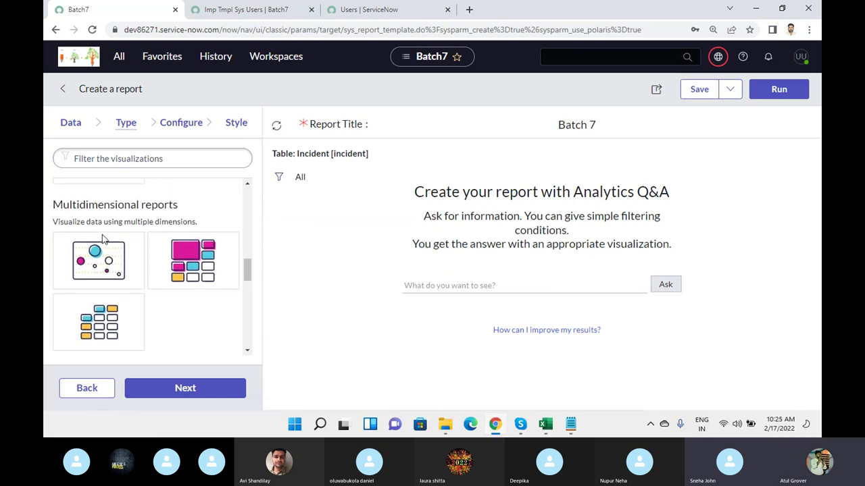
pyautogui.scroll(-5, 141, 253)
pyautogui.scroll(-1, 173, 243)
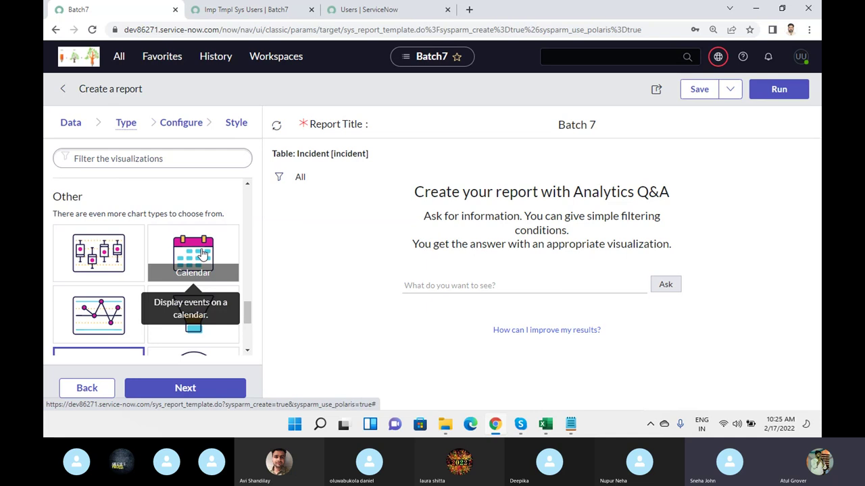
pyautogui.scroll(5, 196, 284)
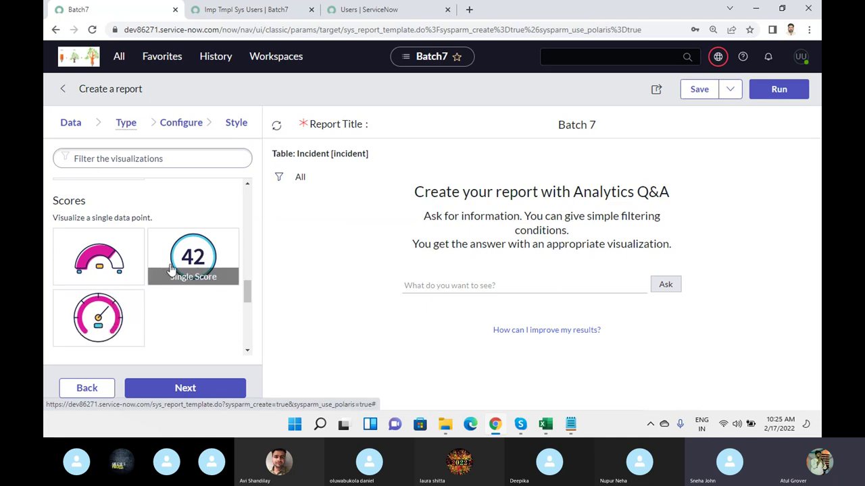
pyautogui.scroll(2, 86, 270)
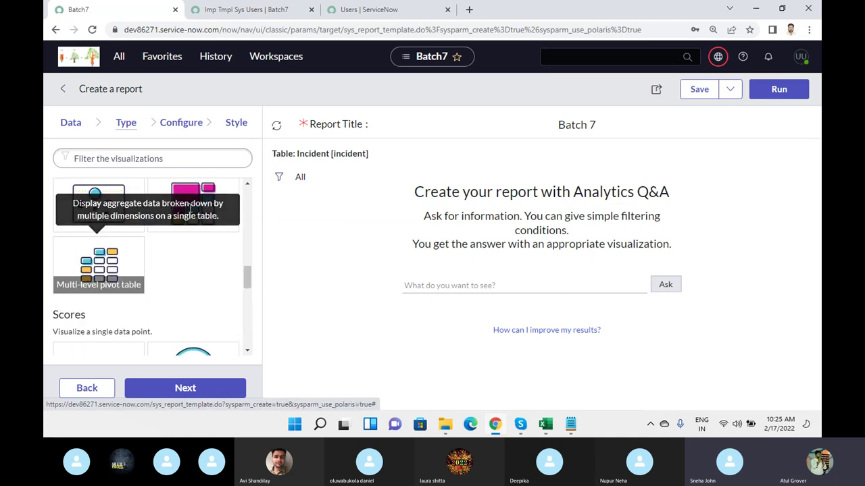
pyautogui.scroll(2, 204, 199)
pyautogui.scroll(1, 204, 199)
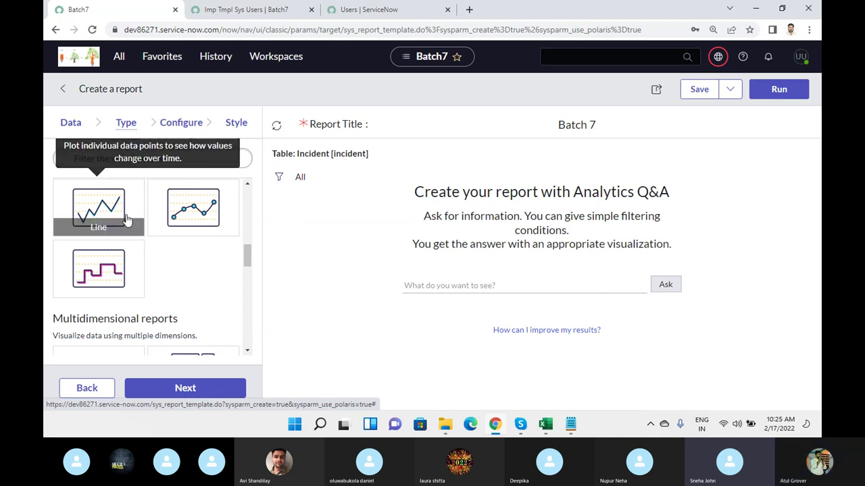
pyautogui.moveTo(248, 252); pyautogui.dragTo(247, 226)
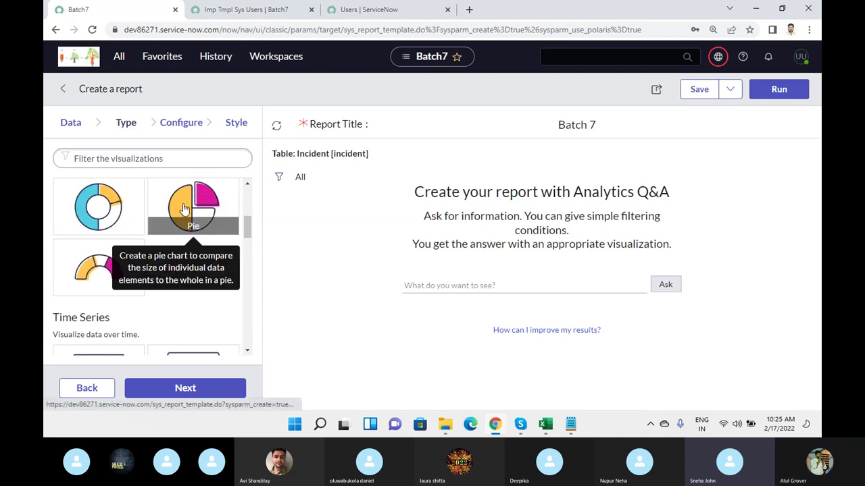
pyautogui.click(105, 204)
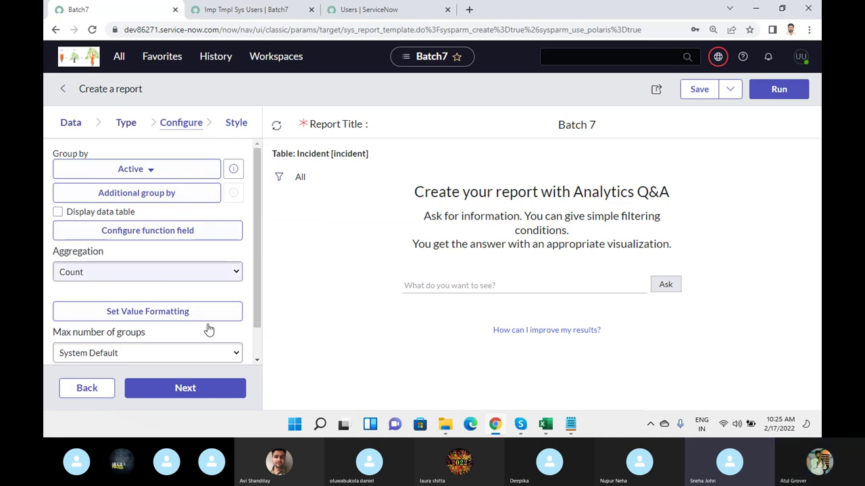
pyautogui.click(126, 122)
pyautogui.scroll(1, 139, 223)
pyautogui.click(98, 215)
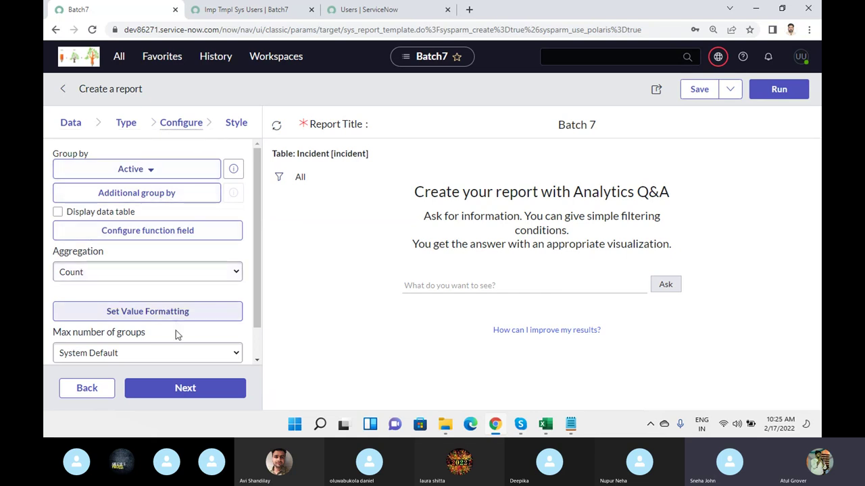
pyautogui.click(122, 133)
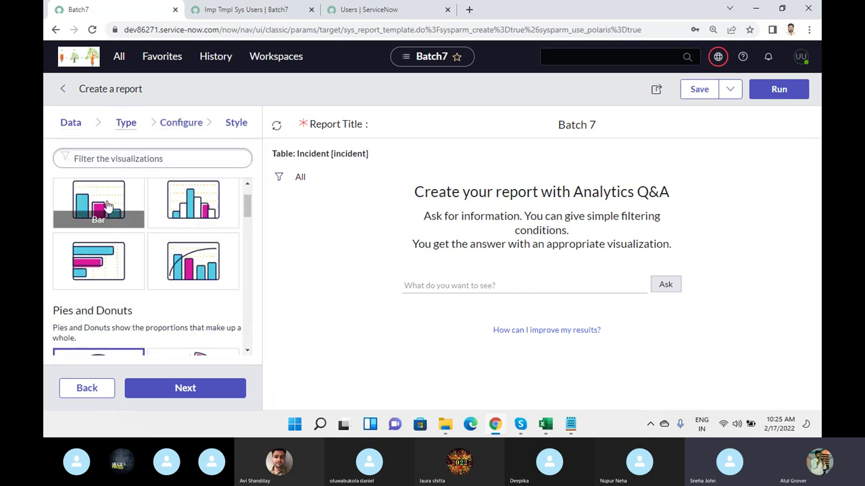
pyautogui.click(181, 125)
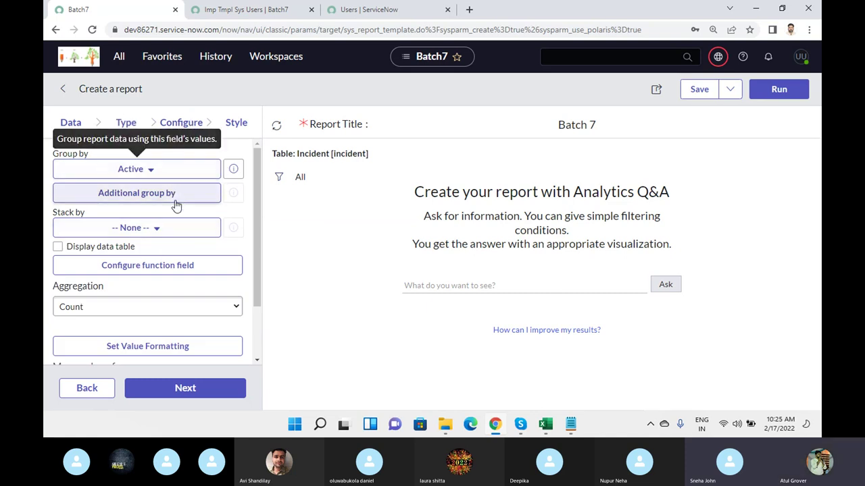
pyautogui.scroll(-2, 180, 261)
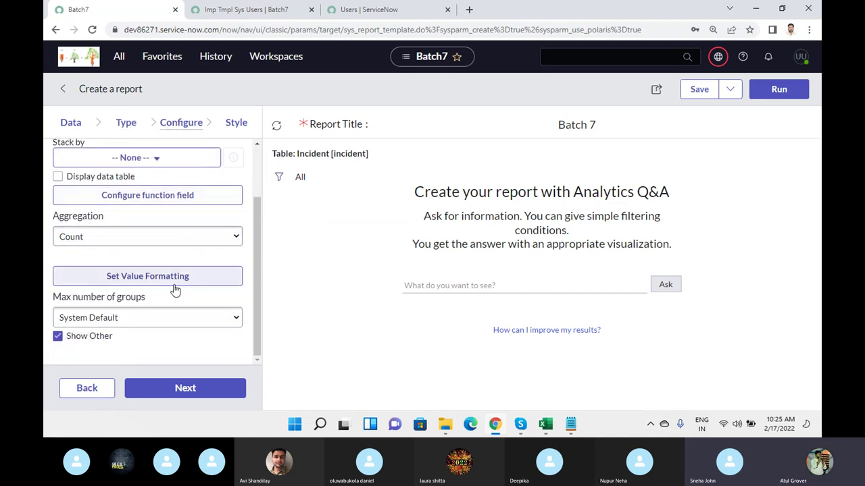
pyautogui.scroll(2, 175, 287)
pyautogui.click(124, 125)
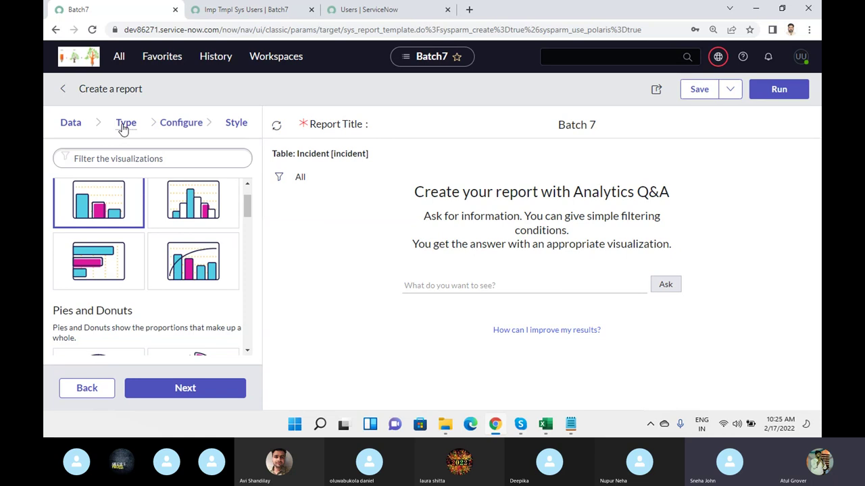
pyautogui.scroll(-2, 112, 270)
pyautogui.click(115, 269)
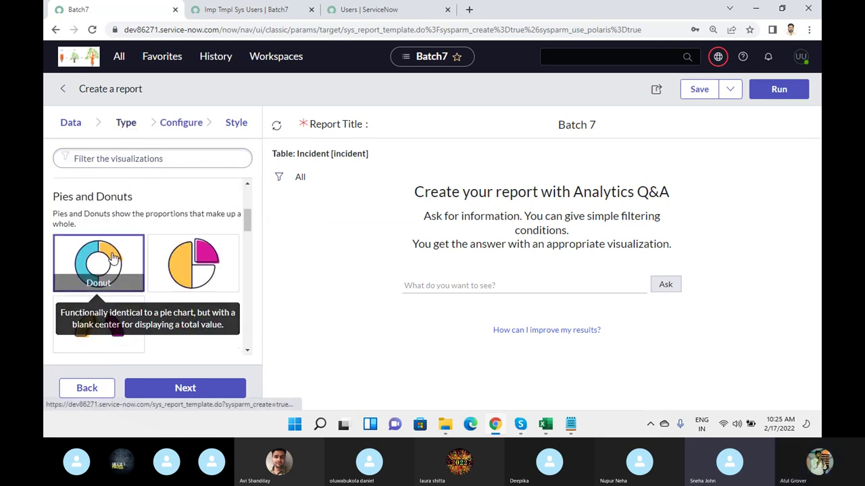
pyautogui.click(177, 126)
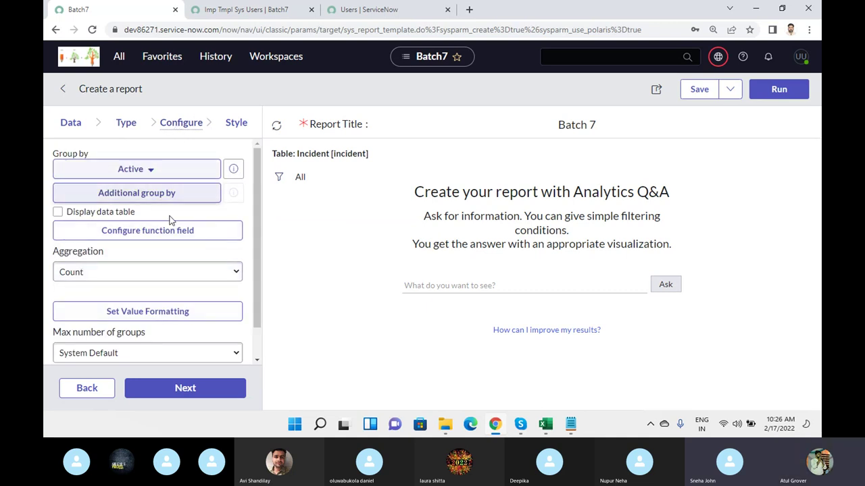
# - Save the Batch 7 report and run it to draw the donut chart
pyautogui.click(699, 92)
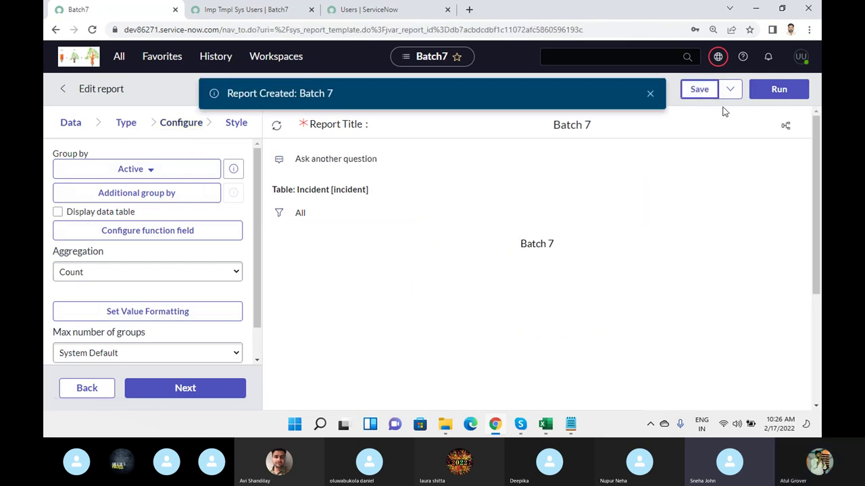
pyautogui.click(777, 92)
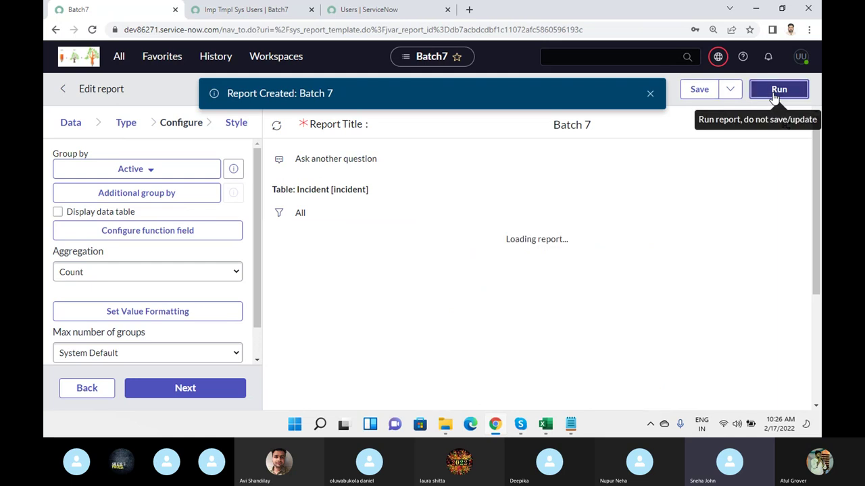
pyautogui.click(650, 93)
pyautogui.click(654, 90)
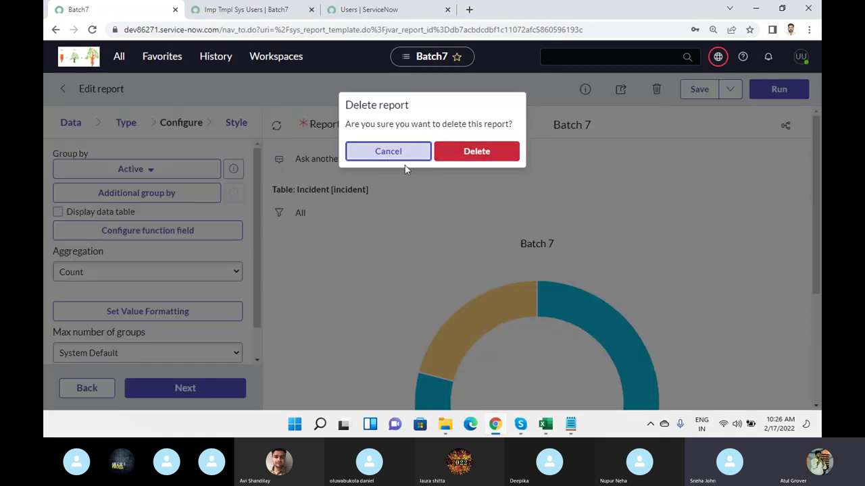
pyautogui.click(390, 153)
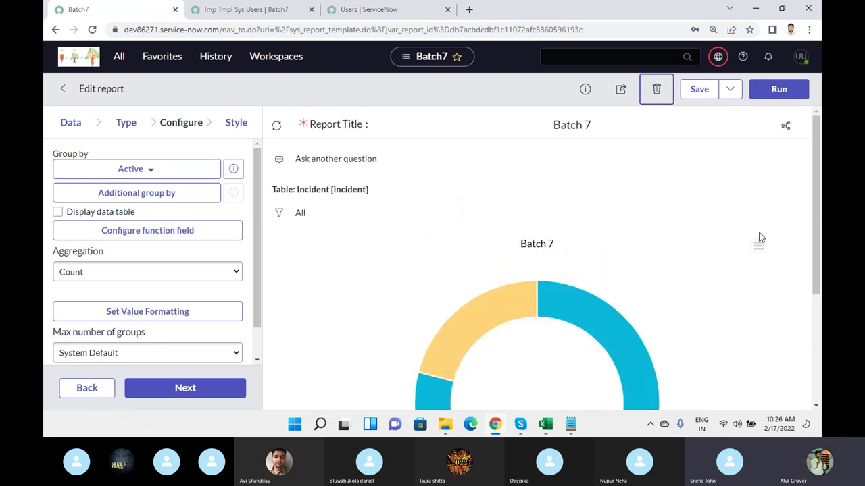
# - Open the filter conditions for the report's Incident data
pyautogui.scroll(-2, 760, 238)
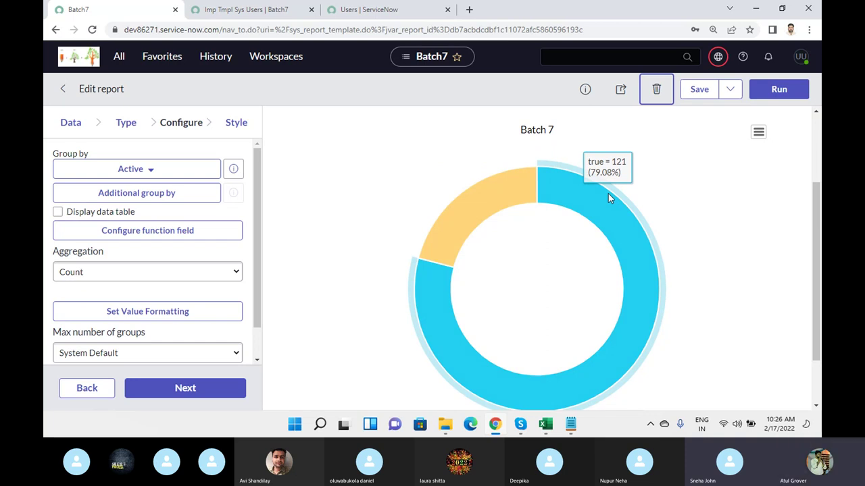
pyautogui.scroll(2, 608, 193)
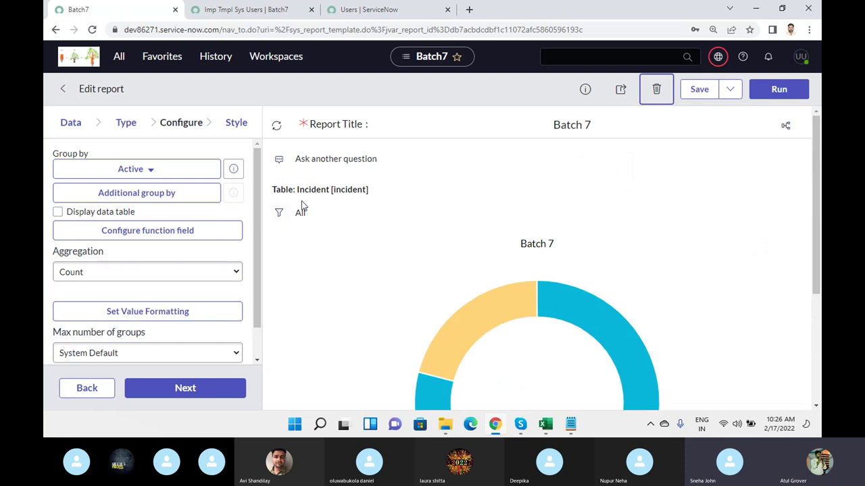
pyautogui.click(278, 214)
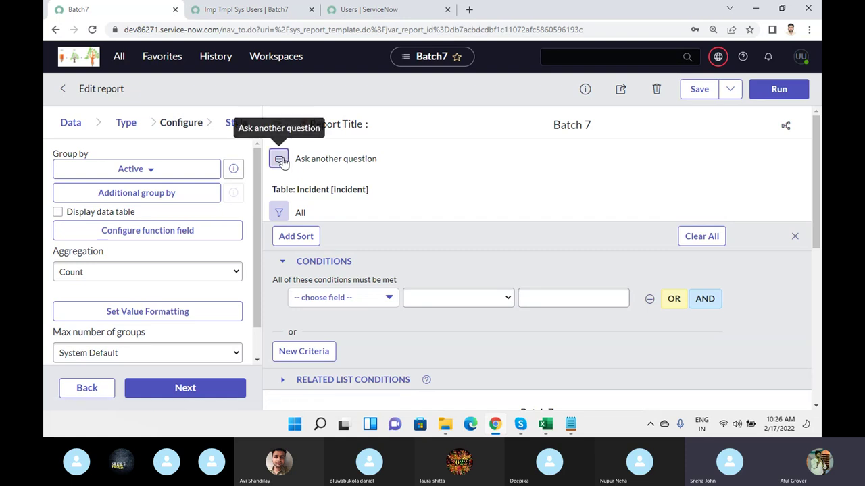
# - Ask Analytics Q&A 'created last week' with the weekly count suggestion, then close the filter panel
pyautogui.click(279, 160)
pyautogui.click(323, 161)
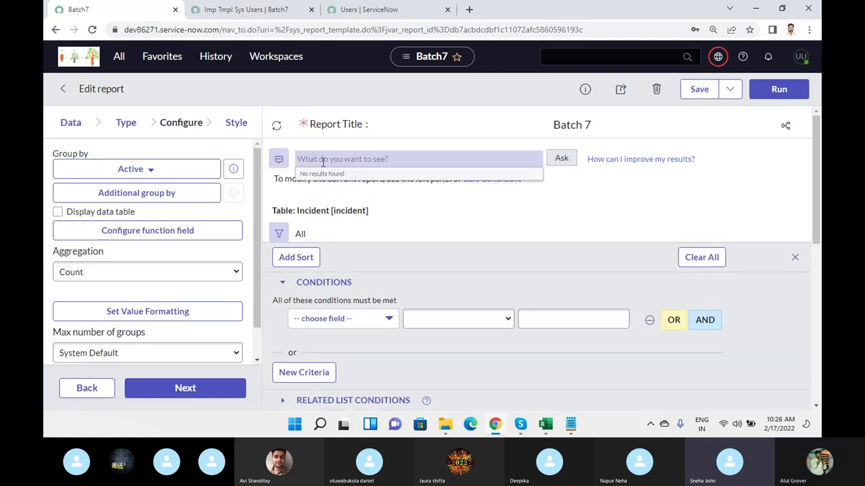
pyautogui.write('created')
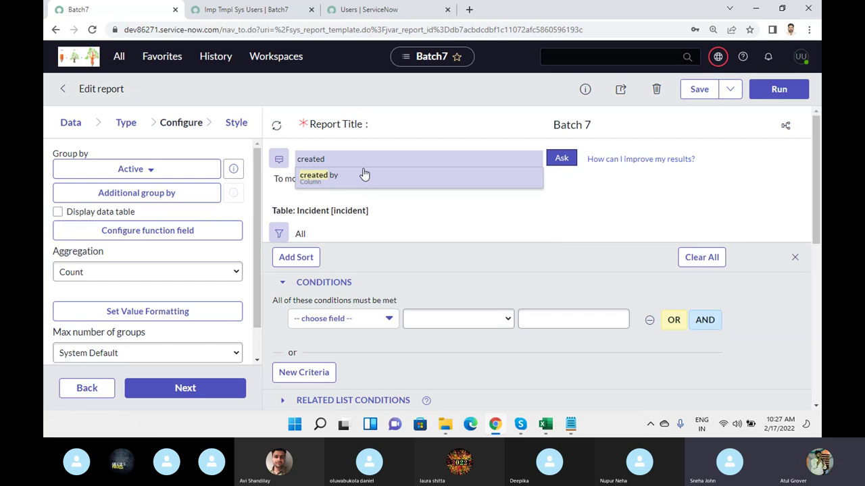
pyautogui.write('last week')
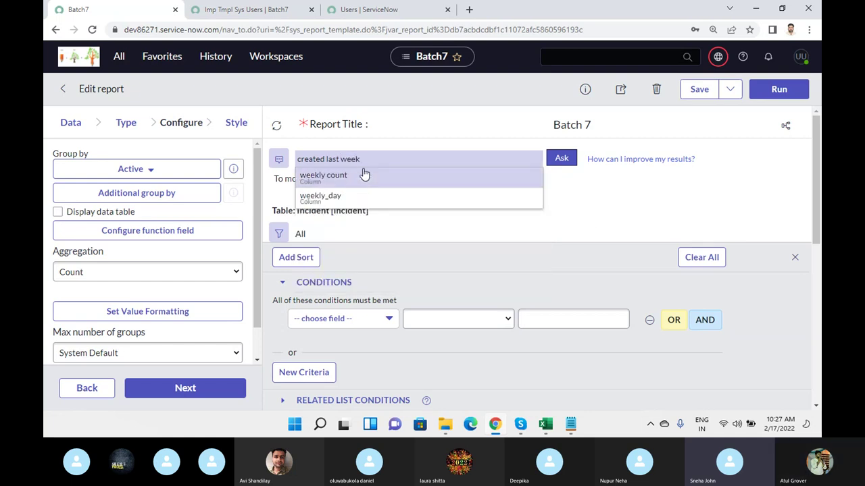
pyautogui.click(363, 177)
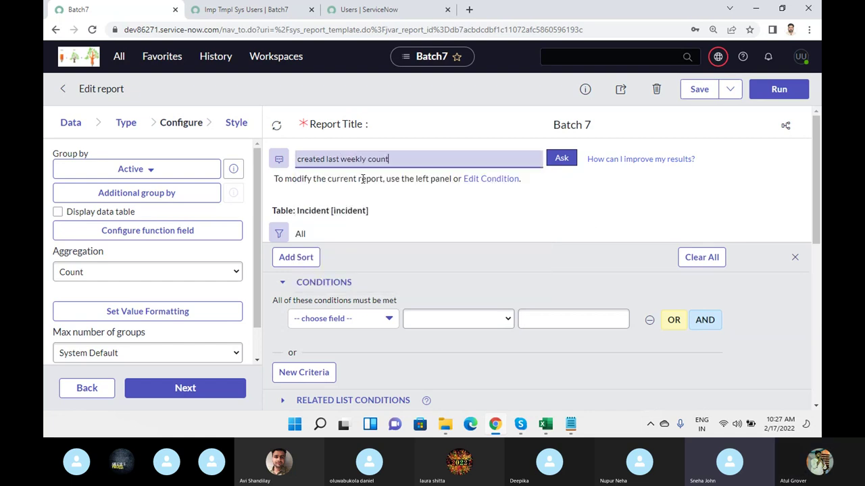
pyautogui.click(560, 162)
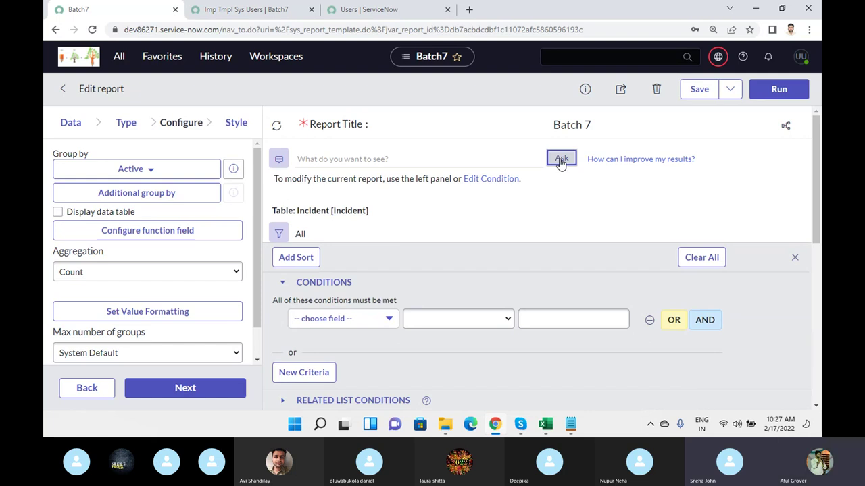
pyautogui.click(795, 257)
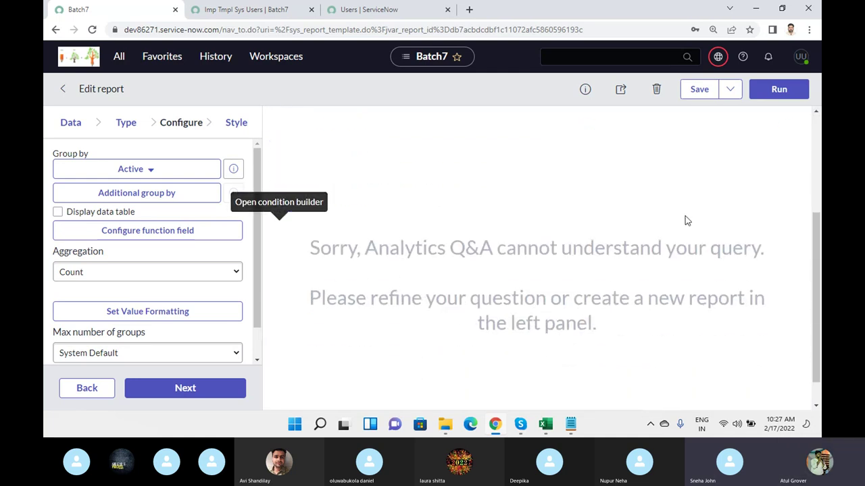
pyautogui.moveTo(391, 214); pyautogui.dragTo(761, 215)
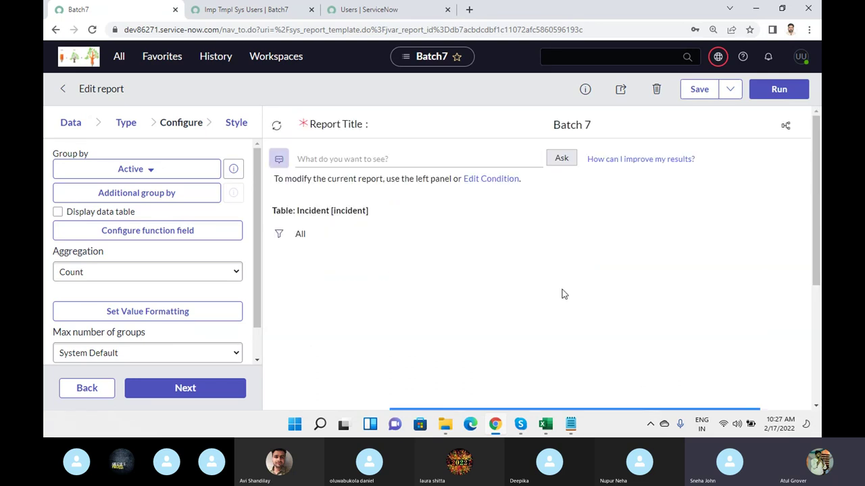
# - Ask Analytics Q&A for incidents where impact is high
pyautogui.click(379, 154)
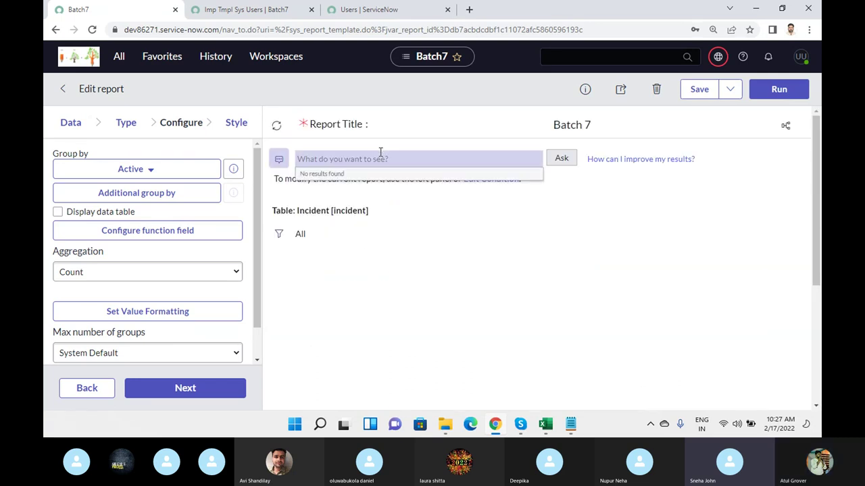
pyautogui.write('pri')
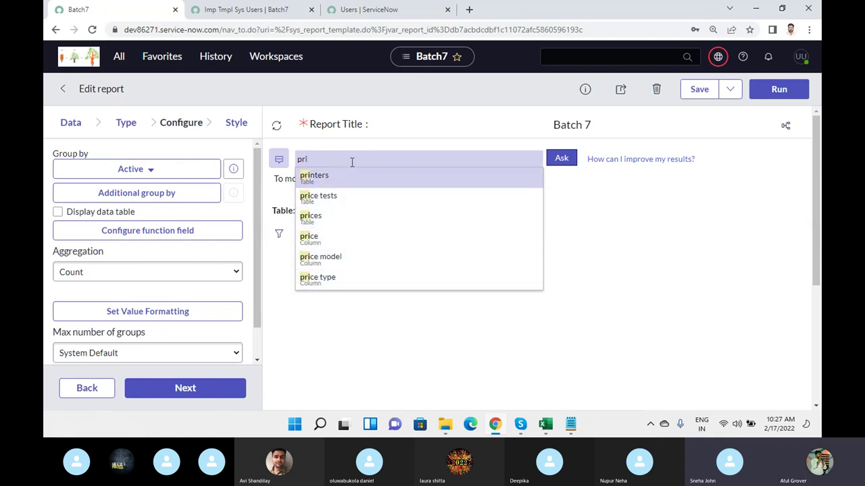
pyautogui.press('BackSpace')
pyautogui.press('BackSpace')
pyautogui.press('BackSpace')
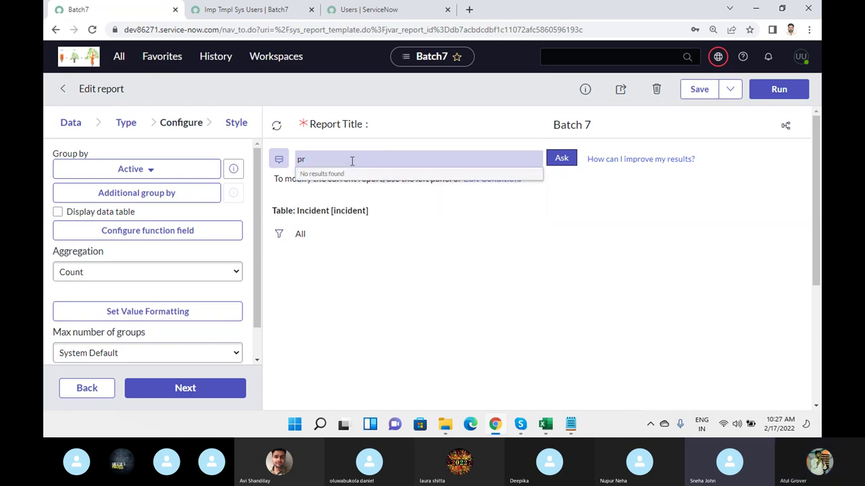
pyautogui.write('impact')
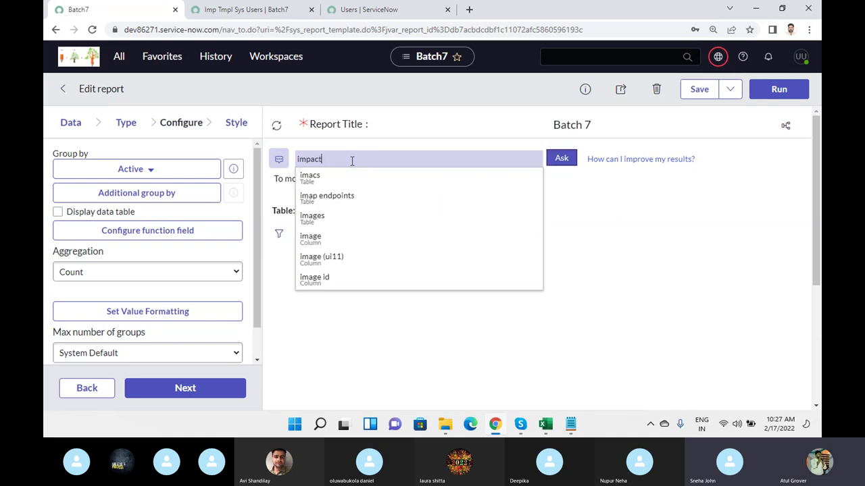
pyautogui.click(349, 198)
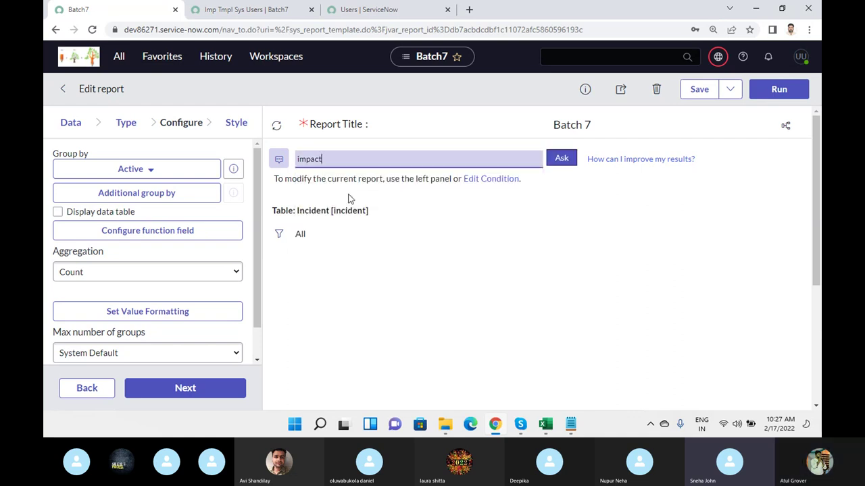
pyautogui.write('is high')
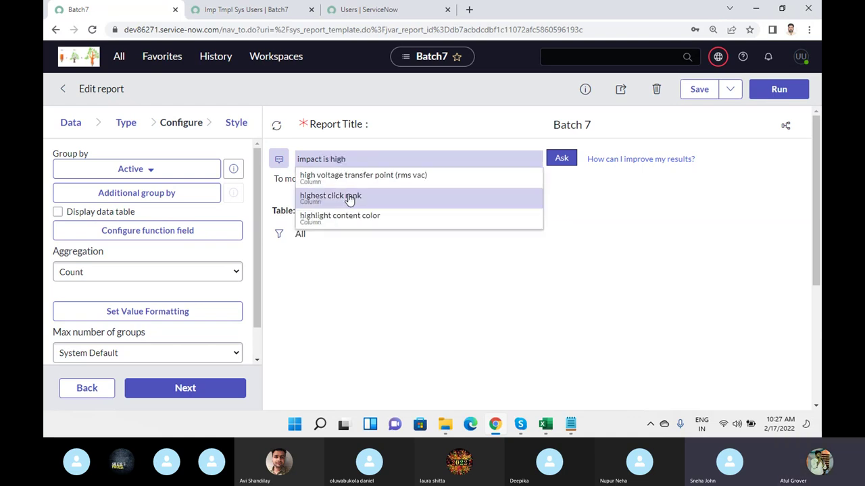
pyautogui.click(560, 158)
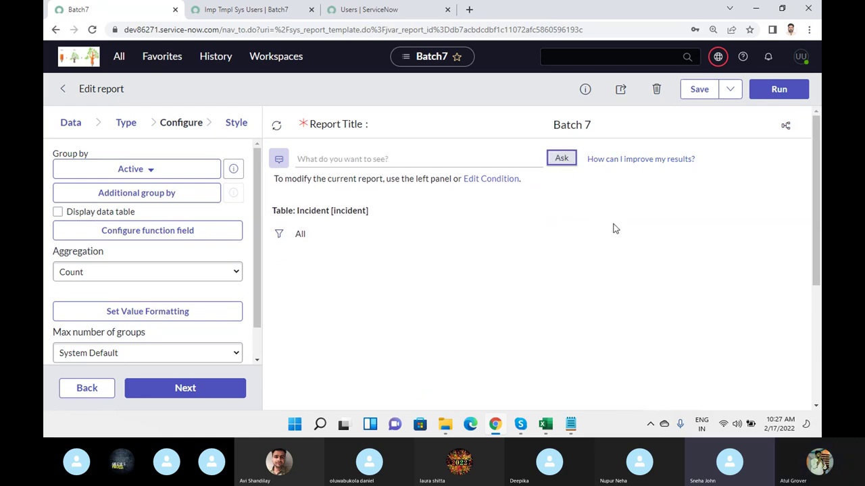
pyautogui.scroll(3, 513, 263)
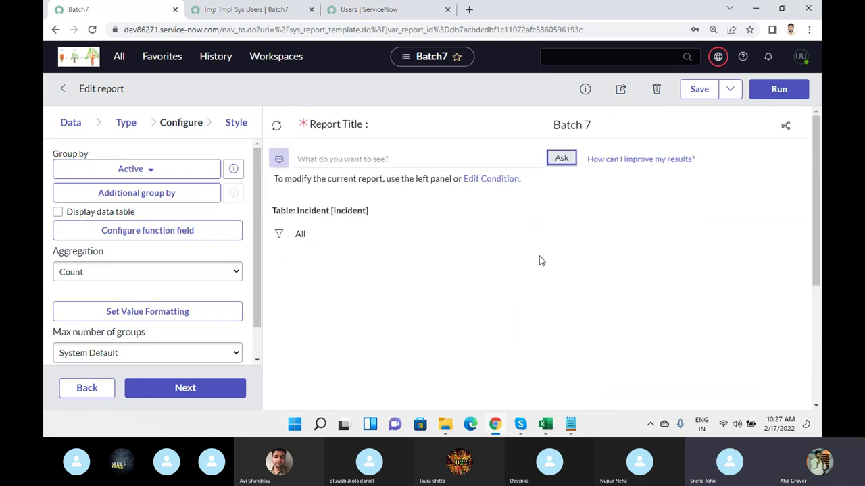
# - Ask Analytics Q&A for incidents where impact is active
pyautogui.click(389, 160)
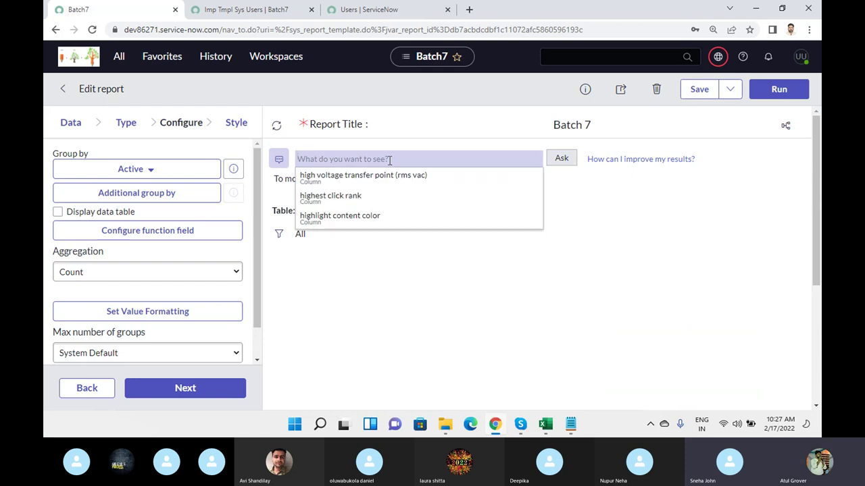
pyautogui.write('impact')
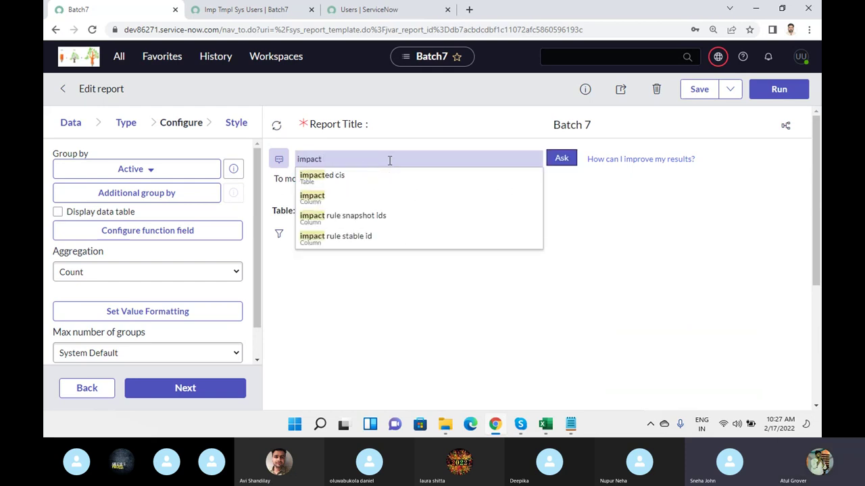
pyautogui.click(317, 196)
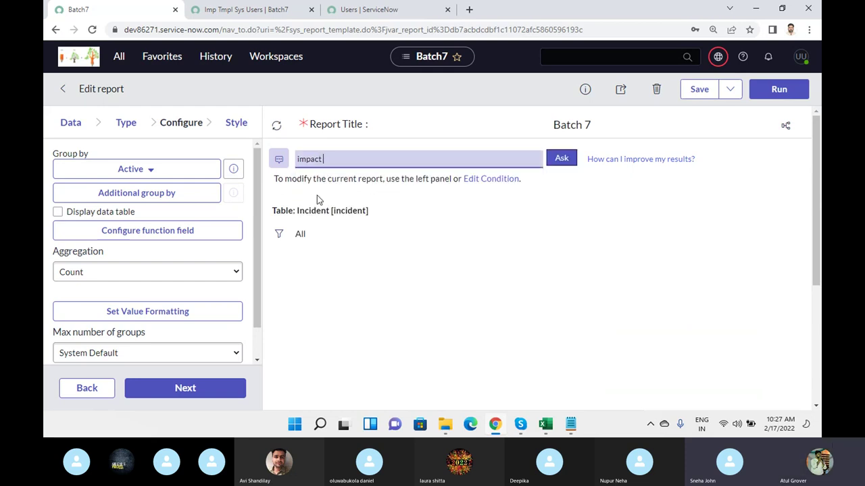
pyautogui.write('is')
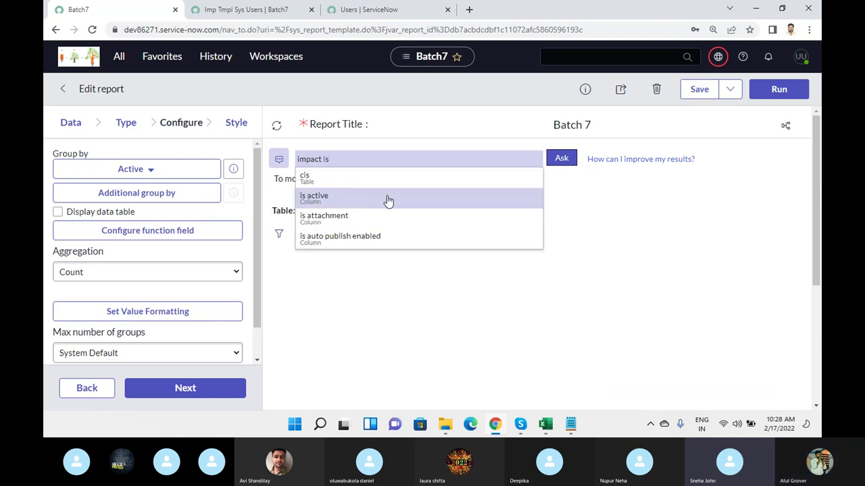
pyautogui.click(388, 200)
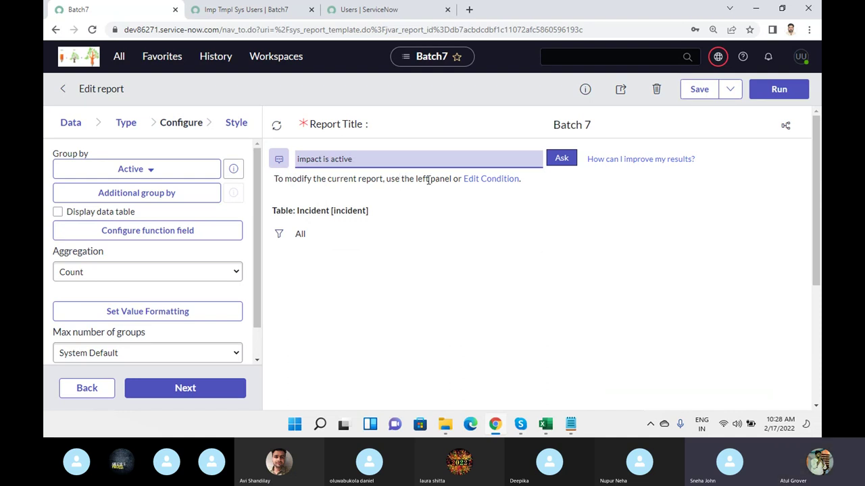
pyautogui.click(558, 167)
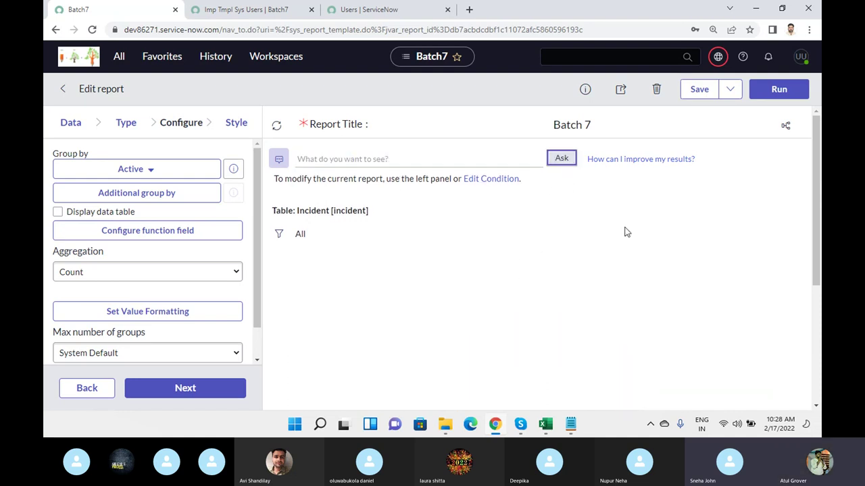
pyautogui.scroll(-2, 624, 232)
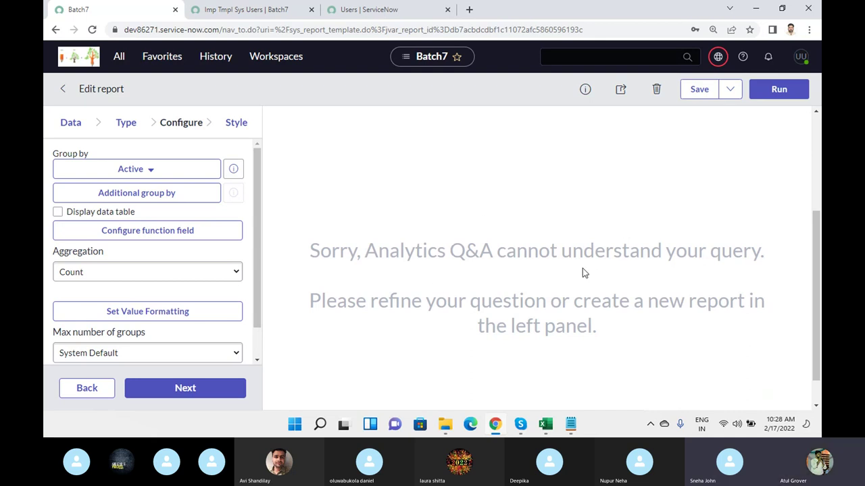
pyautogui.scroll(2, 582, 273)
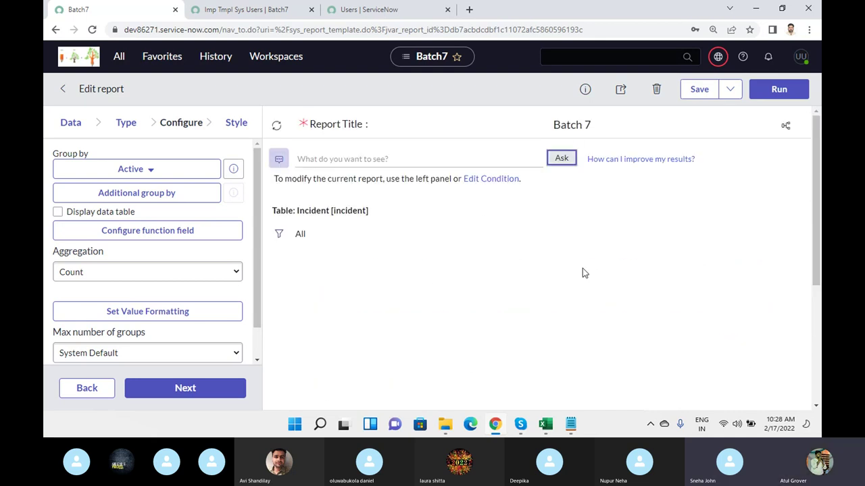
# - Ask Analytics Q&A for incidents whose caller is a specific user
pyautogui.click(319, 161)
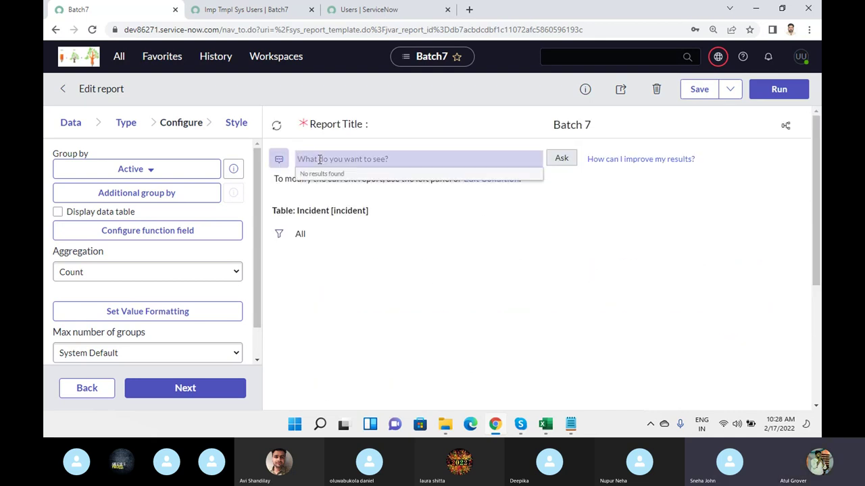
pyautogui.write('caller')
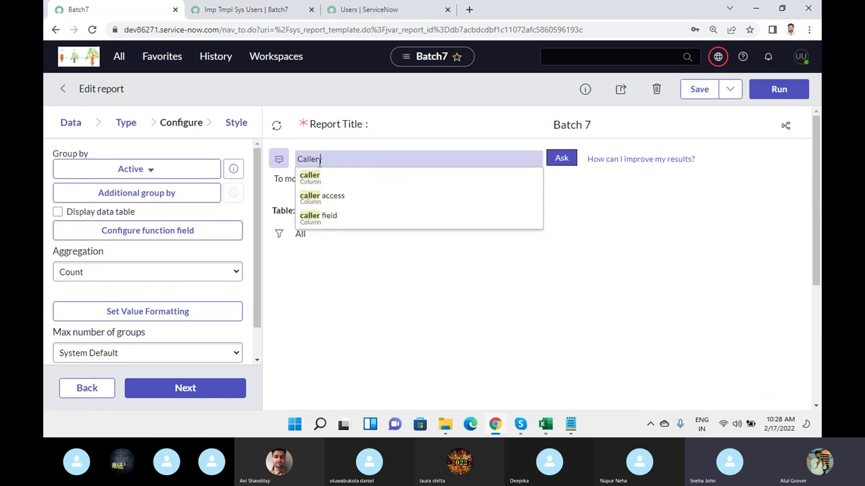
pyautogui.click(318, 179)
pyautogui.write('is')
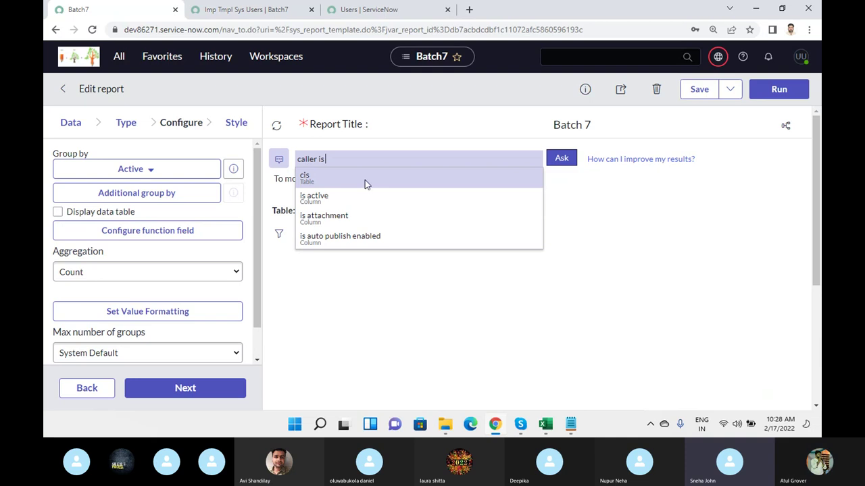
pyautogui.write('Atu')
pyautogui.write('Le')
pyautogui.press('Left')
pyautogui.press('Left')
pyautogui.press('Left')
pyautogui.press('BackSpace')
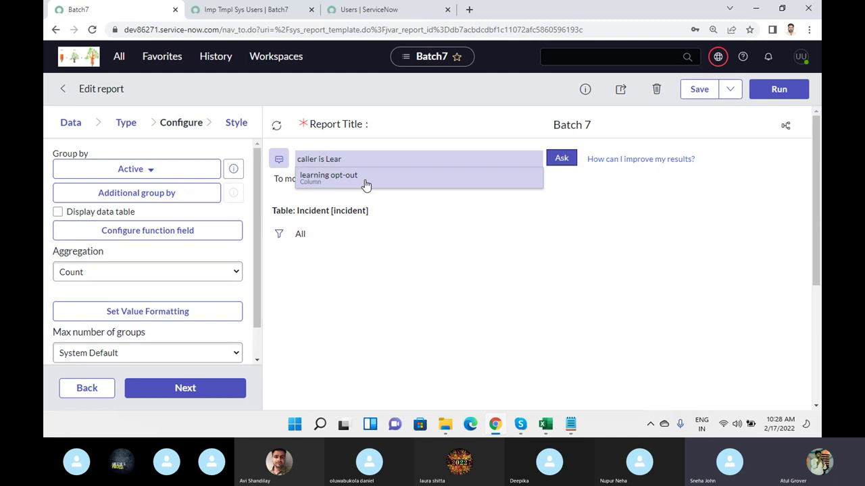
pyautogui.click(352, 157)
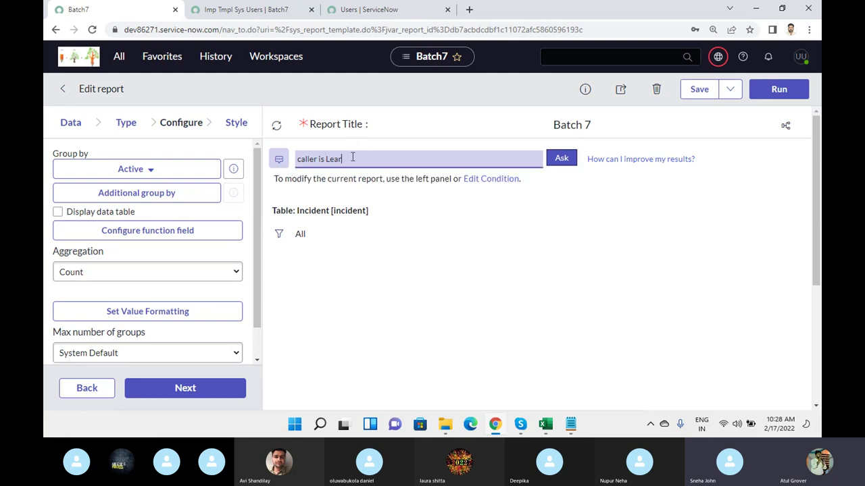
pyautogui.write('n')
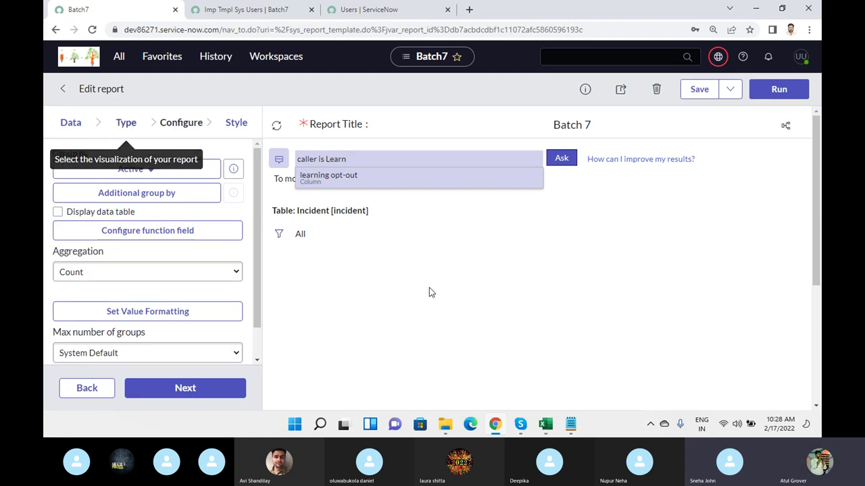
pyautogui.click(568, 160)
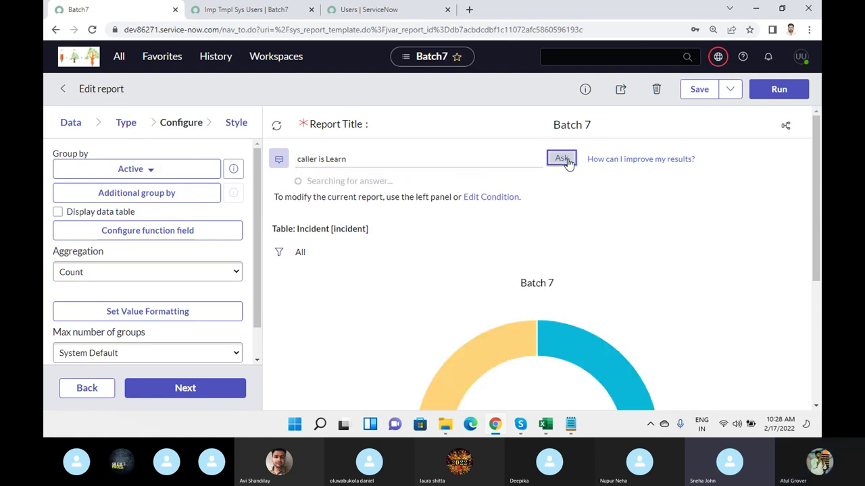
pyautogui.scroll(3, 569, 245)
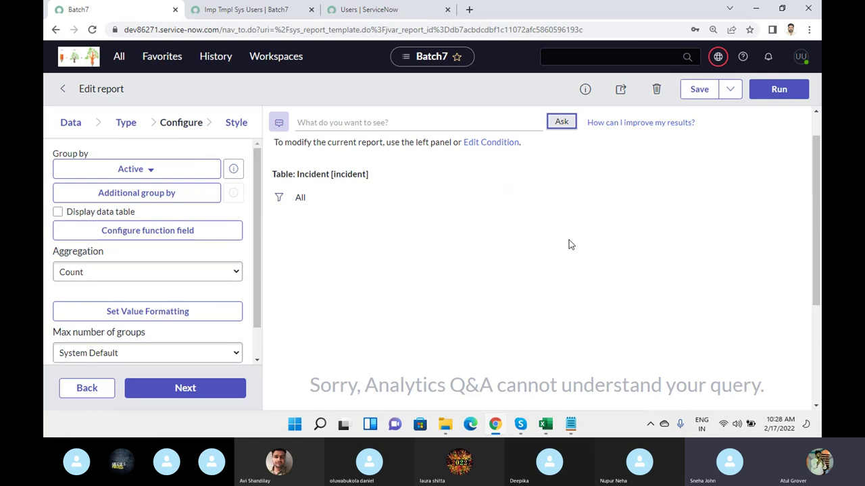
# - Add a condition on the Created field using the between operator
pyautogui.click(279, 196)
pyautogui.click(363, 287)
pyautogui.write('crea')
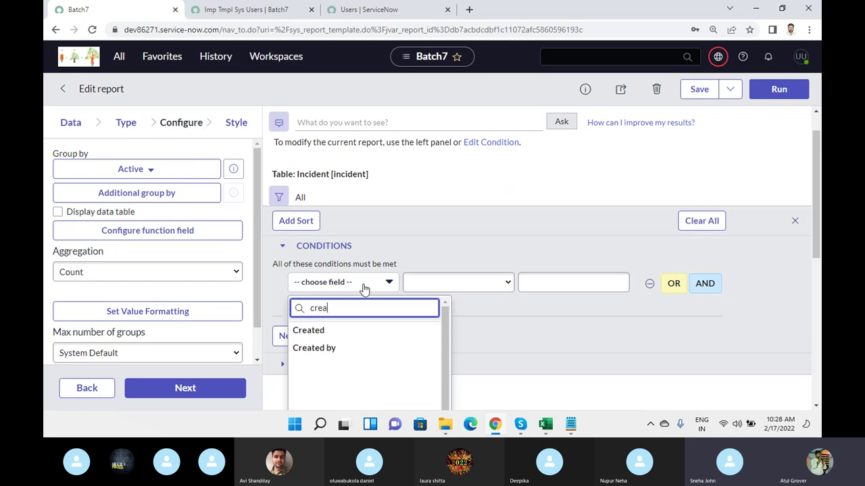
pyautogui.click(309, 331)
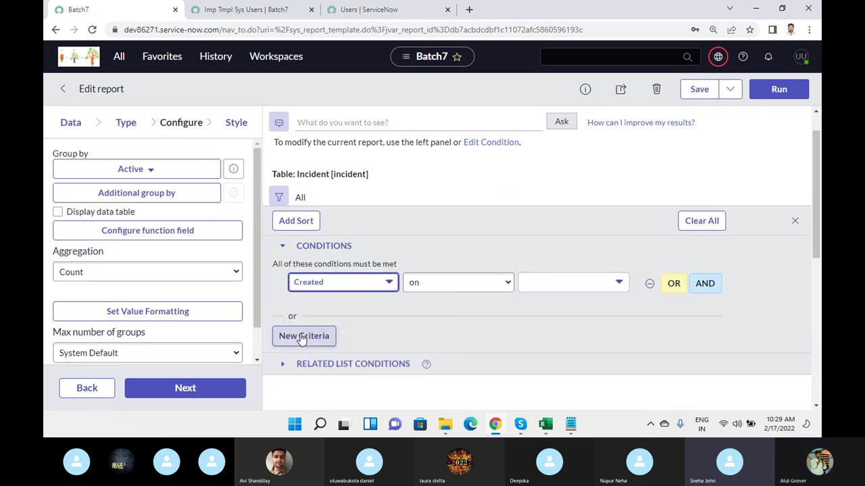
pyautogui.click(482, 283)
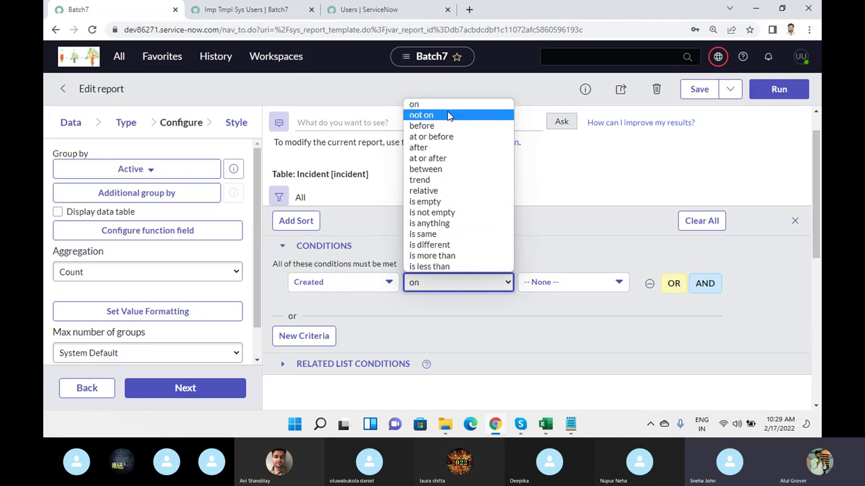
pyautogui.click(441, 170)
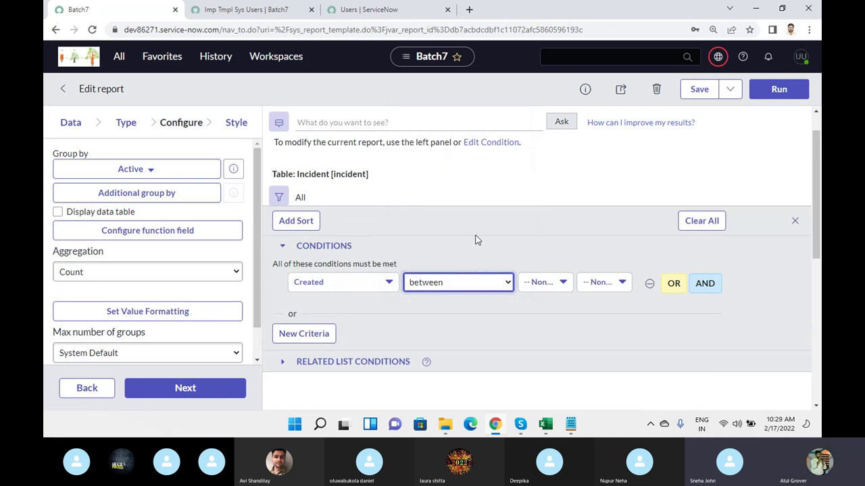
# - Set the Created range from Last 3 months to Today and rerun the report
pyautogui.click(558, 281)
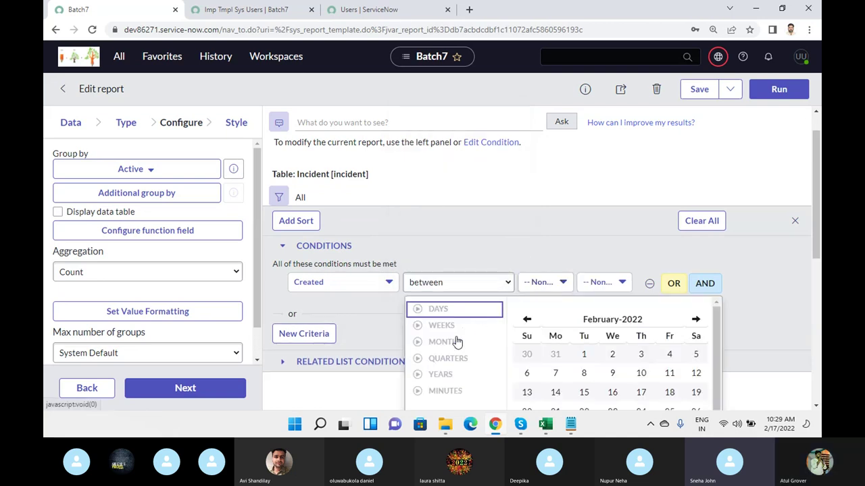
pyautogui.click(428, 343)
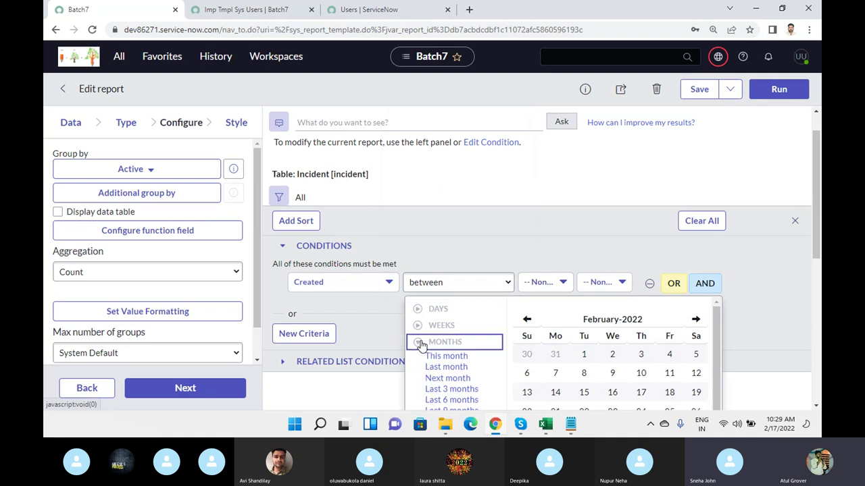
pyautogui.click(451, 387)
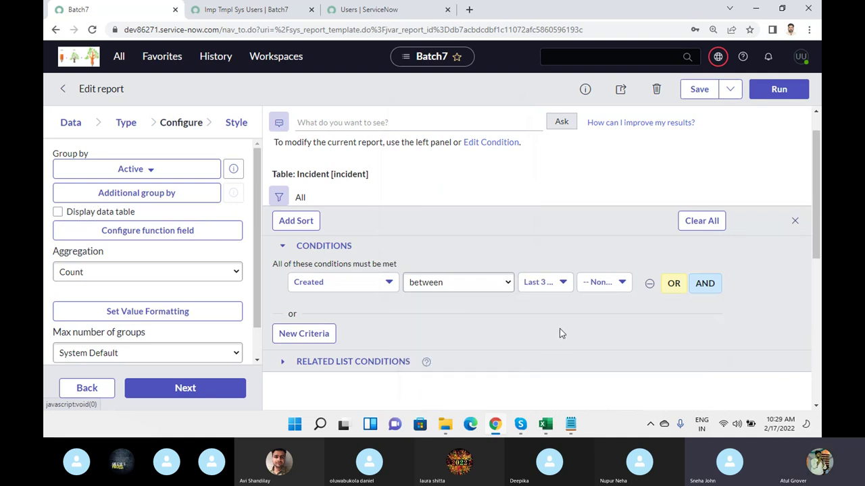
pyautogui.click(622, 283)
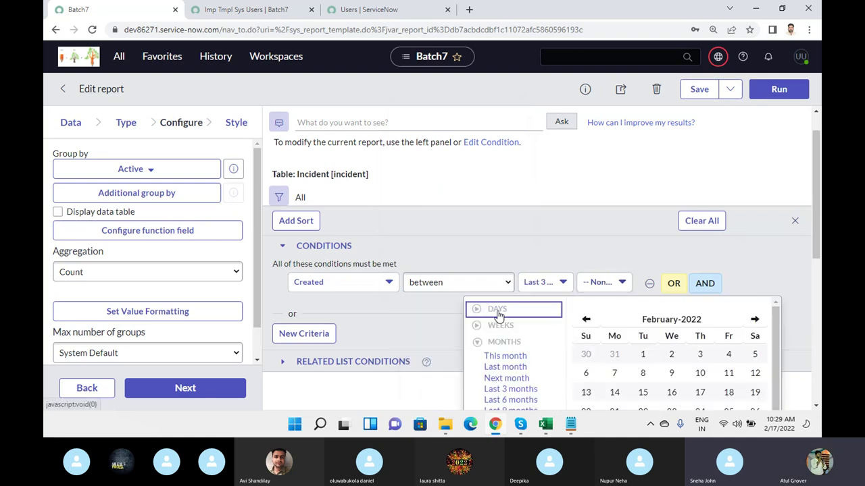
pyautogui.click(484, 311)
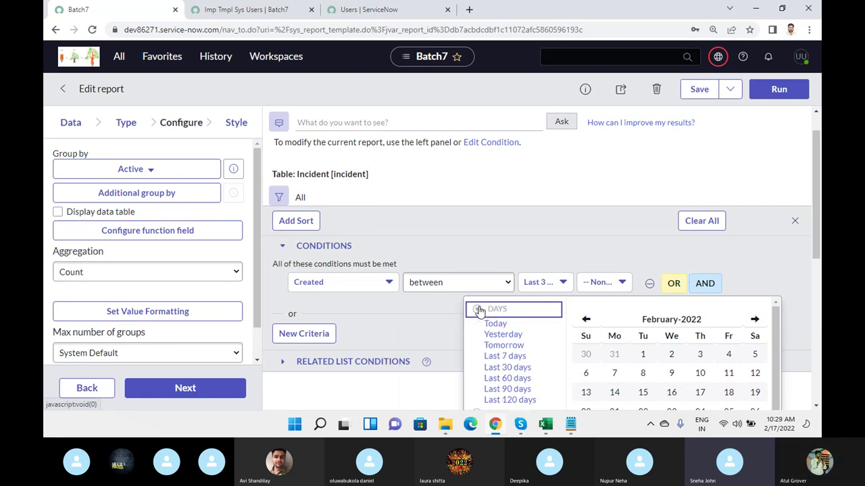
pyautogui.click(493, 322)
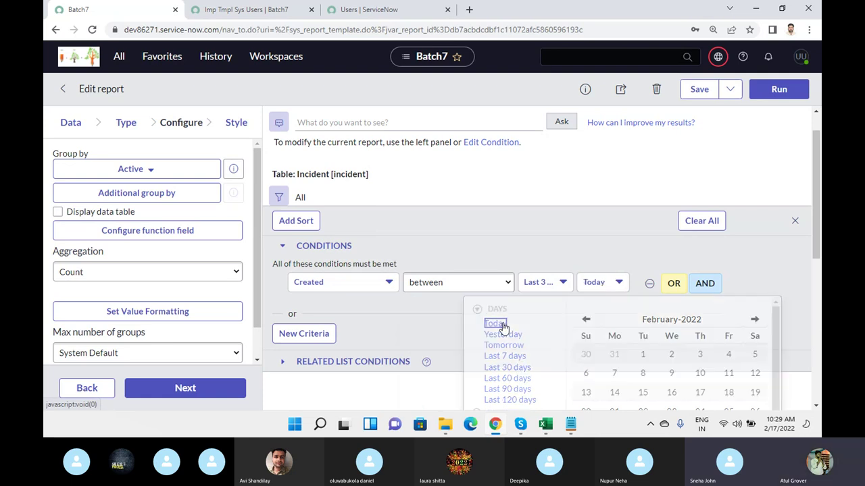
pyautogui.click(784, 91)
pyautogui.scroll(-3, 606, 258)
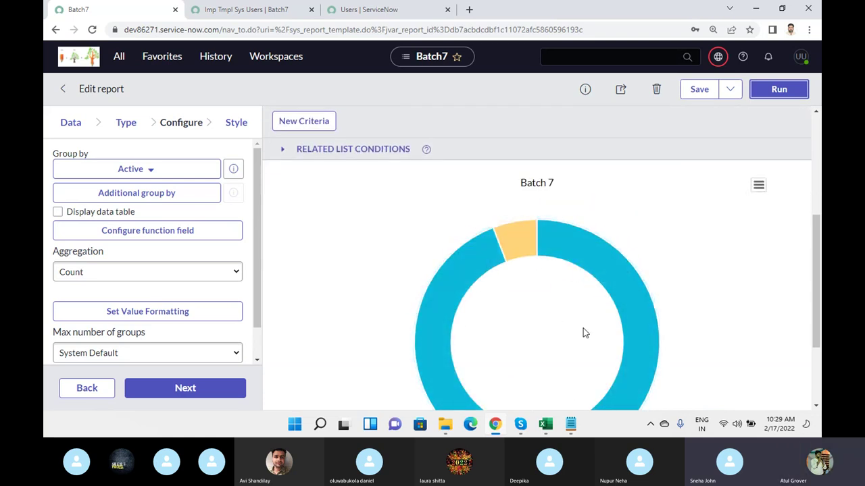
# - Add an AND condition 'Priority is 2 - High' to Batch 7 and rerun the report
pyautogui.scroll(3, 579, 307)
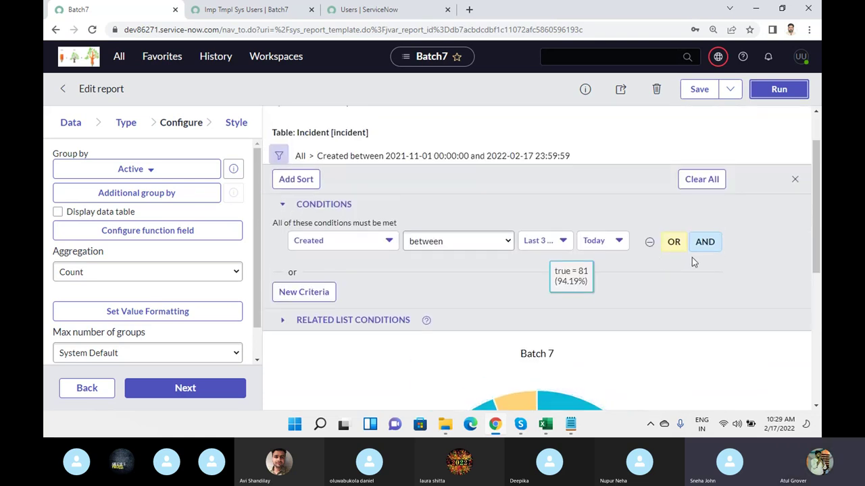
pyautogui.click(705, 241)
pyautogui.click(351, 274)
pyautogui.write('pri')
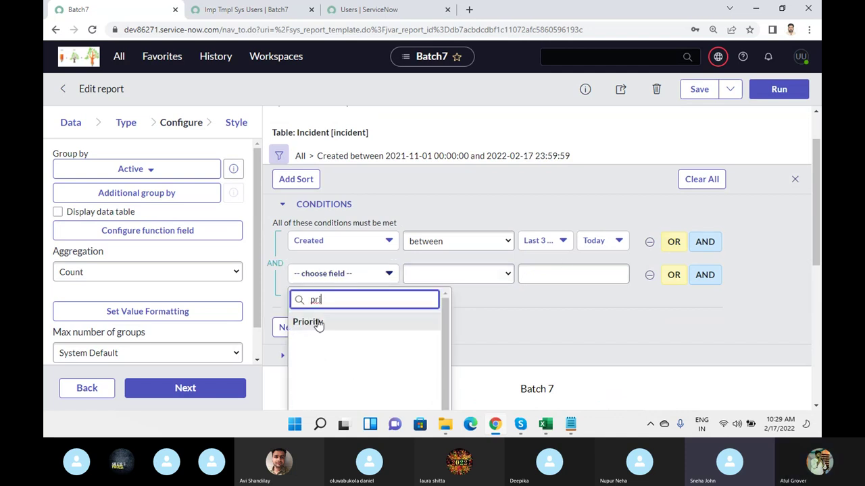
pyautogui.click(309, 322)
pyautogui.click(547, 281)
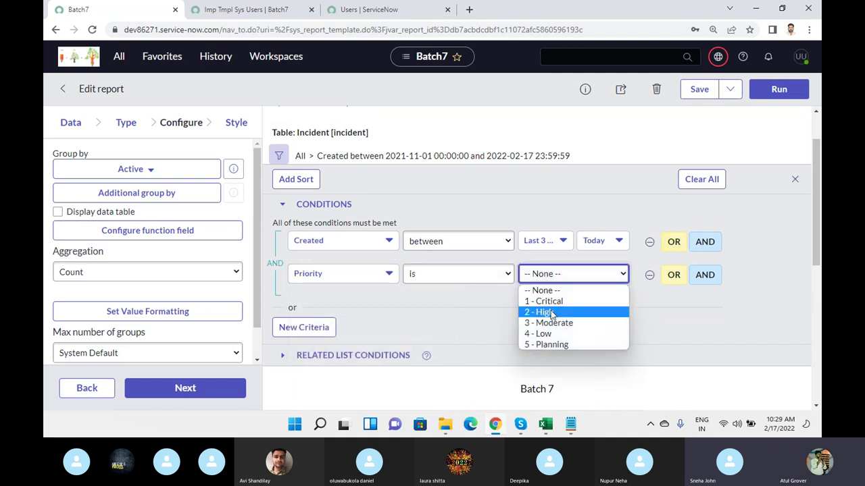
pyautogui.click(540, 312)
pyautogui.click(779, 90)
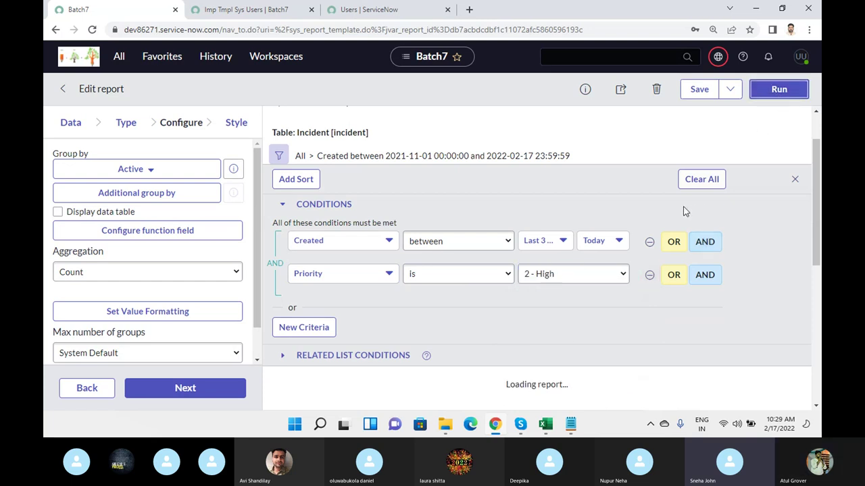
# - Open the donut chart's export options menu
pyautogui.scroll(-3, 648, 210)
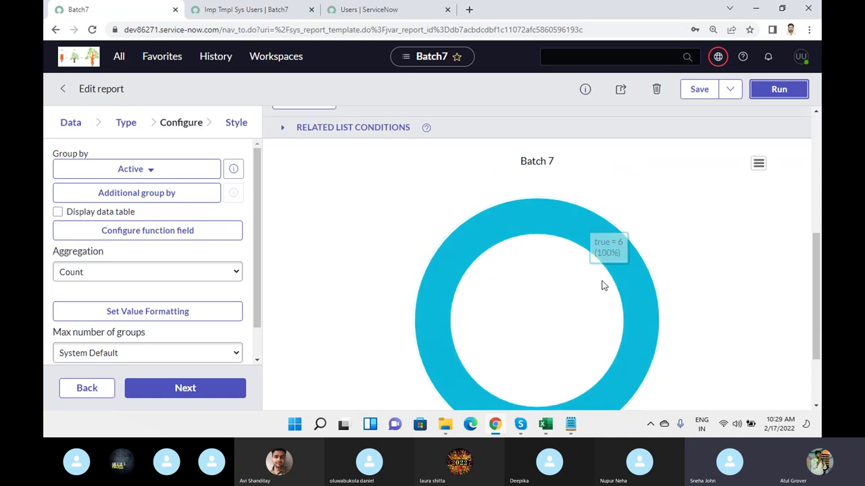
pyautogui.click(758, 164)
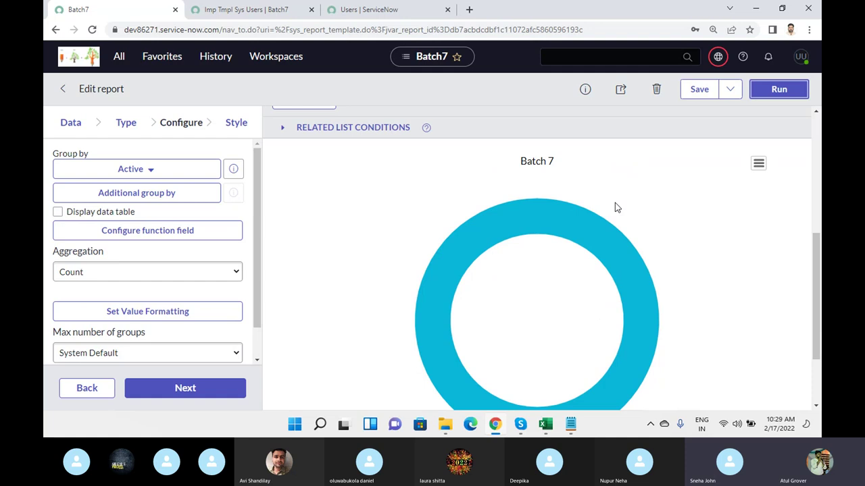
pyautogui.scroll(4, 615, 207)
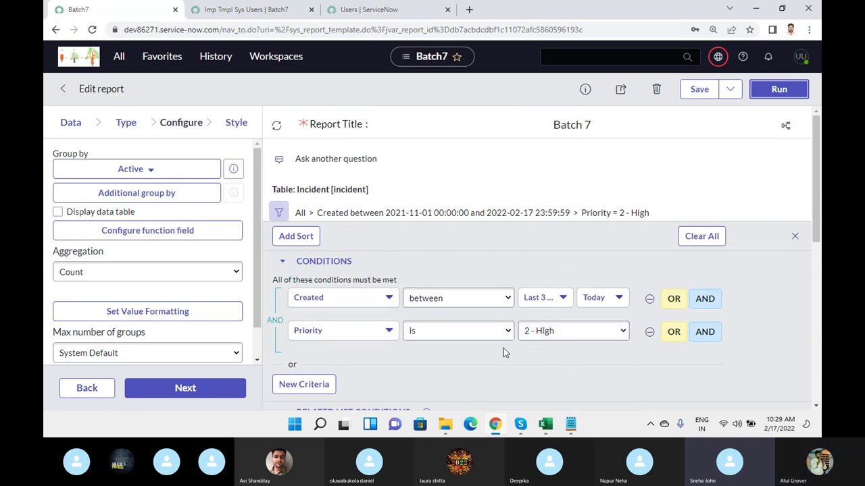
# - Ask analytics Q&A the question 'Priority is High' and submit it
pyautogui.click(283, 159)
pyautogui.click(356, 163)
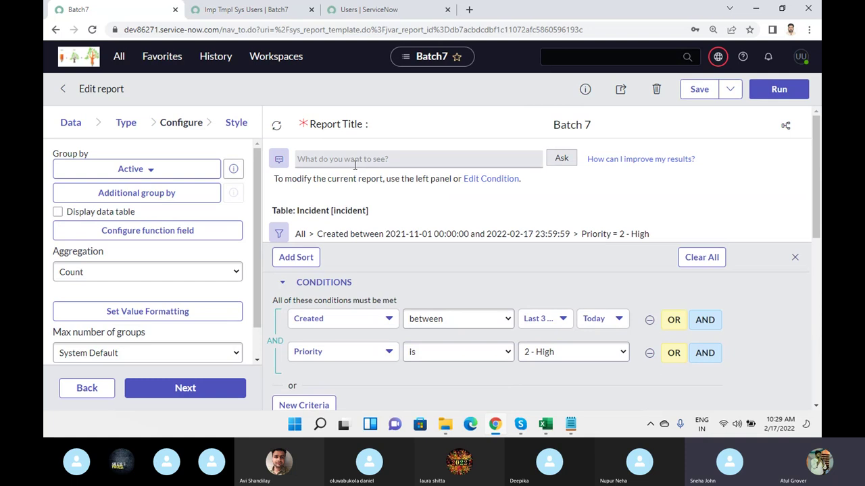
pyautogui.write('Priop')
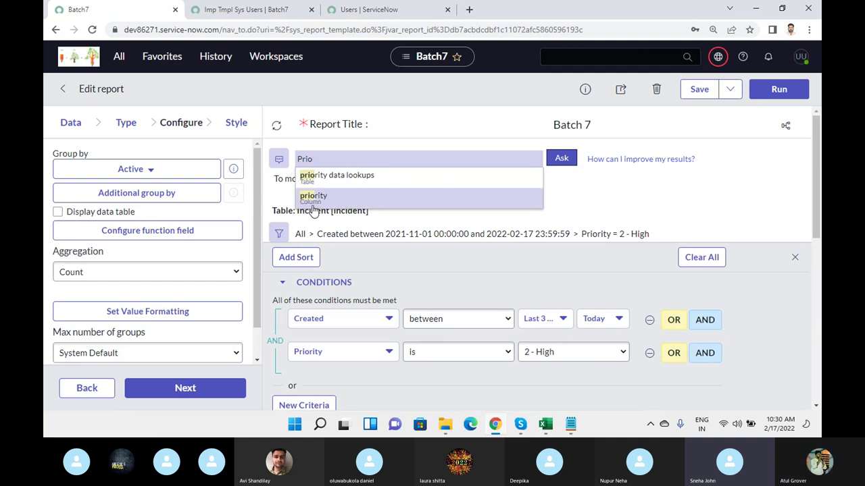
pyautogui.click(314, 195)
pyautogui.write('is ')
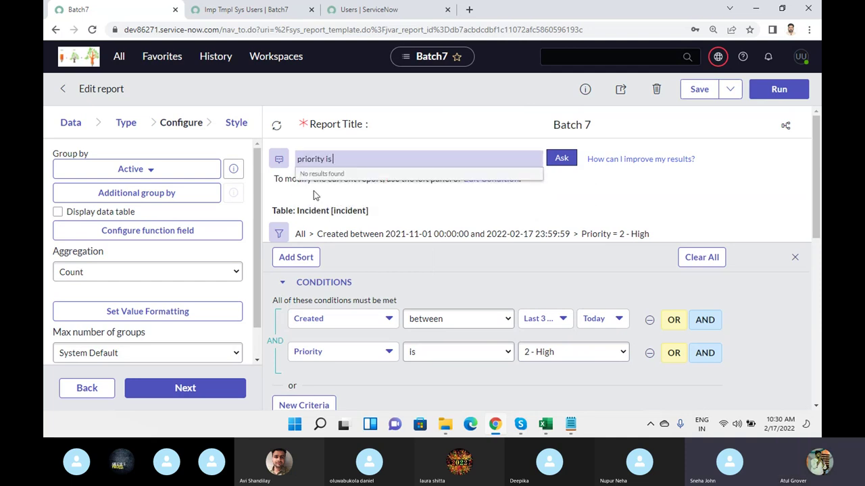
pyautogui.write('2')
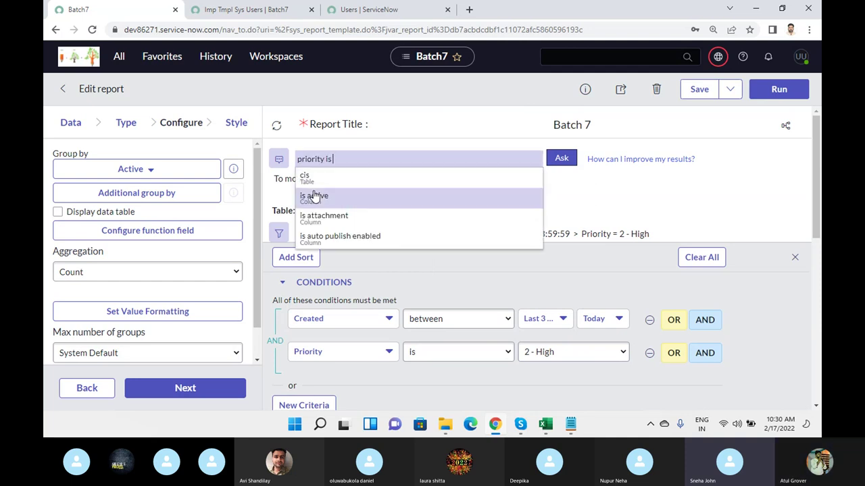
pyautogui.press('BackSpace')
pyautogui.press('BackSpace')
pyautogui.write('High')
pyautogui.press('Left')
pyautogui.press('Left')
pyautogui.press('Left')
pyautogui.press('Left')
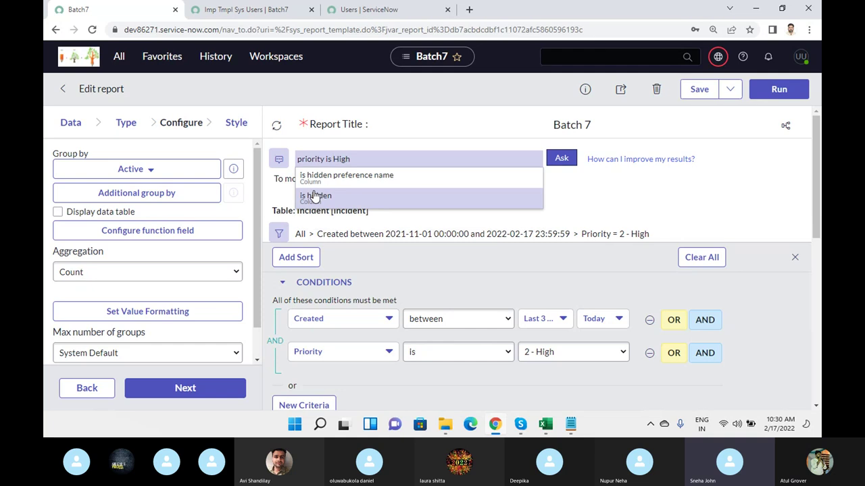
pyautogui.click(566, 161)
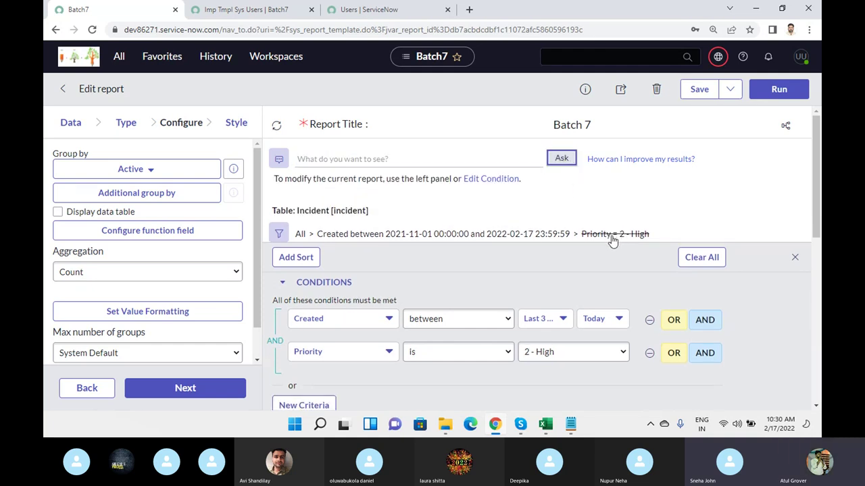
# - Run the report to preview the single-slice donut showing true = 6 (100%)
pyautogui.scroll(5, 473, 121)
pyautogui.scroll(-1, 772, 219)
pyautogui.scroll(-4, 625, 308)
pyautogui.scroll(3, 548, 239)
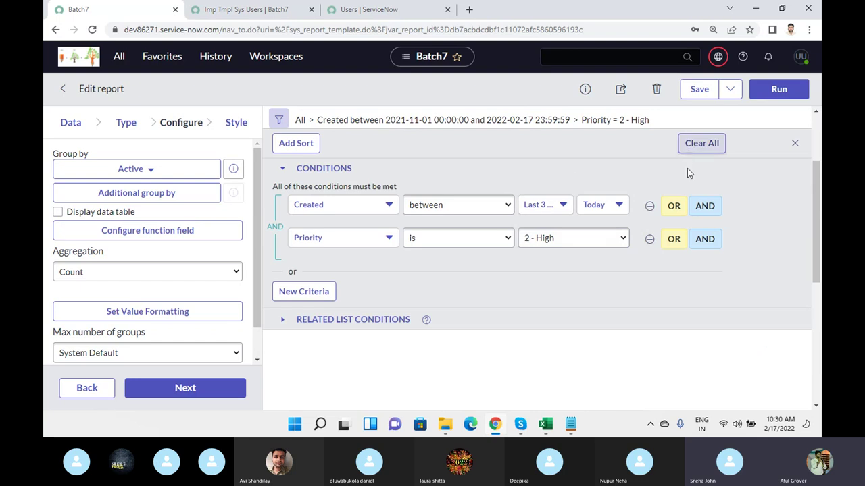
pyautogui.click(768, 94)
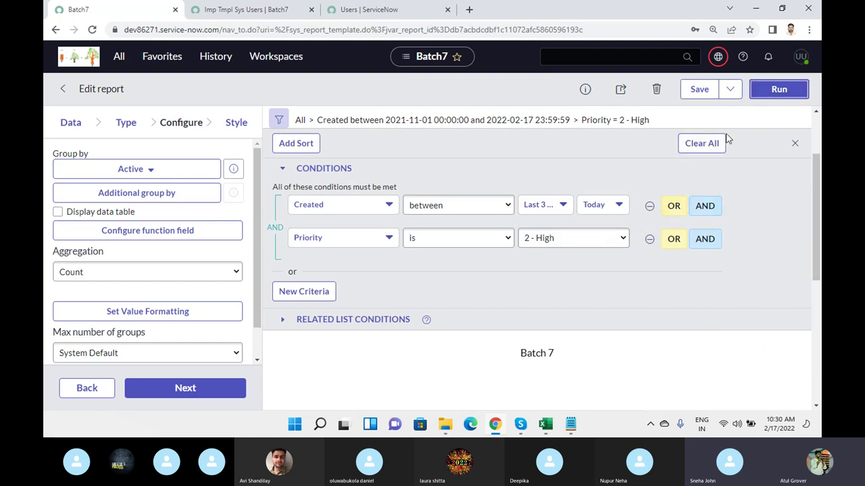
pyautogui.scroll(-3, 579, 251)
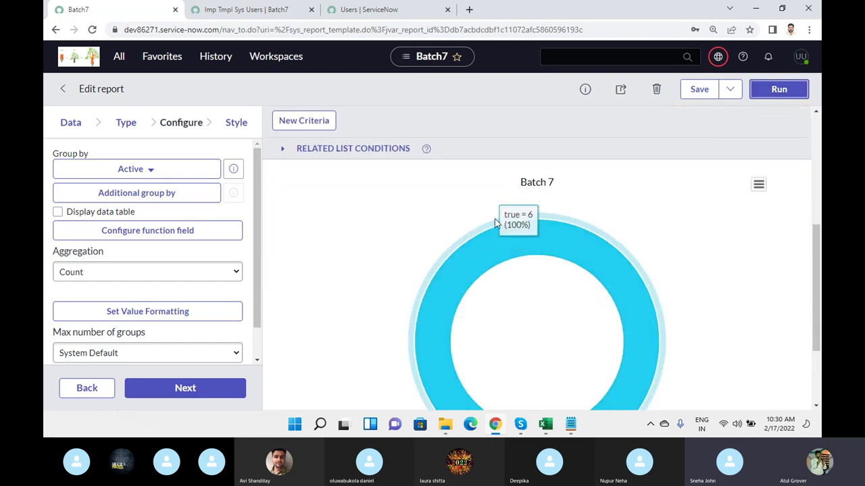
pyautogui.scroll(3, 522, 257)
# - Remove the Priority 2 - High condition, group Batch 7 by Priority, and save it
pyautogui.click(647, 237)
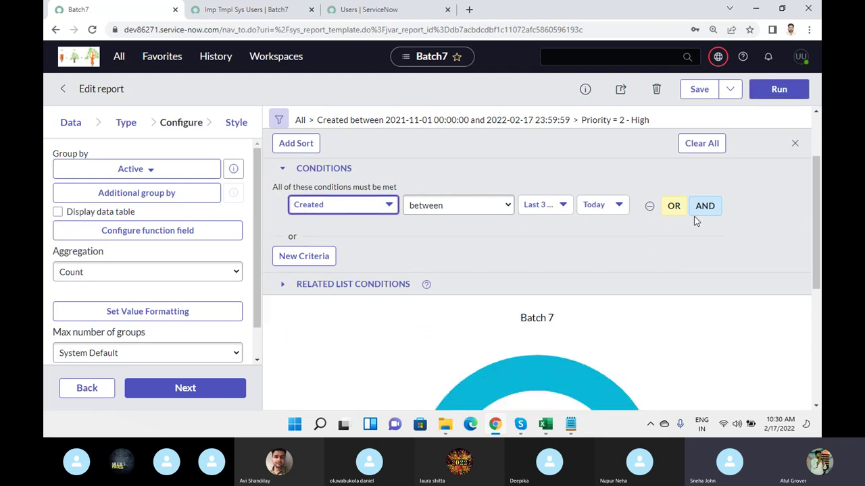
pyautogui.click(771, 99)
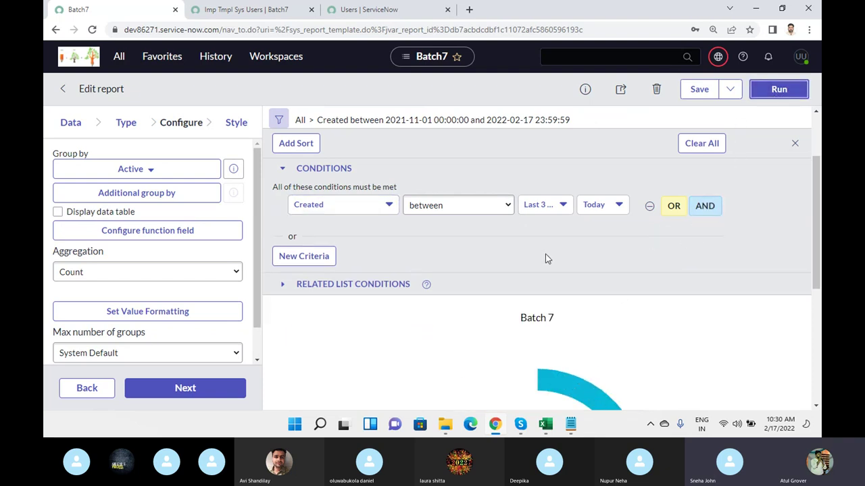
pyautogui.click(149, 170)
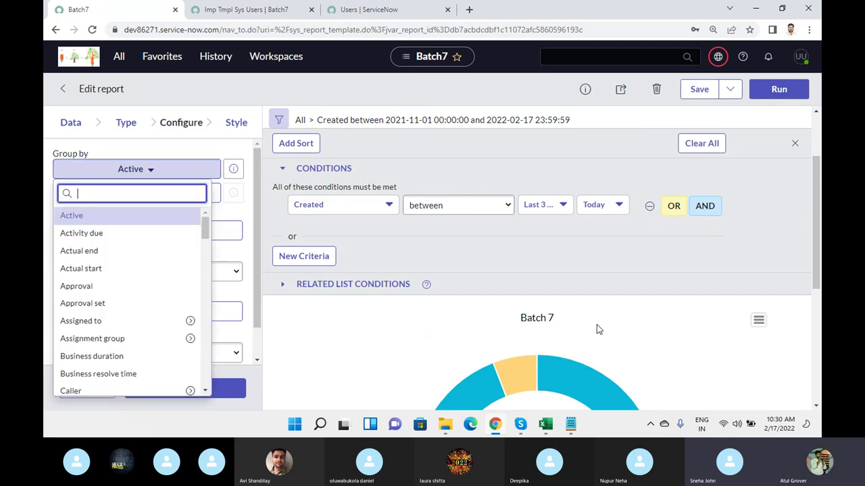
pyautogui.scroll(-2, 540, 318)
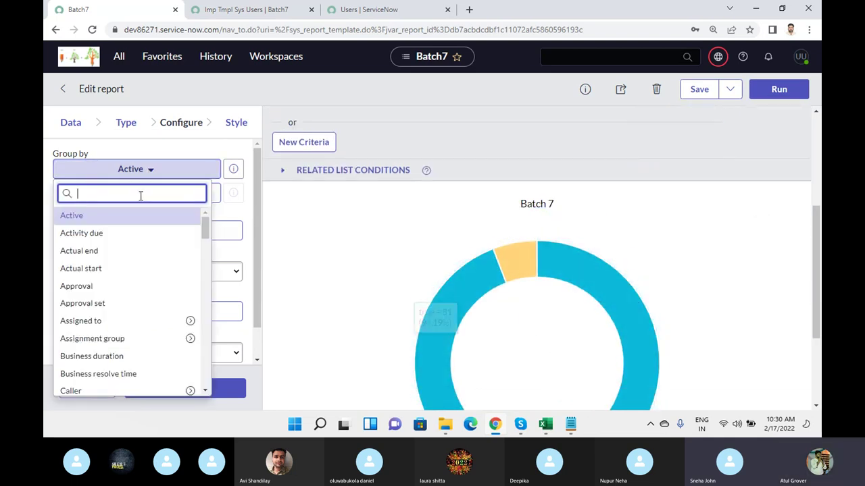
pyautogui.write('pri')
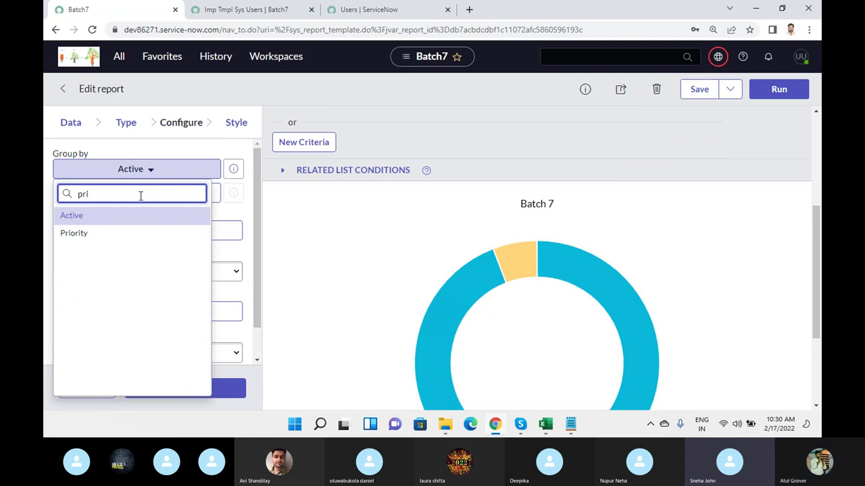
pyautogui.click(71, 234)
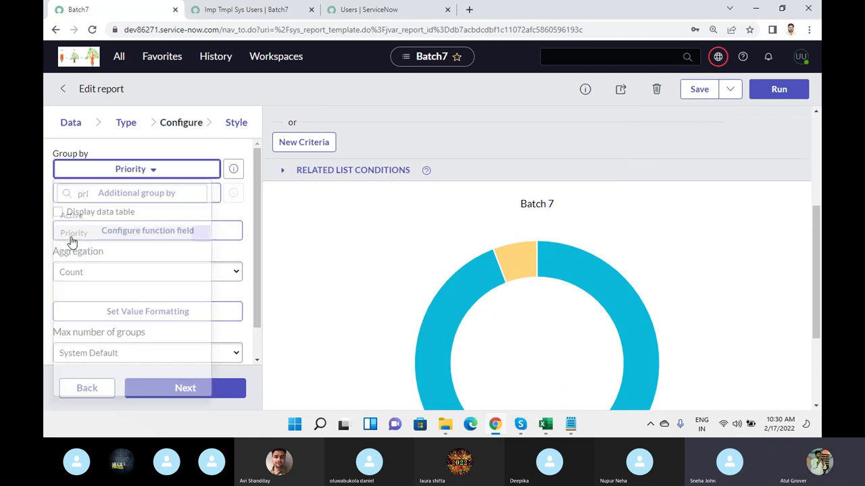
pyautogui.click(699, 94)
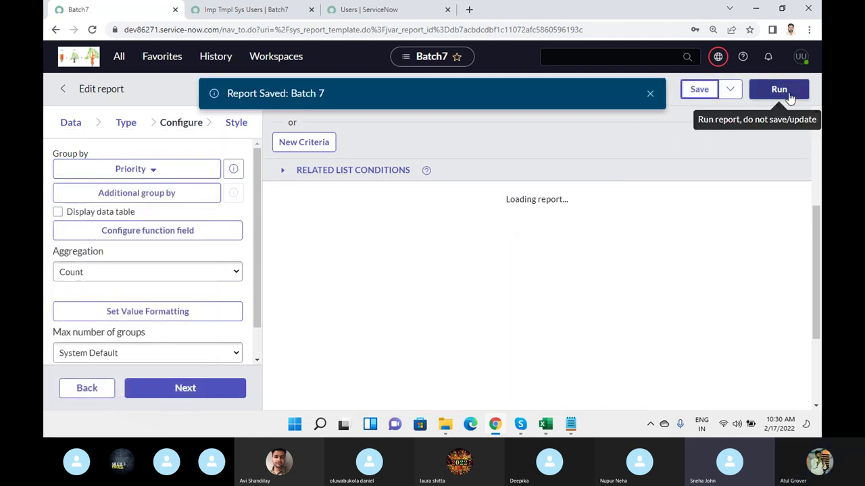
pyautogui.scroll(-3, 682, 274)
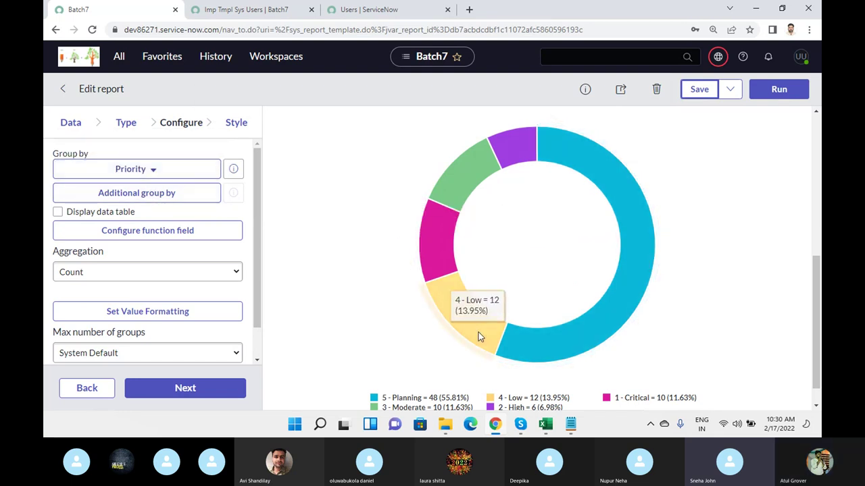
# - Add Impact as an additional group-by option and rerun the report
pyautogui.click(192, 197)
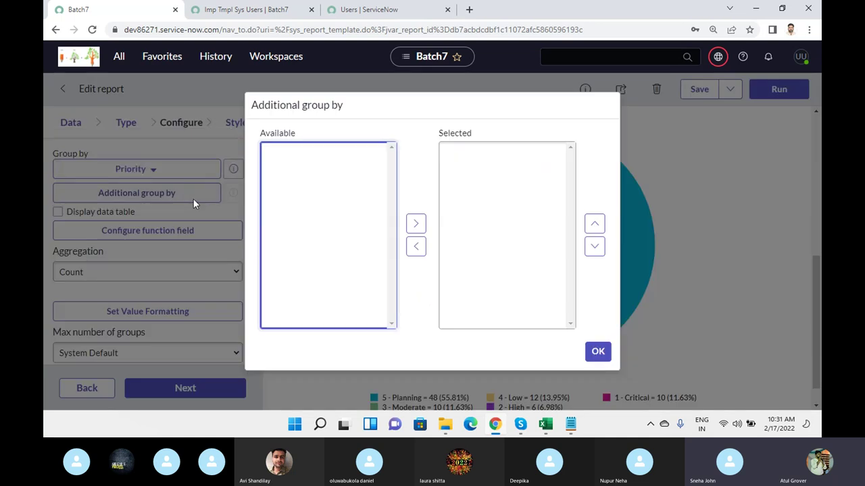
pyautogui.click(296, 183)
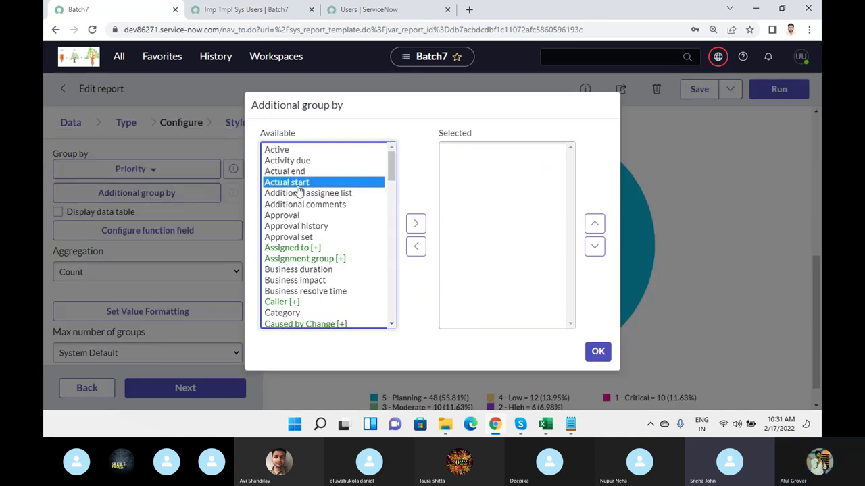
pyautogui.press('i')
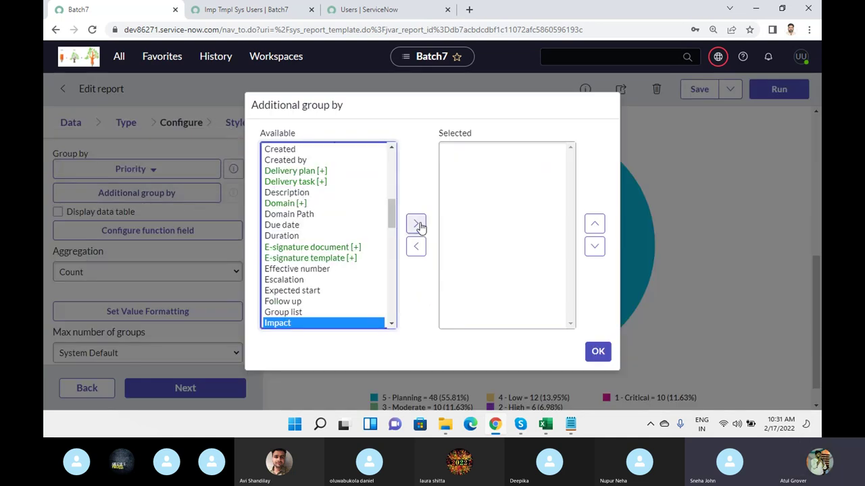
pyautogui.click(415, 224)
pyautogui.click(598, 351)
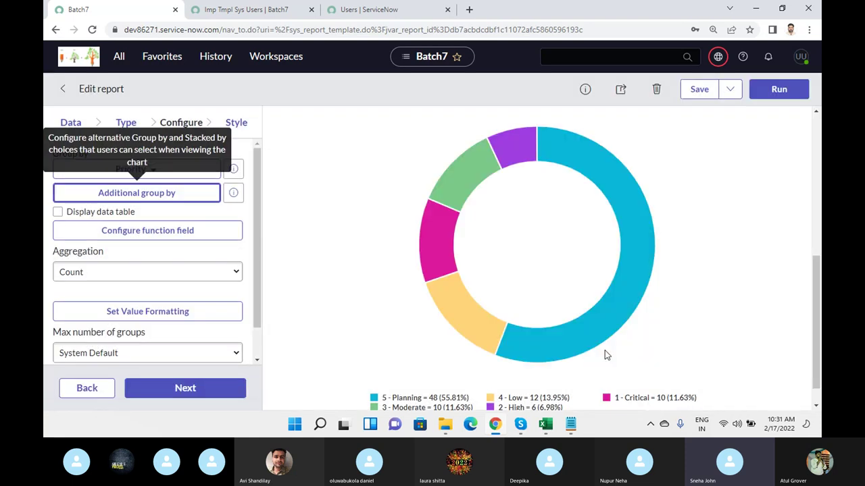
pyautogui.click(777, 88)
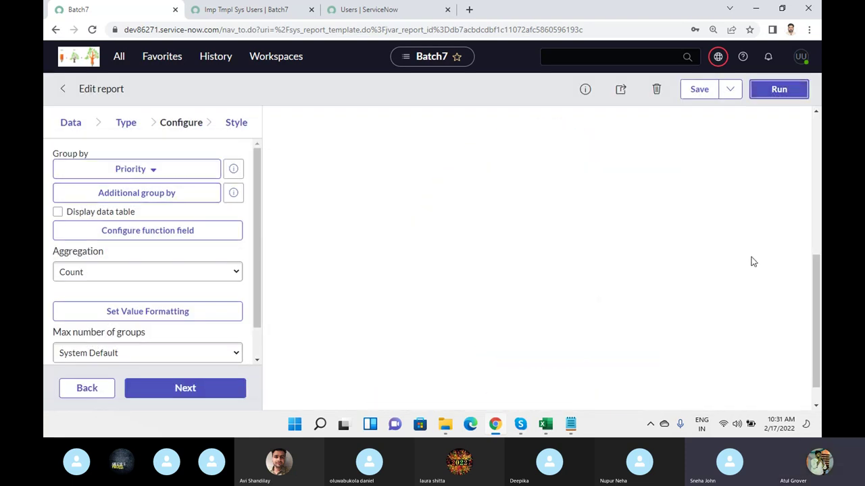
pyautogui.scroll(-2, 735, 235)
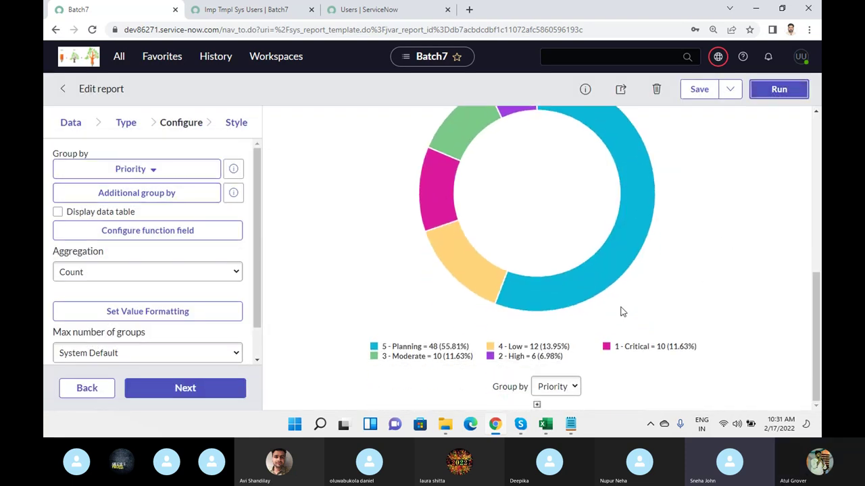
# - Regroup the donut chart by Impact using the chart's Group by dropdown
pyautogui.click(573, 389)
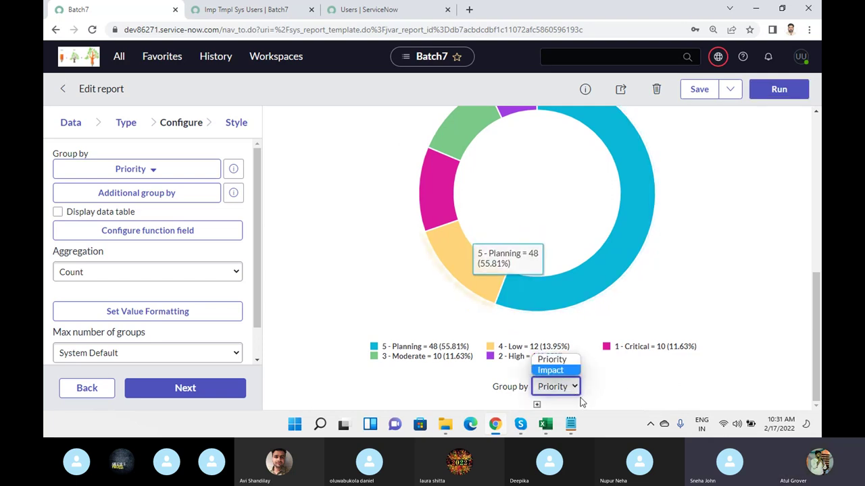
pyautogui.click(551, 370)
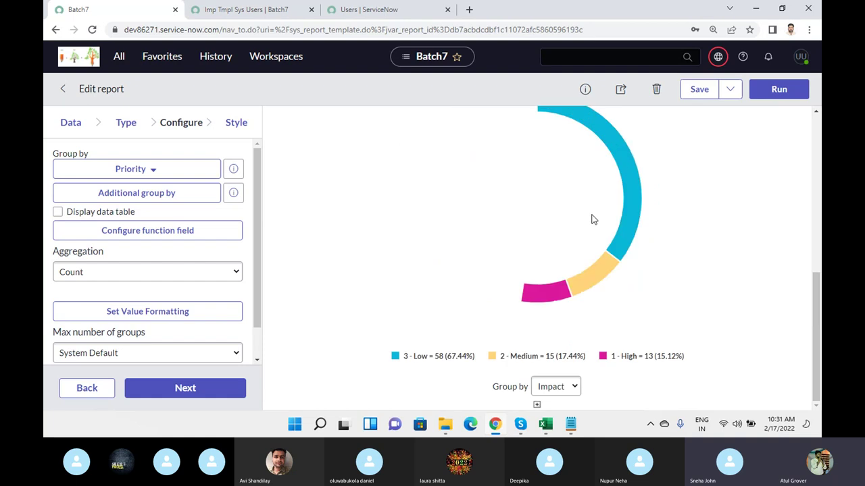
pyautogui.scroll(3, 590, 219)
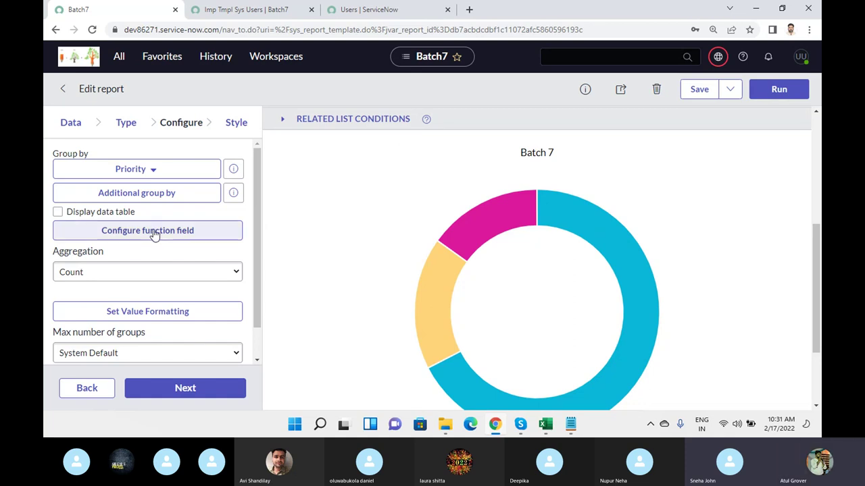
# - Switch aggregation to Sum of Business duration, then run and save the report
pyautogui.click(169, 274)
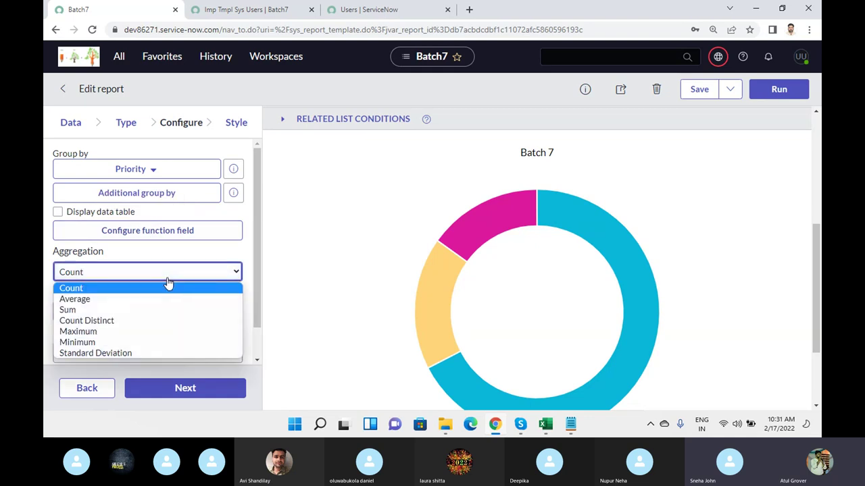
pyautogui.click(121, 310)
pyautogui.click(783, 95)
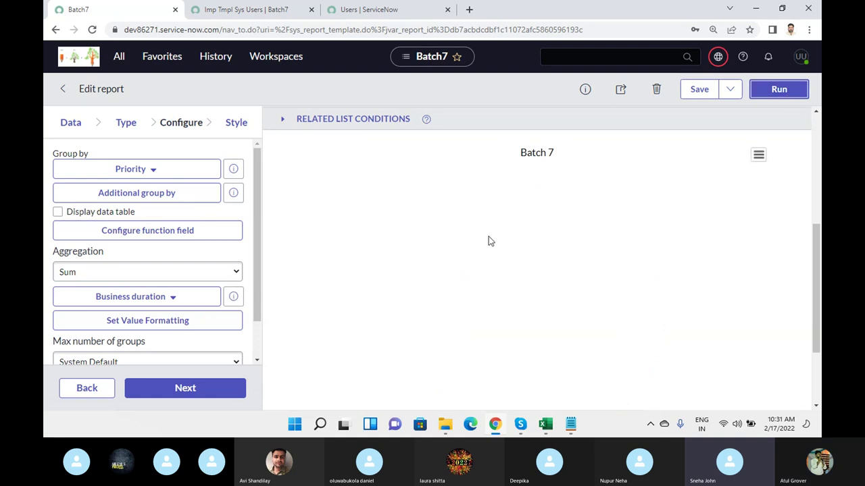
pyautogui.scroll(-2, 488, 241)
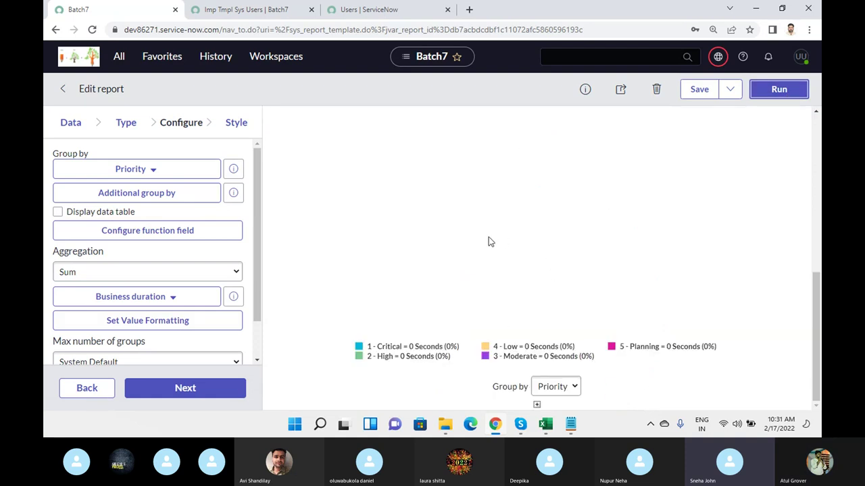
pyautogui.scroll(3, 490, 241)
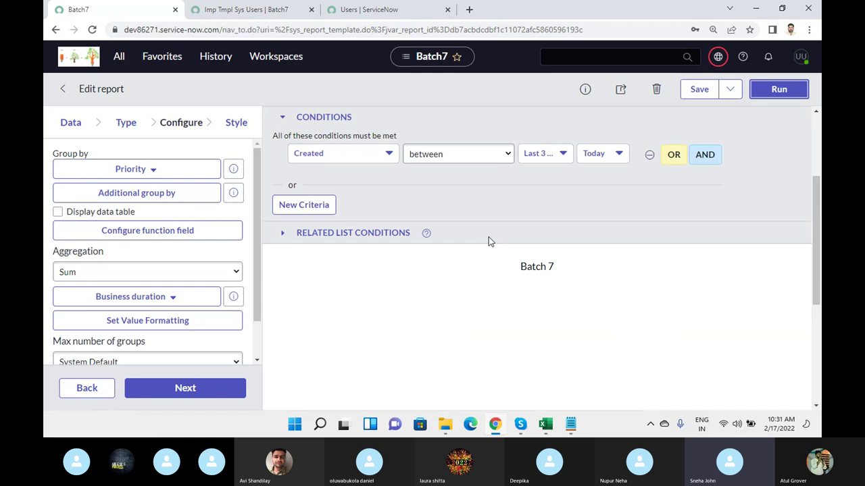
pyautogui.scroll(-2, 556, 297)
pyautogui.scroll(4, 556, 297)
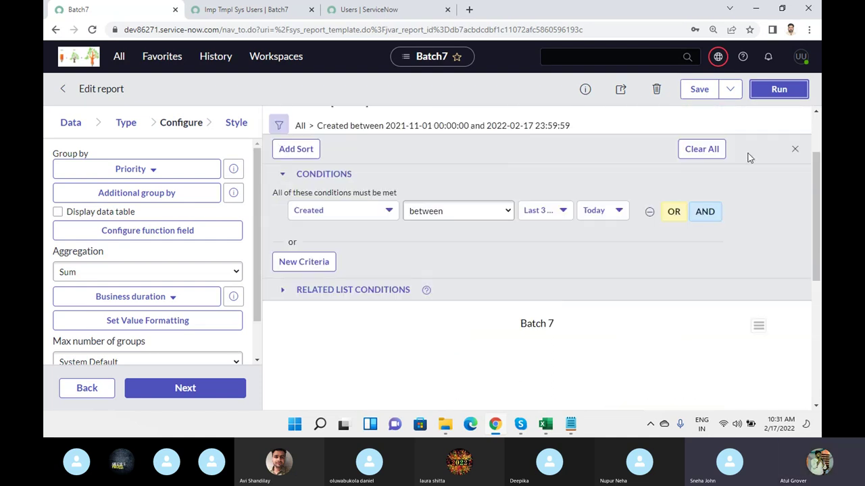
pyautogui.click(701, 92)
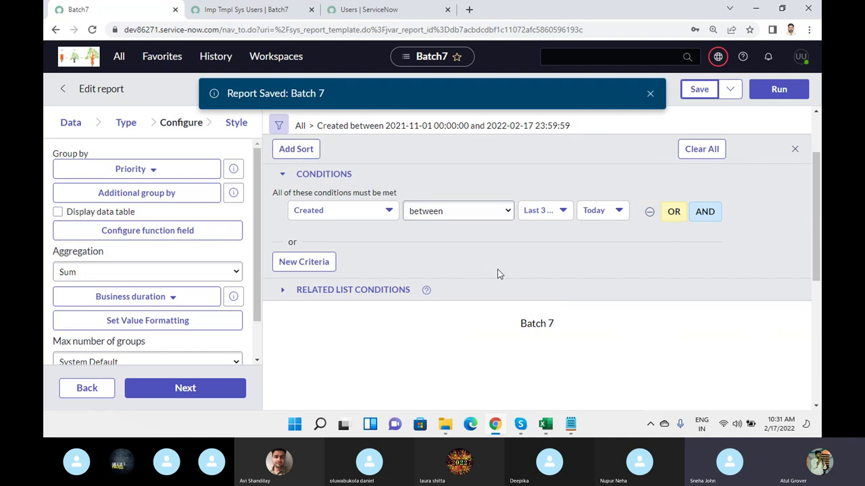
pyautogui.click(777, 91)
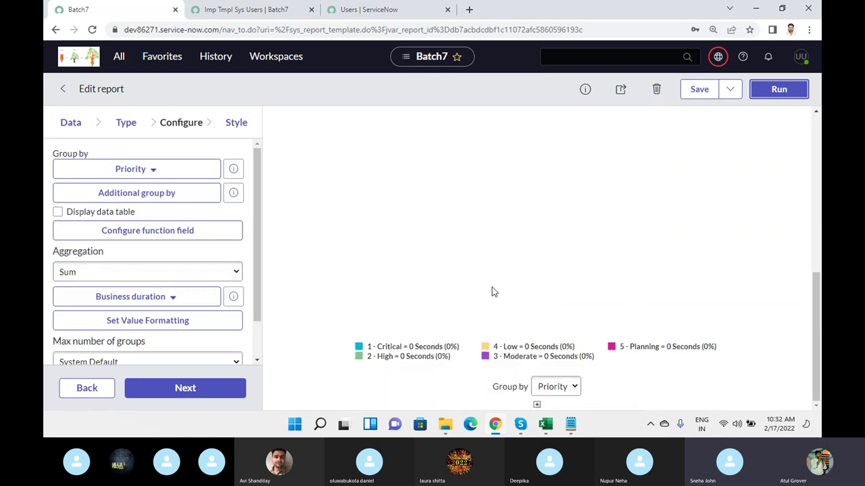
# - Set aggregation back to Count and rerun to show Priority counts
pyautogui.click(138, 277)
pyautogui.click(102, 288)
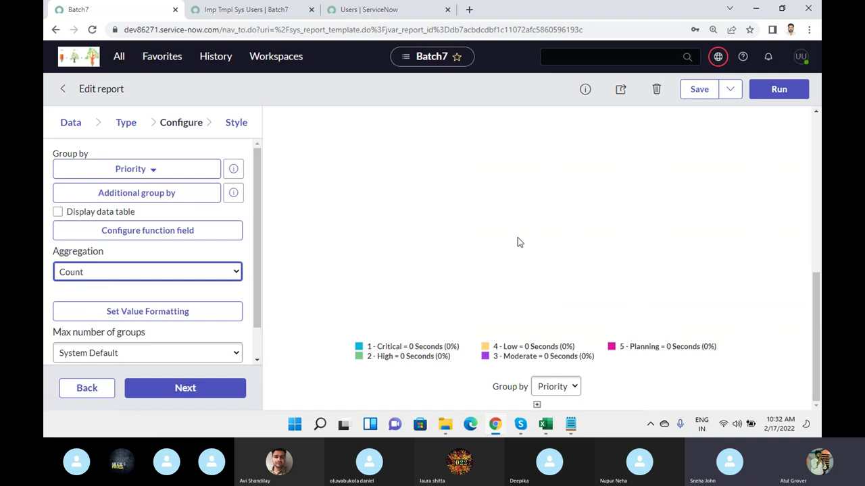
pyautogui.click(770, 89)
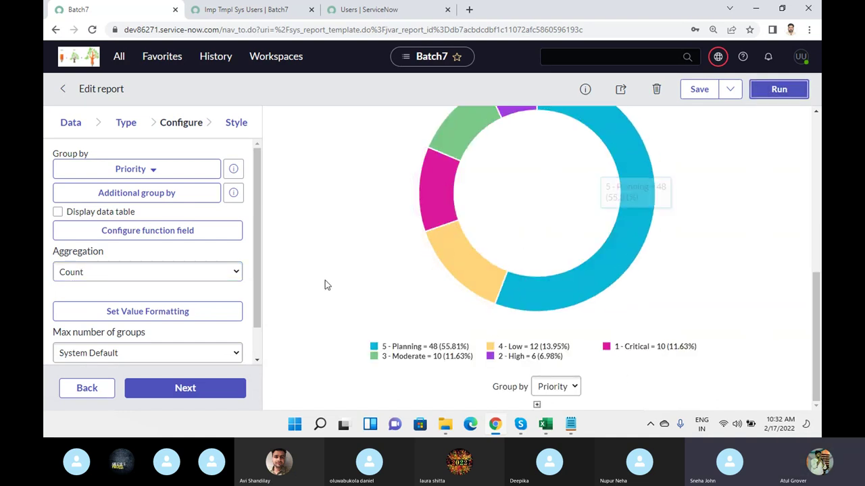
pyautogui.scroll(-1, 169, 260)
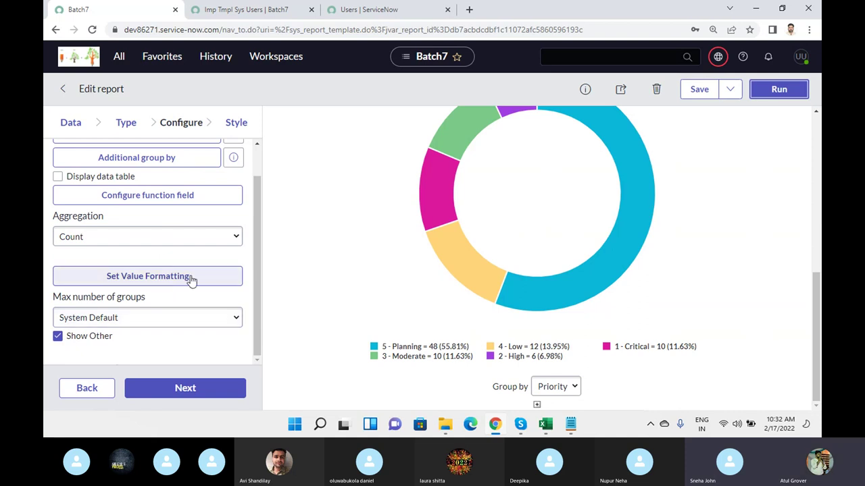
# - Check value formatting and dismiss the message that Count has no formatting options
pyautogui.click(164, 276)
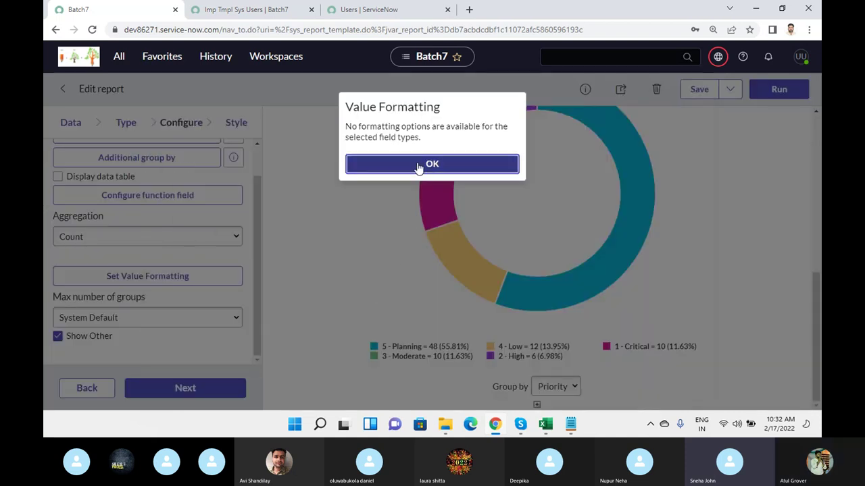
pyautogui.click(418, 166)
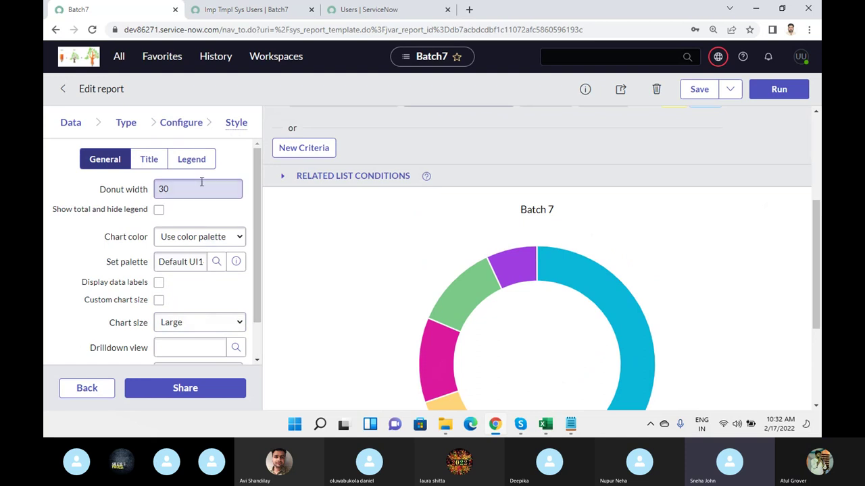
# - Set the donut width to 60 and save the report
pyautogui.moveTo(202, 186); pyautogui.dragTo(148, 188)
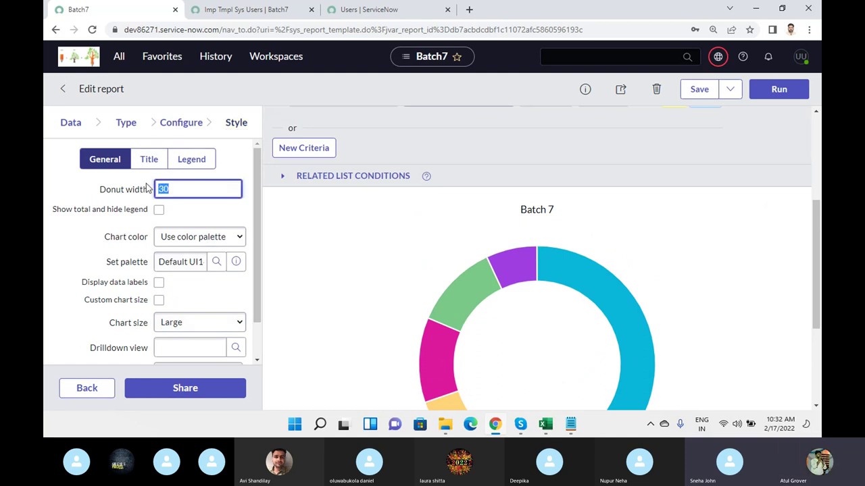
pyautogui.write('60')
pyautogui.click(699, 89)
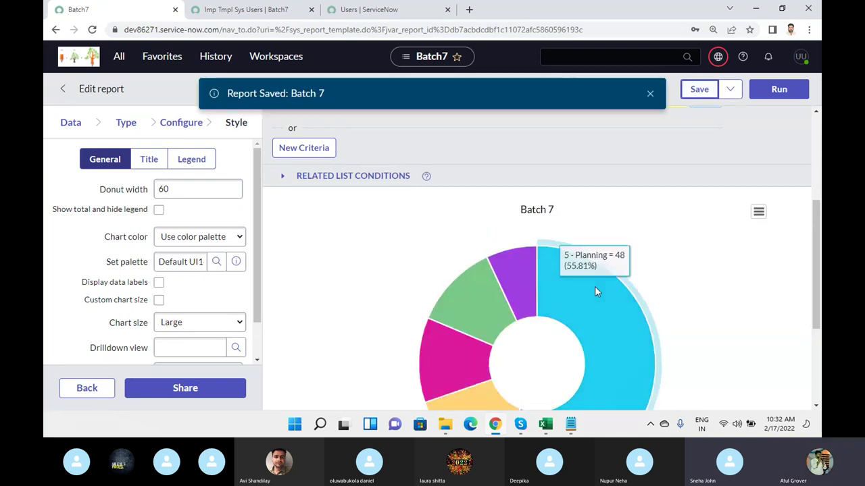
pyautogui.scroll(-2, 543, 277)
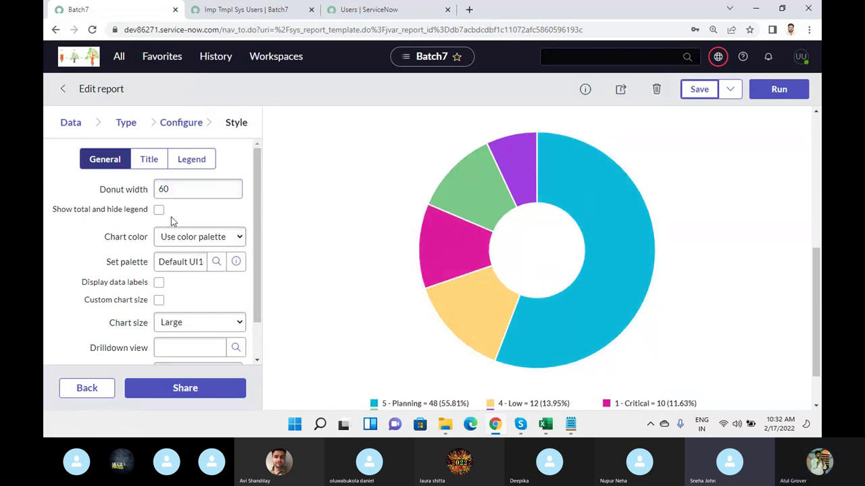
# - Use several chart colours, Medium chart size and decimal precision 5, then rerun
pyautogui.click(230, 240)
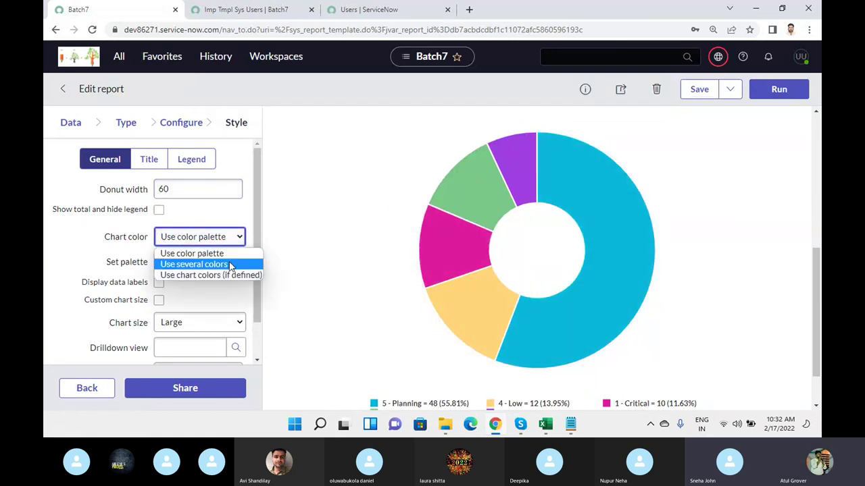
pyautogui.click(230, 265)
pyautogui.scroll(-2, 229, 287)
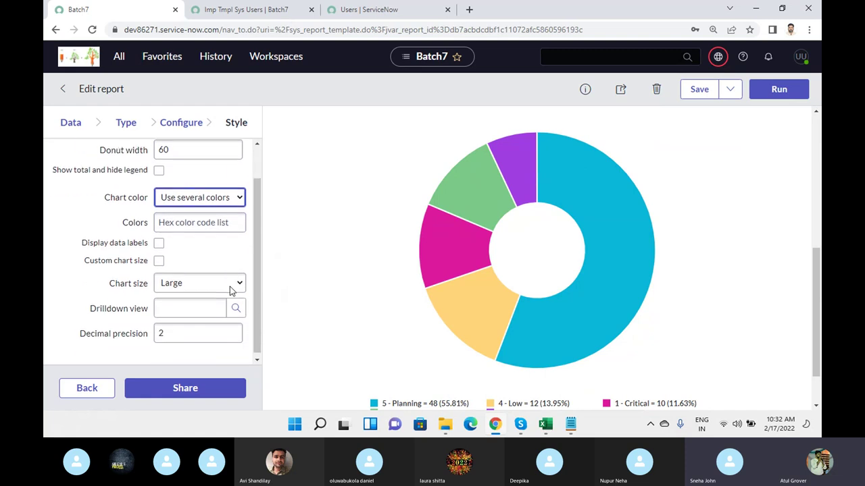
pyautogui.click(231, 287)
pyautogui.click(220, 304)
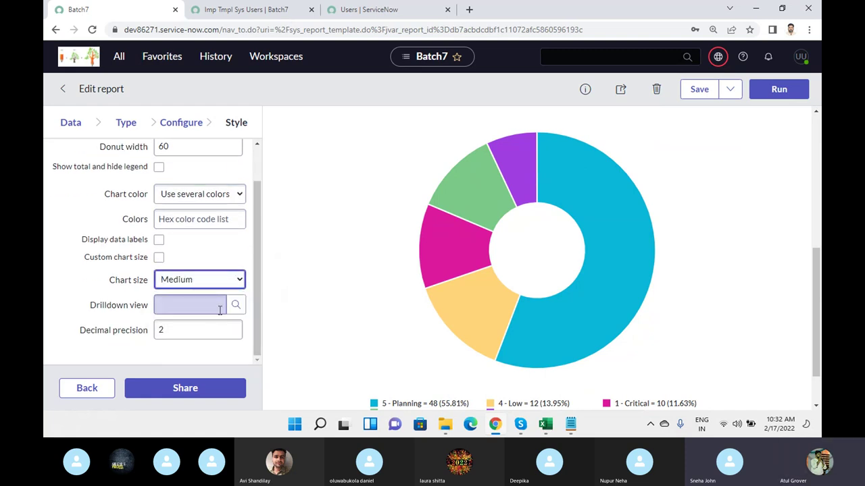
pyautogui.click(180, 330)
pyautogui.moveTo(179, 330); pyautogui.dragTo(139, 331)
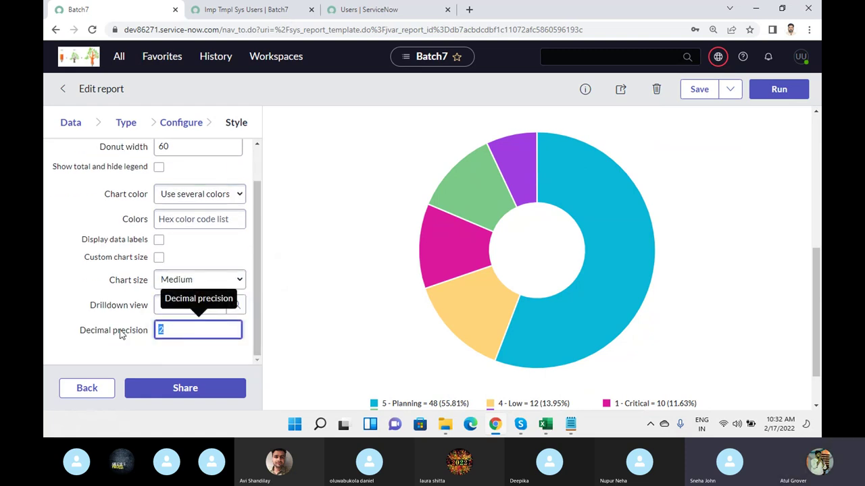
pyautogui.write('5')
pyautogui.click(773, 99)
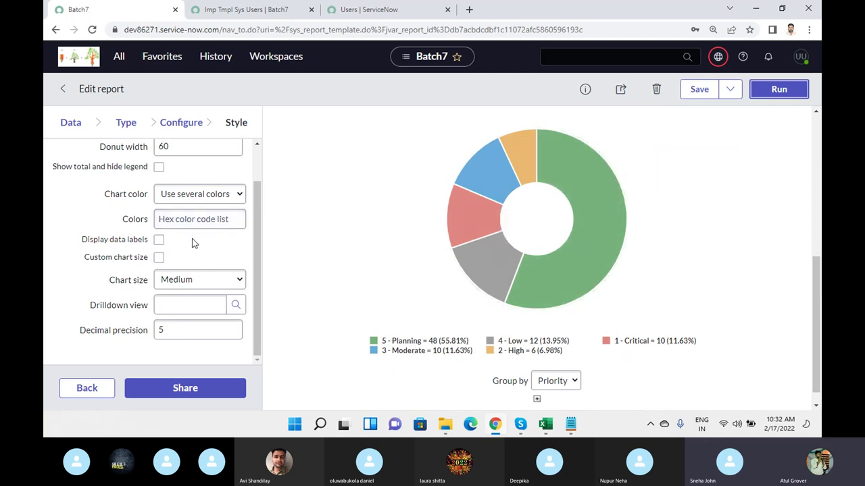
# - Enable a custom 600×450 chart size and slice data labels, then rerun
pyautogui.click(160, 257)
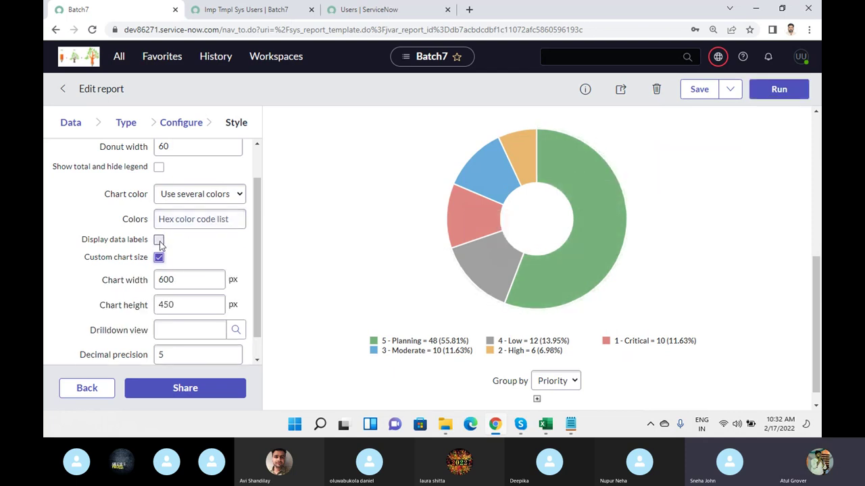
pyautogui.click(159, 241)
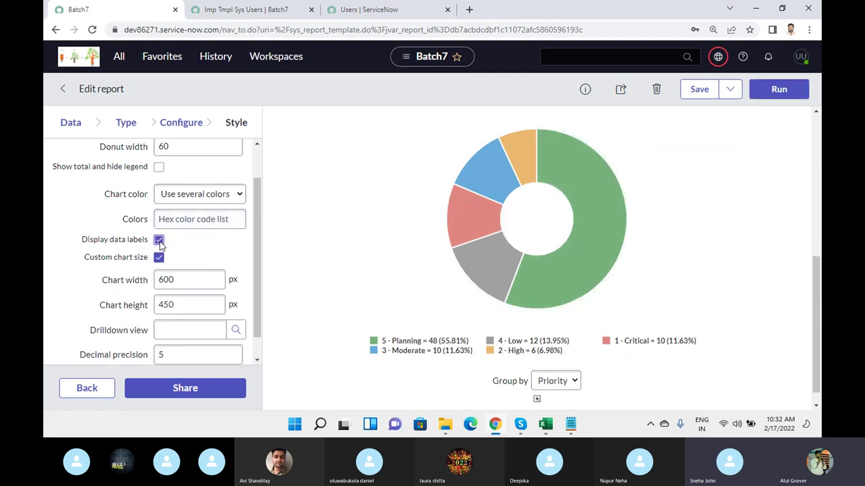
pyautogui.click(779, 89)
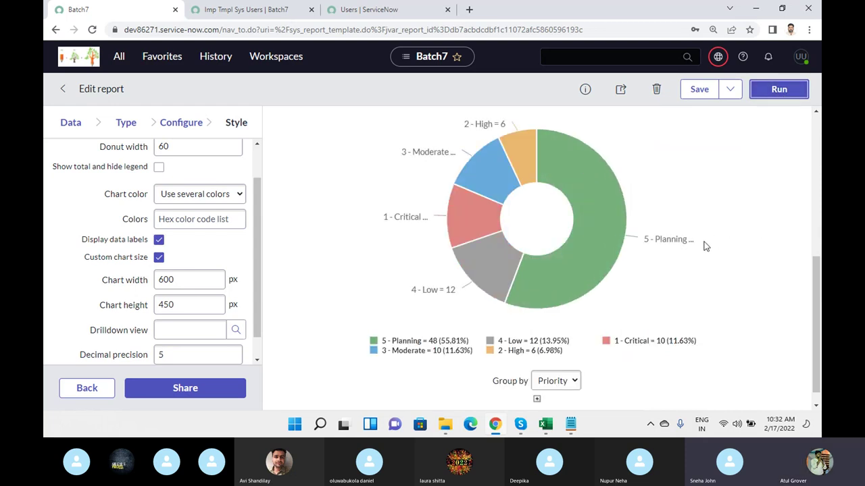
pyautogui.moveTo(521, 152)
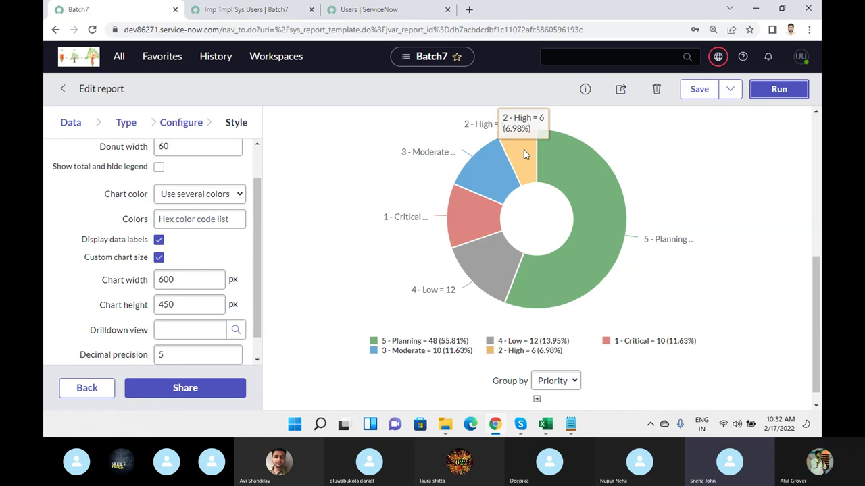
pyautogui.moveTo(589, 143)
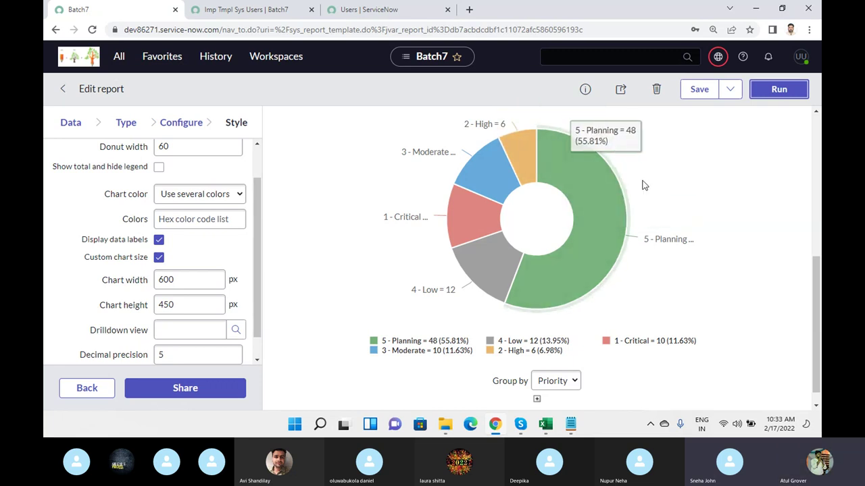
pyautogui.scroll(3, 643, 185)
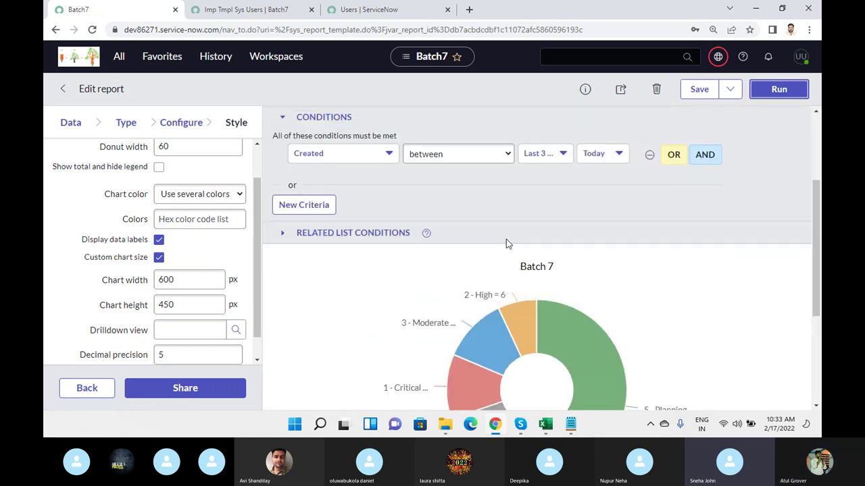
pyautogui.scroll(2, 507, 241)
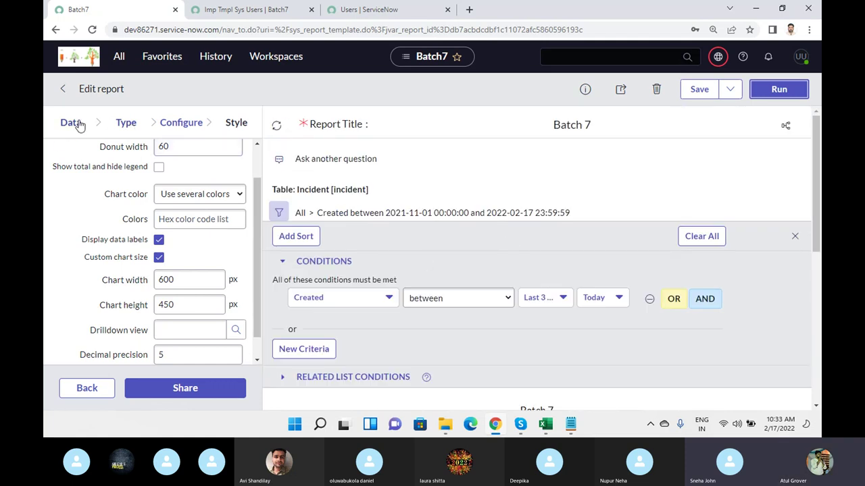
# - Return to the visualization Type step, filter types for 'list', then clear the filter
pyautogui.click(126, 123)
pyautogui.click(144, 158)
pyautogui.write('list')
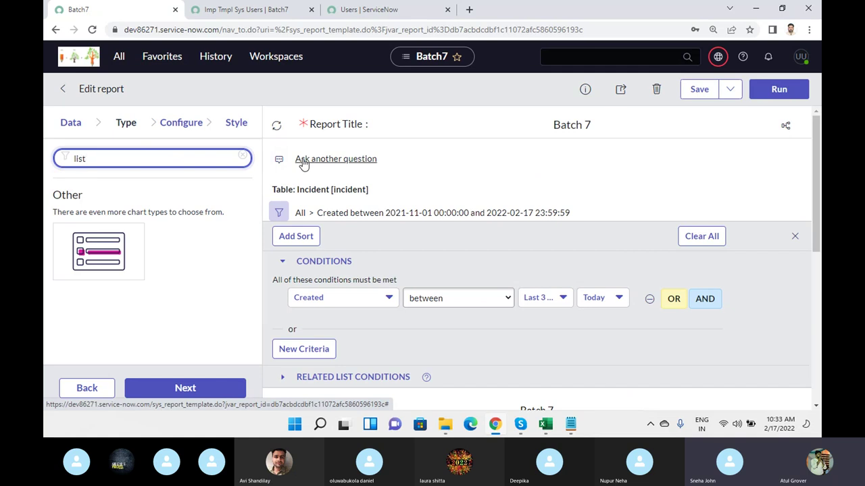
pyautogui.click(242, 156)
# - Open the chart's image export menu, then bring the Skype call window to the front
pyautogui.scroll(-5, 435, 196)
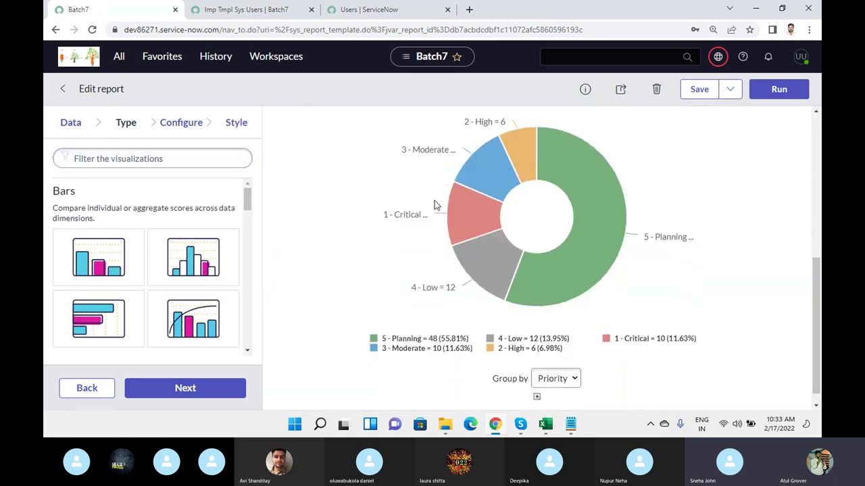
pyautogui.scroll(1, 574, 273)
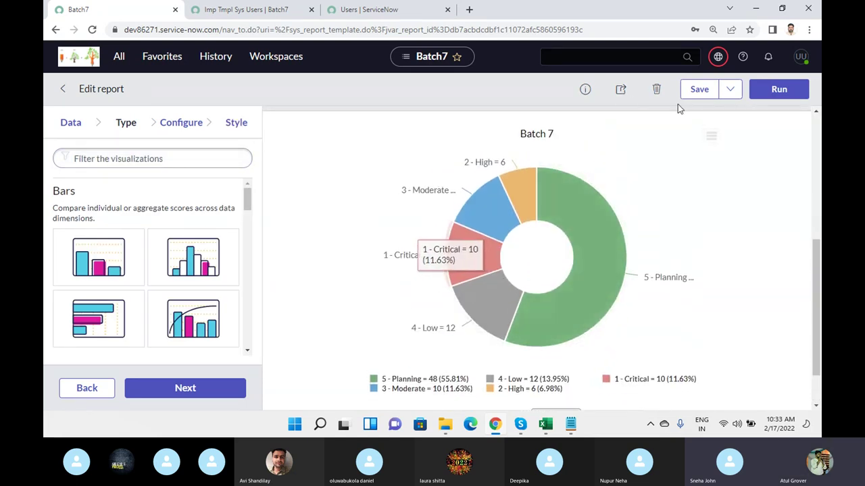
pyautogui.click(709, 139)
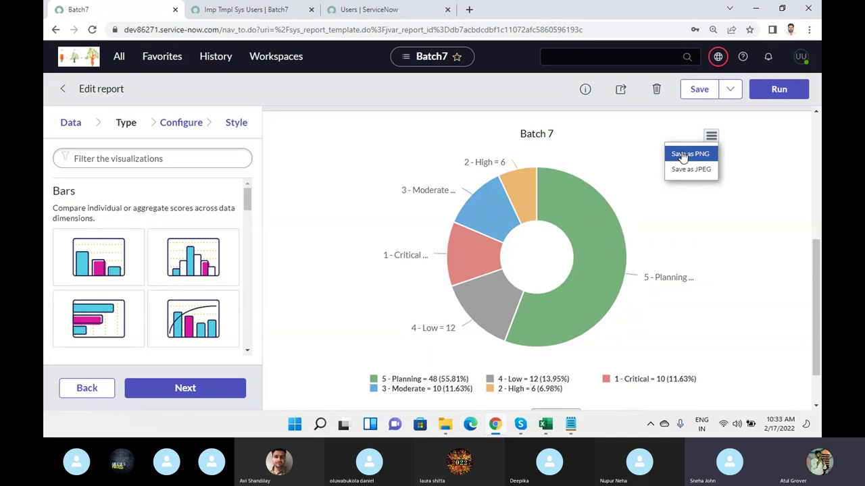
pyautogui.moveTo(520, 424)
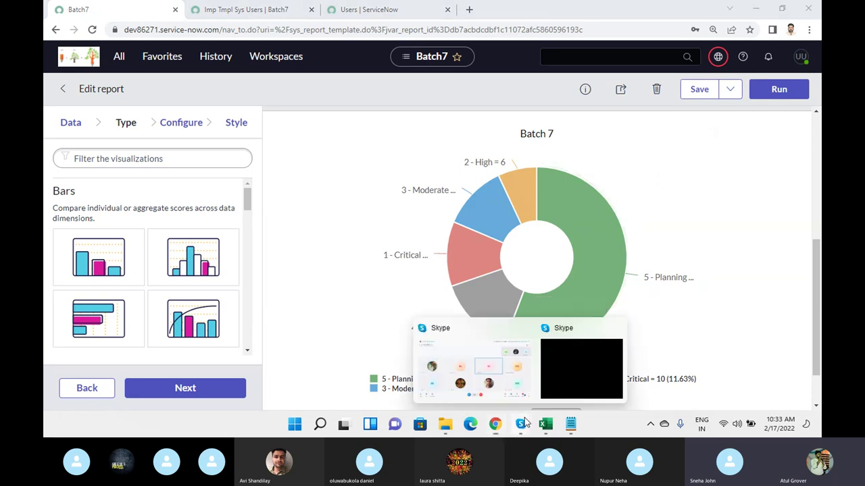
pyautogui.click(494, 372)
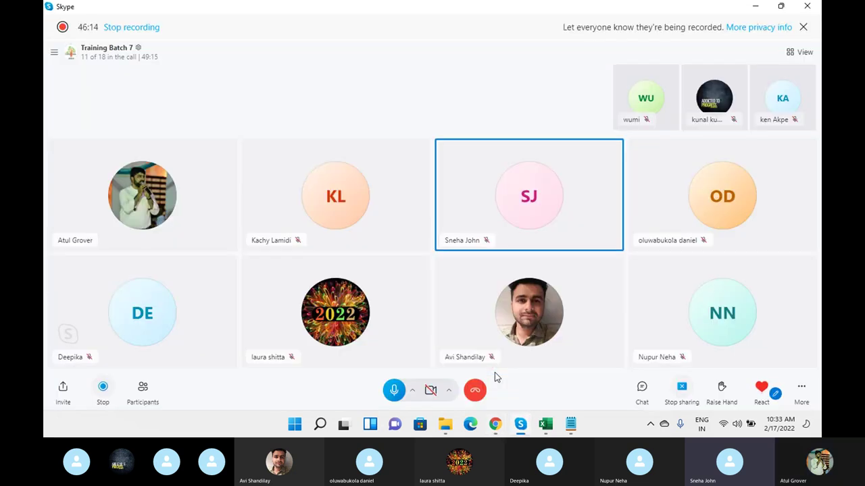
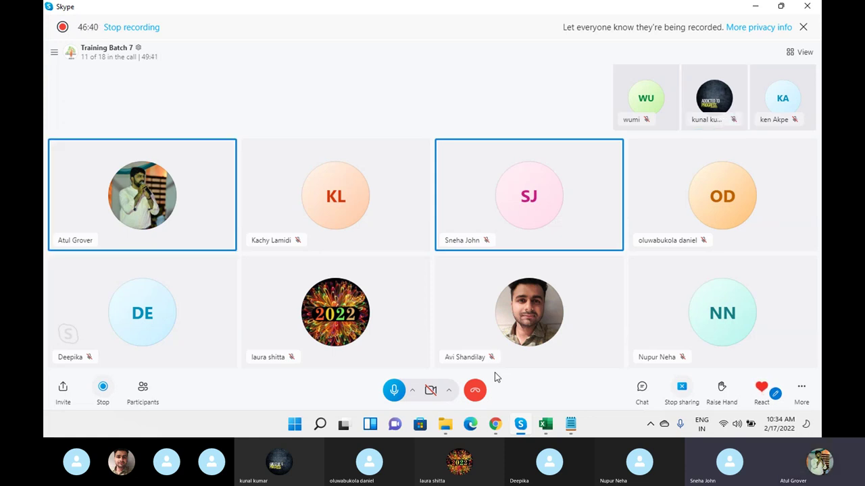
# - Switch from the Skype training call to the ServiceNow Batch 7 Edit report page in Chrome
pyautogui.hotkey('alt', 'Tab')
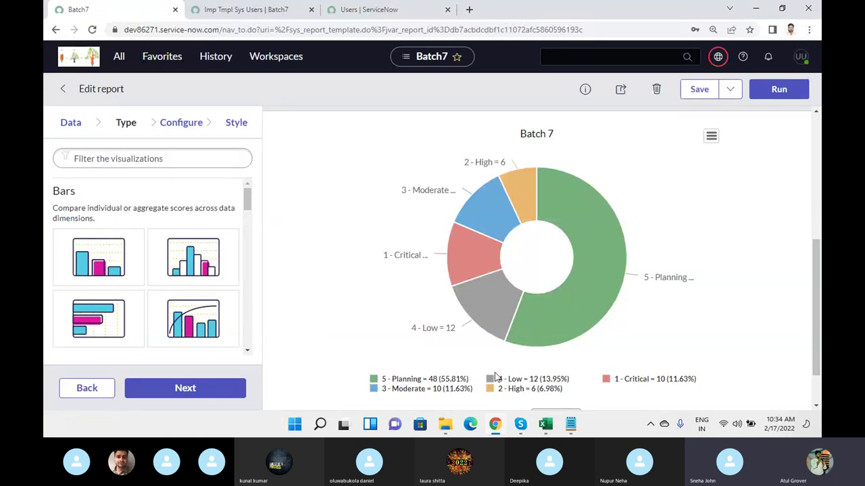
# - Try the Batch 7 Share visibility options (Everyone, Groups and Users), then close the Sharing settings
pyautogui.click(620, 94)
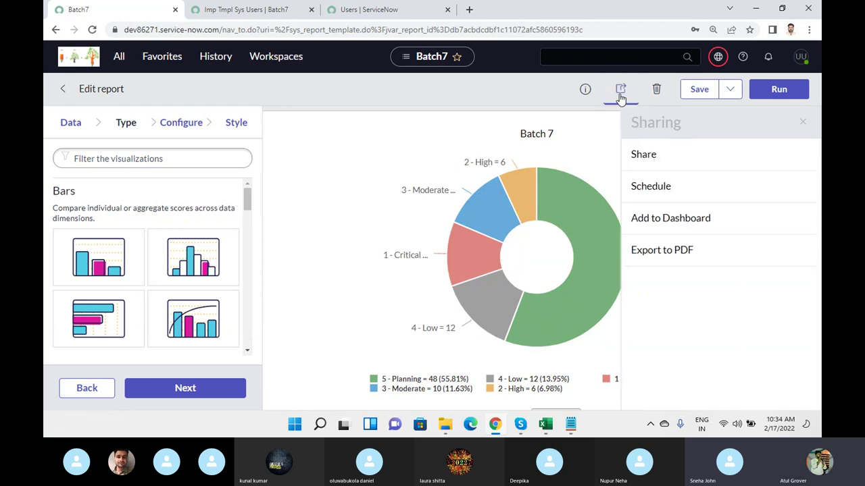
pyautogui.click(647, 162)
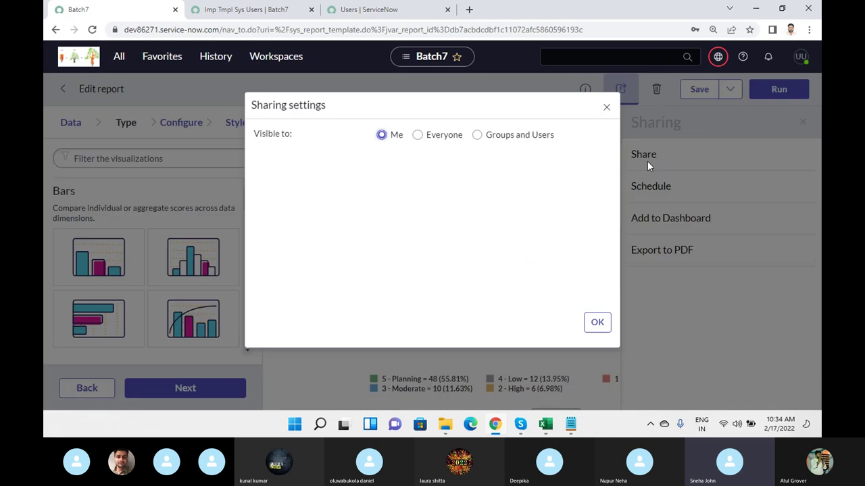
pyautogui.click(429, 138)
pyautogui.click(477, 137)
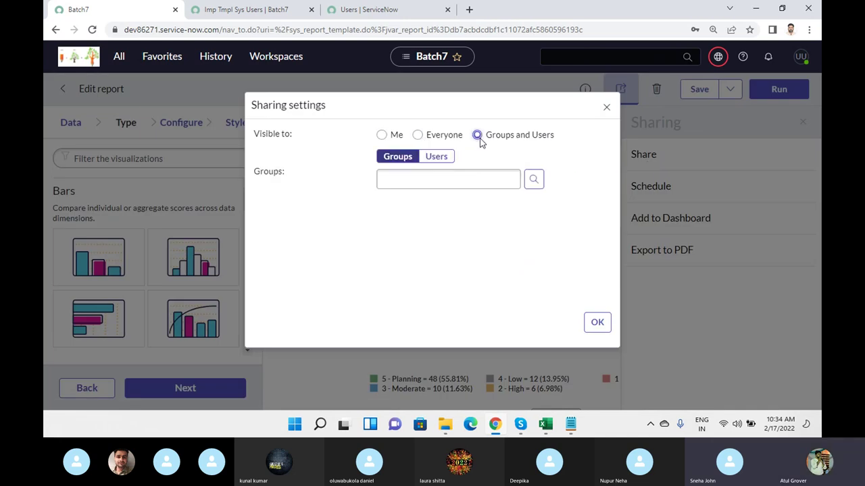
pyautogui.click(439, 156)
pyautogui.click(407, 156)
pyautogui.click(445, 158)
pyautogui.click(419, 136)
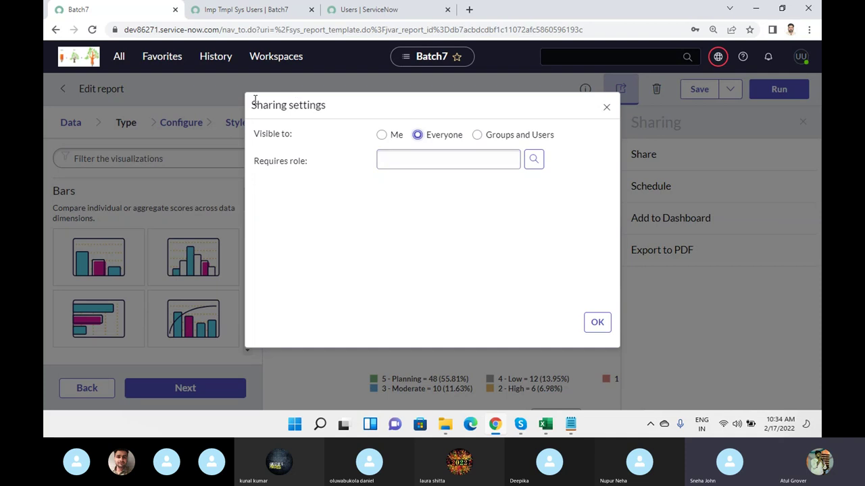
pyautogui.moveTo(251, 104); pyautogui.dragTo(327, 107)
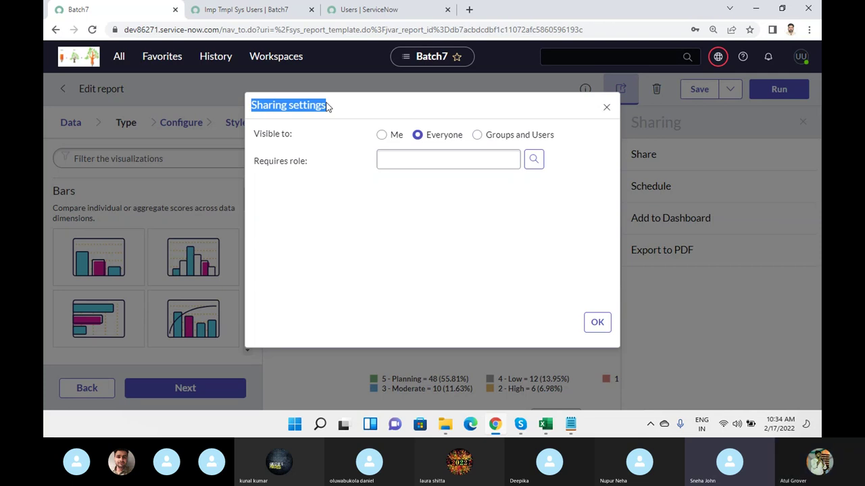
pyautogui.click(605, 108)
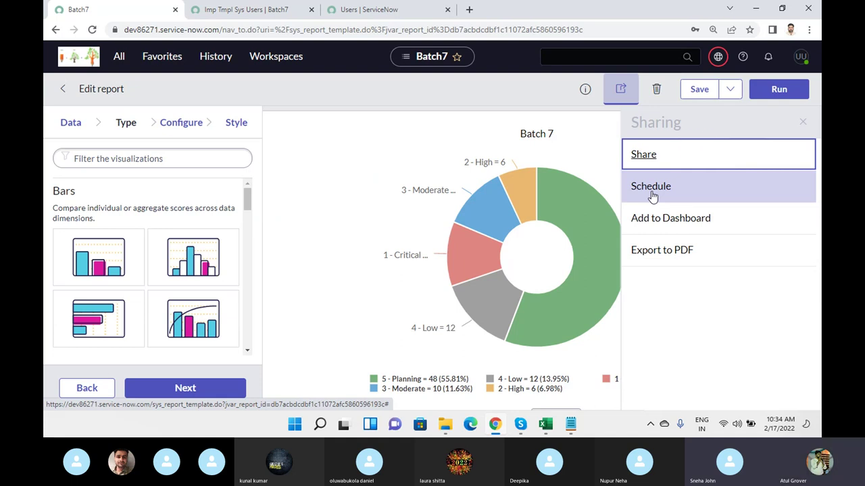
# - Open the email schedule form and try the Daily and Weekly Run options
pyautogui.click(652, 195)
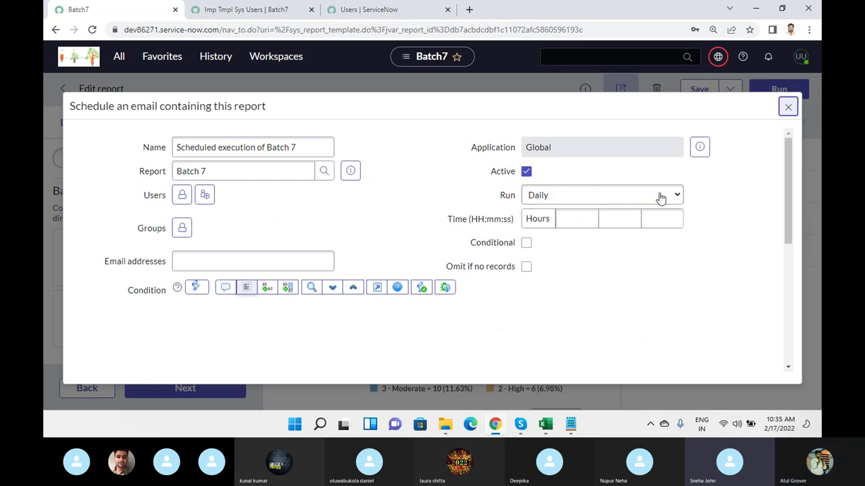
pyautogui.click(585, 196)
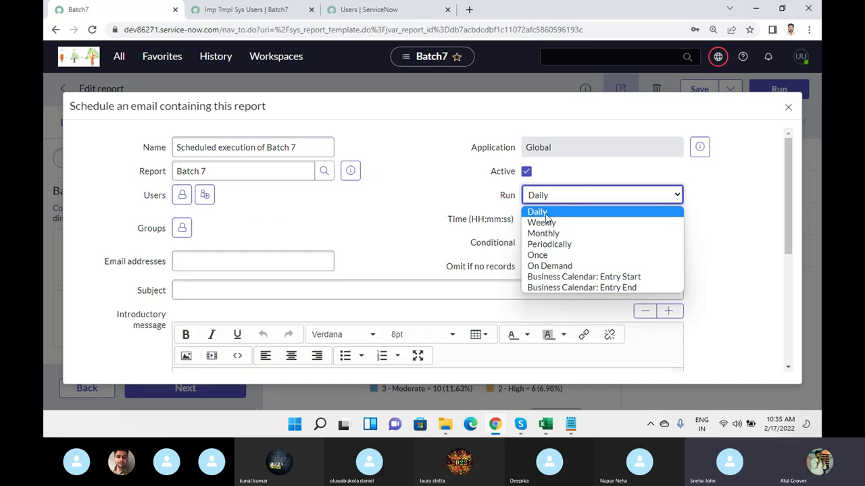
pyautogui.click(411, 207)
pyautogui.click(576, 222)
pyautogui.click(571, 201)
pyautogui.press('Escape')
pyautogui.press('Down')
pyautogui.click(560, 224)
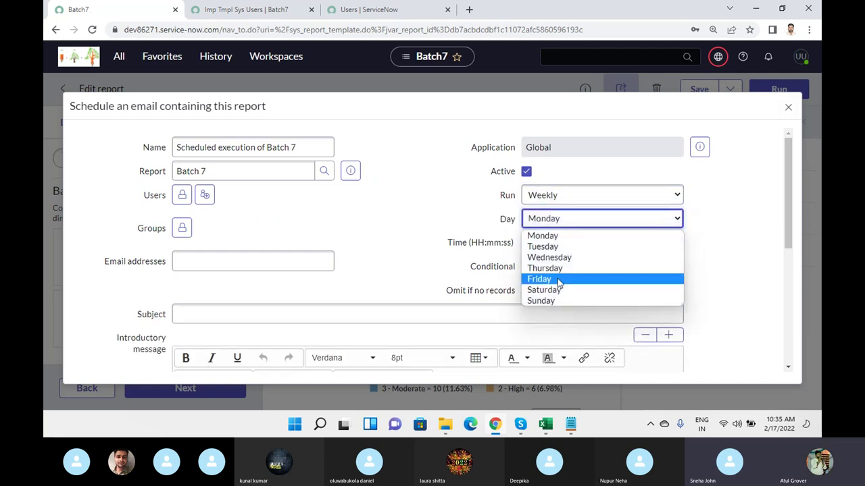
pyautogui.click(563, 232)
# - Try the Monthly and Periodically Run options with their day and interval fields
pyautogui.click(560, 198)
pyautogui.click(554, 233)
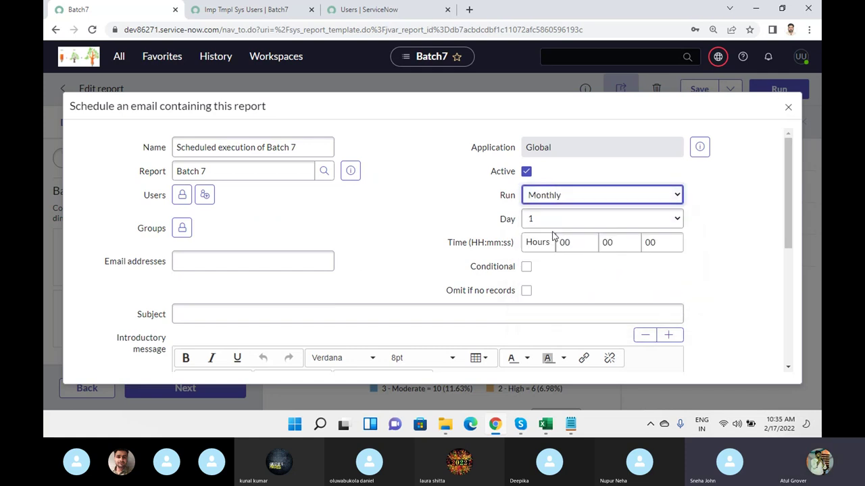
pyautogui.click(553, 219)
pyautogui.click(462, 214)
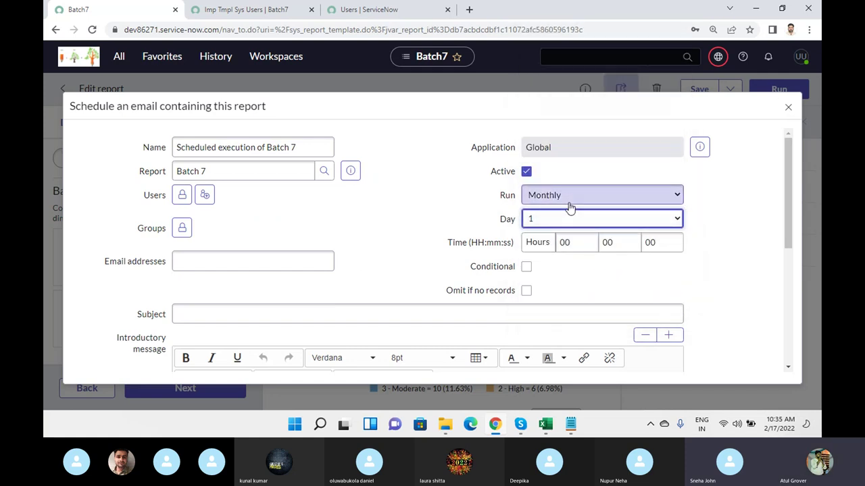
pyautogui.click(569, 199)
pyautogui.click(561, 218)
pyautogui.doubleClick(559, 218)
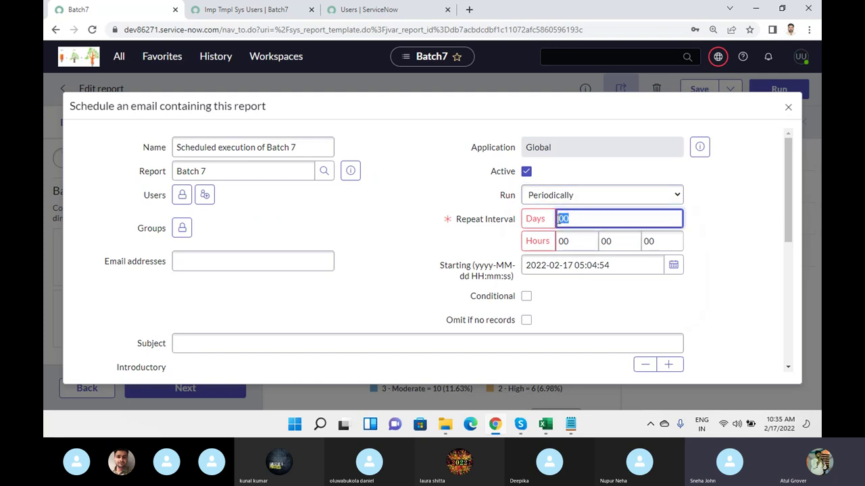
pyautogui.doubleClick(563, 241)
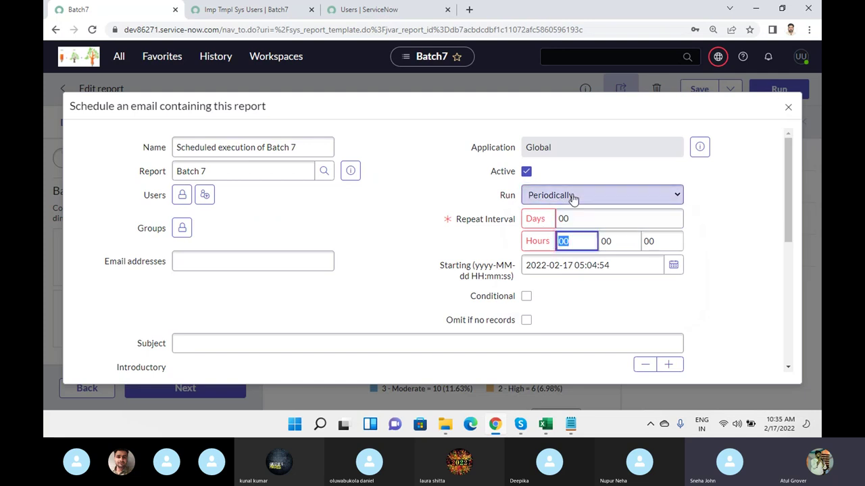
# - Cycle Run through Once, On Demand and Business Calendar: Entry Start, ending on Entry End
pyautogui.click(572, 197)
pyautogui.click(560, 255)
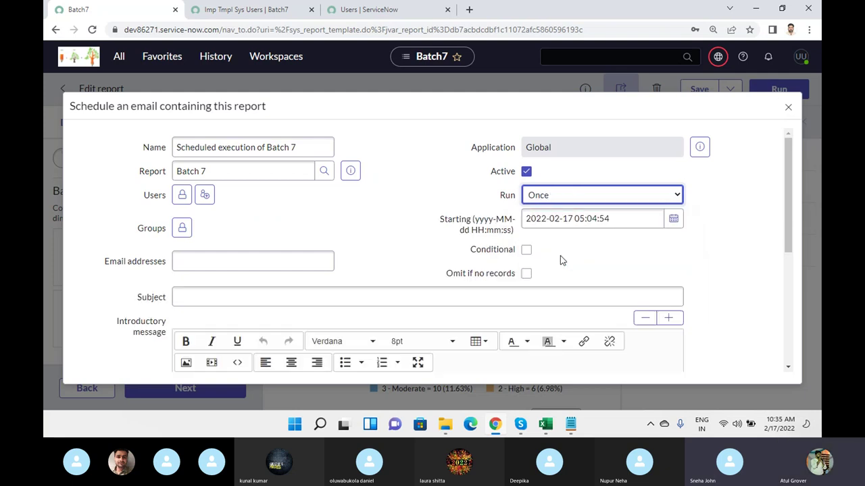
pyautogui.click(576, 197)
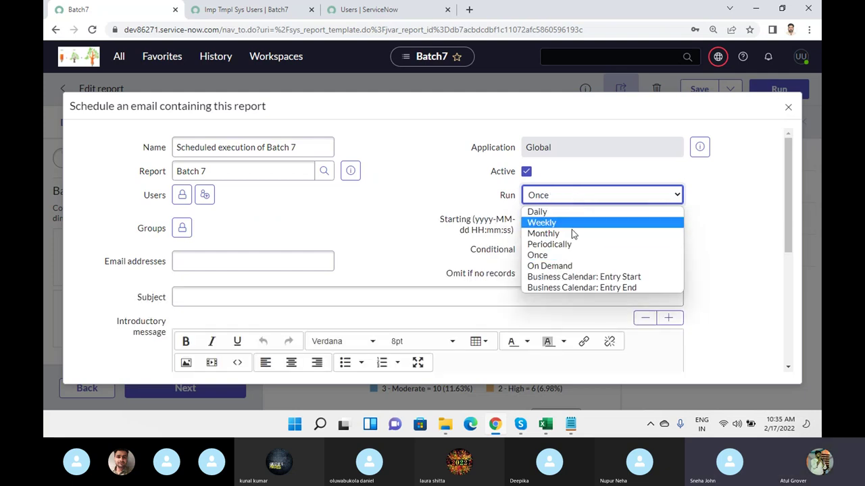
pyautogui.click(570, 265)
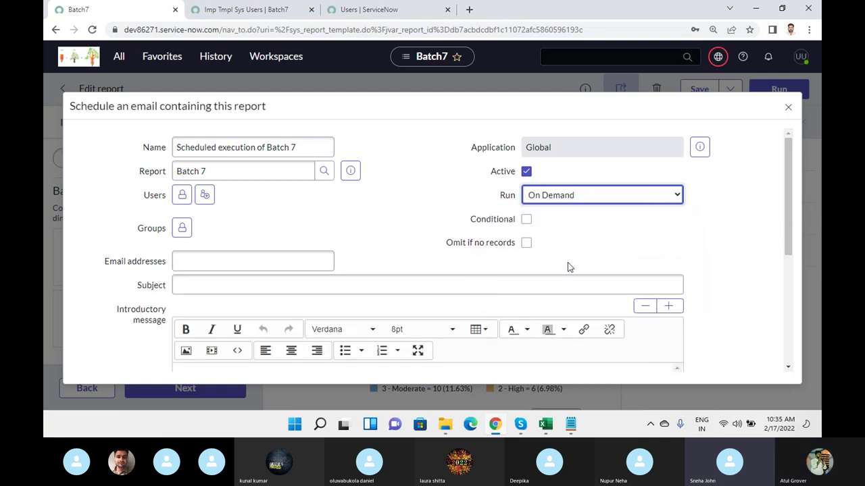
pyautogui.click(583, 197)
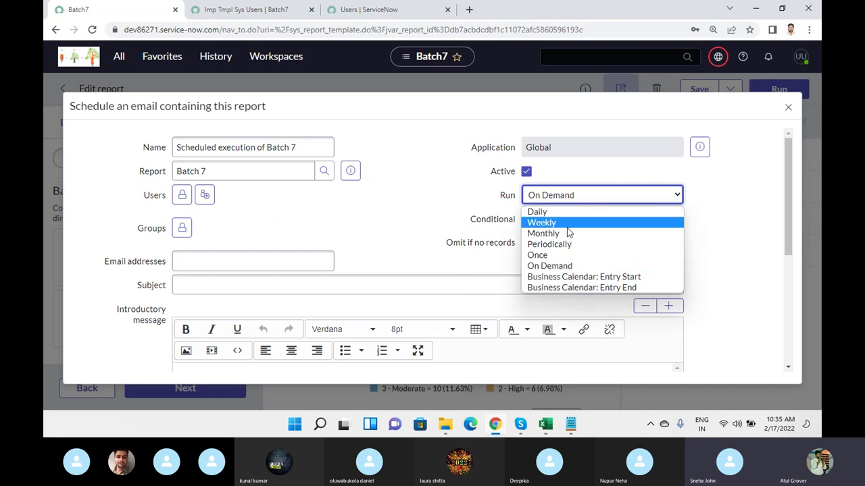
pyautogui.click(563, 277)
pyautogui.click(590, 194)
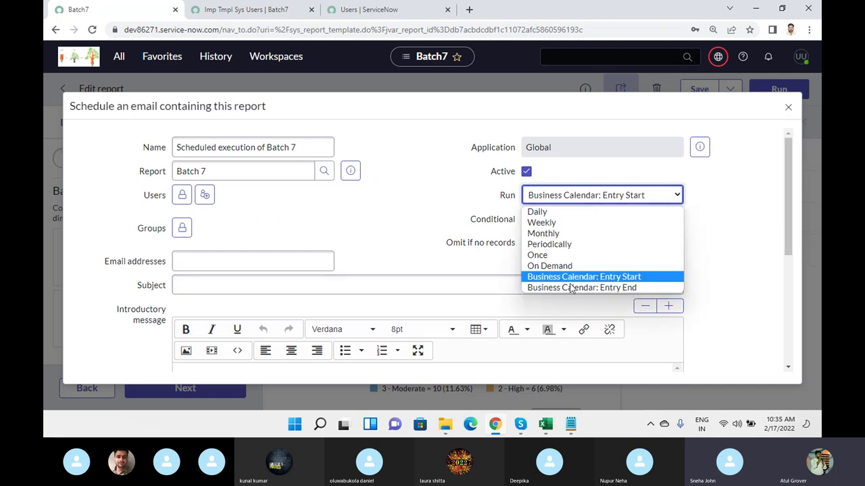
pyautogui.click(581, 288)
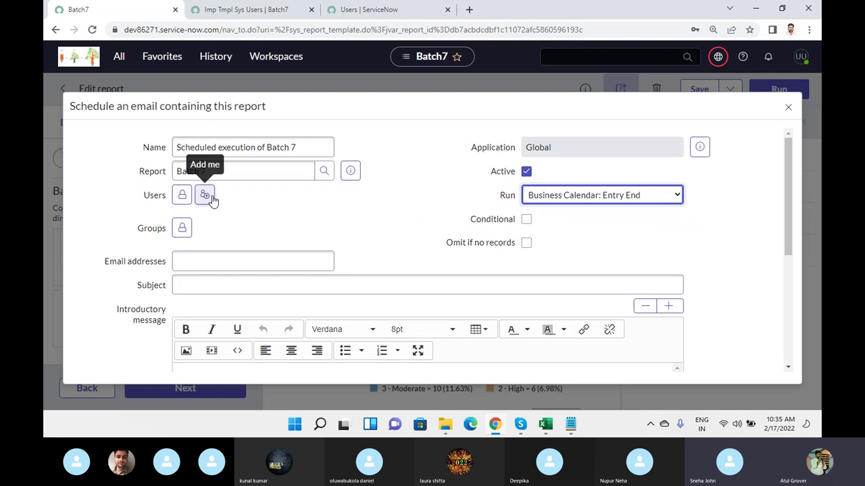
# - Enter the recipient's e-mail address in the Email addresses field, correcting a typo
pyautogui.click(209, 263)
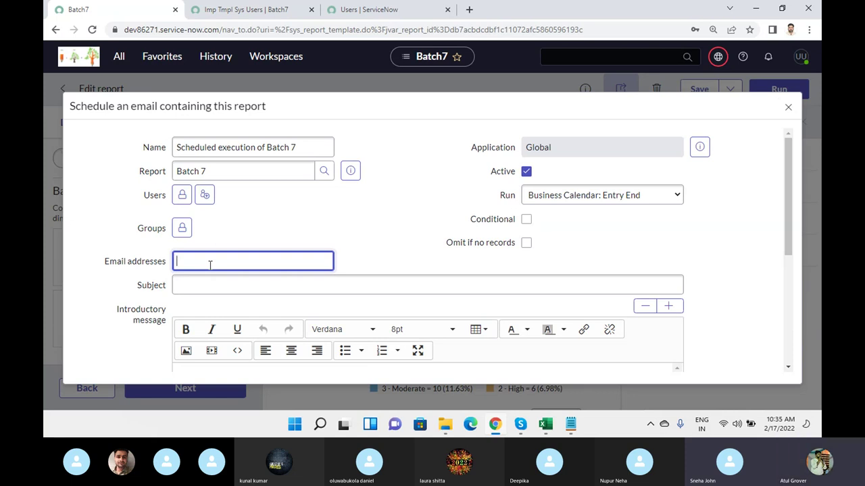
pyautogui.write('a@b.com')
# - Review the subject and message fields, keep PDF-landscape as the attachment type, and return to the top
pyautogui.scroll(-1, 272, 245)
pyautogui.click(251, 225)
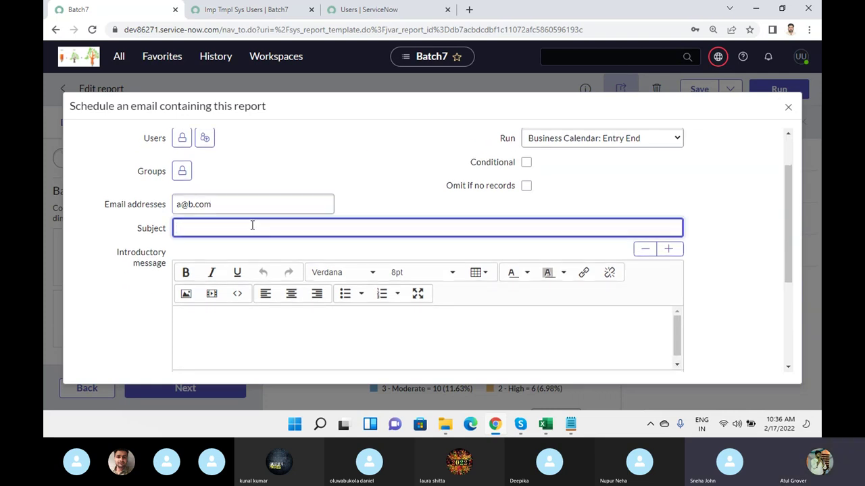
pyautogui.scroll(-2, 252, 225)
pyautogui.click(213, 219)
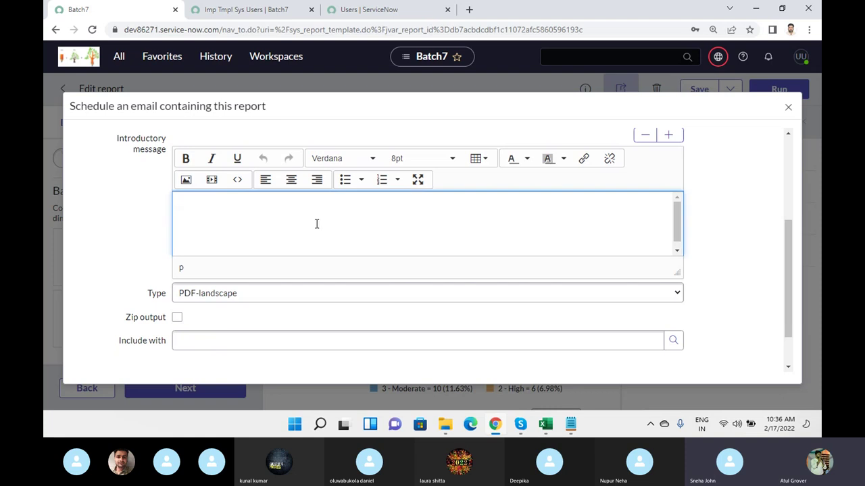
pyautogui.click(274, 295)
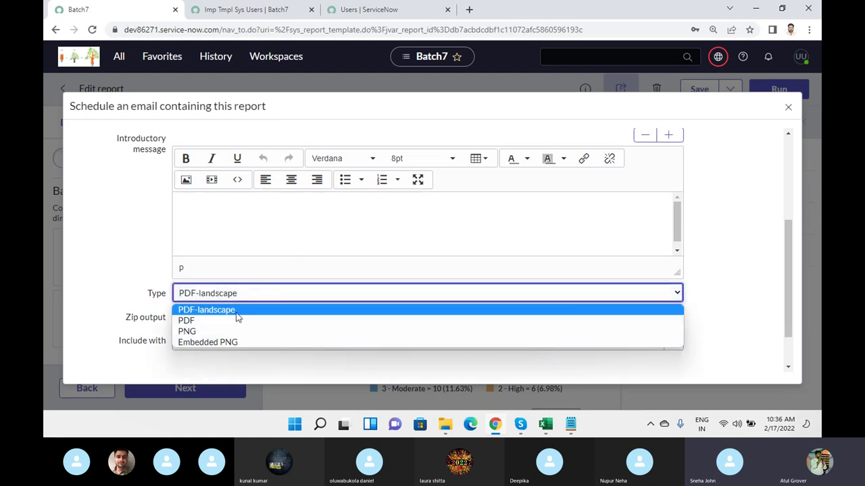
pyautogui.click(243, 310)
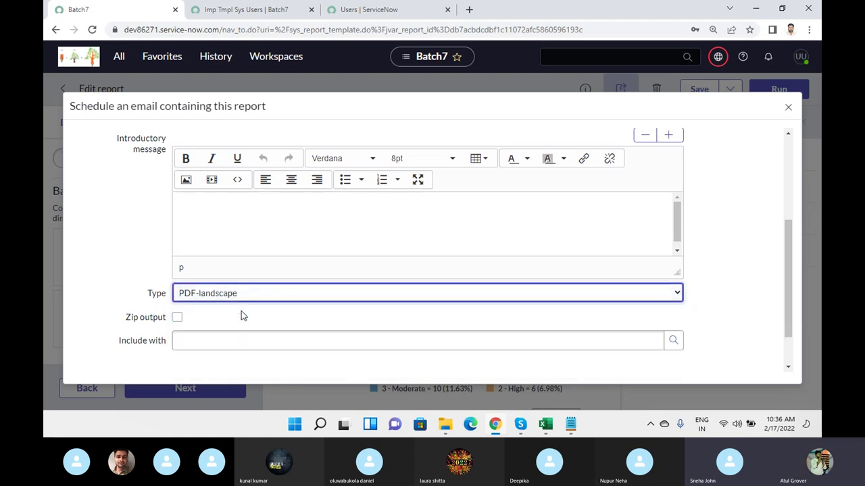
pyautogui.scroll(-1, 294, 295)
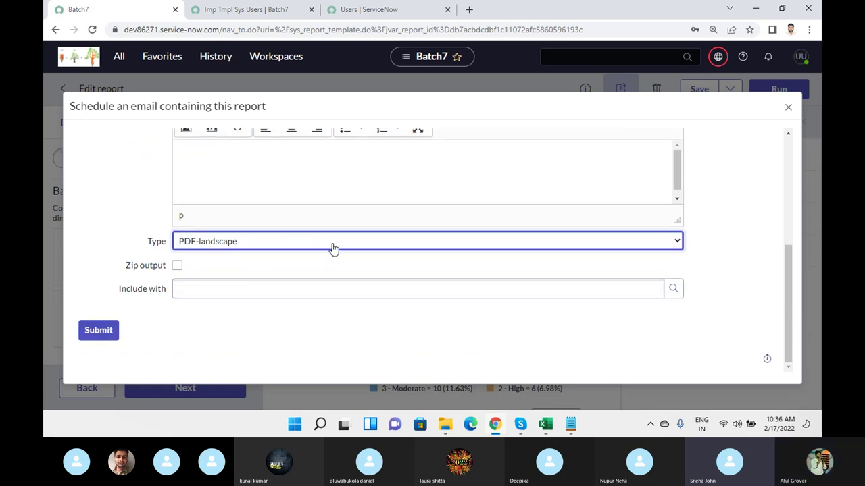
pyautogui.scroll(3, 331, 252)
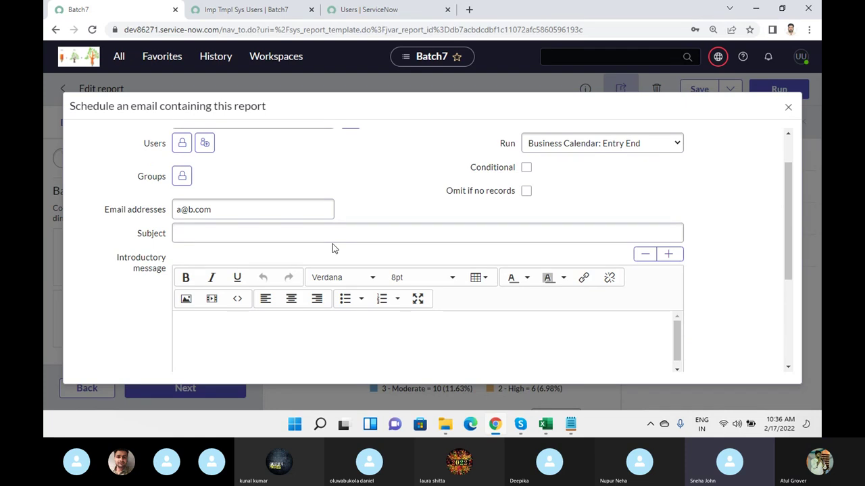
pyautogui.scroll(1, 332, 248)
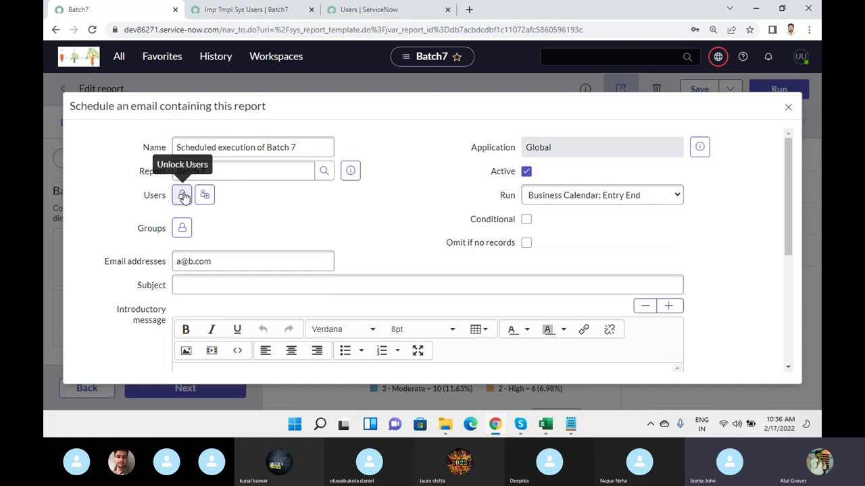
# - Unlock the Users recipient list and click into the user lookup field
pyautogui.click(183, 196)
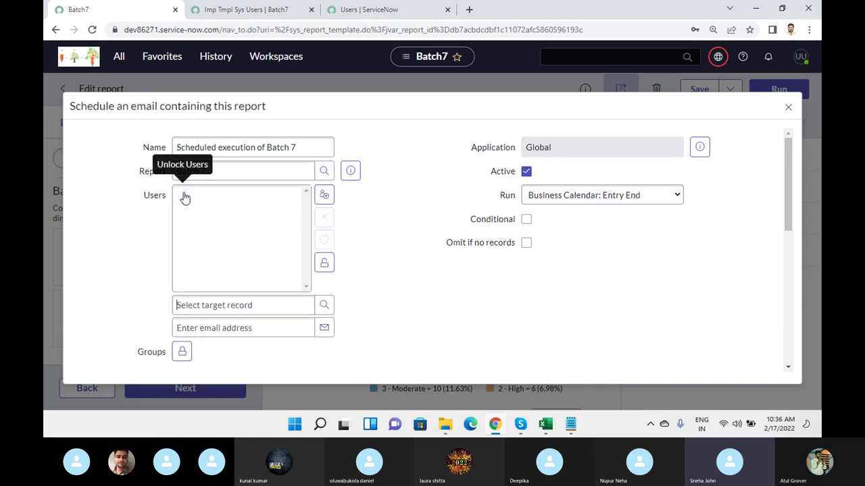
pyautogui.click(289, 307)
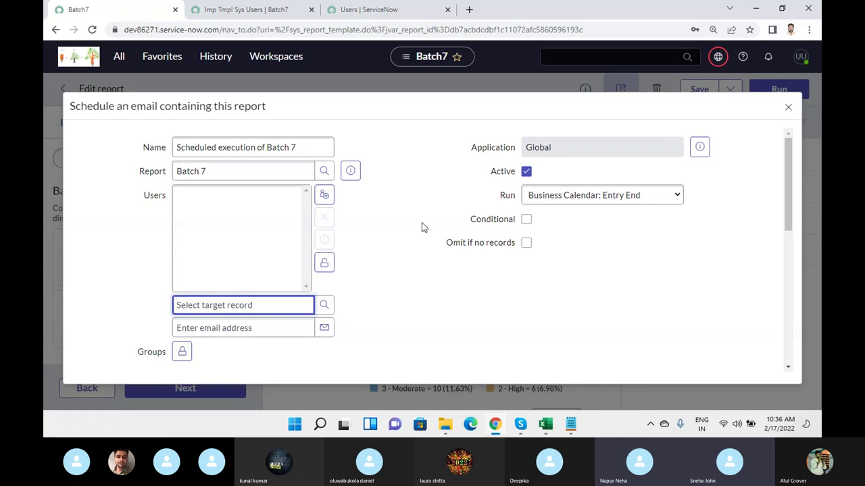
pyautogui.click(527, 230)
# - Tick Conditional and click into the empty condition script editor
pyautogui.click(527, 220)
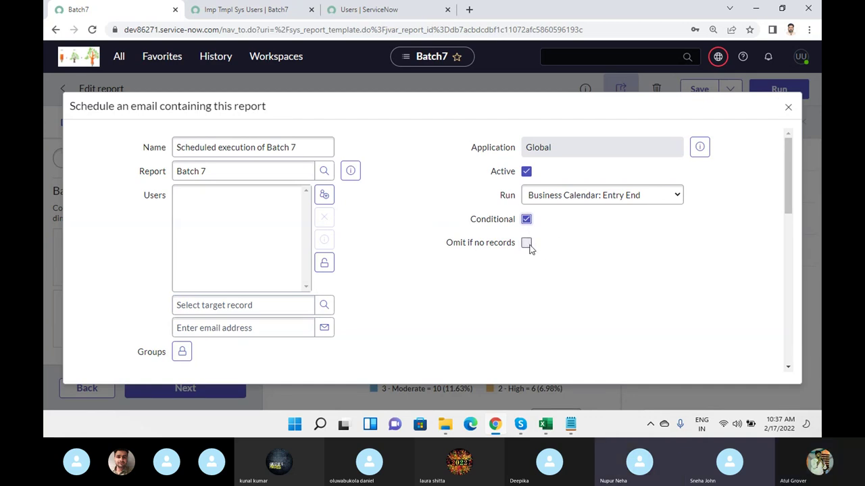
pyautogui.moveTo(785, 152); pyautogui.dragTo(791, 251)
pyautogui.scroll(2, 288, 179)
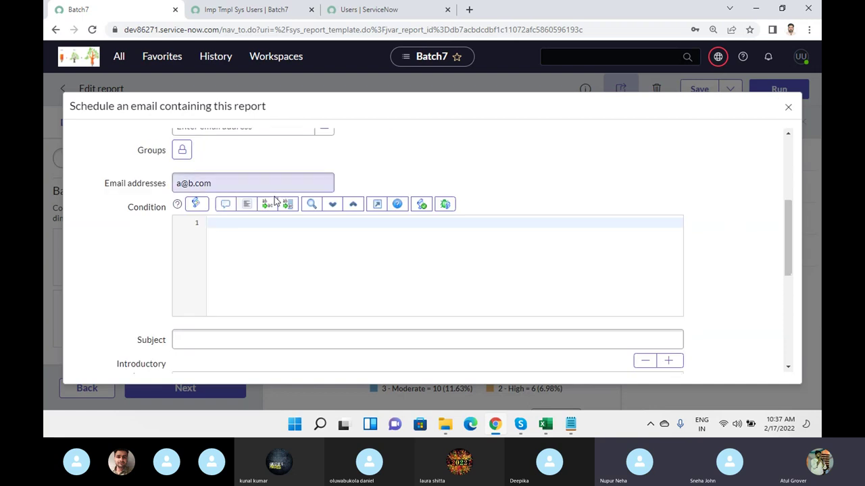
pyautogui.click(236, 227)
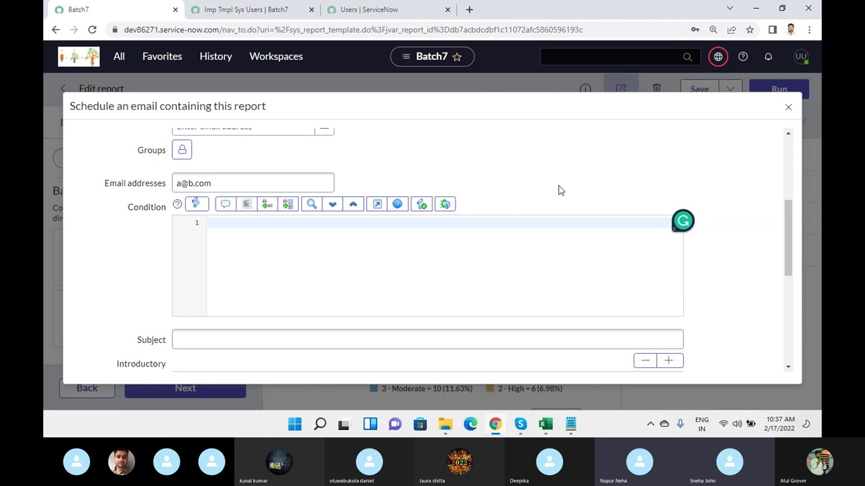
pyautogui.scroll(3, 558, 191)
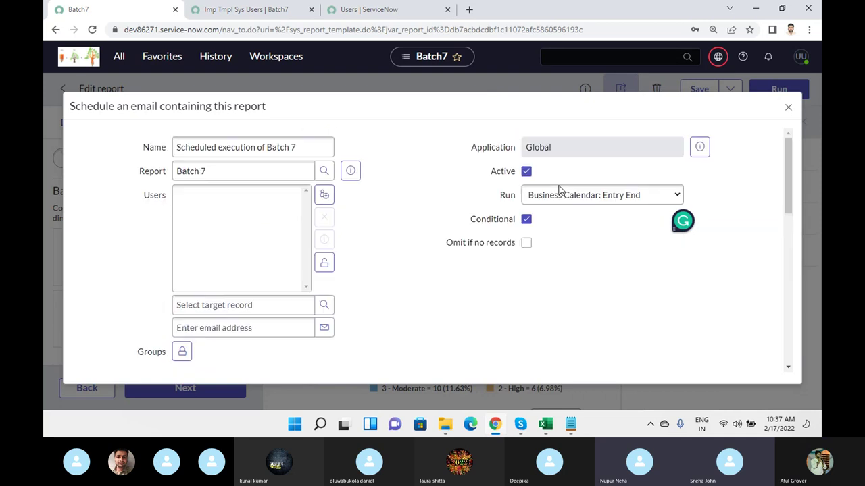
# - Close the unsaved schedule and reopen a blank schedule form set to Daily at 00:00:00
pyautogui.click(788, 110)
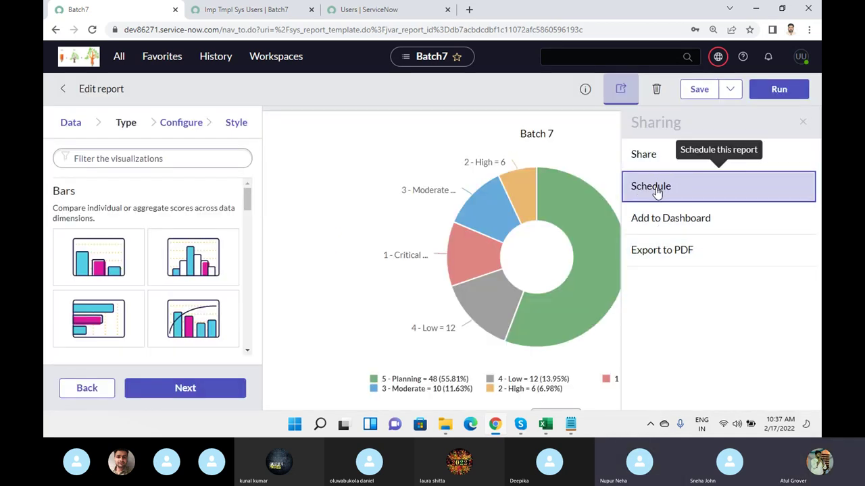
pyautogui.click(655, 192)
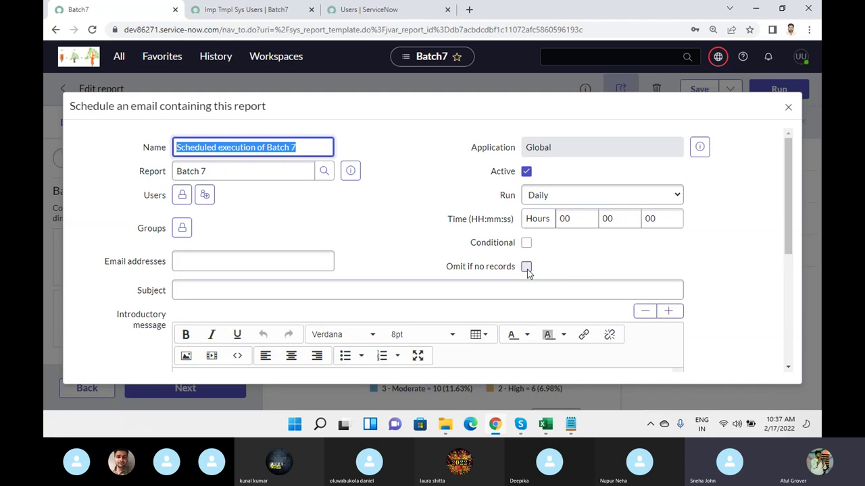
# - Tick 'Omit if no records' and Conditional, click into the condition editor, then return to Skype
pyautogui.click(526, 267)
pyautogui.scroll(-3, 444, 234)
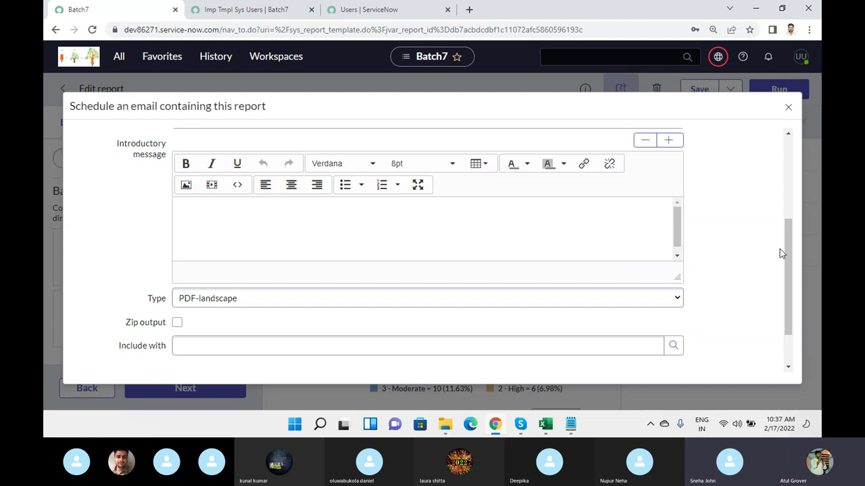
pyautogui.moveTo(787, 231); pyautogui.dragTo(782, 122)
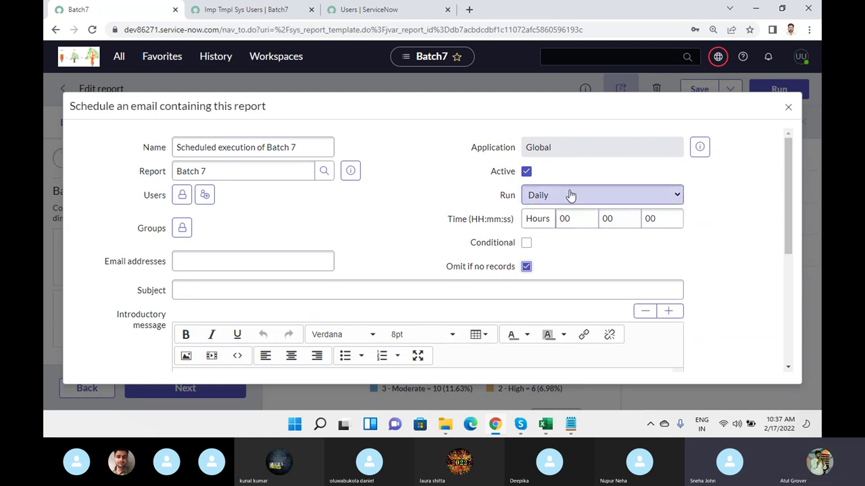
pyautogui.click(526, 243)
pyautogui.scroll(-2, 706, 250)
pyautogui.click(241, 195)
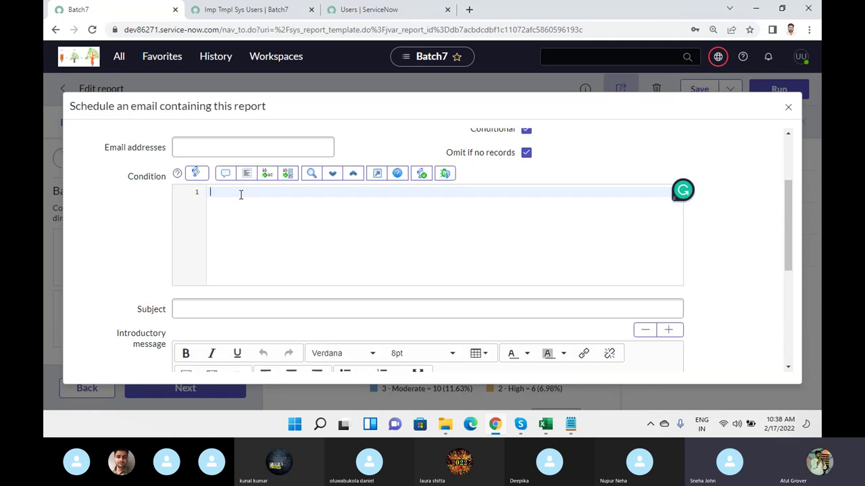
pyautogui.scroll(-3, 326, 250)
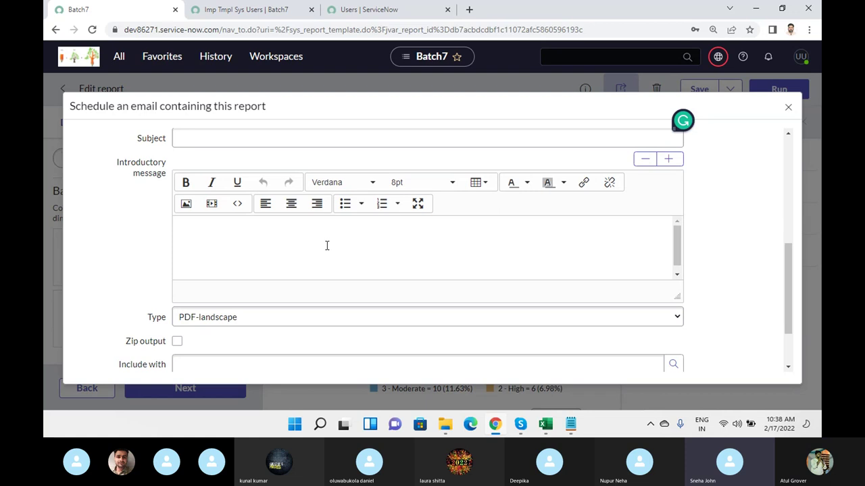
pyautogui.click(522, 427)
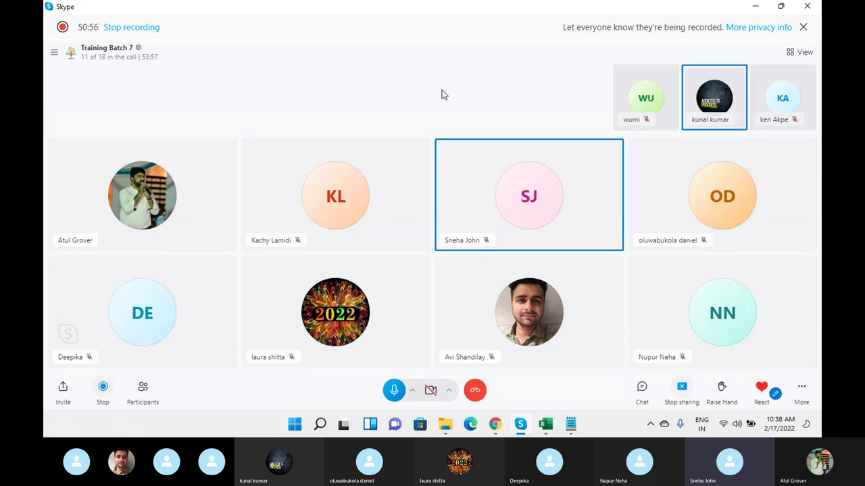
pyautogui.hotkey('alt', 'Tab')
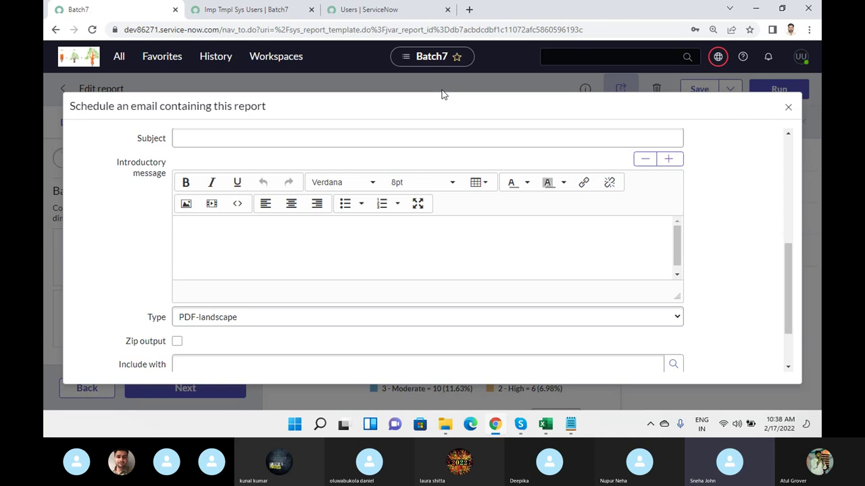
# - Close the schedule and sharing panels, then switch Batch 7 to the List visualization
pyautogui.click(789, 110)
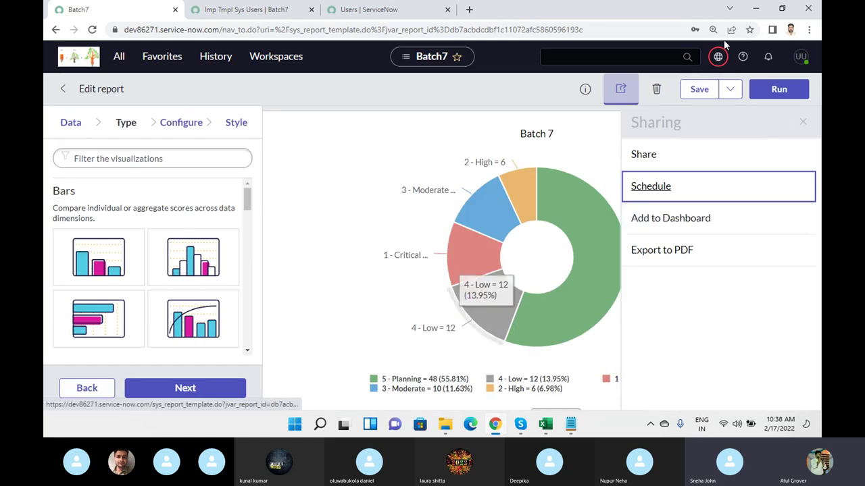
pyautogui.click(532, 308)
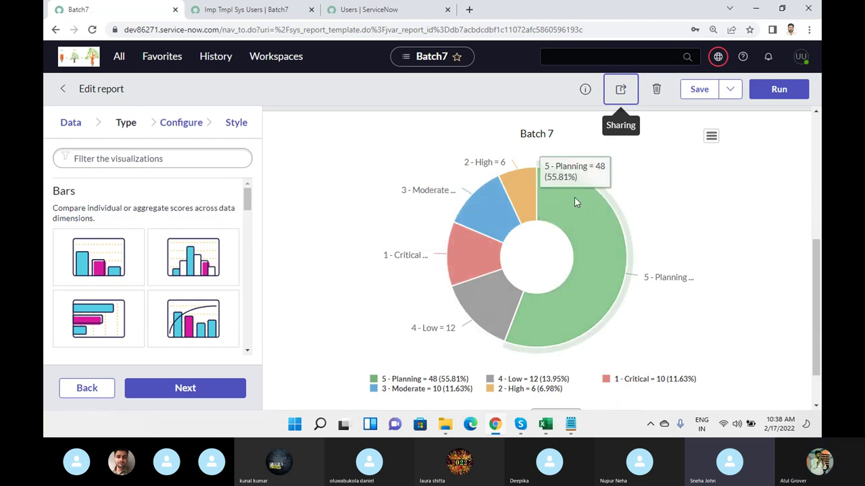
pyautogui.click(127, 123)
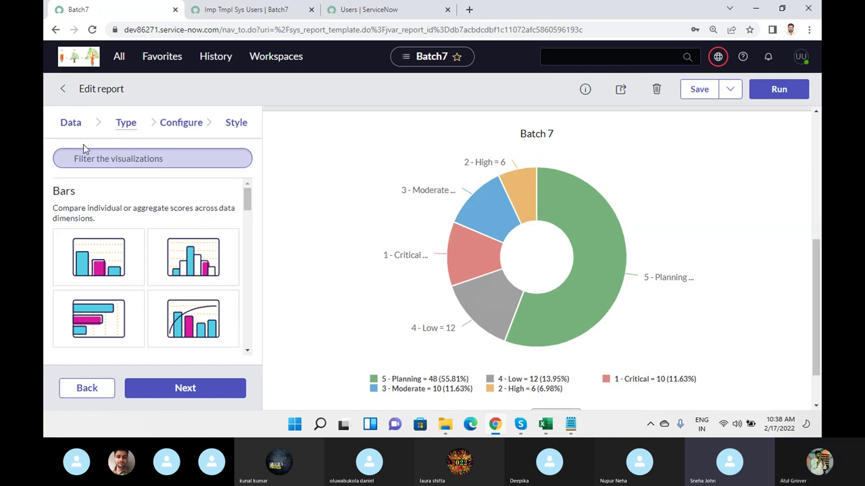
pyautogui.click(128, 160)
pyautogui.write('list')
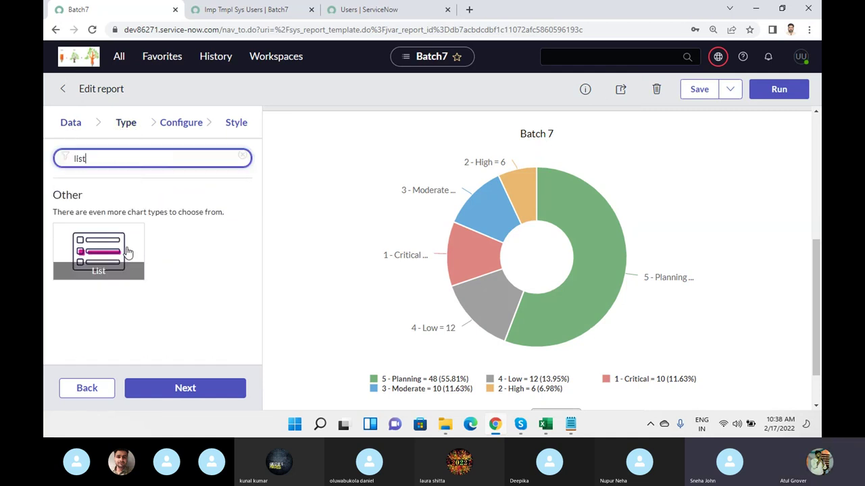
pyautogui.click(135, 260)
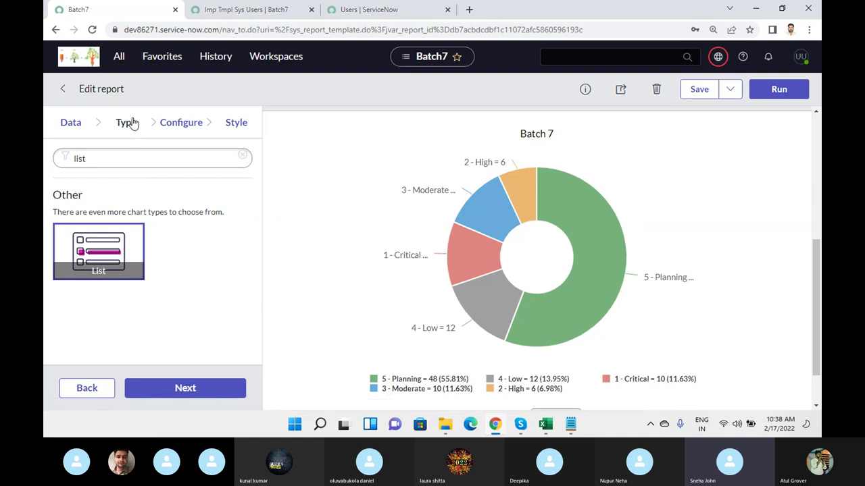
pyautogui.click(173, 125)
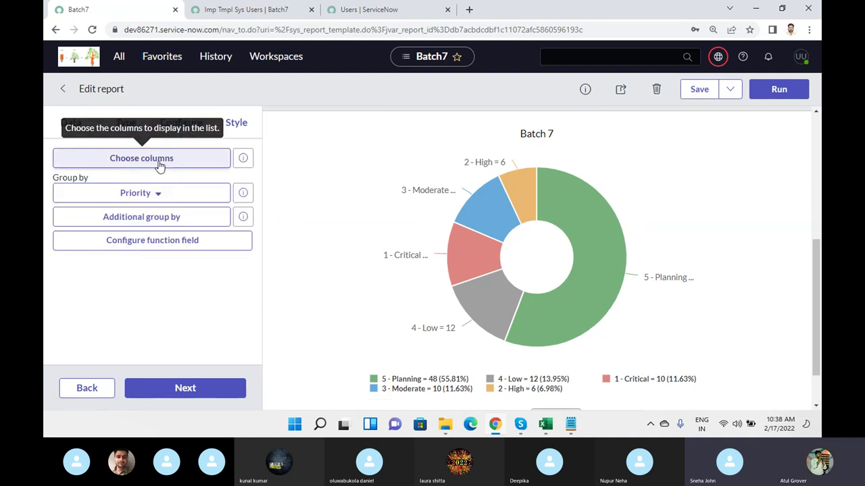
# - Confirm the current list columns and run the report to preview it
pyautogui.click(159, 162)
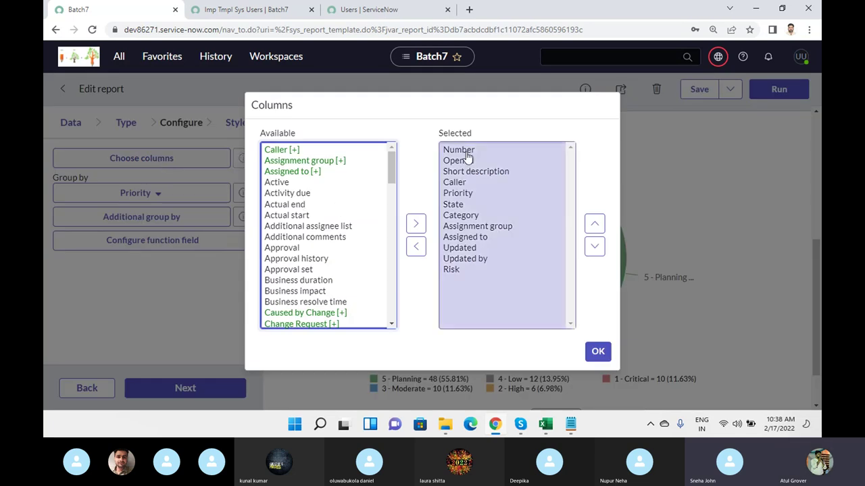
pyautogui.click(598, 352)
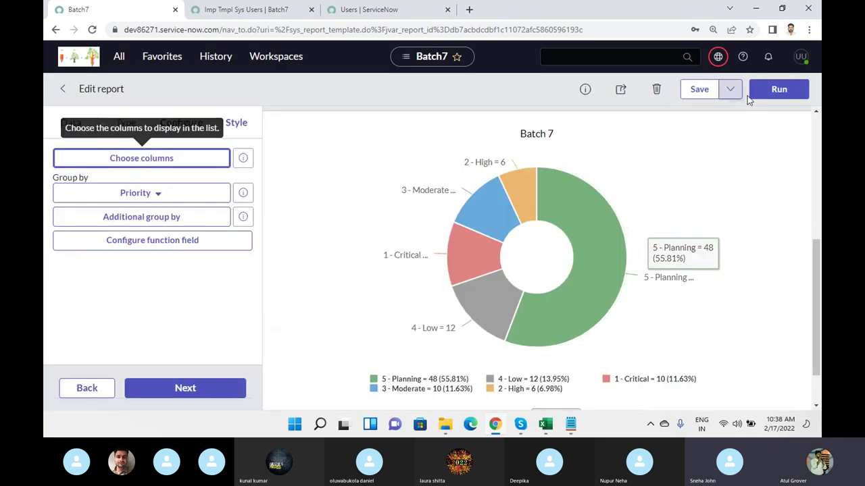
pyautogui.click(778, 90)
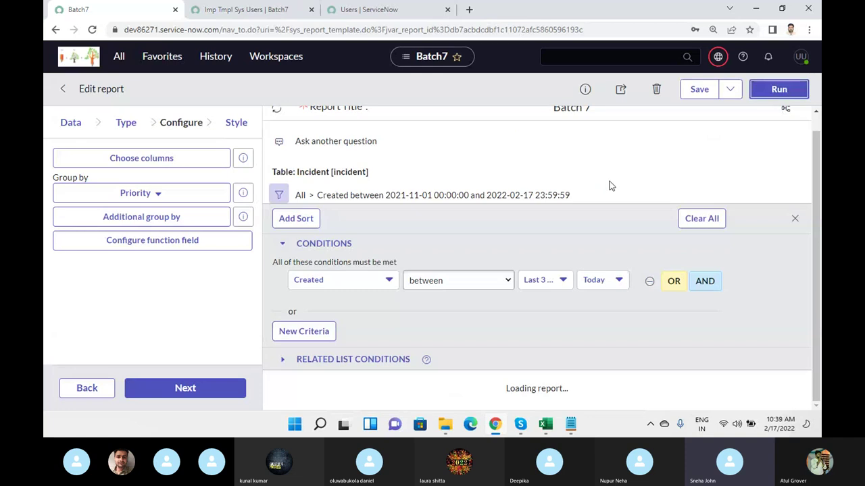
pyautogui.scroll(-4, 606, 180)
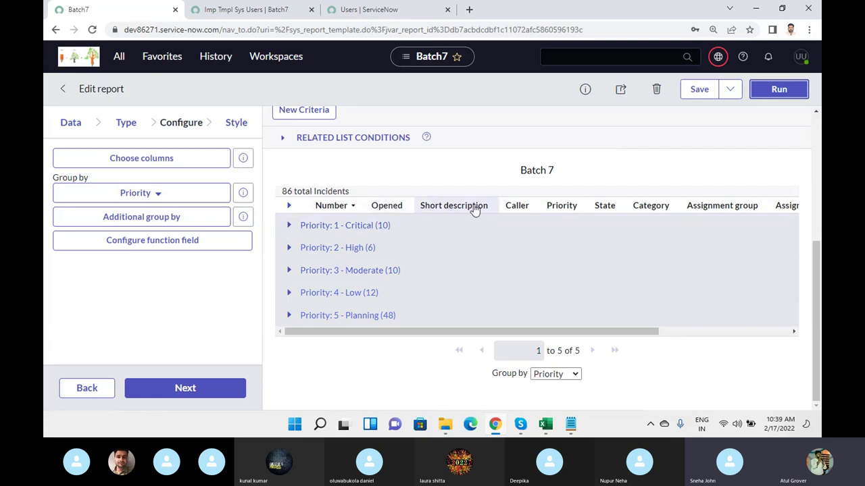
# - Add Approval history, Approval, Caused by Change, Business impact, Approval set, Child Incidents and Channel columns
pyautogui.click(117, 158)
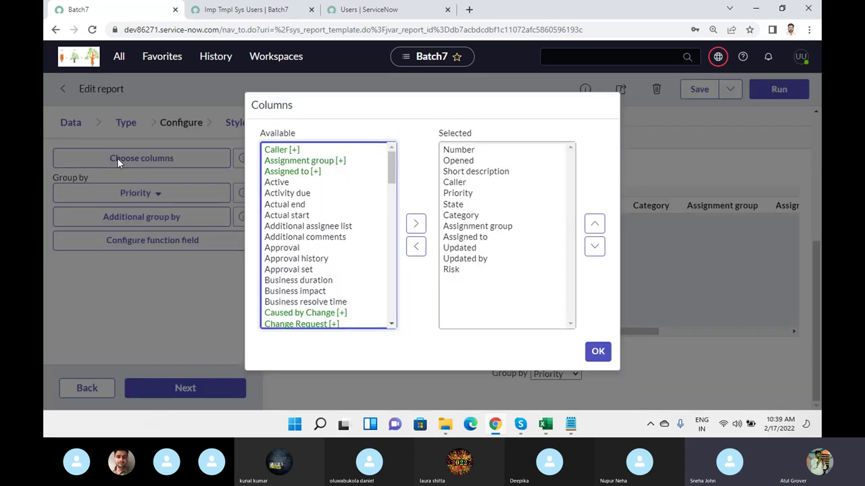
pyautogui.click(310, 260)
pyautogui.doubleClick(311, 260)
pyautogui.doubleClick(303, 247)
pyautogui.doubleClick(301, 302)
pyautogui.doubleClick(297, 270)
pyautogui.click(287, 249)
pyautogui.doubleClick(287, 249)
pyautogui.doubleClick(293, 301)
pyautogui.doubleClick(280, 290)
pyautogui.click(594, 351)
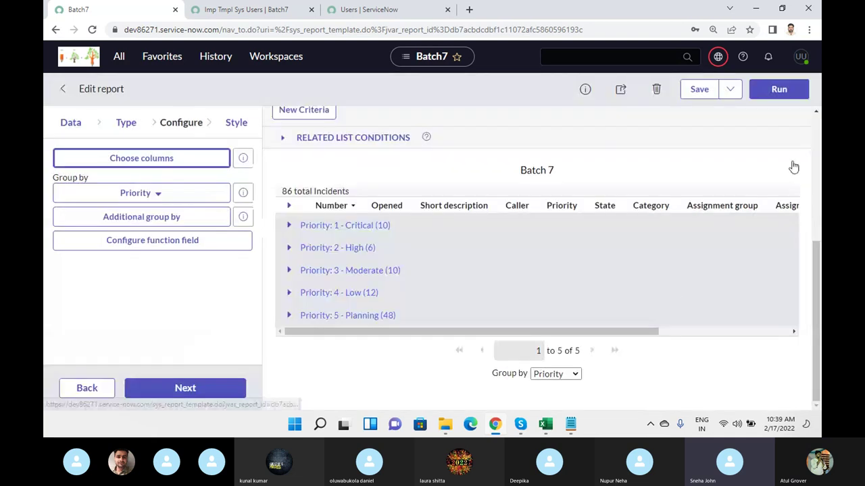
# - Save the Batch 7 report and scroll through the updated list
pyautogui.click(701, 90)
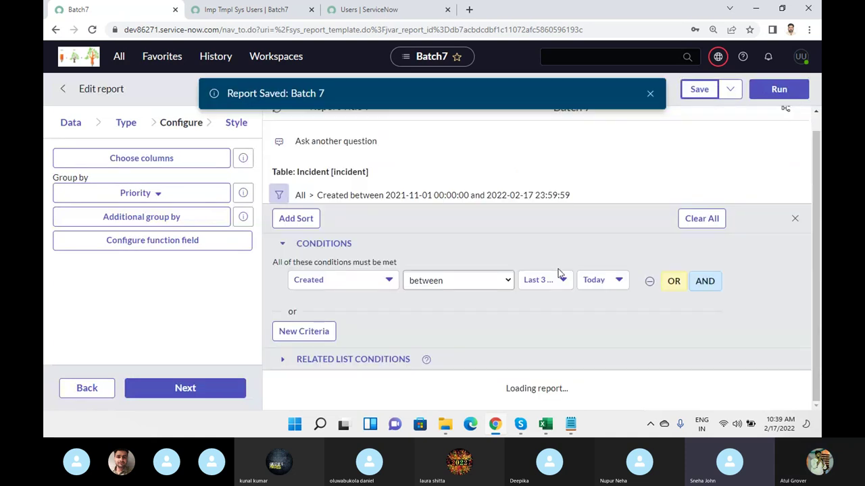
pyautogui.scroll(-3, 546, 275)
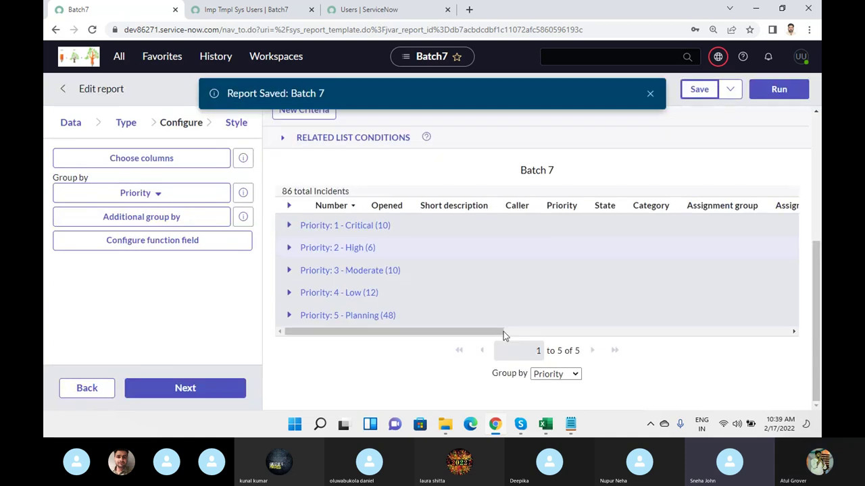
pyautogui.moveTo(415, 331); pyautogui.dragTo(380, 344)
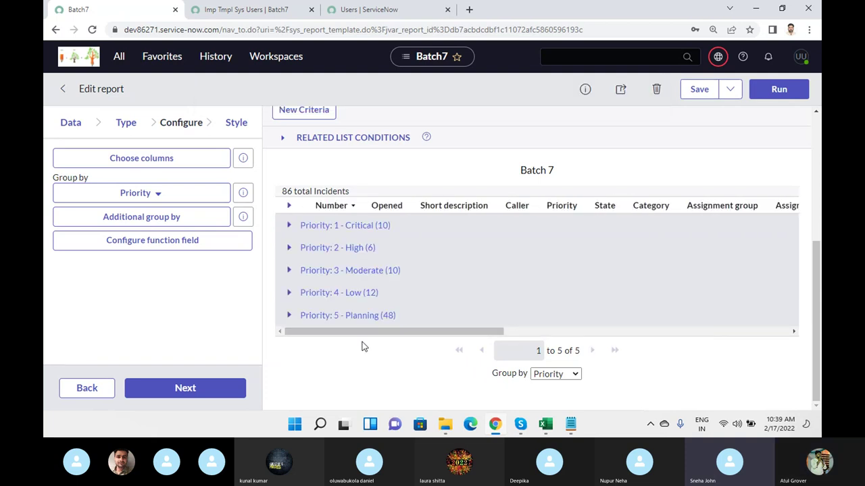
# - Add Incident state as an additional group-by field and save the report
pyautogui.click(172, 217)
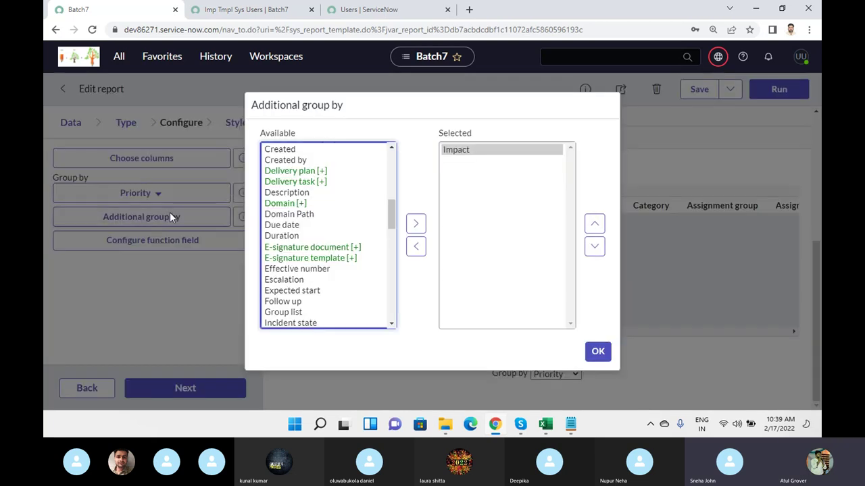
pyautogui.click(286, 215)
pyautogui.press('i')
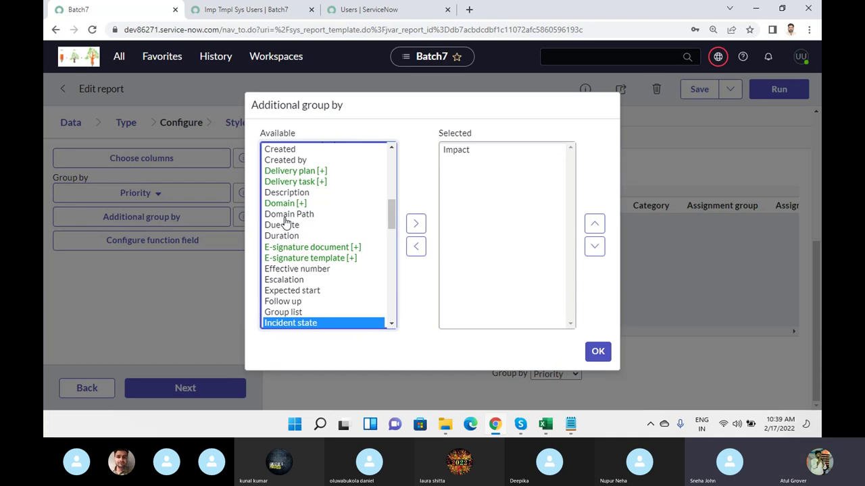
pyautogui.click(416, 224)
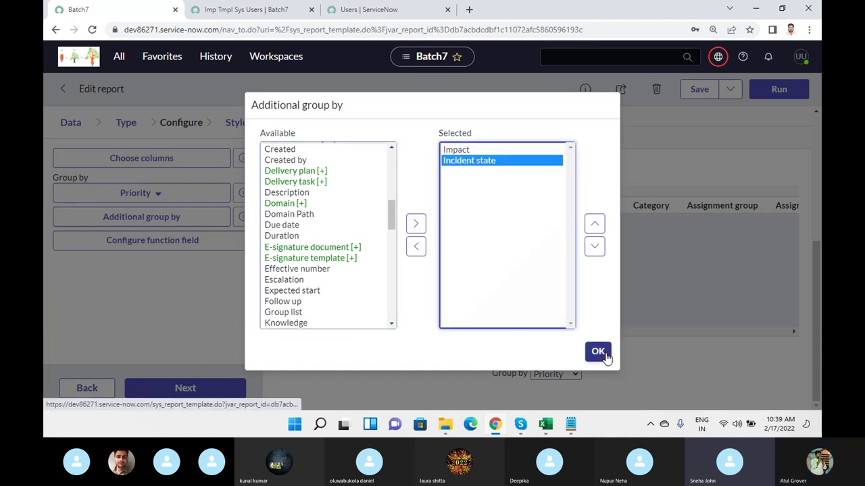
pyautogui.click(604, 352)
pyautogui.click(569, 376)
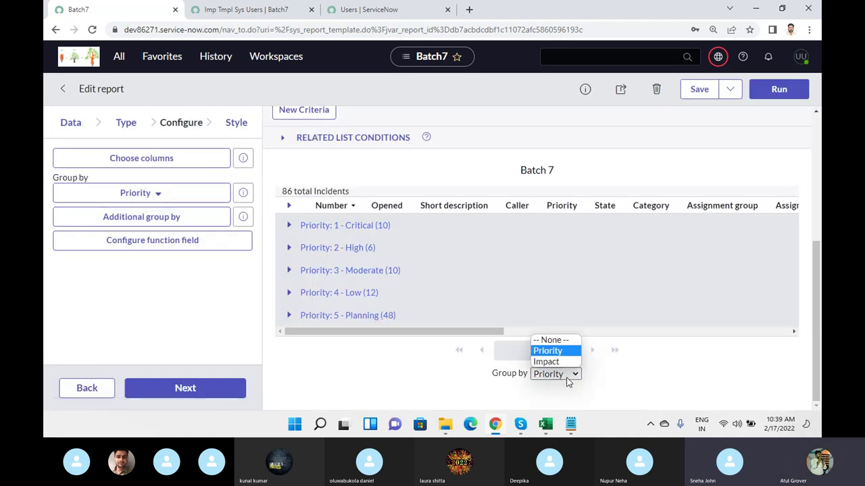
pyautogui.click(707, 98)
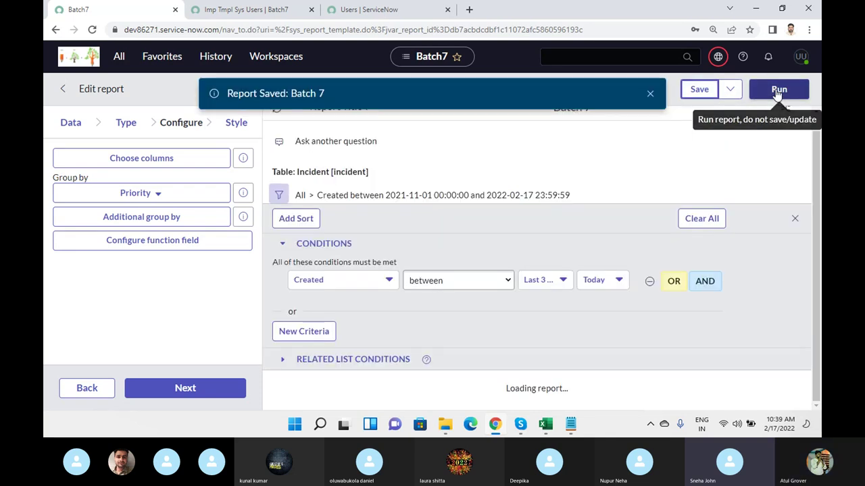
# - Regroup the report preview by Incident state
pyautogui.scroll(-3, 532, 294)
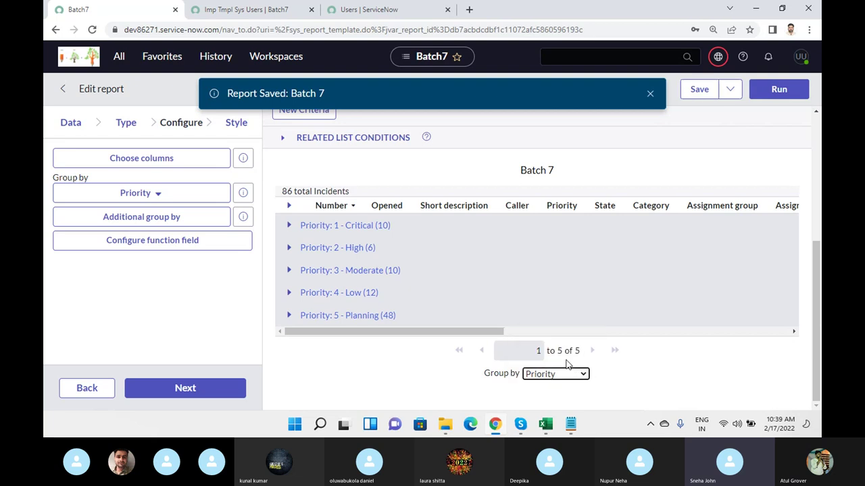
pyautogui.click(585, 380)
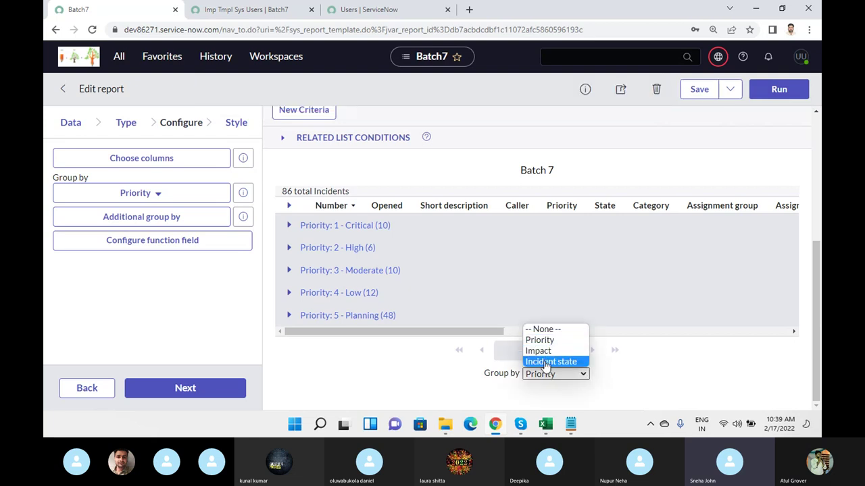
pyautogui.click(544, 360)
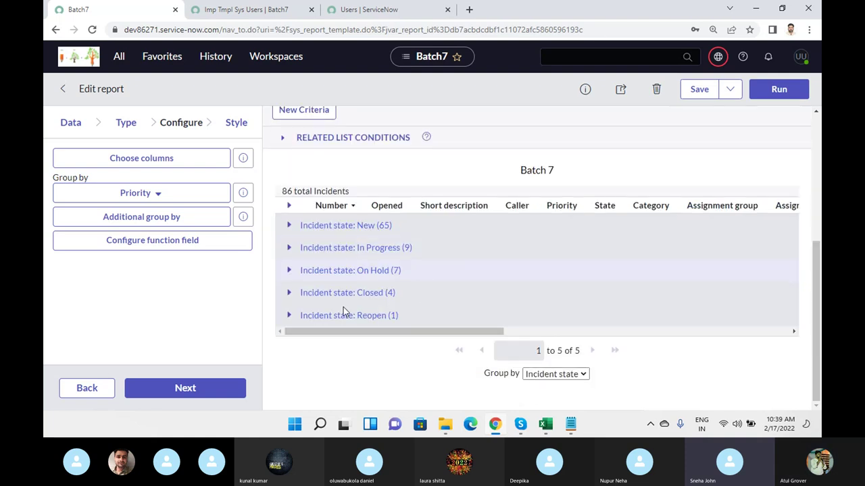
pyautogui.rightClick(385, 213)
pyautogui.moveTo(500, 337)
pyautogui.moveTo(566, 329)
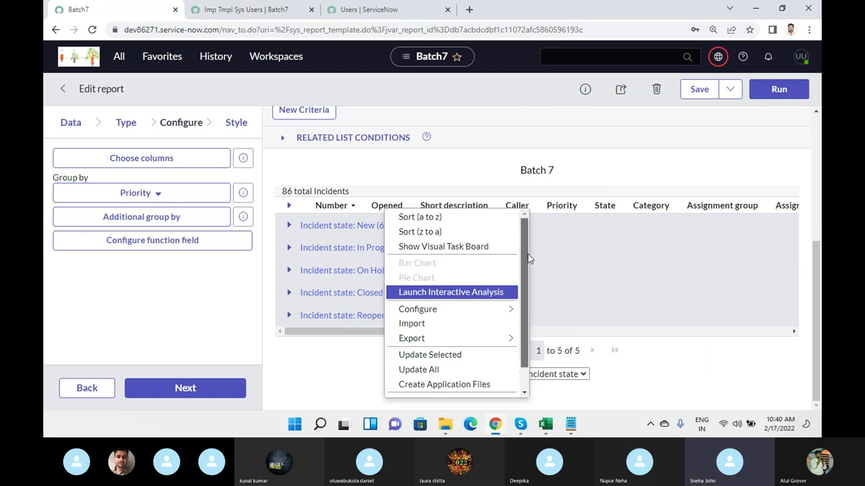
pyautogui.scroll(-2, 528, 253)
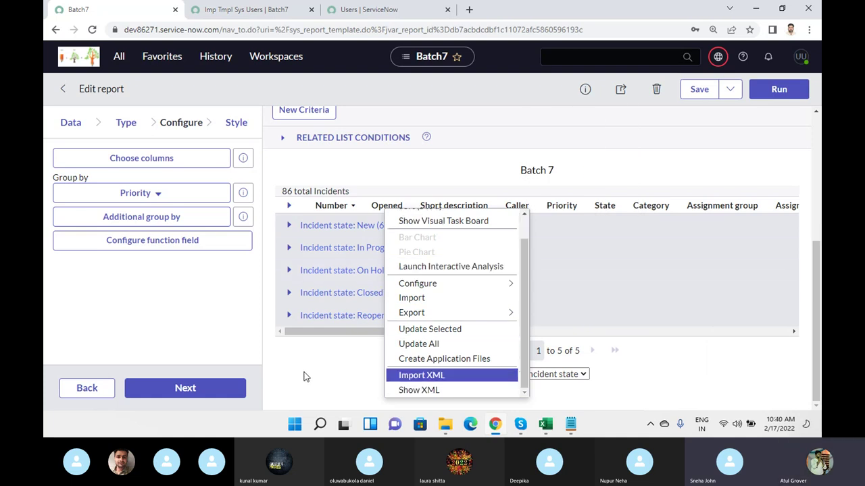
pyautogui.press('Escape')
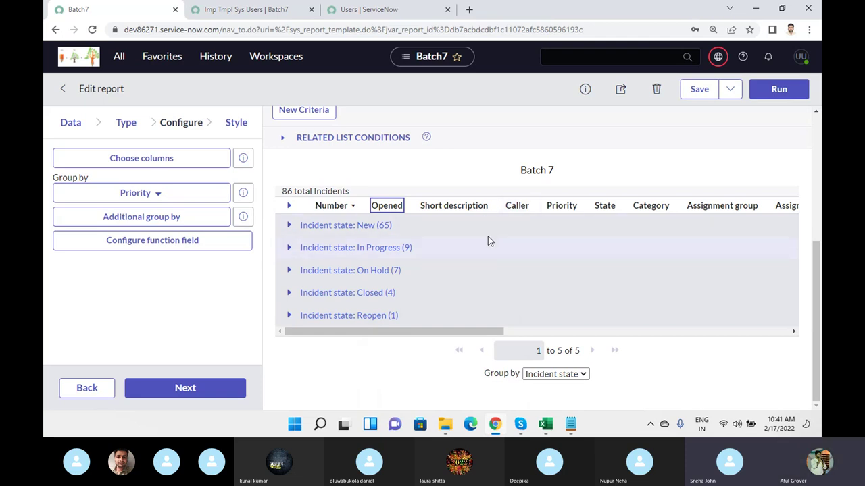
# - Export Batch 7 as a portrait PDF generated now, then download and open Batch_7_2022-02-17_05_11_32.pdf
pyautogui.scroll(2, 488, 241)
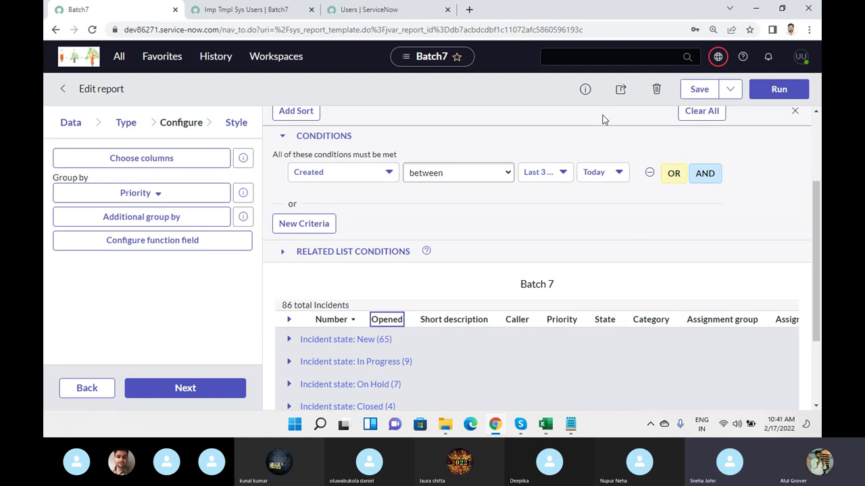
pyautogui.click(621, 91)
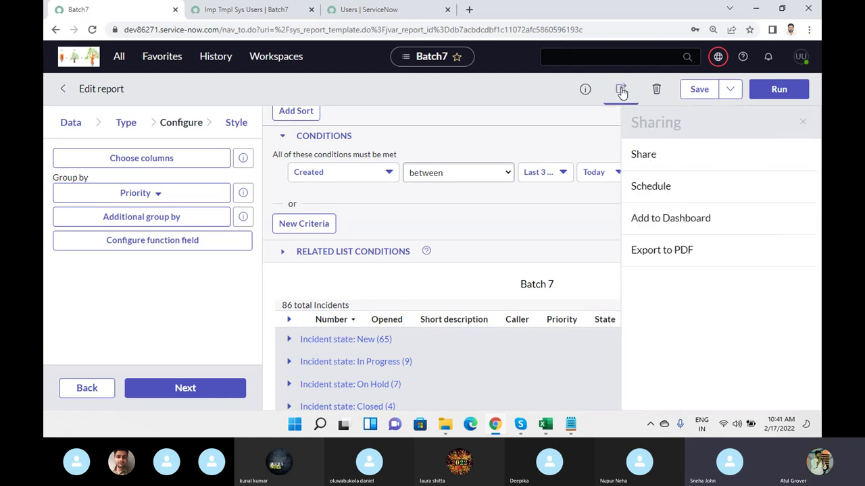
pyautogui.click(679, 260)
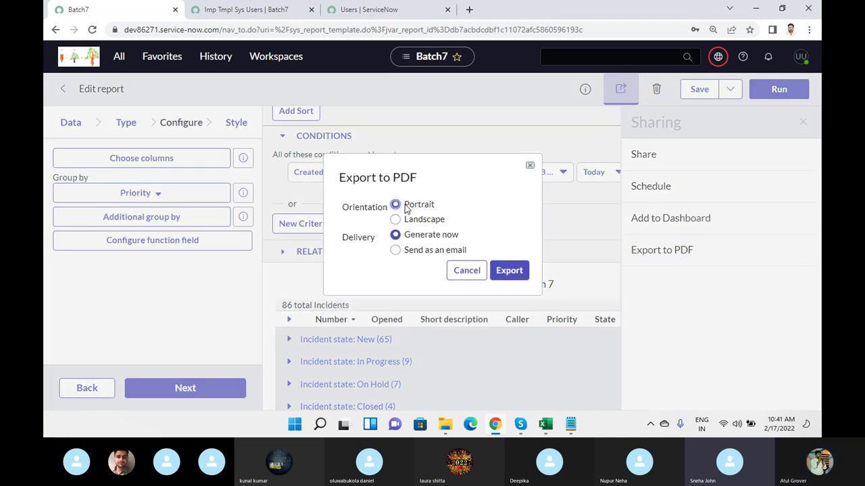
pyautogui.click(430, 251)
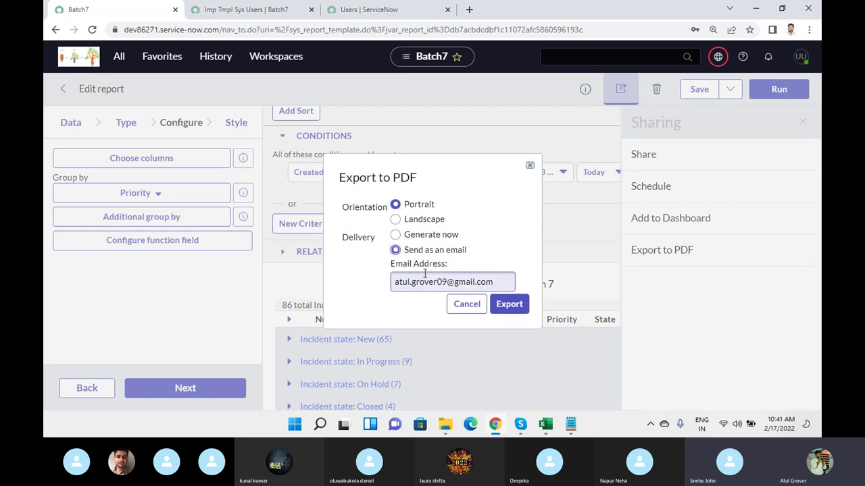
pyautogui.click(404, 236)
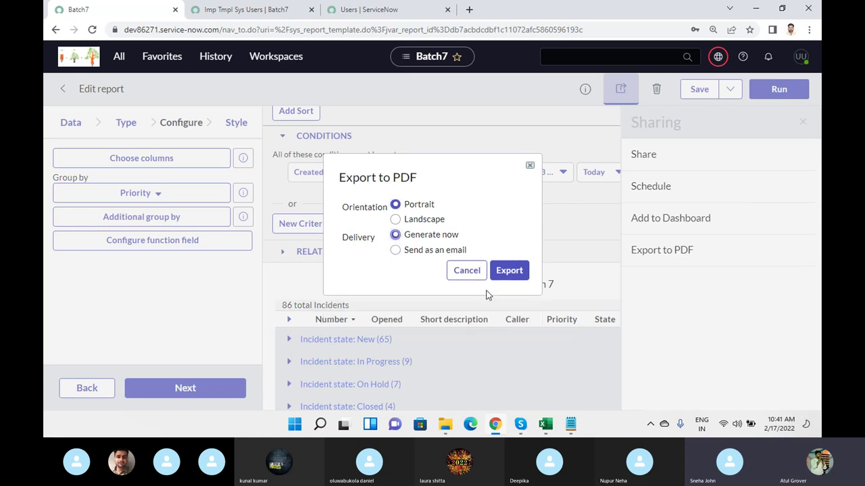
pyautogui.click(503, 274)
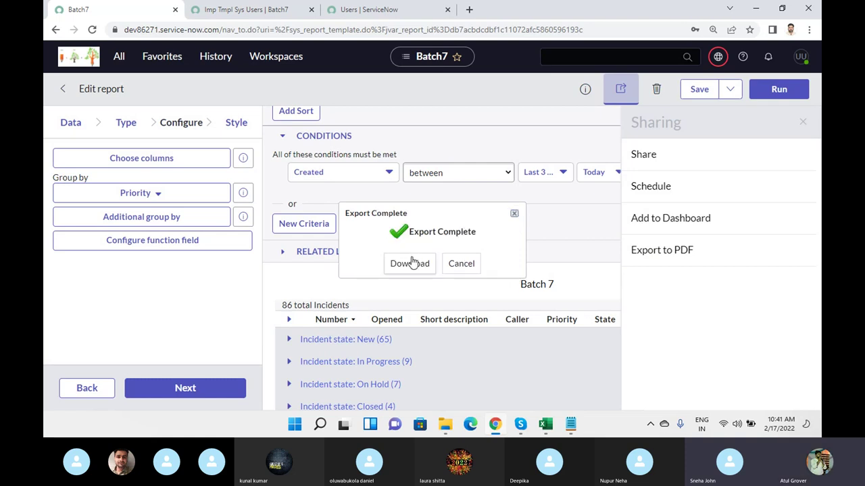
pyautogui.click(410, 265)
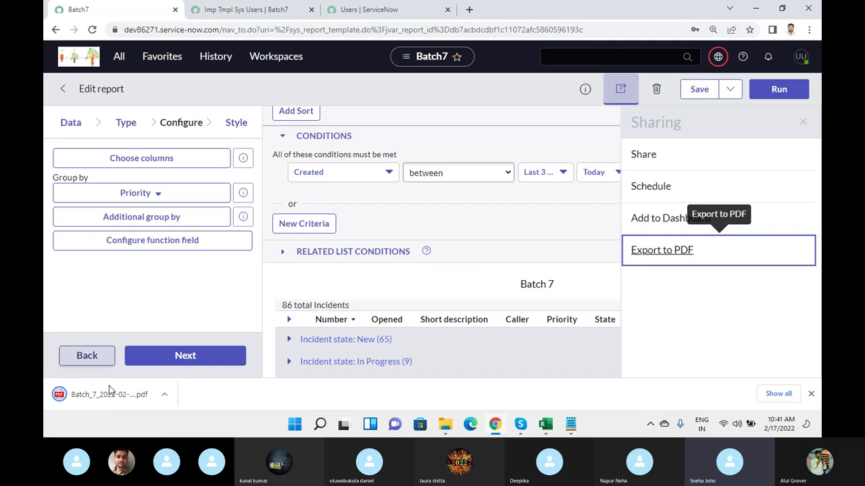
pyautogui.click(109, 392)
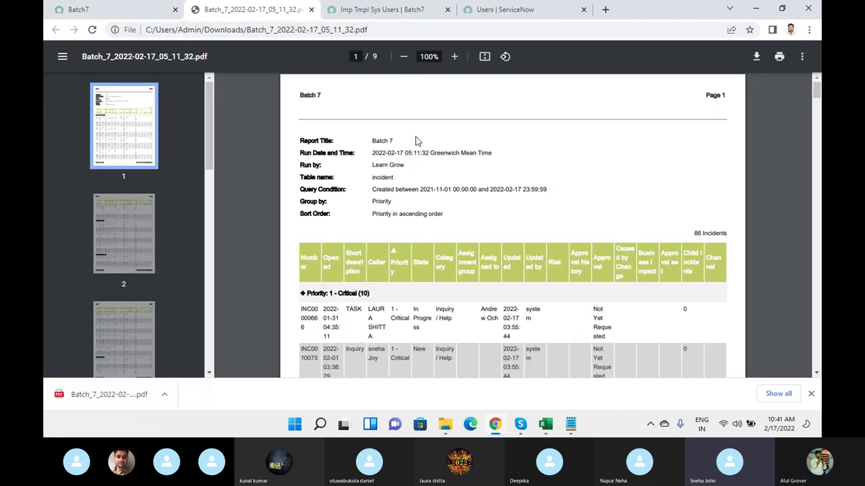
# - Hide the page thumbnails and zoom the PDF page to 175%
pyautogui.click(62, 56)
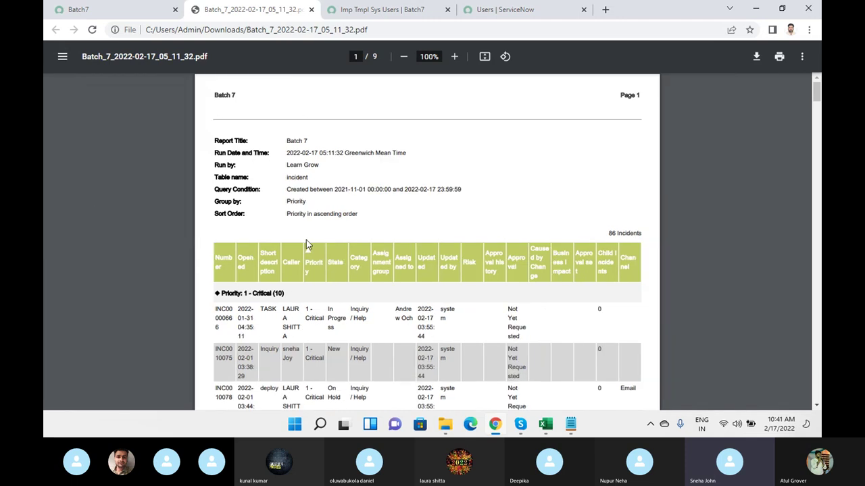
pyautogui.click(456, 57)
pyautogui.click(456, 57)
pyautogui.click(456, 57)
pyautogui.click(456, 56)
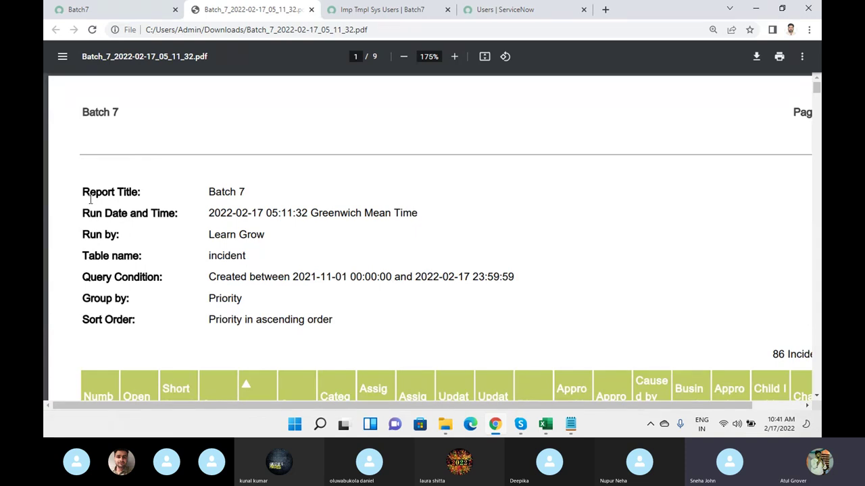
# - Select the 'Batch 7' header line and 'Run By' footer line, then return to the Batch7 report
pyautogui.doubleClick(99, 113)
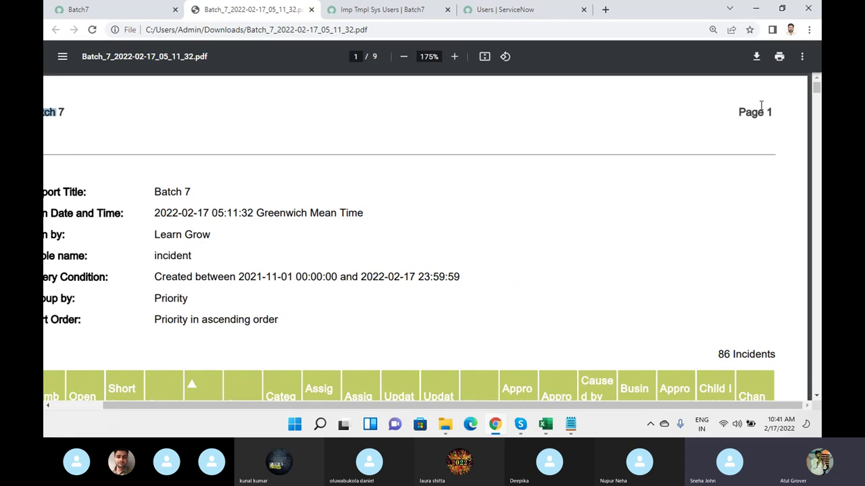
pyautogui.moveTo(772, 108); pyautogui.dragTo(712, 112)
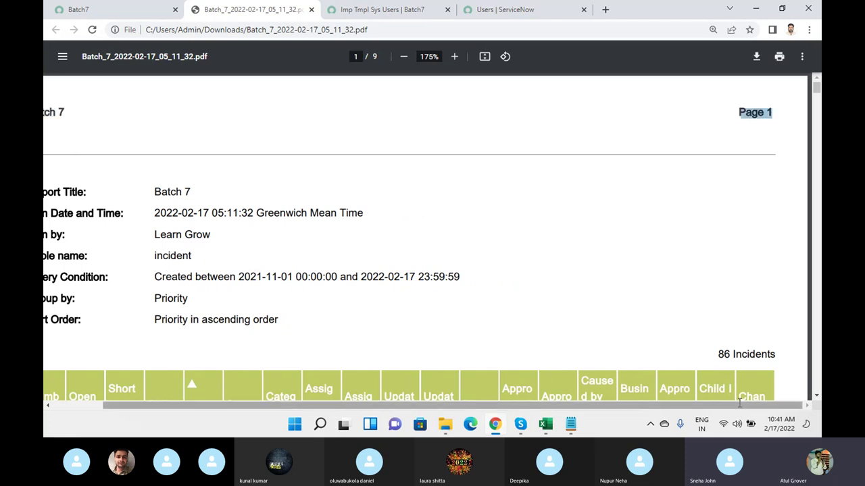
pyautogui.moveTo(741, 409); pyautogui.dragTo(687, 409)
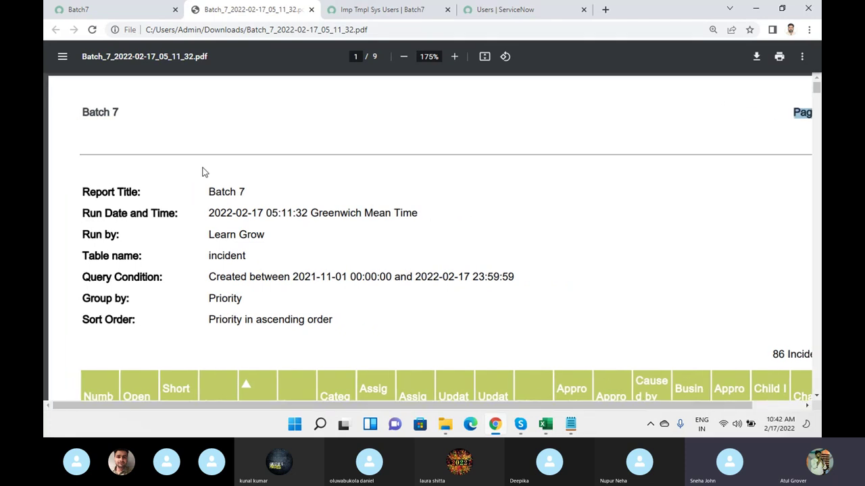
pyautogui.doubleClick(103, 105)
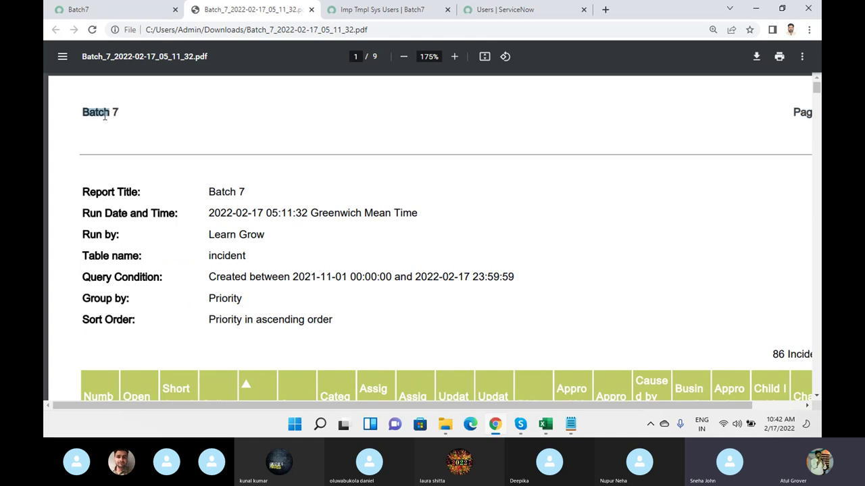
pyautogui.tripleClick(102, 114)
pyautogui.scroll(-15, 523, 101)
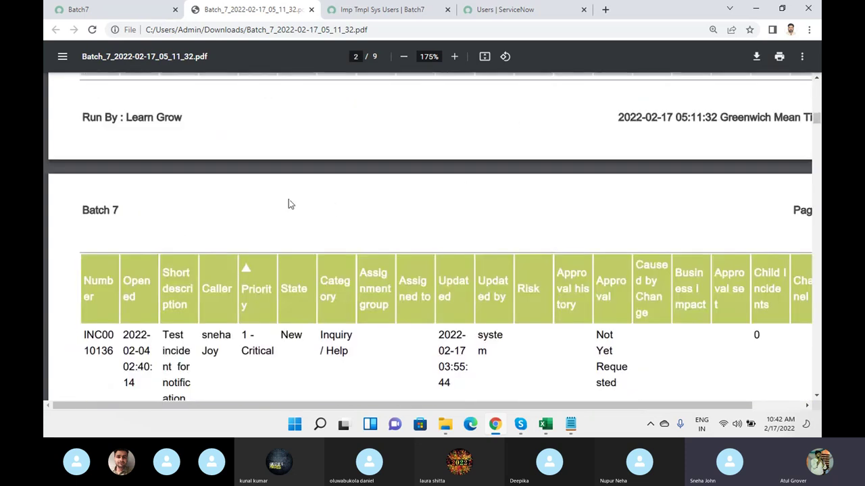
pyautogui.scroll(3, 203, 230)
pyautogui.moveTo(83, 232); pyautogui.dragTo(820, 227)
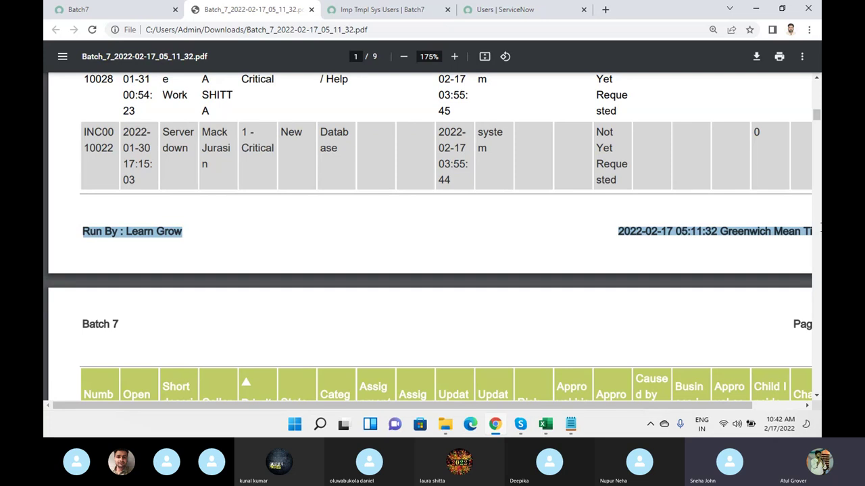
pyautogui.click(85, 11)
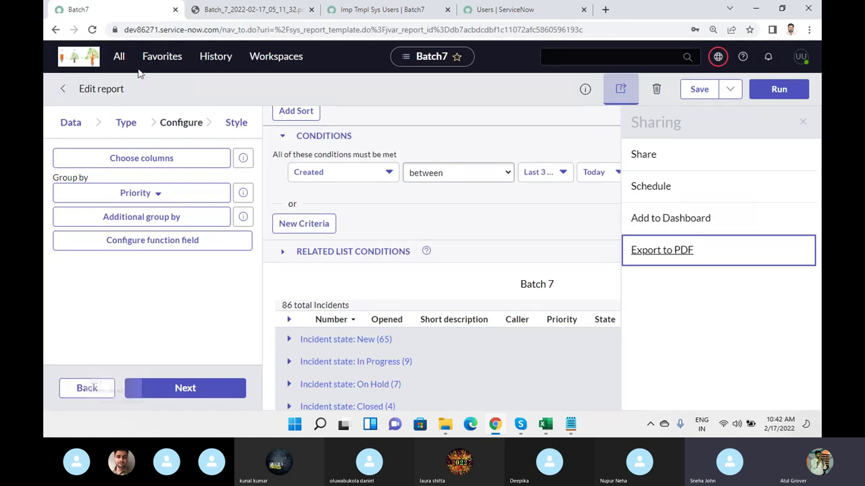
# - From the All menu's report modules, open Header Footer Templates and the Default template record
pyautogui.click(119, 58)
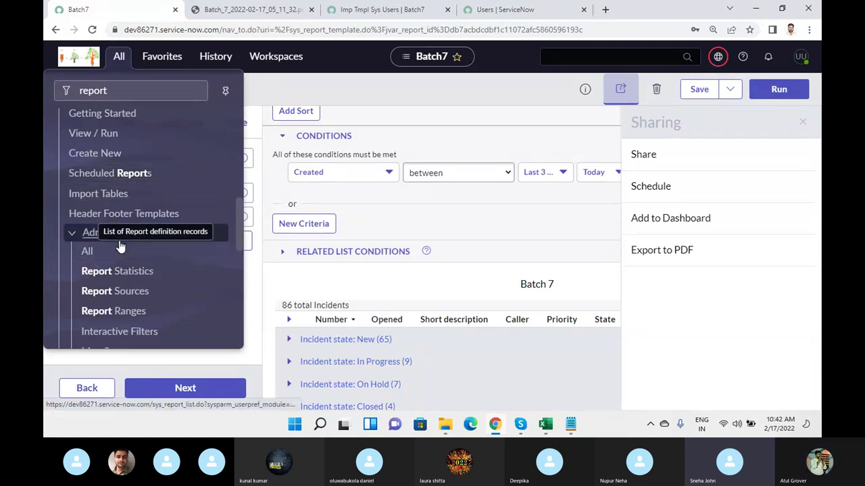
pyautogui.scroll(-1, 128, 240)
pyautogui.scroll(-1, 138, 216)
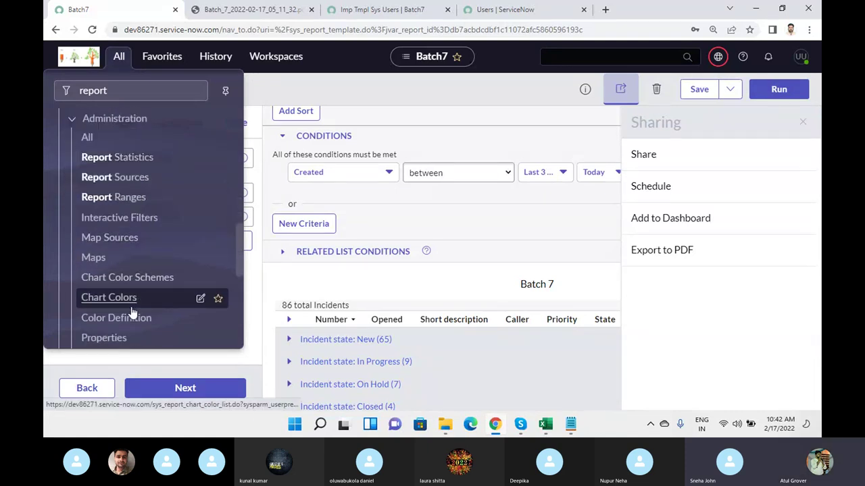
pyautogui.scroll(-1, 135, 267)
pyautogui.scroll(-1, 132, 283)
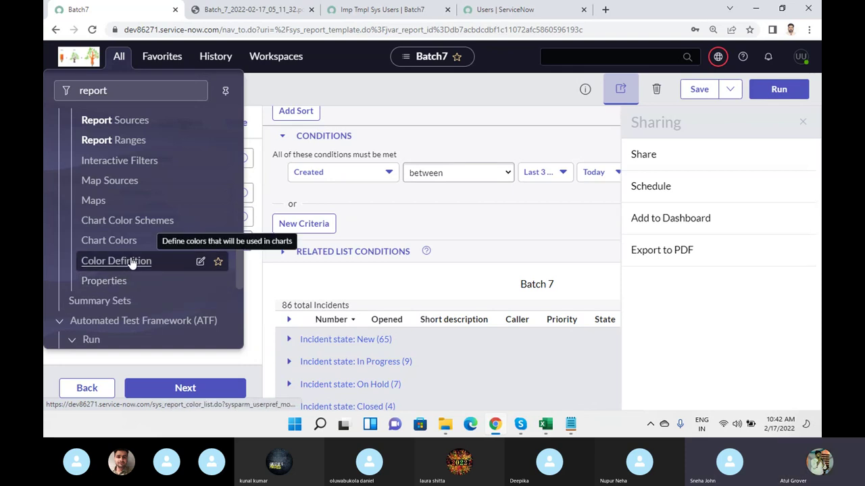
pyautogui.scroll(1, 130, 263)
pyautogui.scroll(1, 132, 263)
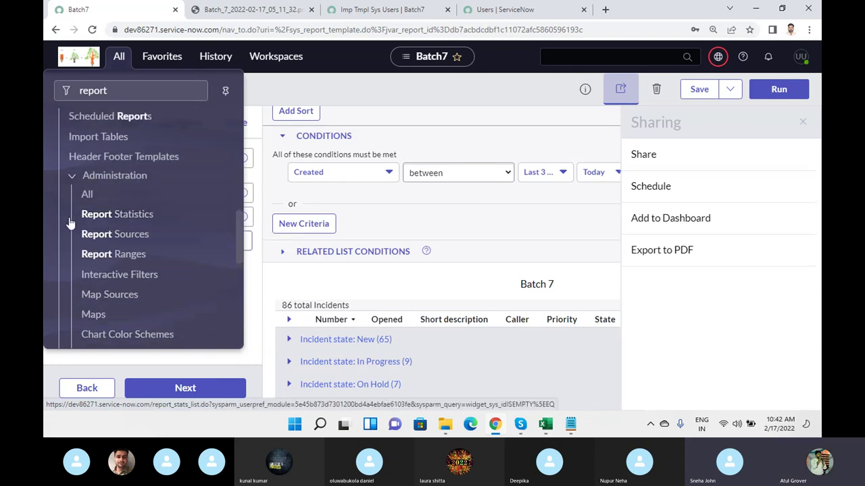
pyautogui.scroll(1, 114, 215)
pyautogui.click(142, 215)
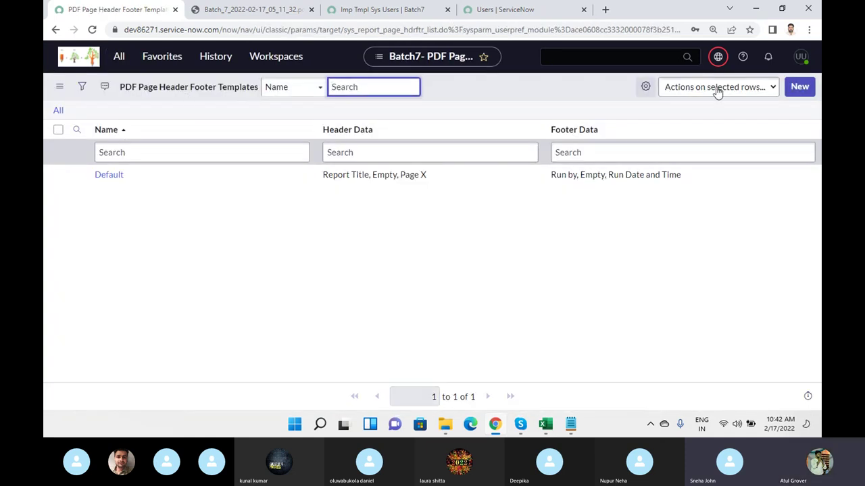
pyautogui.click(110, 175)
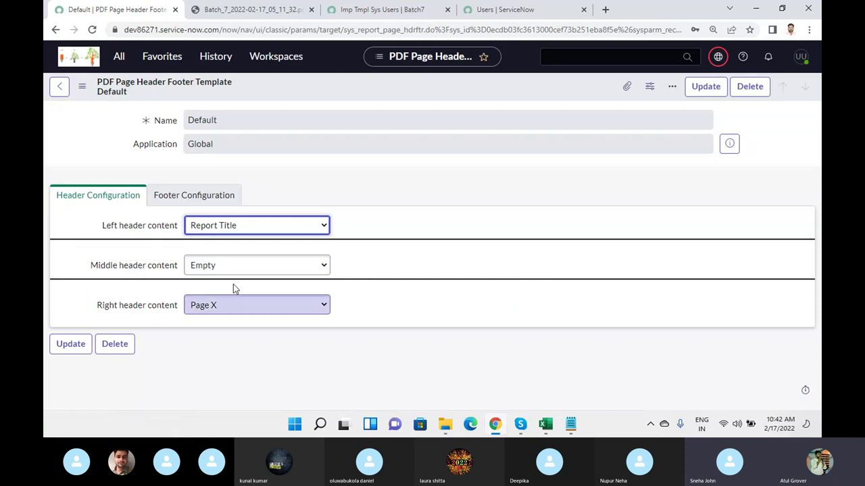
# - On the Footer Configuration tab, set the right footer content to Image
pyautogui.click(194, 196)
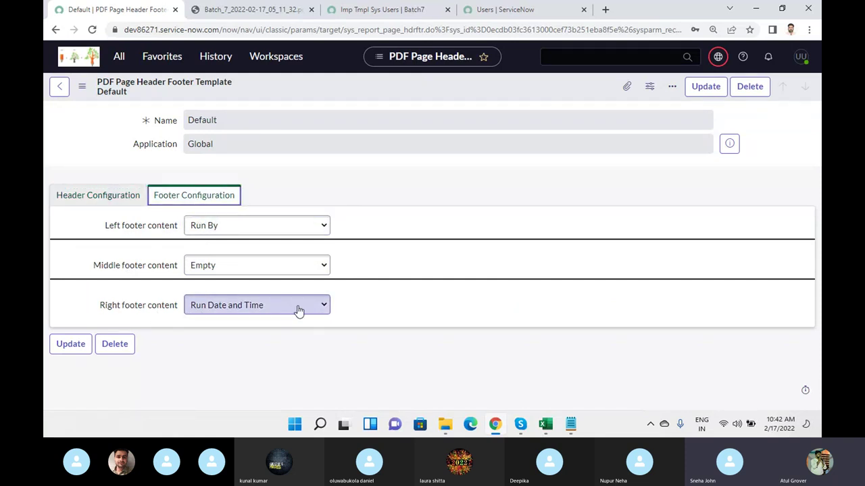
pyautogui.click(250, 10)
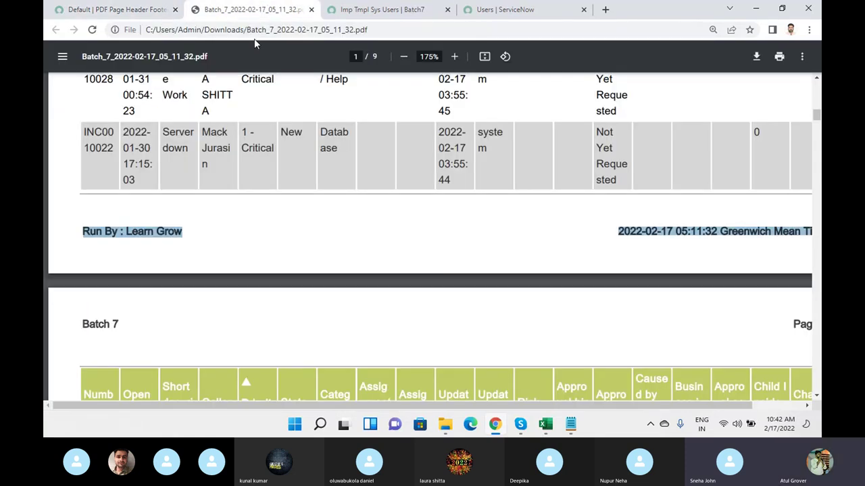
pyautogui.click(111, 9)
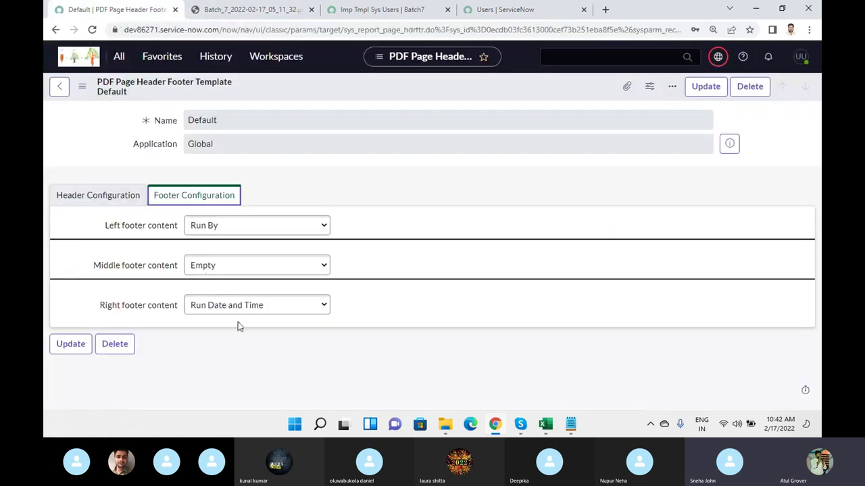
pyautogui.click(263, 306)
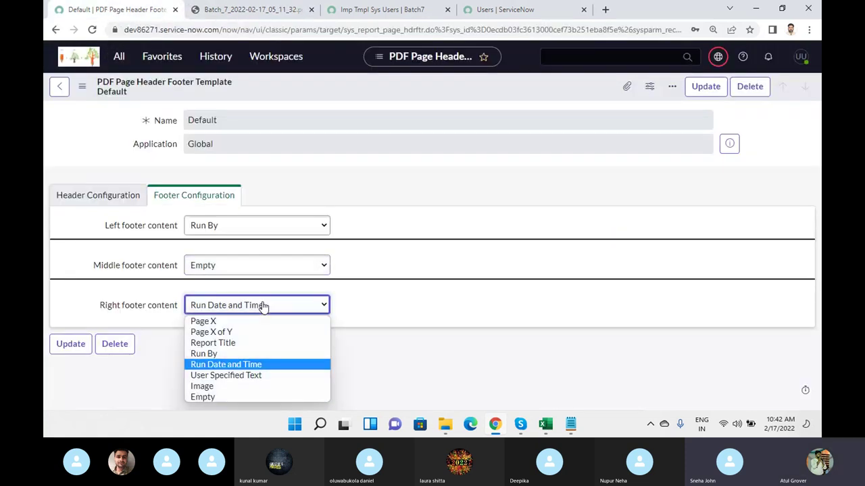
pyautogui.click(240, 386)
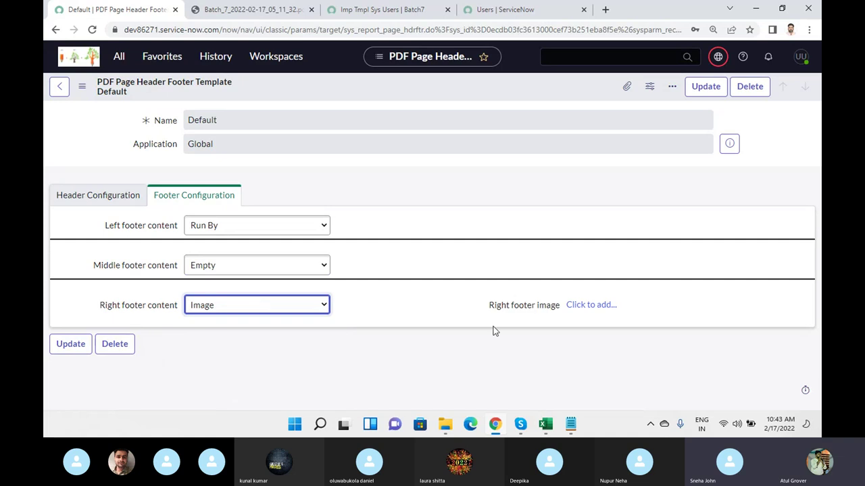
# - Choose day1.JPG from the Batch7 folder and upload it as the right footer image
pyautogui.click(589, 305)
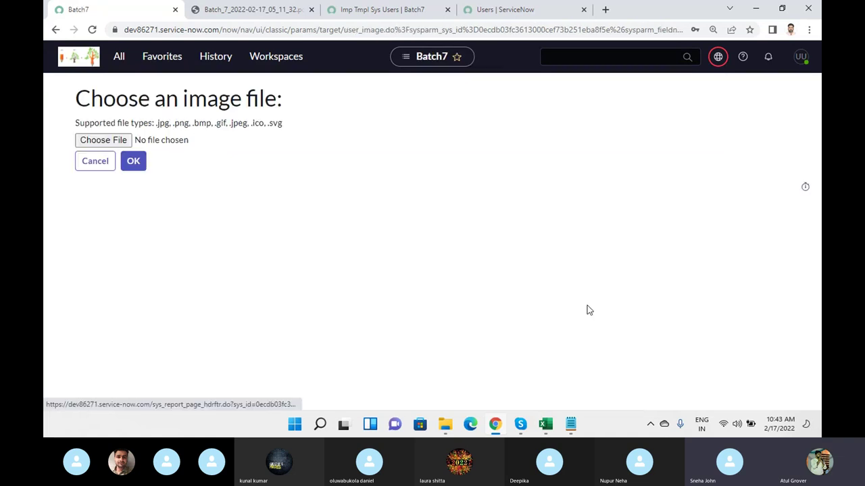
pyautogui.click(104, 140)
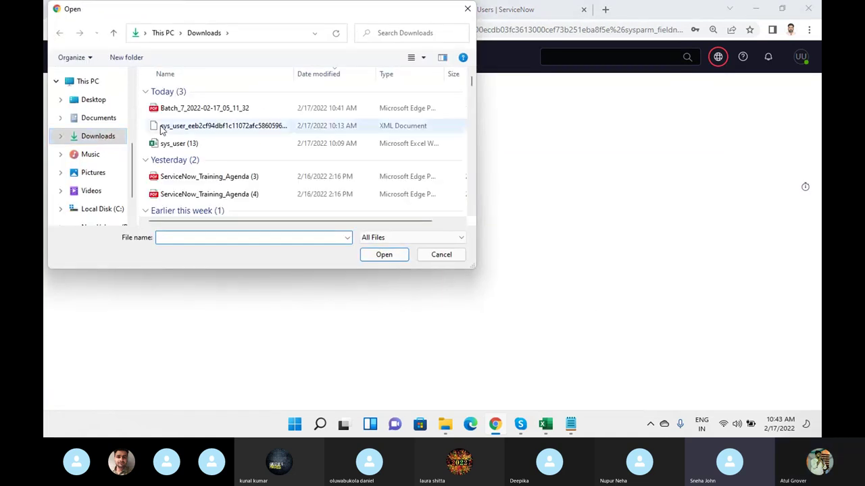
pyautogui.scroll(3, 129, 133)
pyautogui.scroll(1, 129, 133)
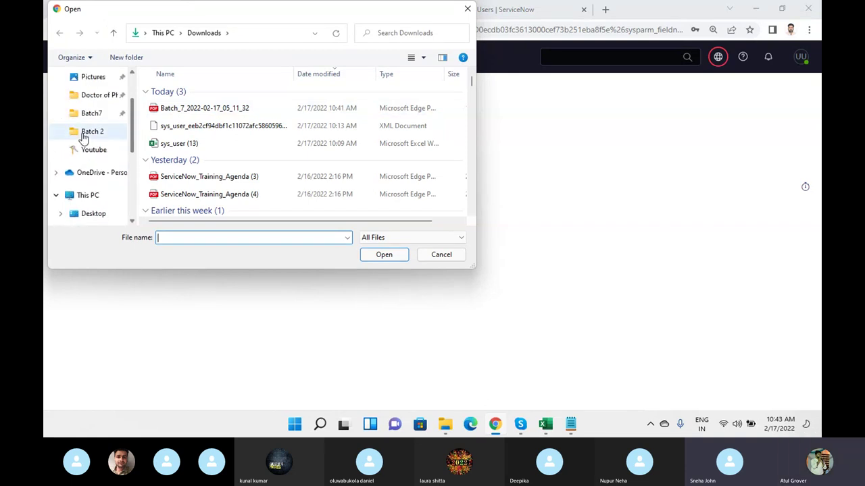
pyautogui.click(95, 113)
pyautogui.click(181, 95)
pyautogui.click(381, 254)
pyautogui.click(132, 162)
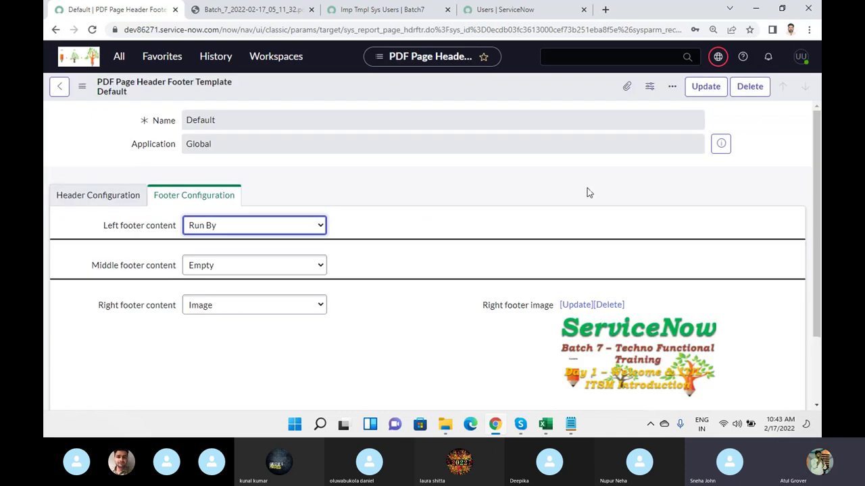
# - Set the middle header content to User Specified Text and type 'Welcome in My worl'
pyautogui.click(110, 203)
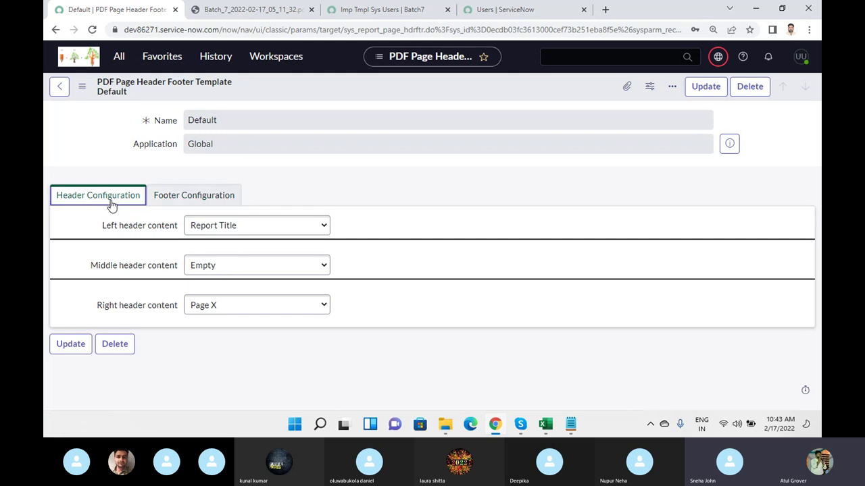
pyautogui.click(261, 265)
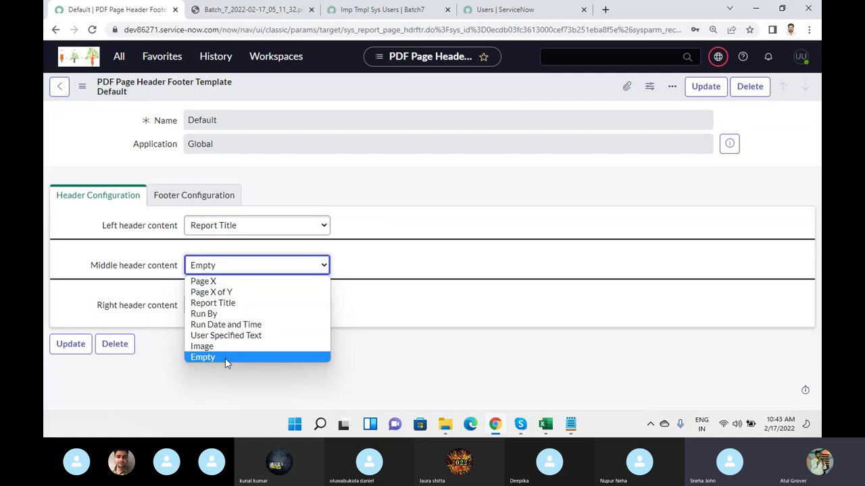
pyautogui.click(227, 304)
pyautogui.click(236, 271)
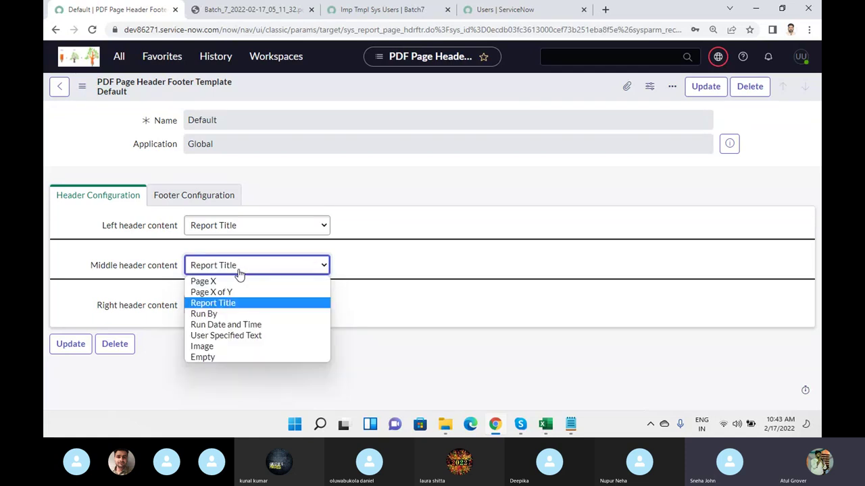
pyautogui.click(230, 336)
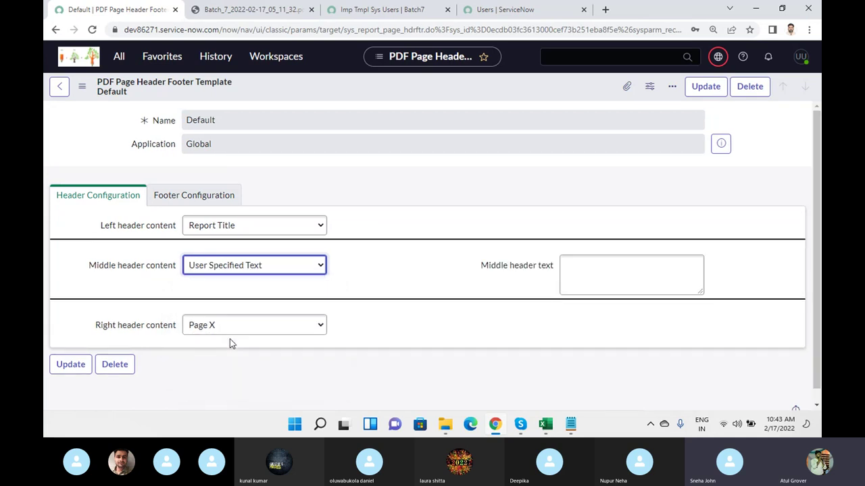
pyautogui.click(582, 278)
pyautogui.write('Wel')
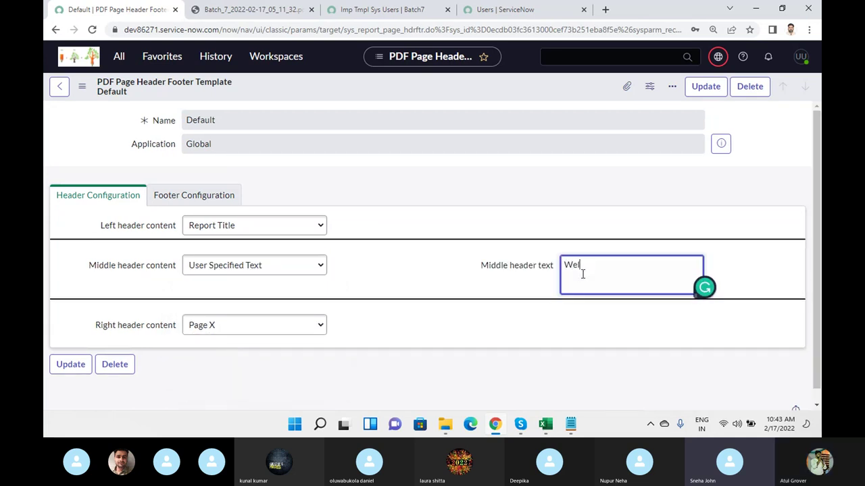
pyautogui.write('come in My worl')
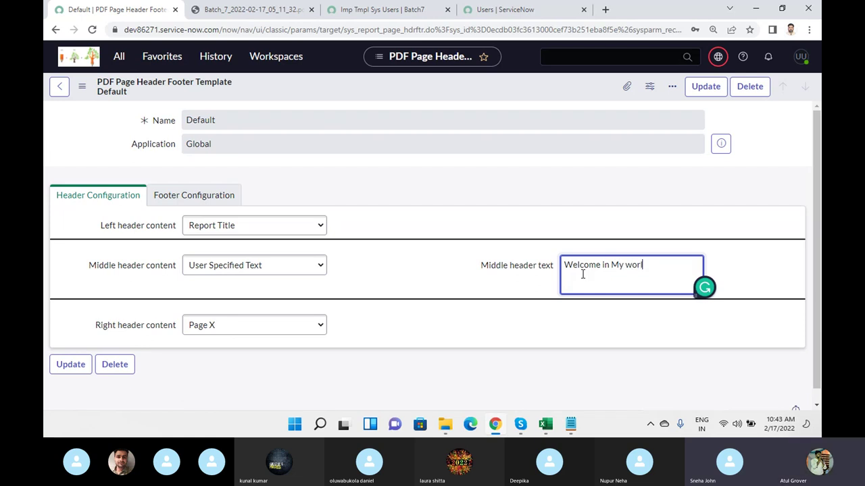